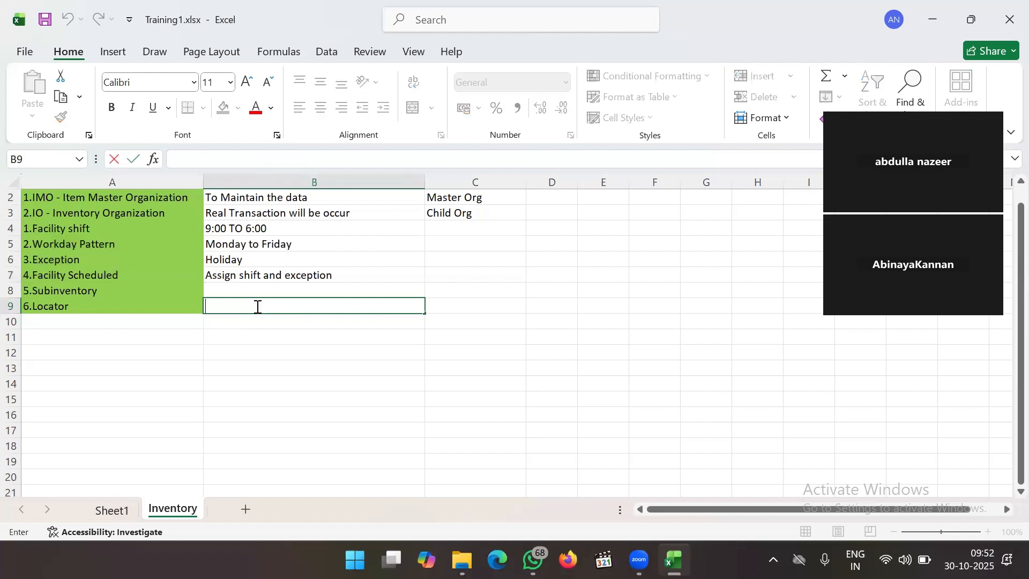
Enter "1.Aisle 2.Rack 3.Row 4.Bin" in cell B9 beside 6.Locator on the Inventory sheet.
type("1.Aisle 2.")
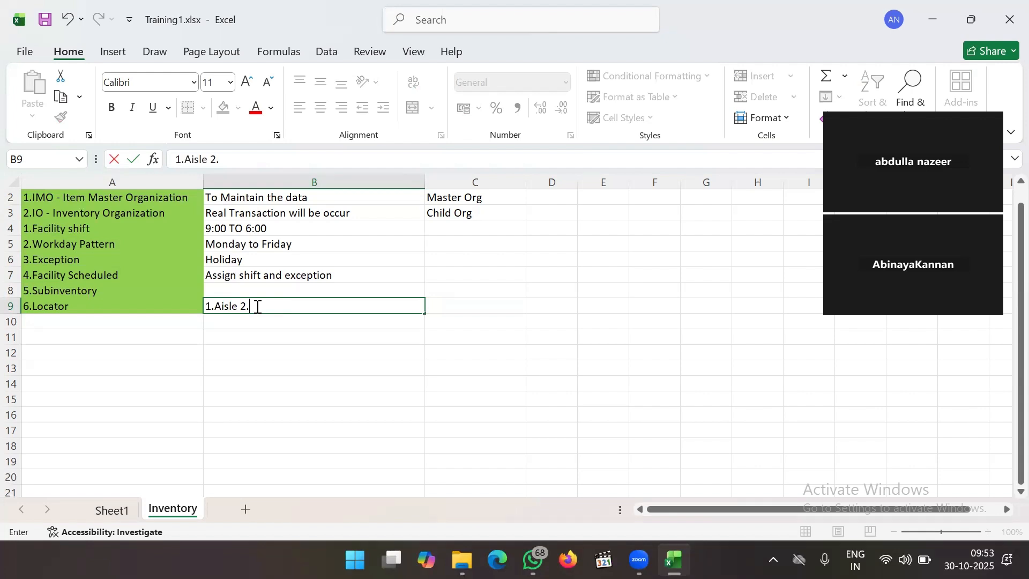
type("Rax")
key("BackSpace")
type("ck 3.Row")
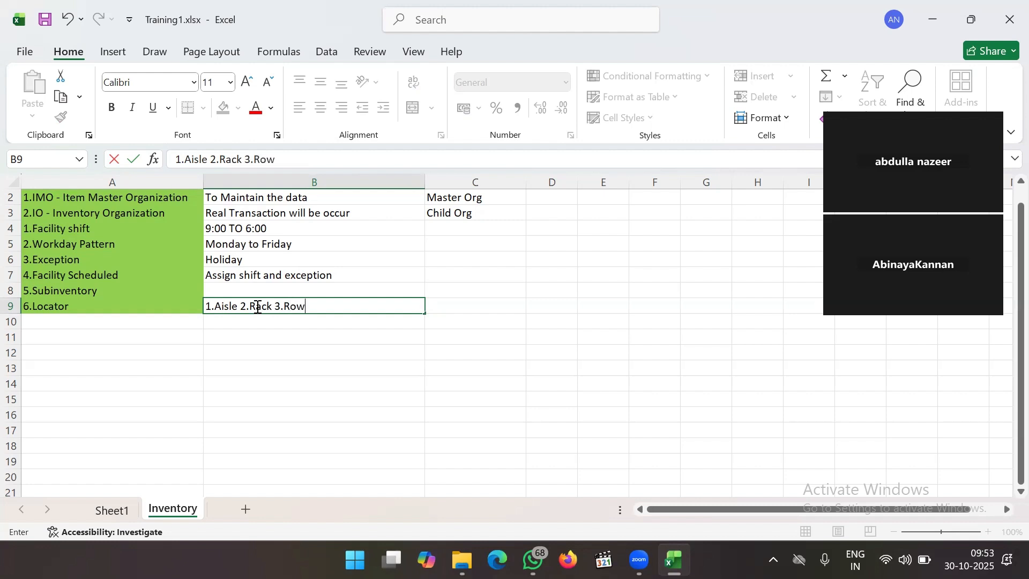
type(" 4.Bin")
key("Return")
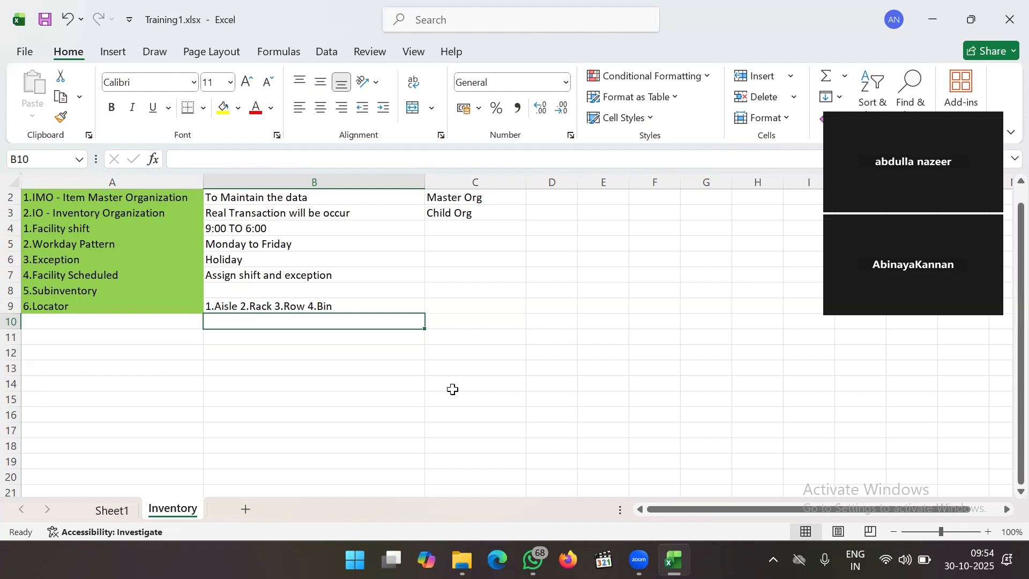
Reopen the Locator description in cell B9 and highlight its Bin and Row parts for review.
double_click(348, 306)
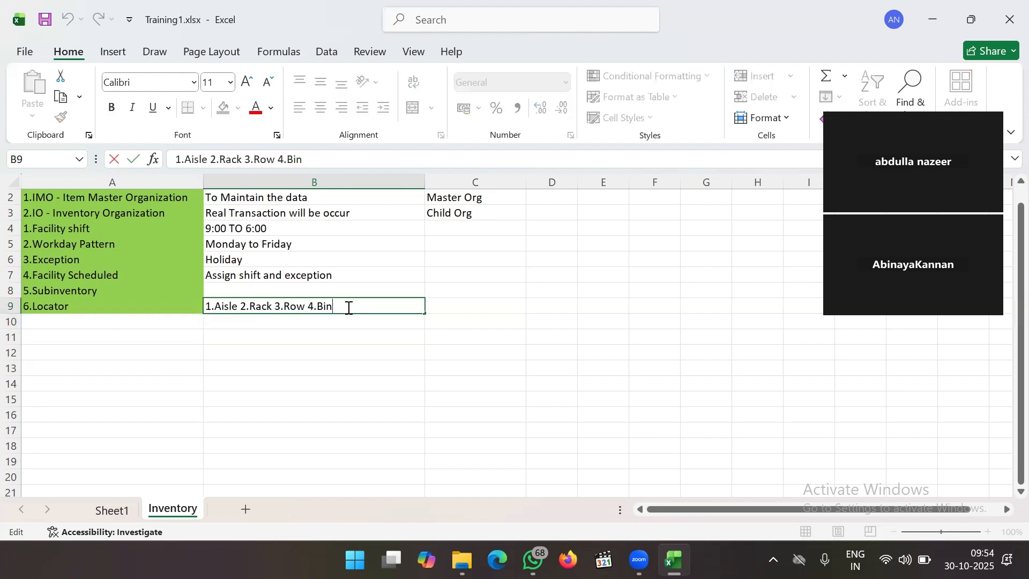
left_click_drag(348, 307, 314, 306)
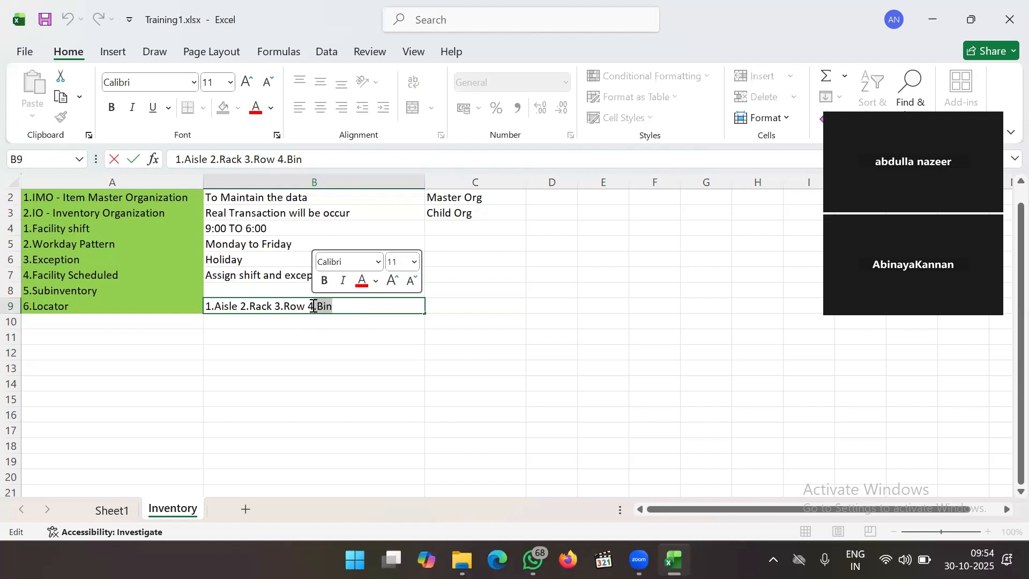
double_click(303, 307)
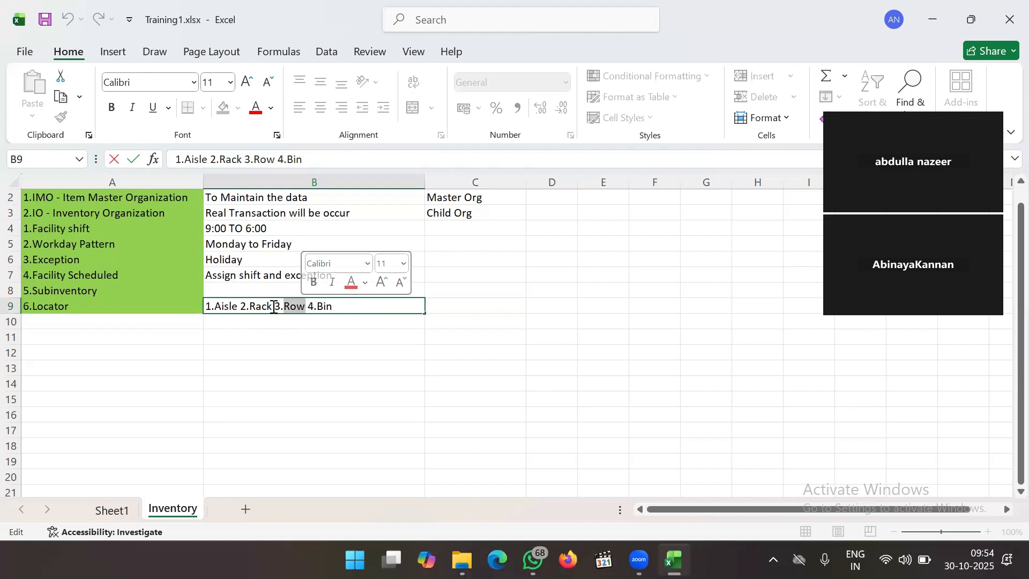
left_click(236, 308)
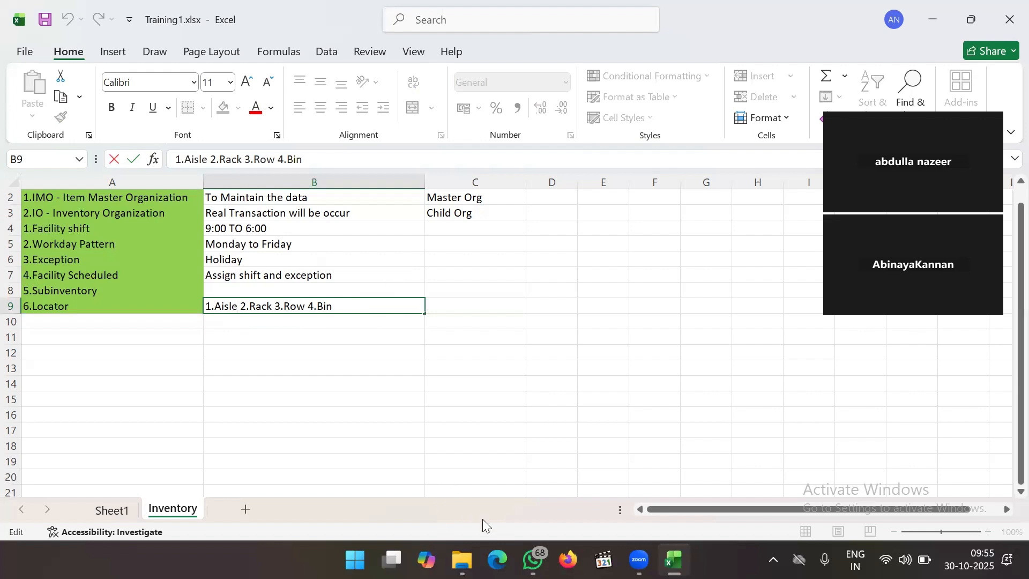
Switch to Google Chrome by finding it through the Windows search.
key("super")
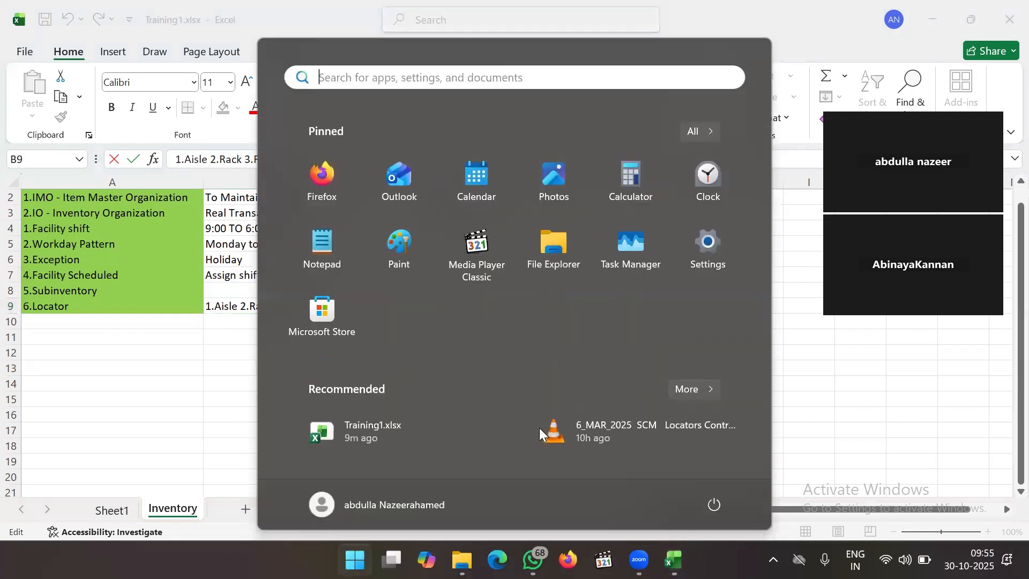
type("chro")
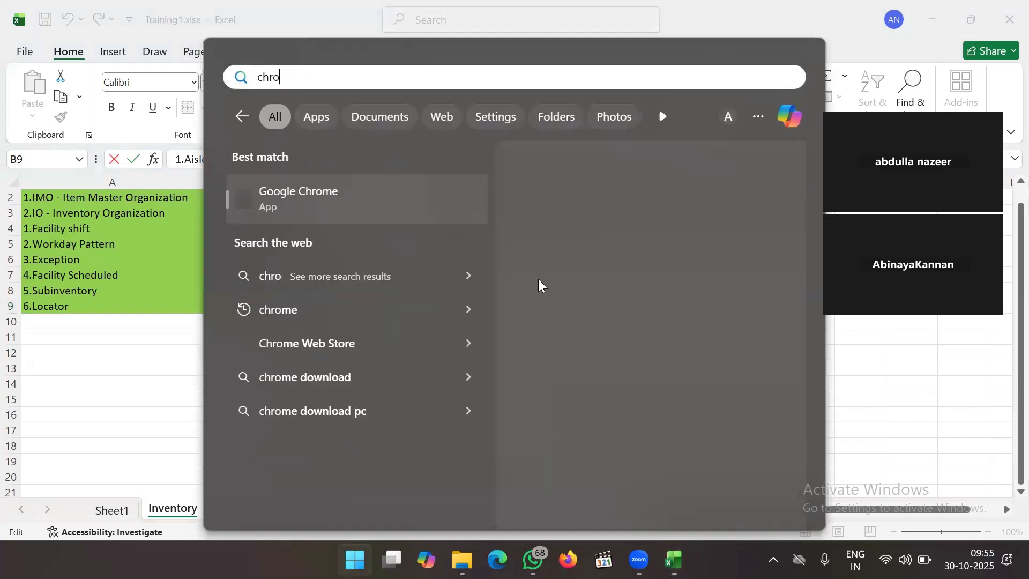
left_click(549, 313)
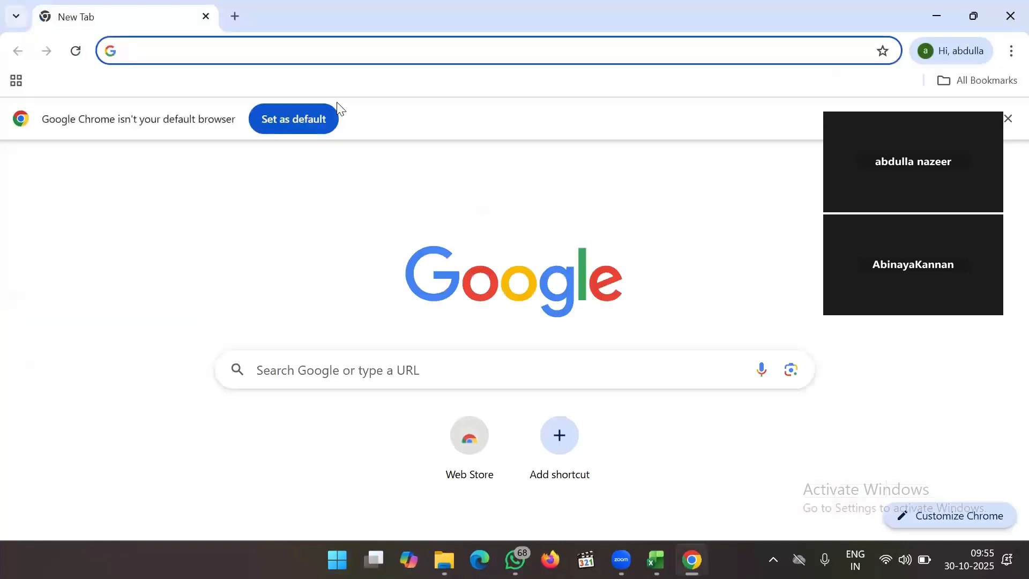
Search Google for "warehouse aisle row rack bin" and show the image results.
type("wa")
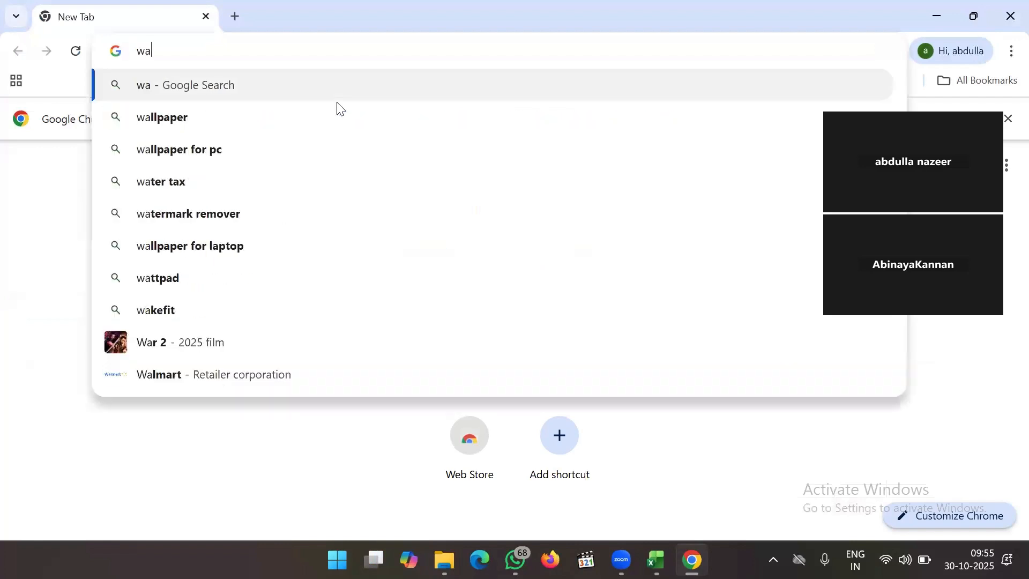
type("rehouse a")
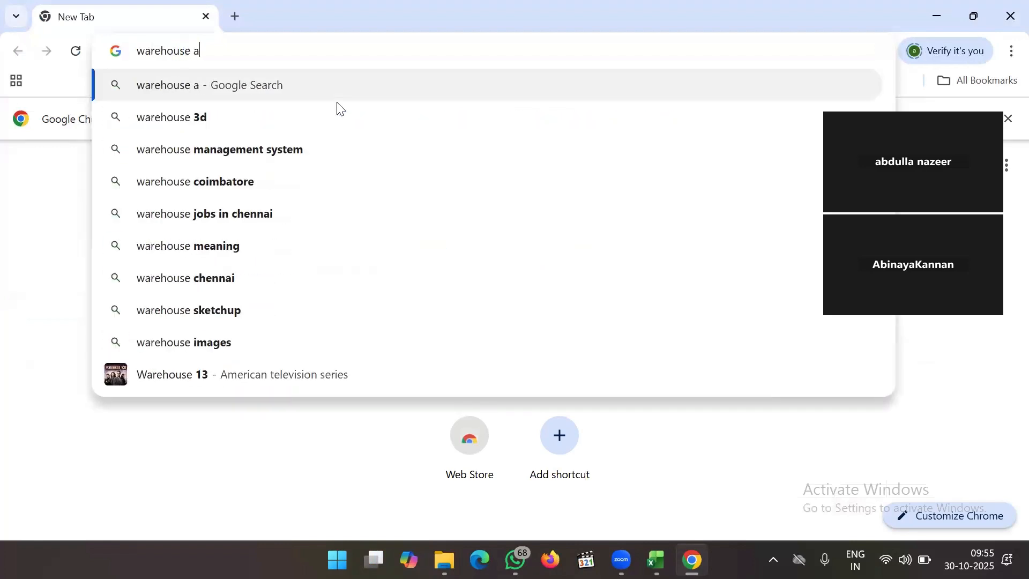
type("isle")
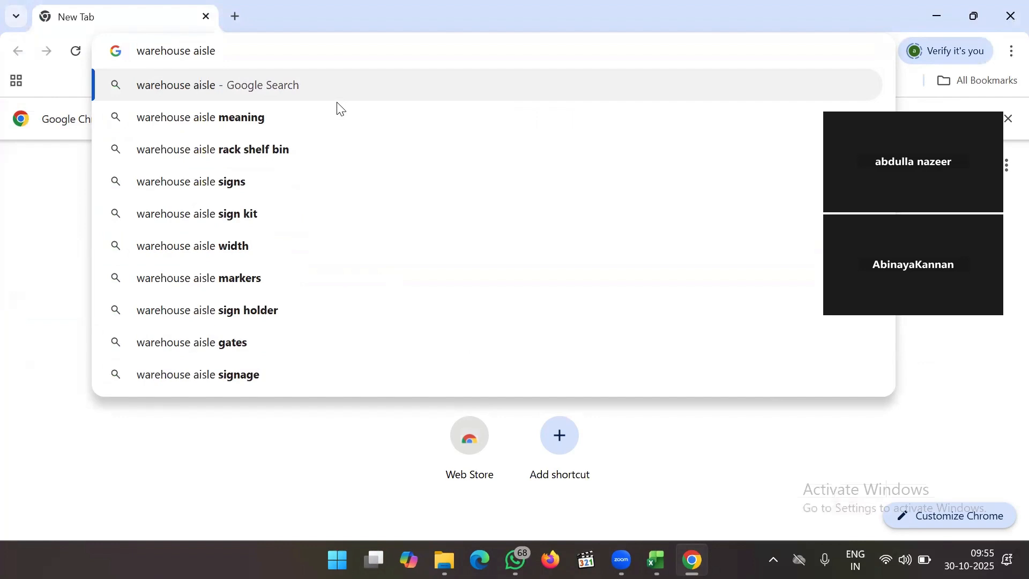
type(" rwo rac")
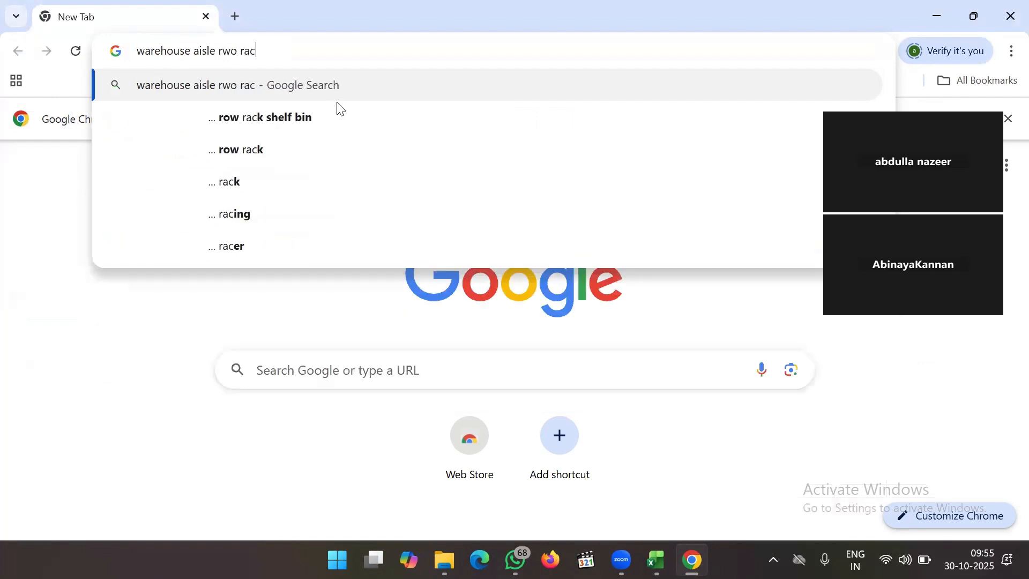
type("k bin")
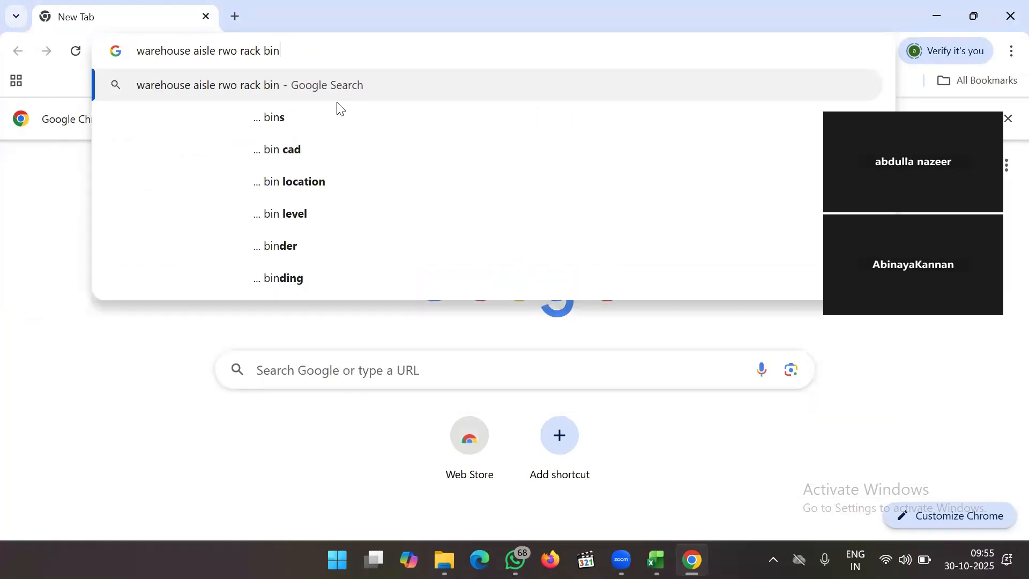
key("Return")
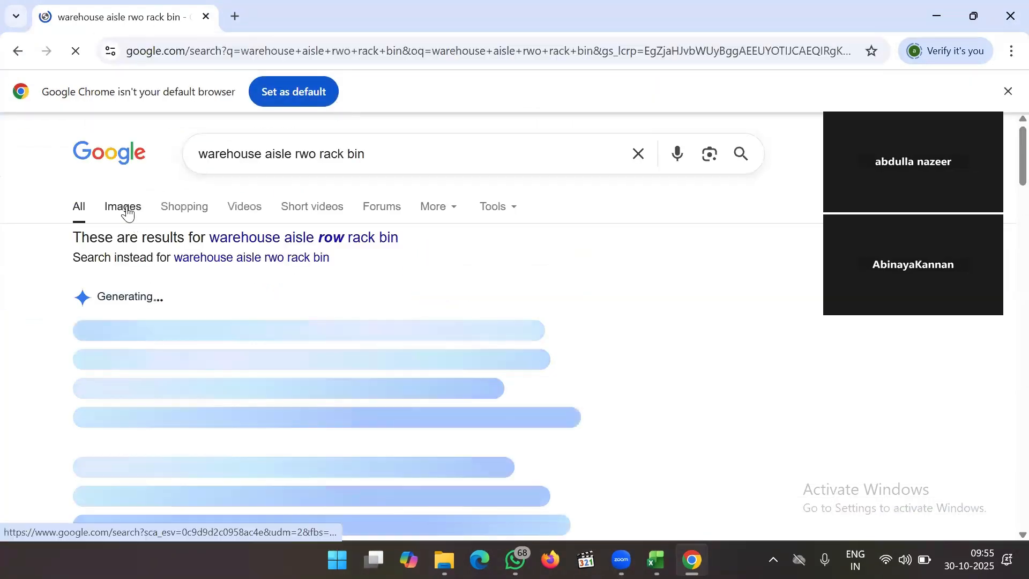
left_click(127, 213)
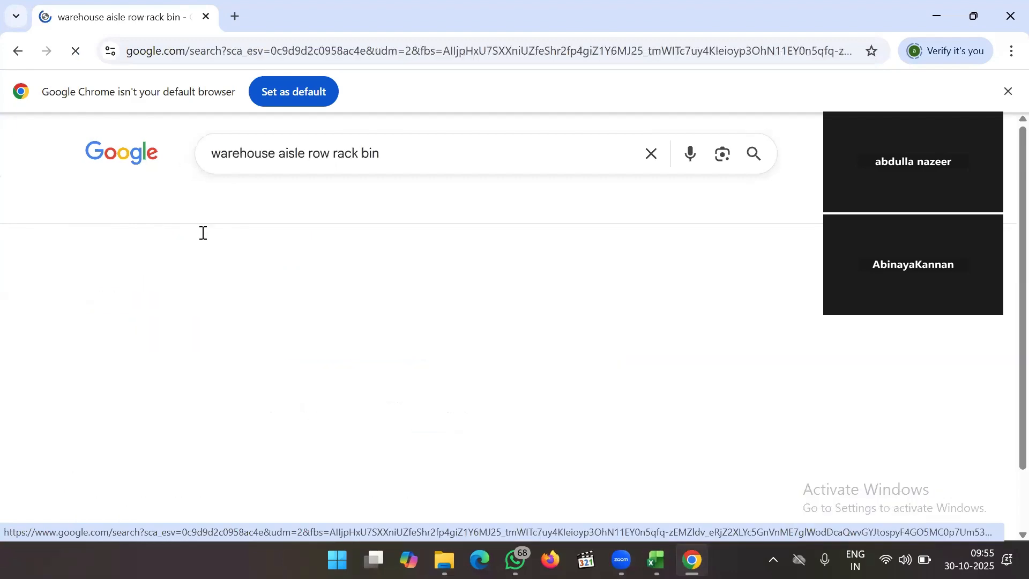
Preview the LaceUp Solutions warehouse layout image and look through the neighbouring image results.
scroll(286, 345, "down", 2)
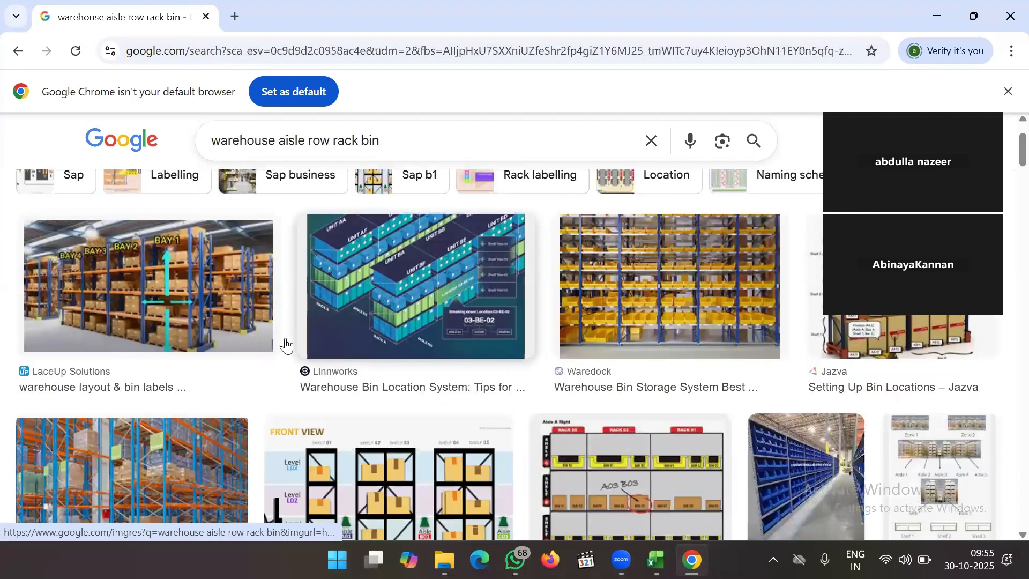
left_click(209, 332)
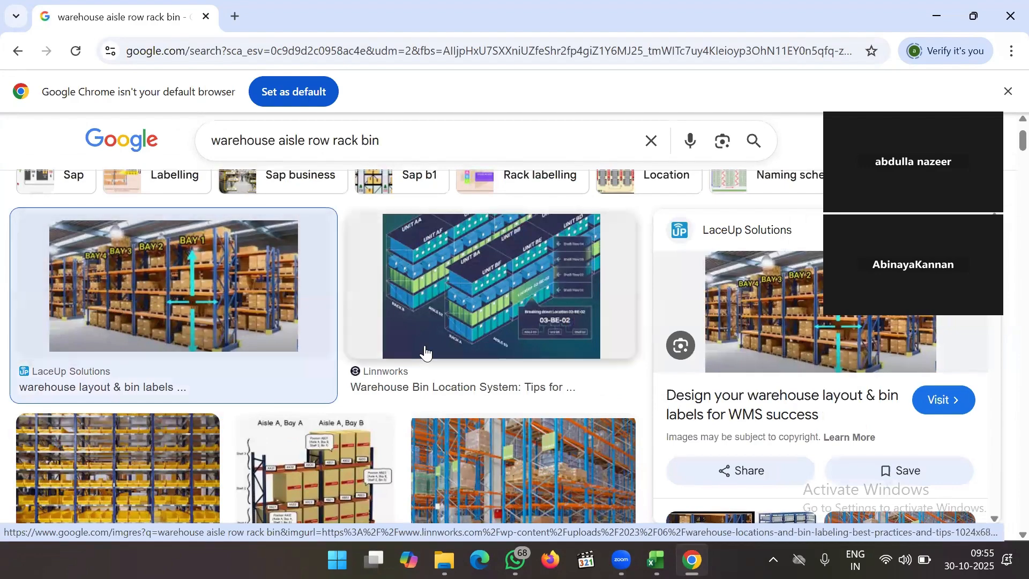
scroll(425, 353, "down", 3)
scroll(425, 353, "down", 1)
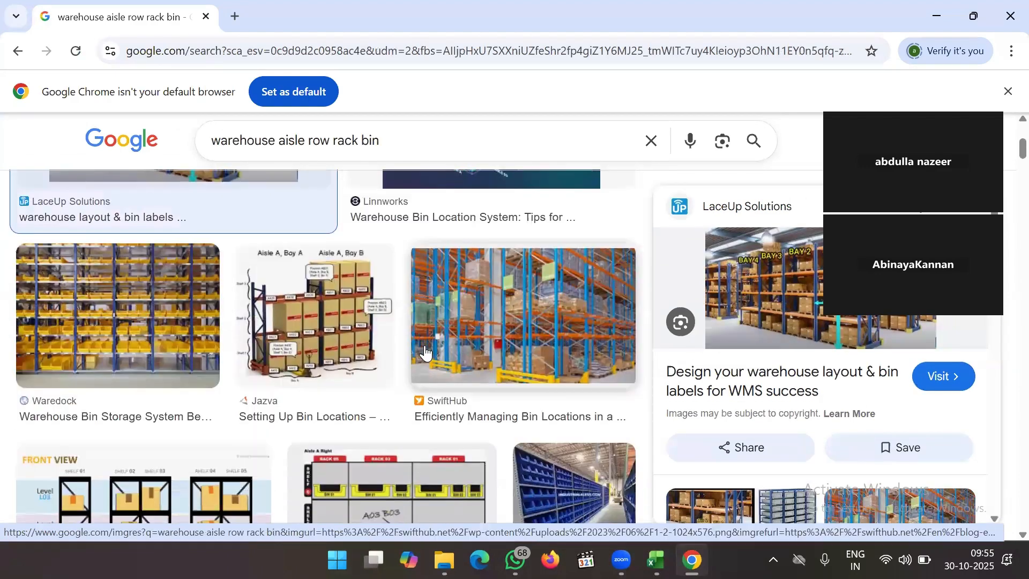
scroll(409, 402, "down", 3)
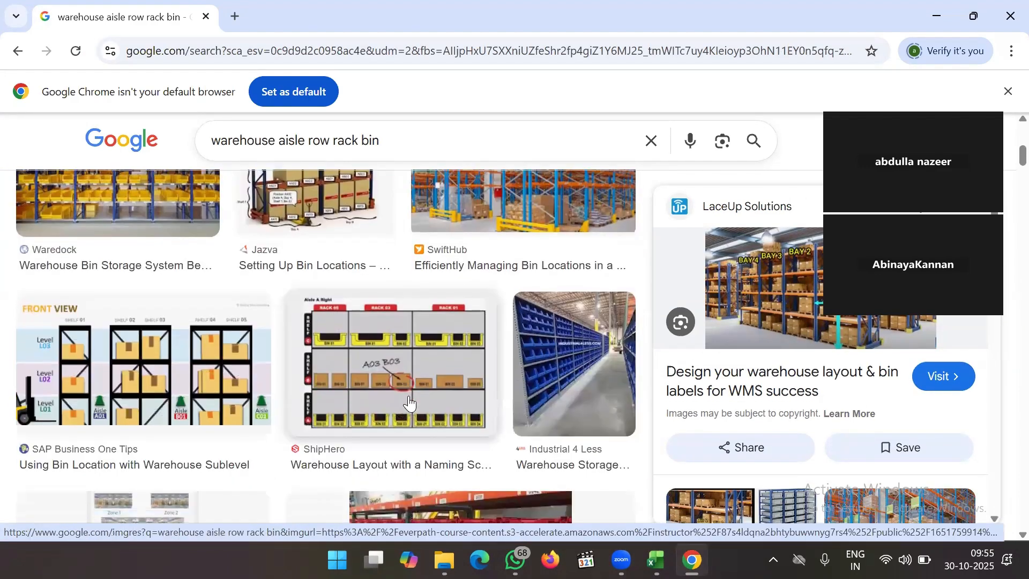
Open ShipHero's warehouse naming scheme article from its image result, examine the Aisle A Right rack diagram, and dismiss the default-browser notice.
left_click(409, 401)
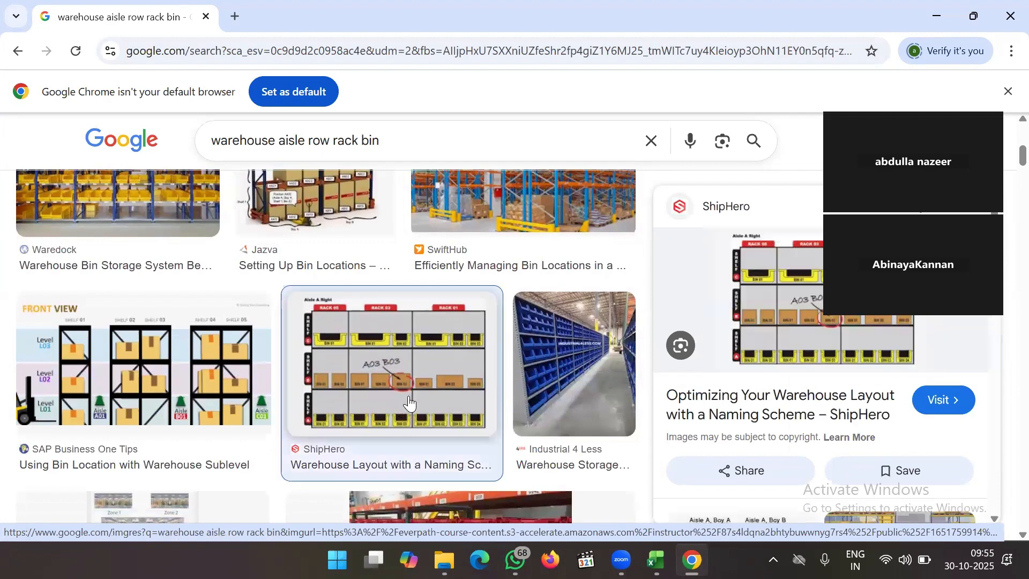
left_click(779, 287)
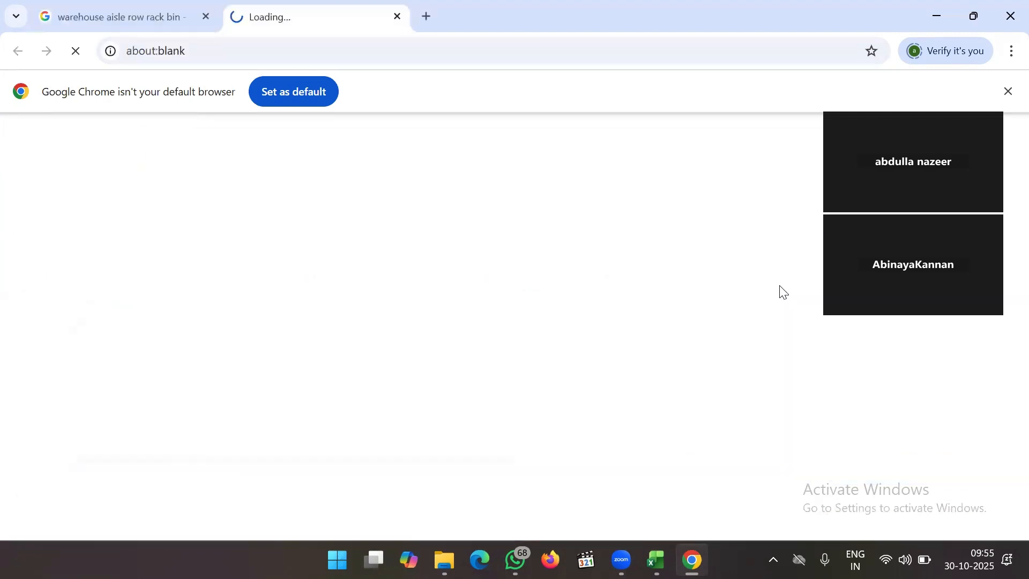
scroll(504, 284, "down", 15)
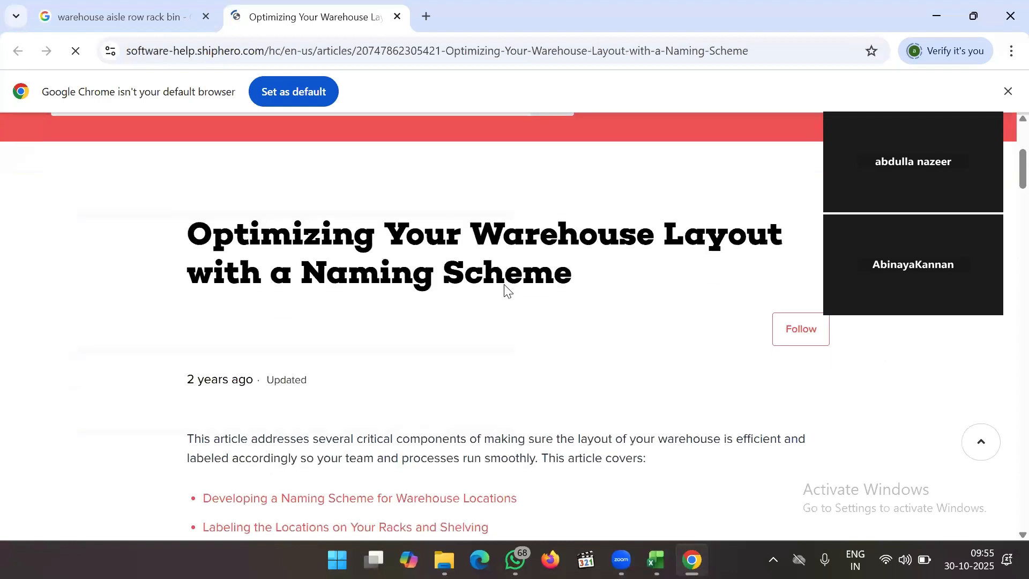
scroll(503, 284, "down", 8)
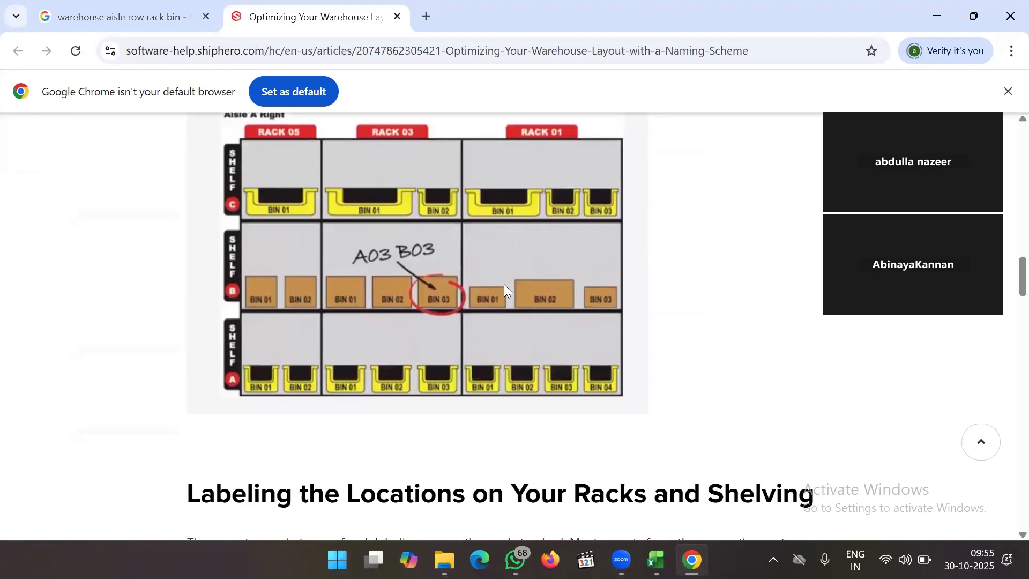
scroll(504, 284, "up", 1)
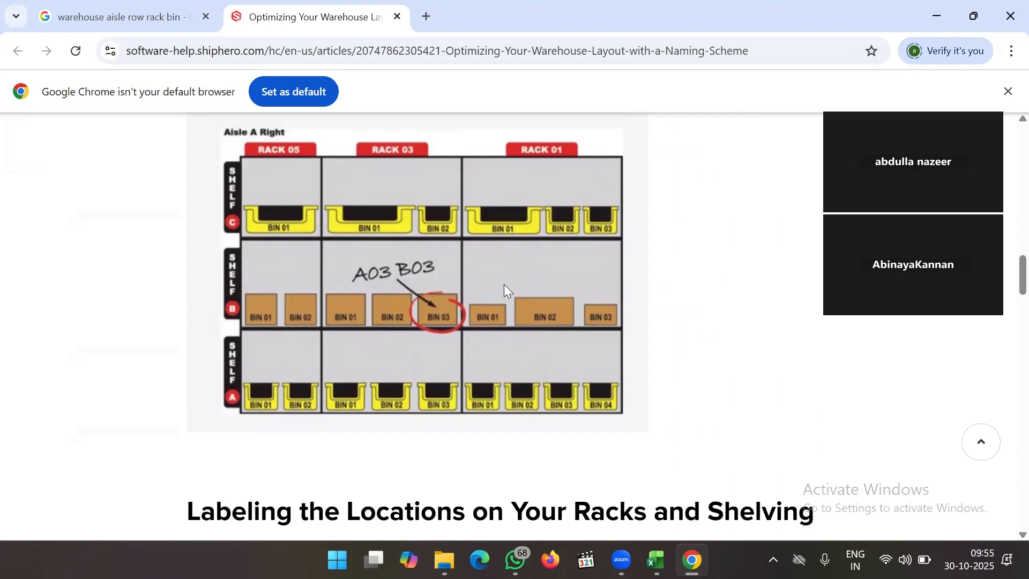
scroll(506, 290, "up", 1)
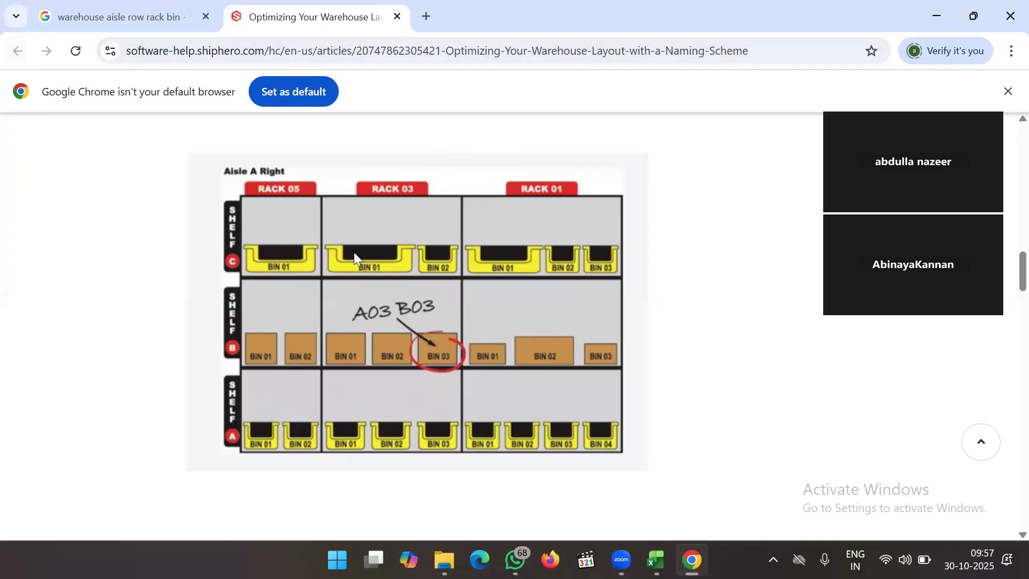
left_click(1006, 88)
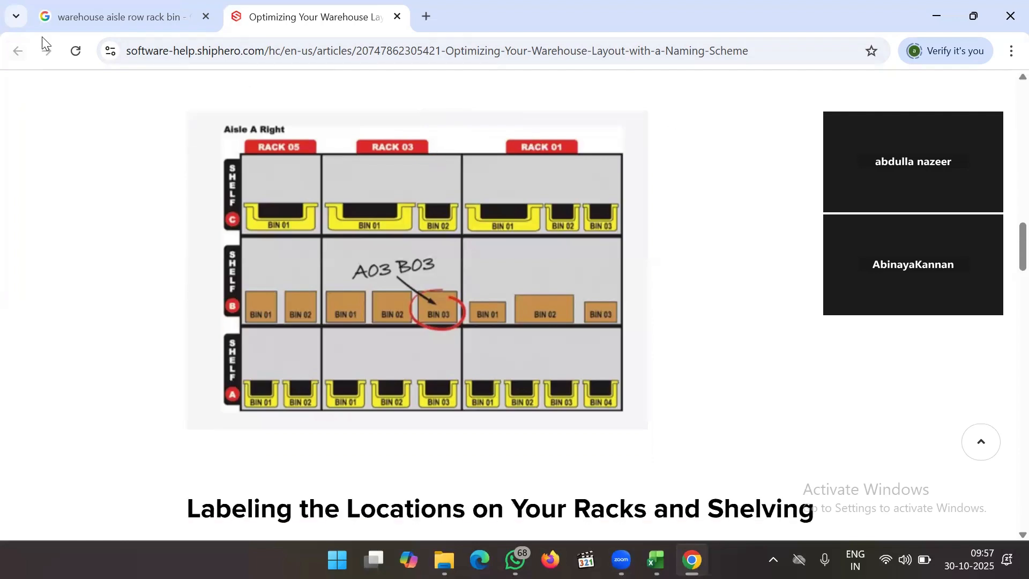
Return to the warehouse image results and examine further pictures of aisle, row, rack and bin layouts.
left_click(127, 5)
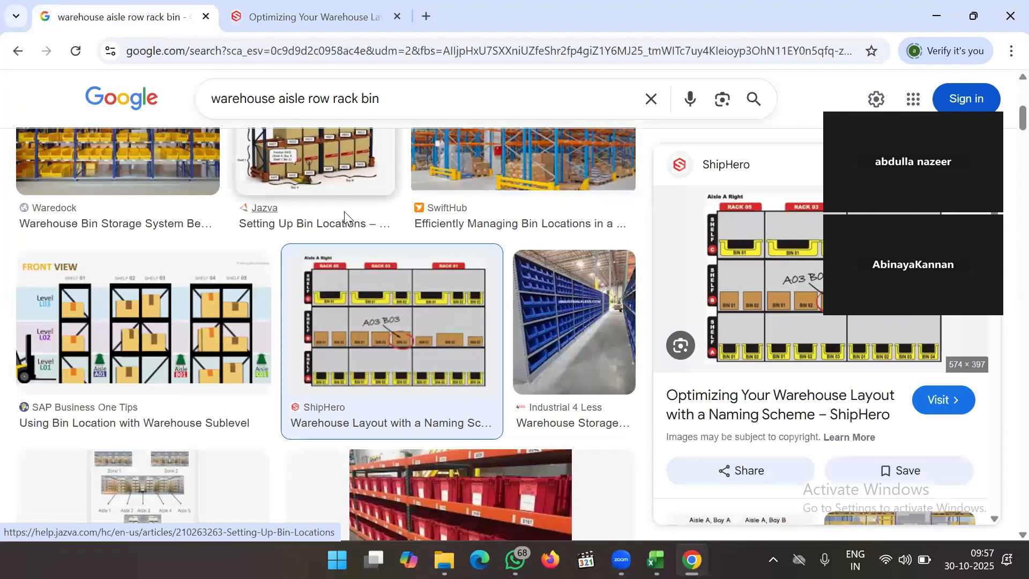
scroll(346, 218, "down", 4)
scroll(346, 217, "down", 6)
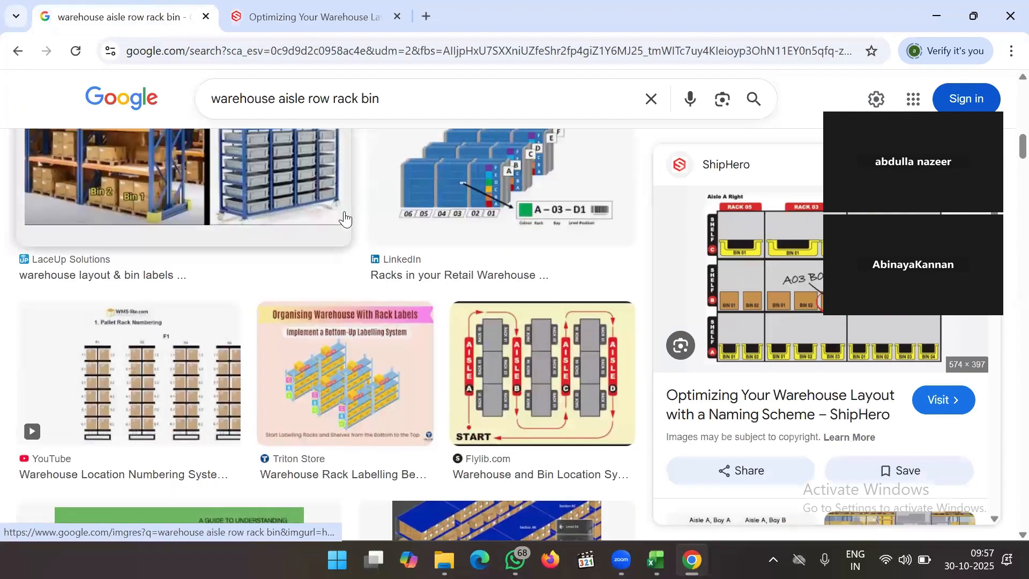
scroll(344, 219, "down", 1)
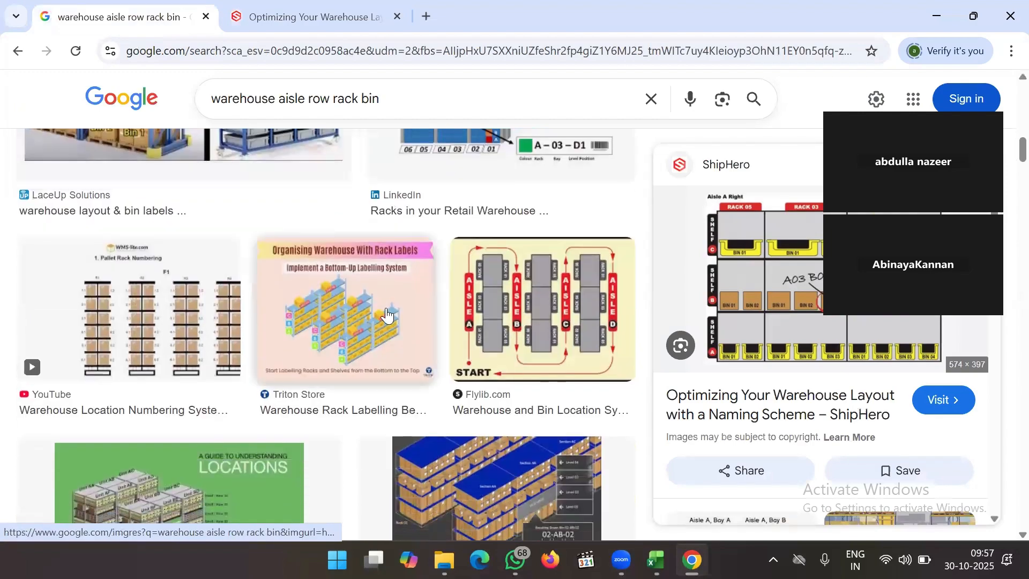
scroll(385, 315, "down", 2)
scroll(387, 315, "down", 1)
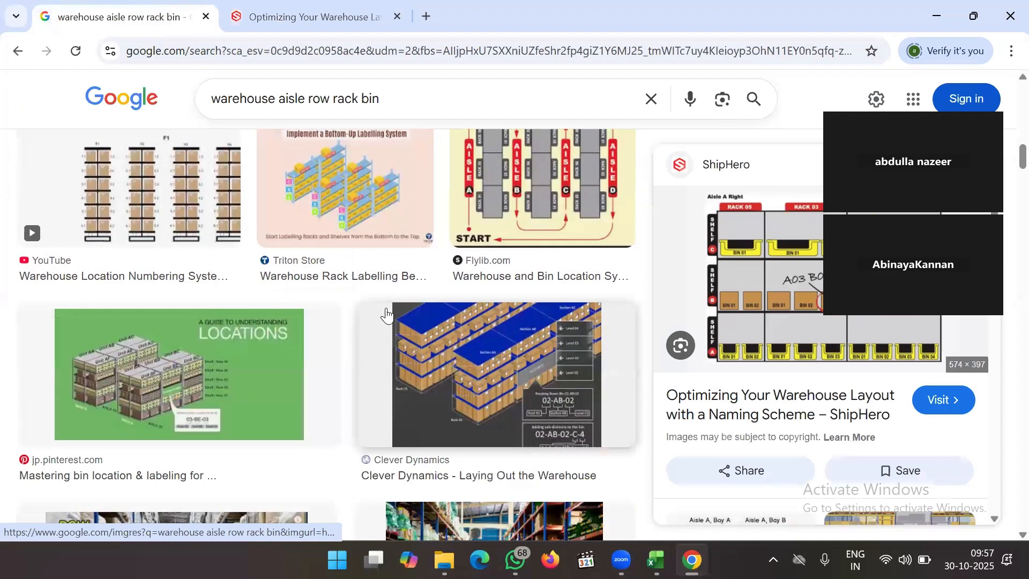
scroll(387, 315, "down", 1)
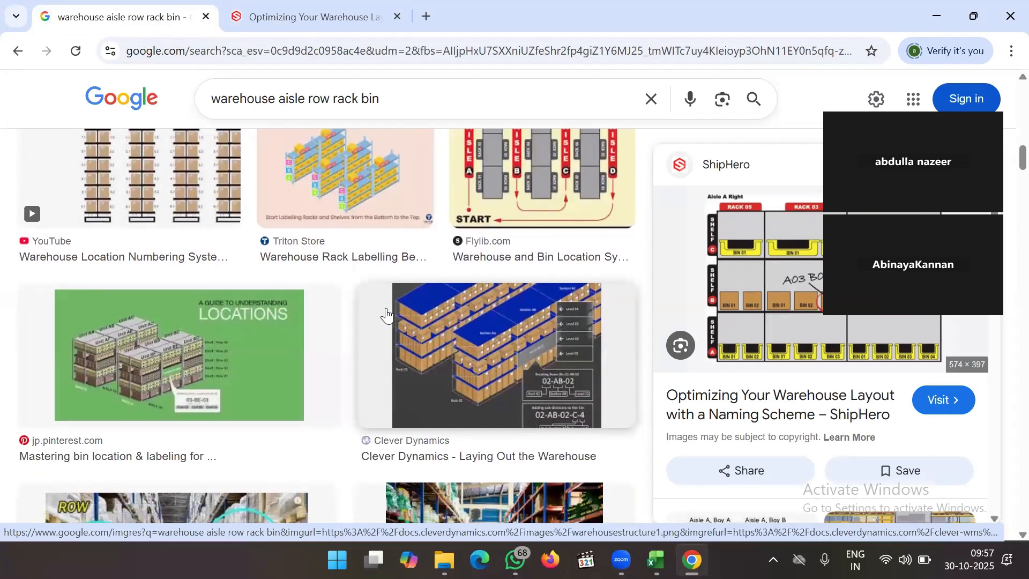
scroll(257, 367, "down", 4)
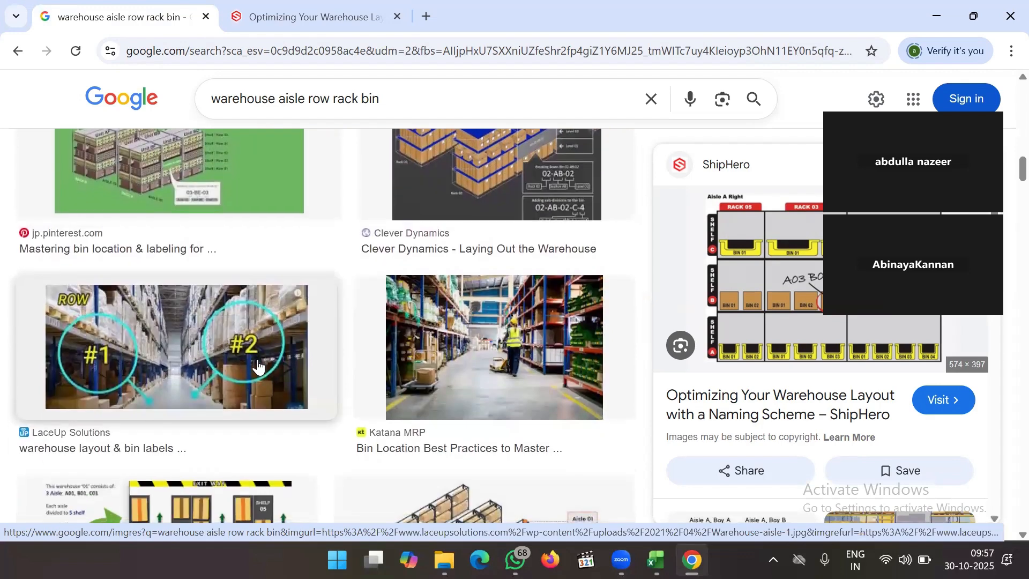
scroll(364, 413, "down", 2)
scroll(366, 413, "down", 2)
scroll(364, 412, "down", 4)
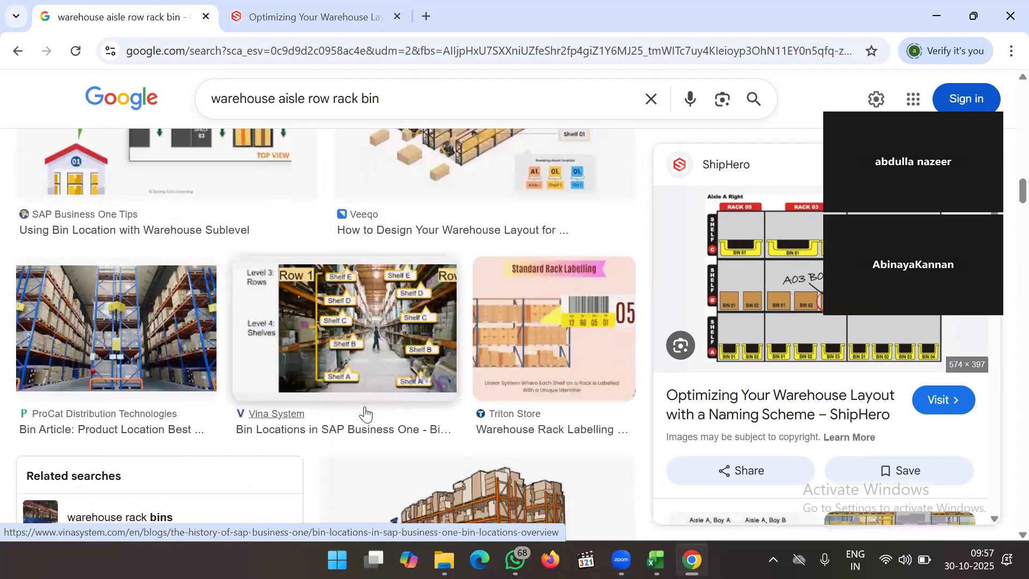
Preview the ProCat Distribution Technologies warehouse image and look over the neighbouring rack and bin pictures.
left_click(135, 365)
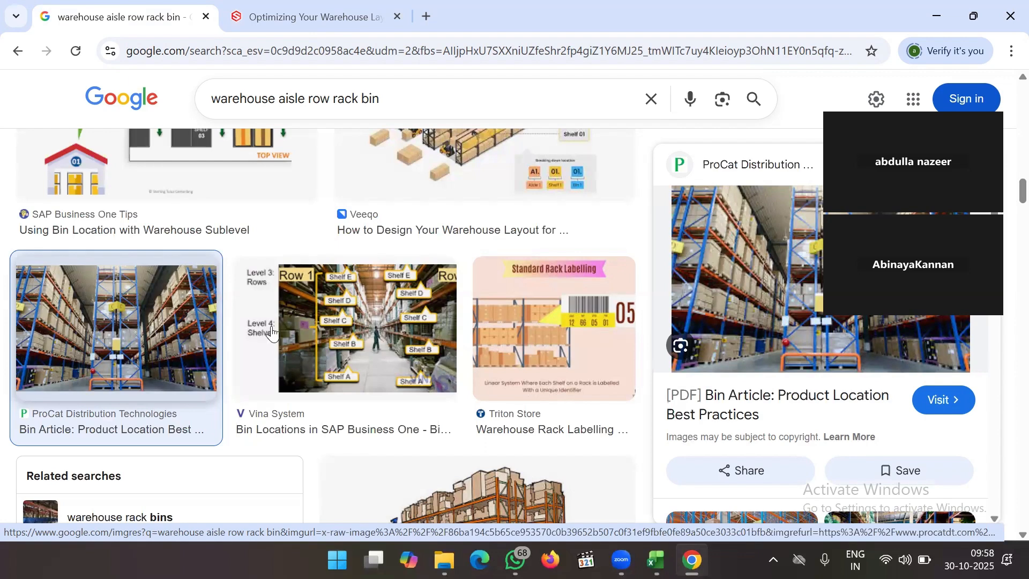
scroll(469, 348, "down", 1)
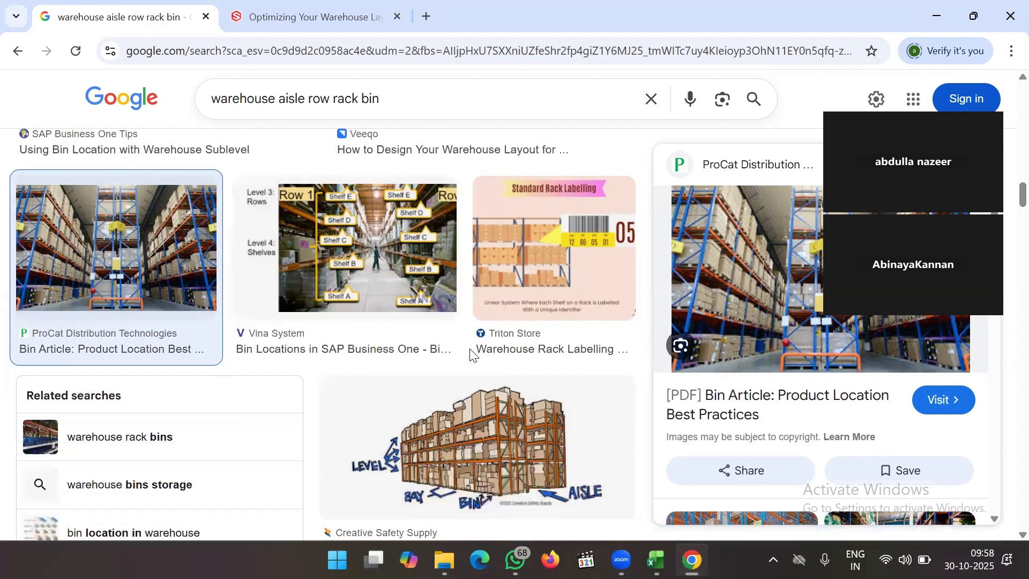
scroll(469, 348, "up", 1)
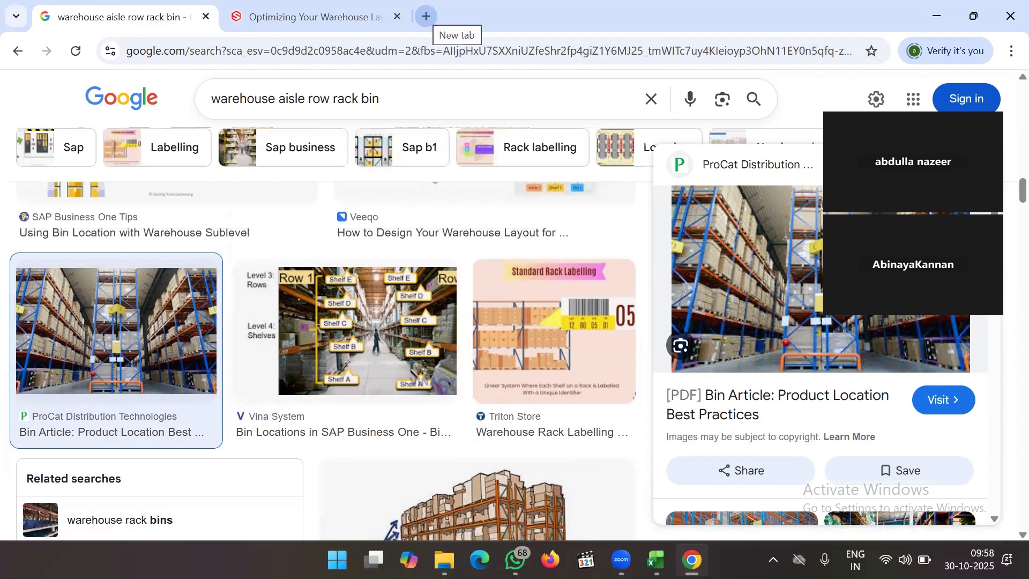
Find the Oracle Cloud link in the WhatsApp chat, open it in Edge, and sign in with the saved credentials.
left_click(480, 559)
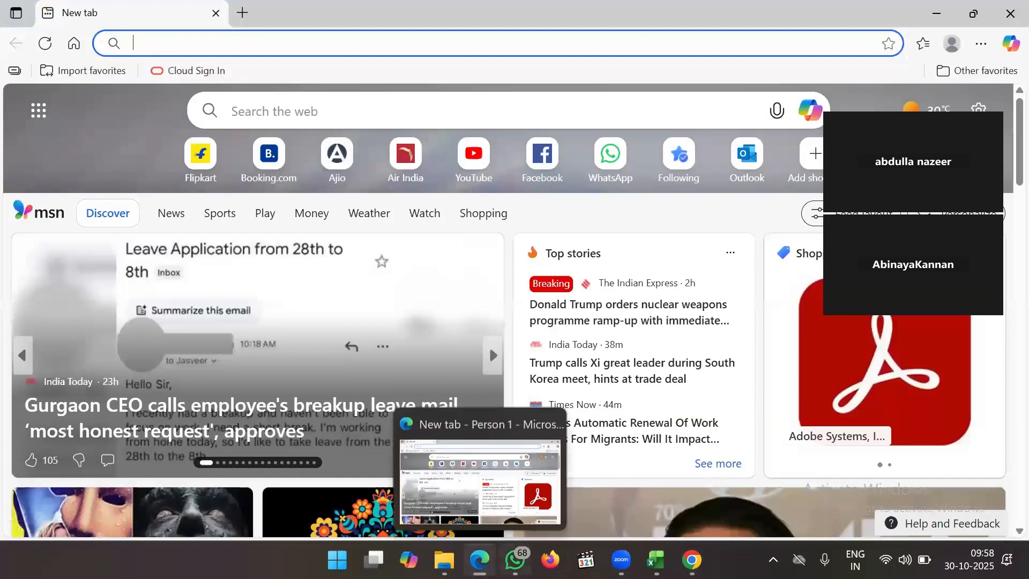
left_click(515, 559)
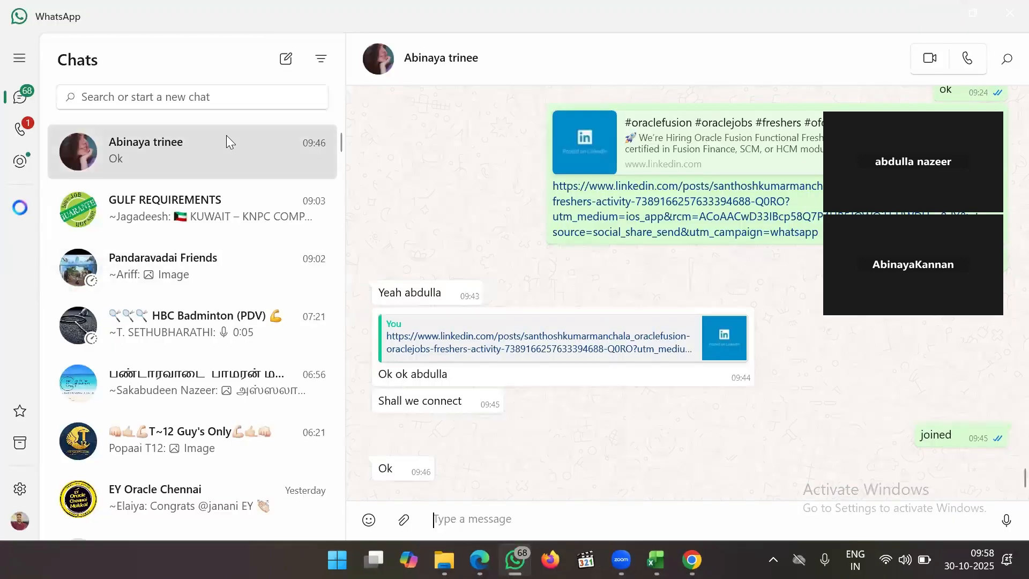
scroll(551, 256, "up", 8)
scroll(550, 258, "up", 10)
scroll(551, 256, "up", 3)
left_click(735, 368)
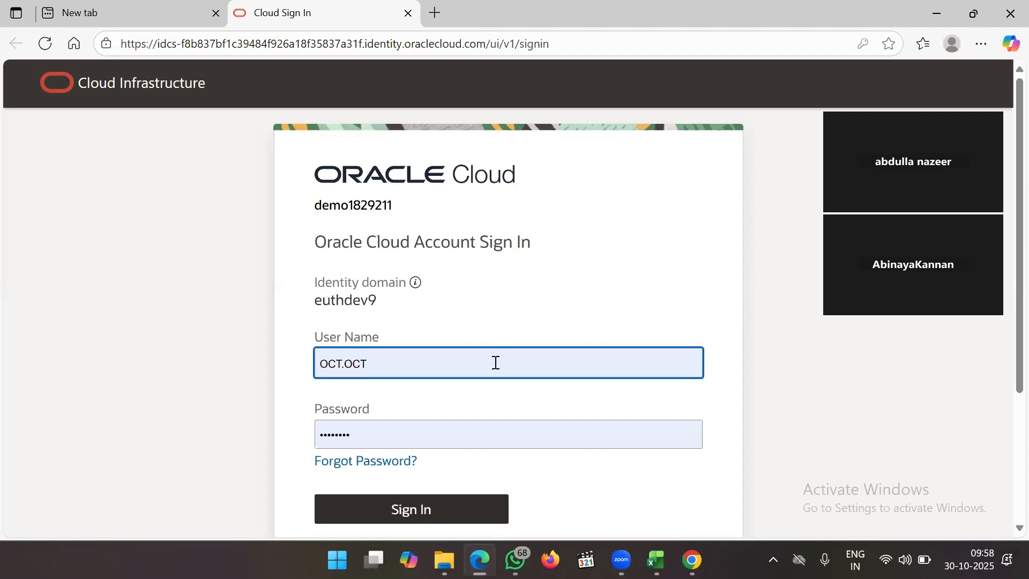
left_click(436, 509)
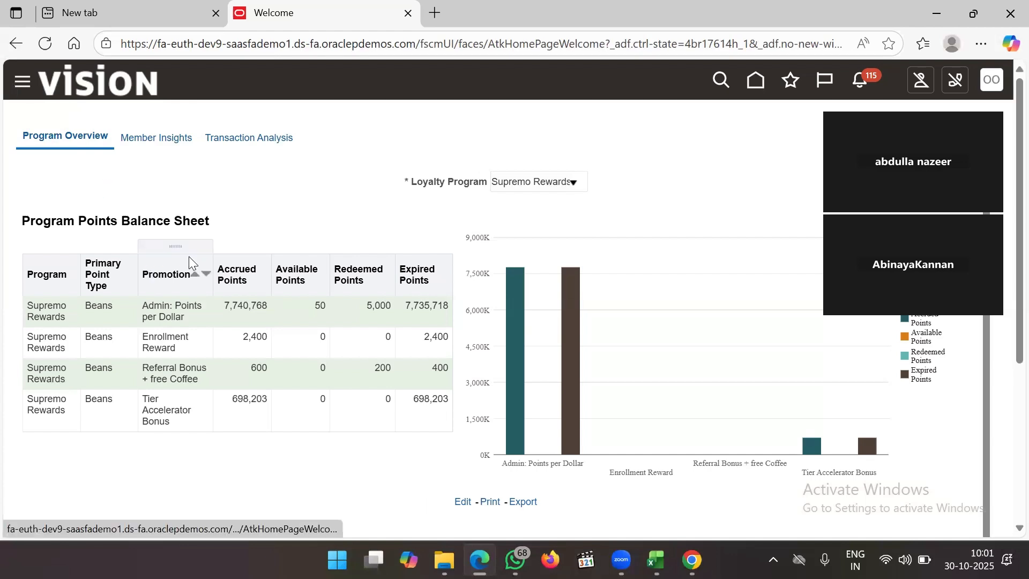
scroll(345, 383, "down", 5)
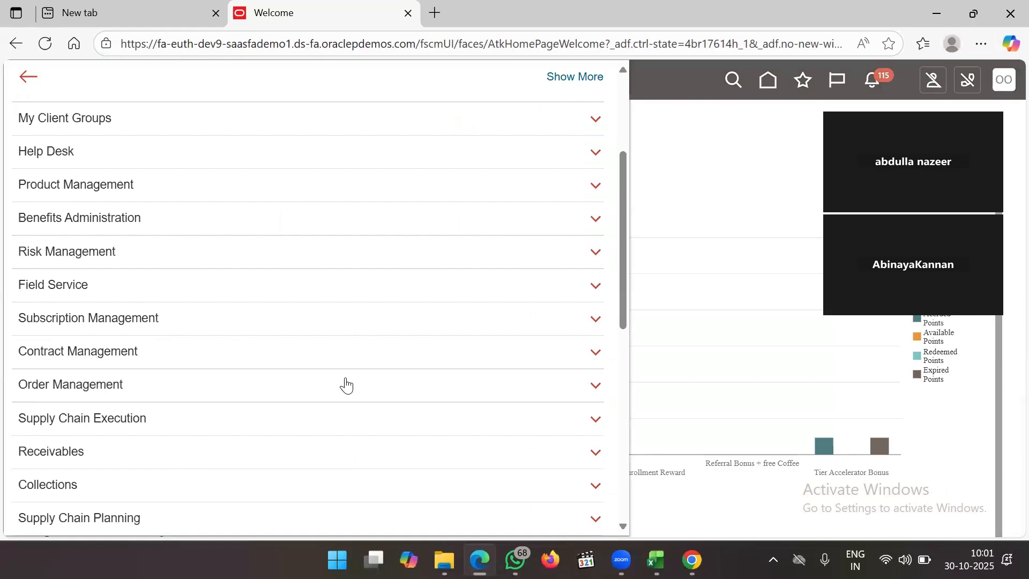
scroll(345, 384, "down", 3)
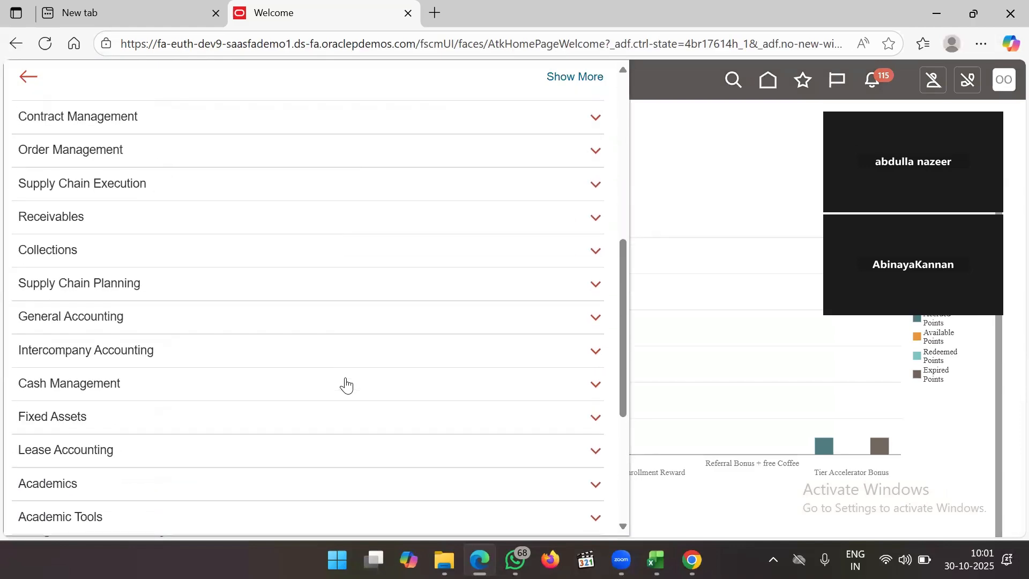
scroll(345, 385, "down", 5)
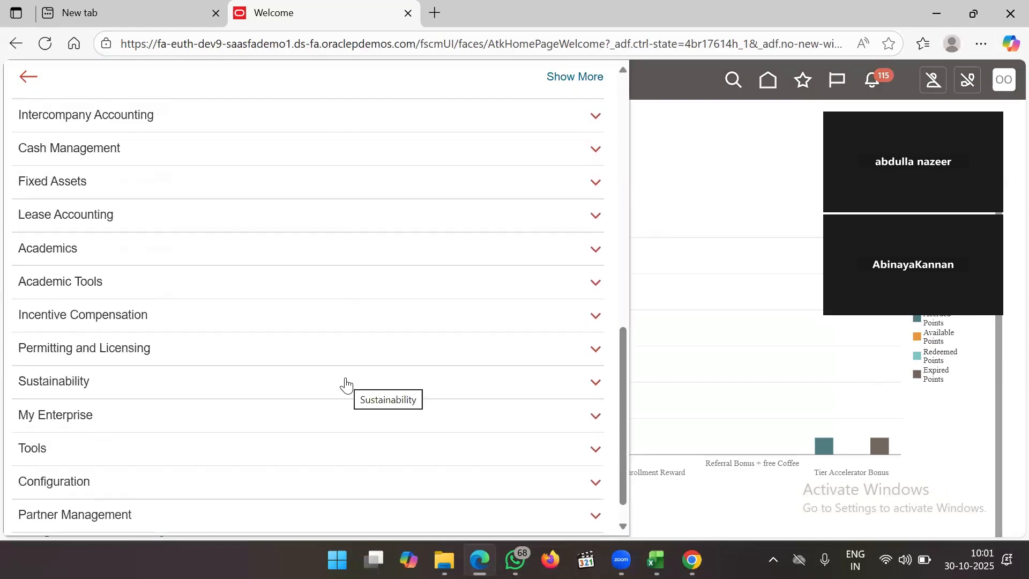
scroll(345, 385, "up", 5)
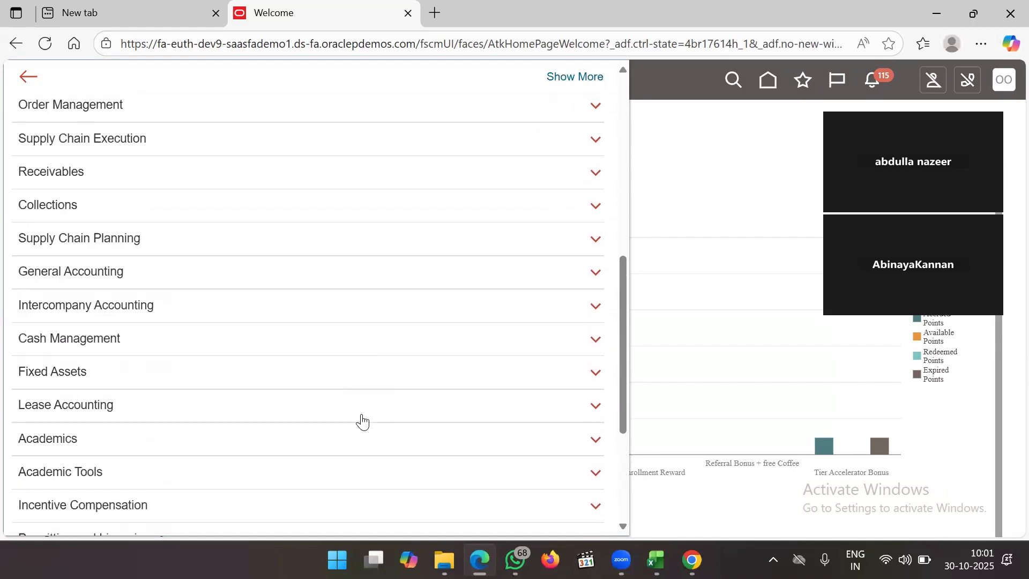
left_click(764, 176)
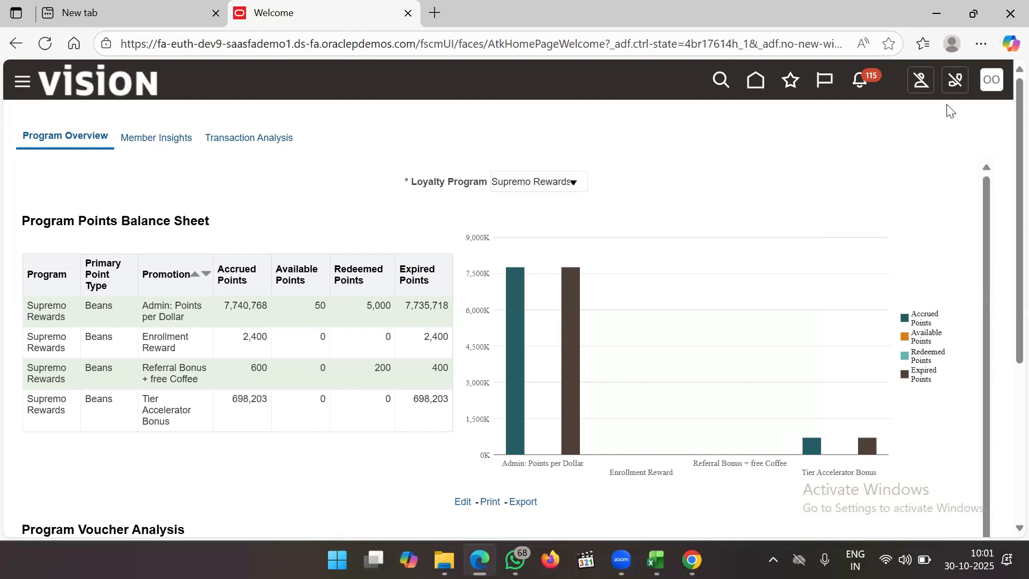
Open Setup and Maintenance and switch the setup offering to Manufacturing and Supply Chain Materials Management.
left_click(985, 85)
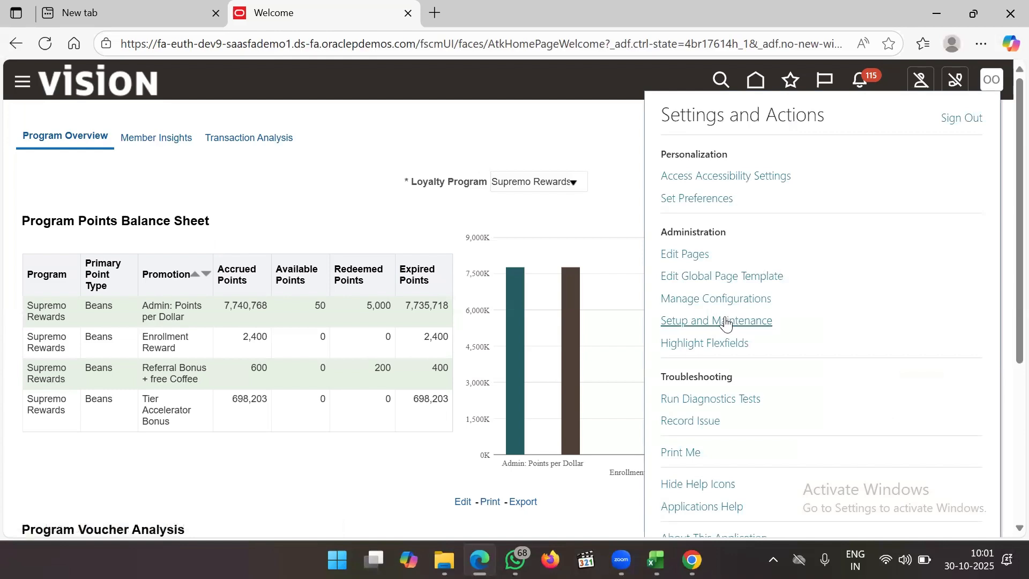
left_click(725, 322)
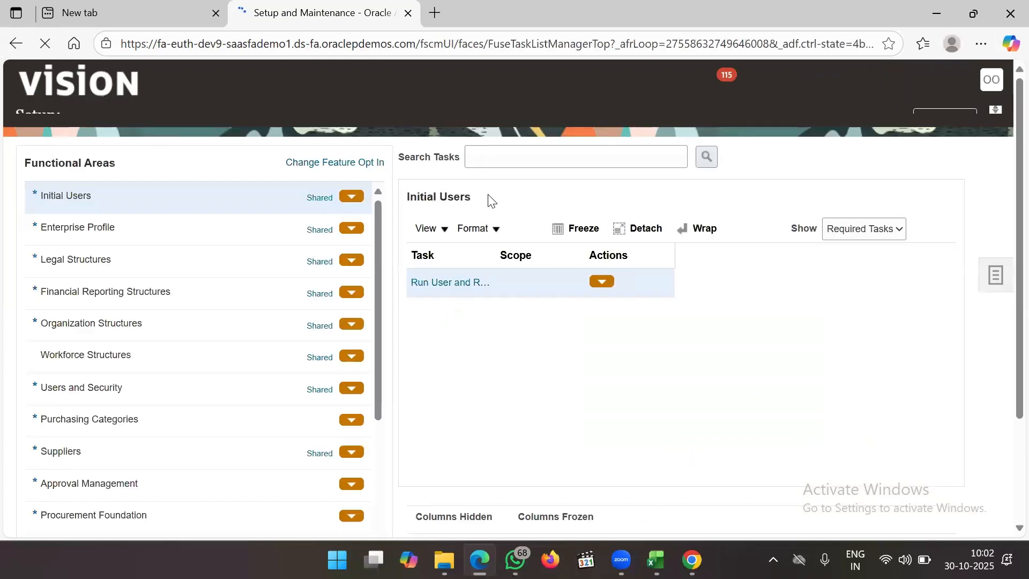
left_click(996, 296)
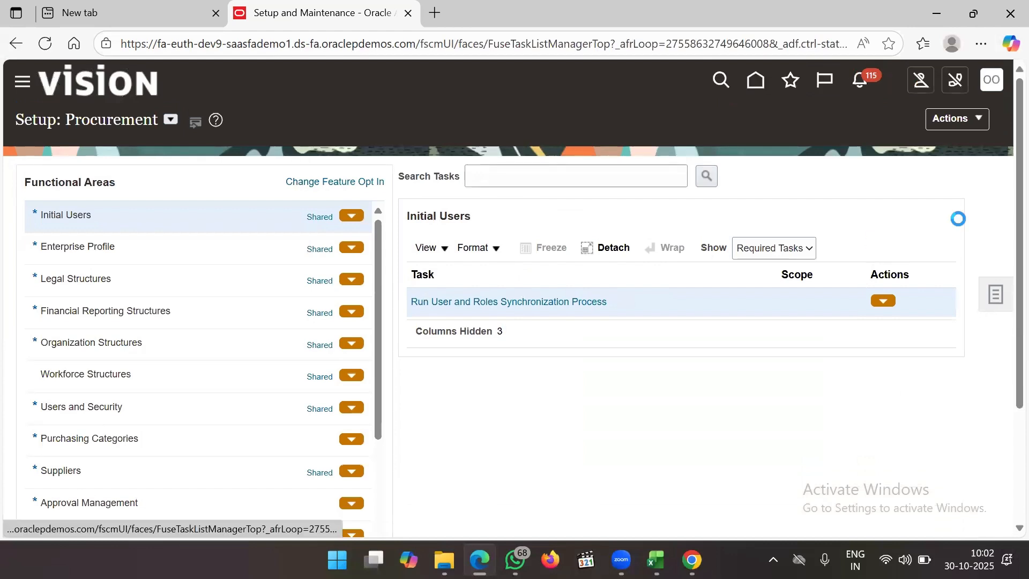
left_click(789, 217)
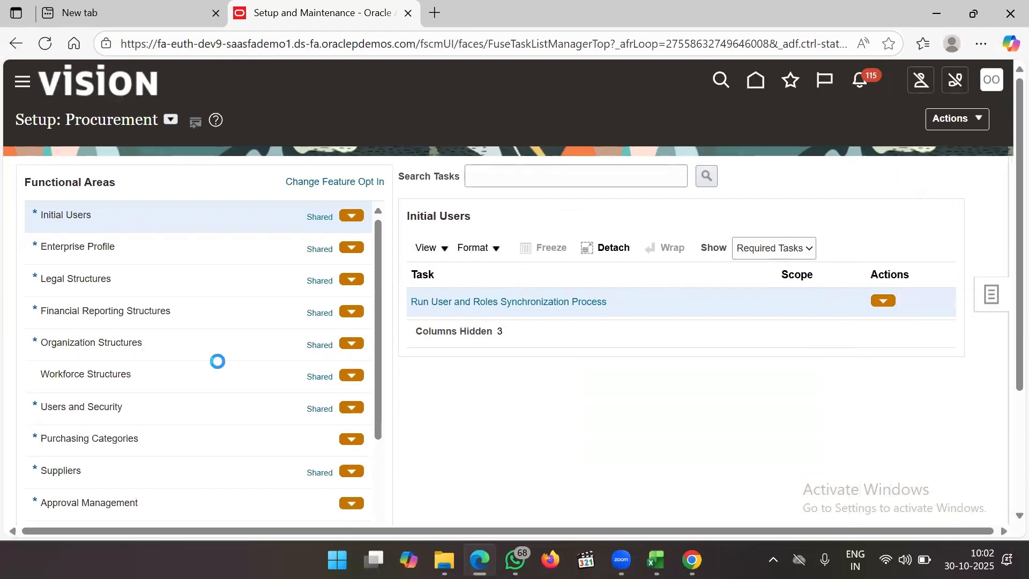
left_click(170, 120)
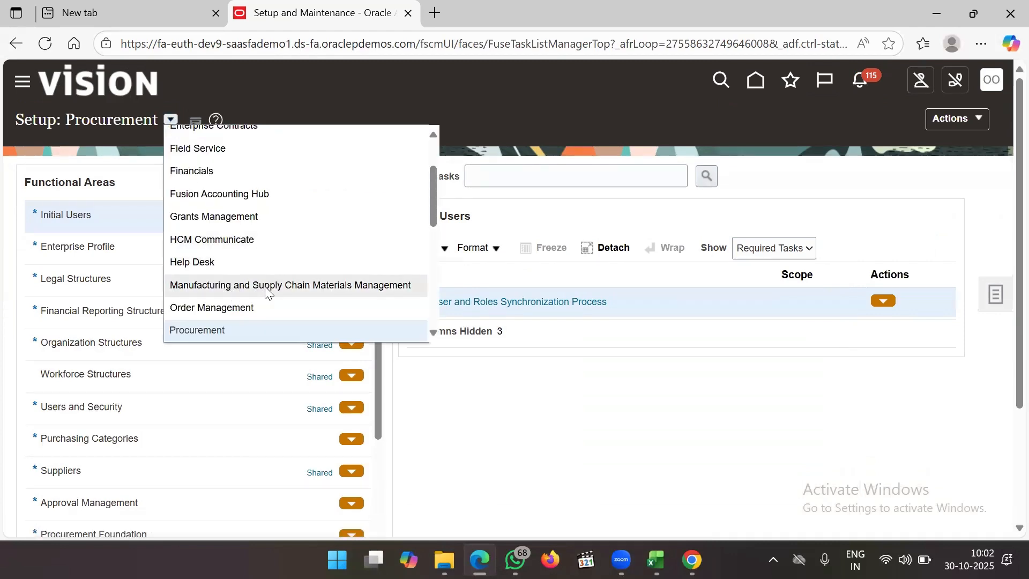
left_click(313, 284)
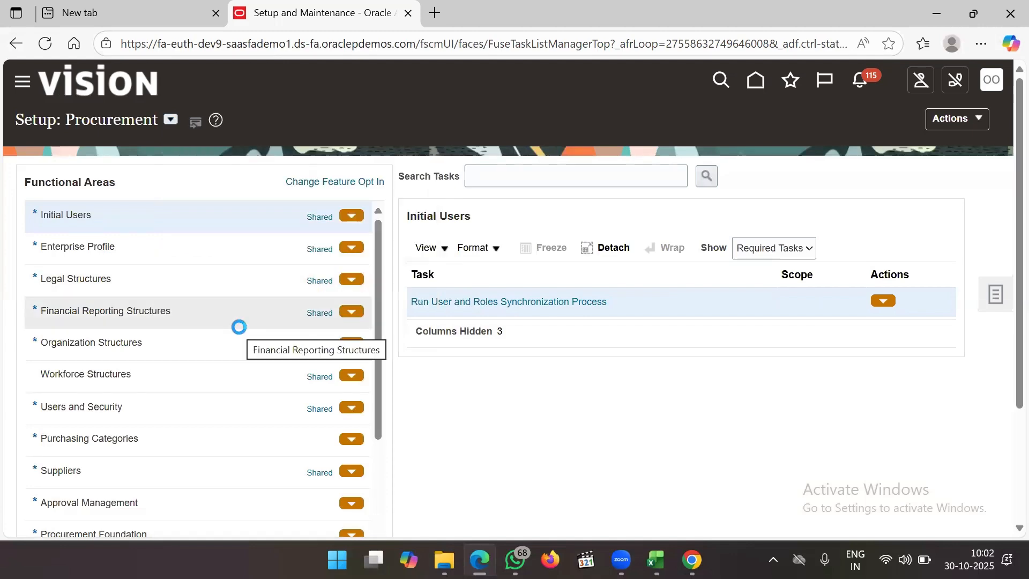
Show the setup tasks of the Inventory Management functional area.
scroll(239, 332, "down", 5)
scroll(239, 332, "down", 3)
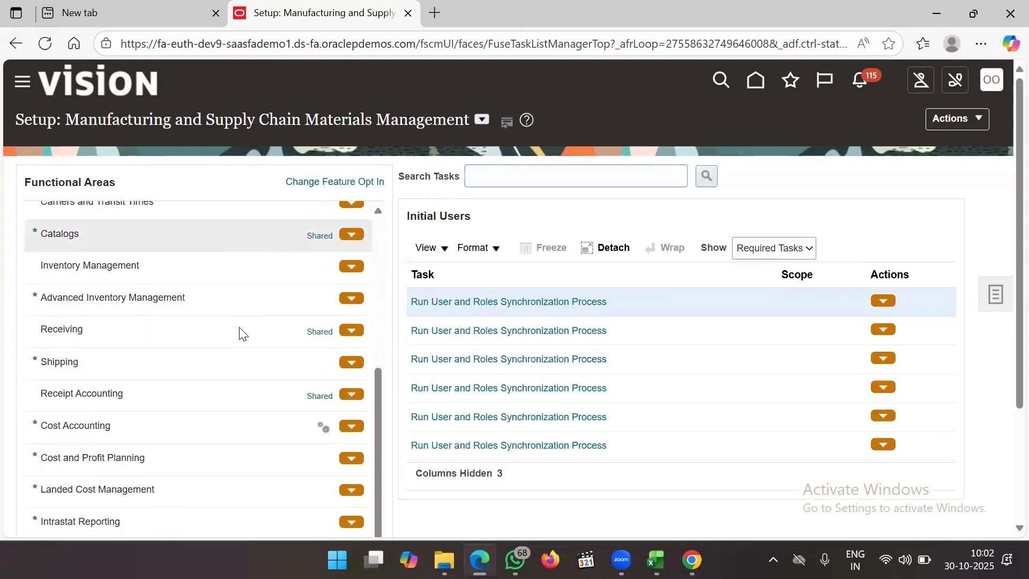
left_click(154, 278)
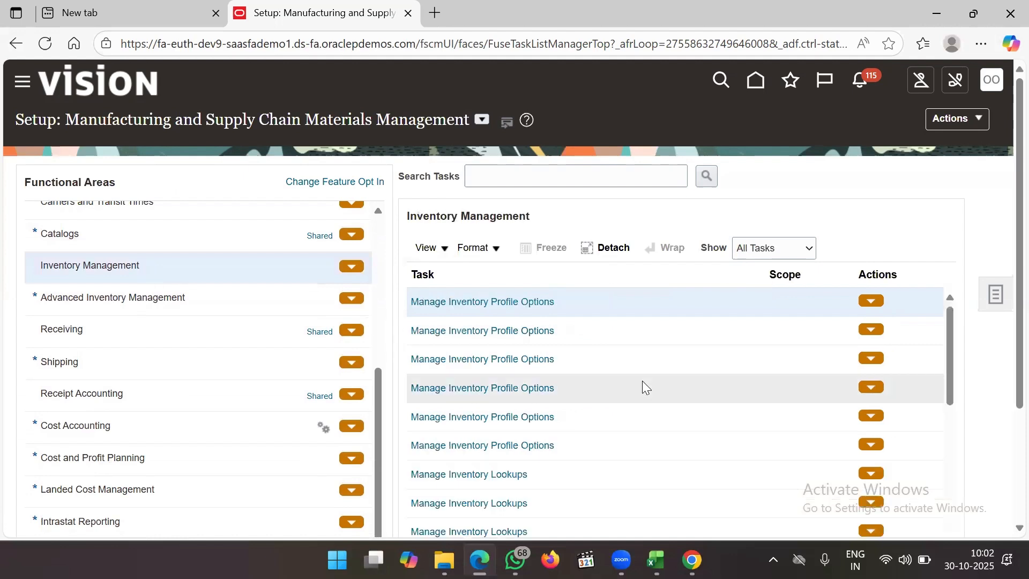
Look through the Inventory Management task list for the tasks that set up subinventories and locators.
scroll(643, 381, "down", 4)
scroll(642, 381, "down", 8)
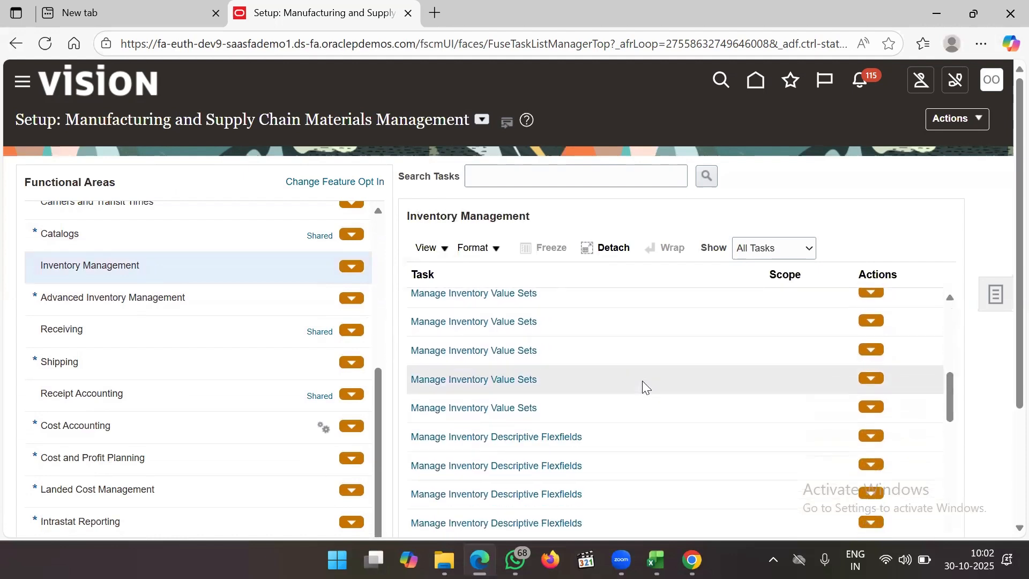
scroll(641, 381, "down", 8)
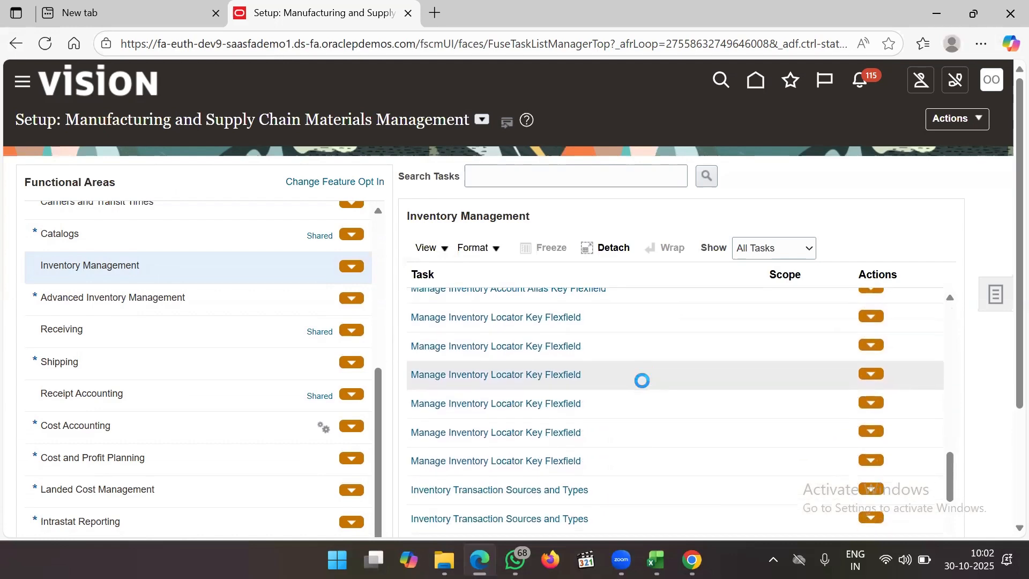
scroll(644, 386, "down", 10)
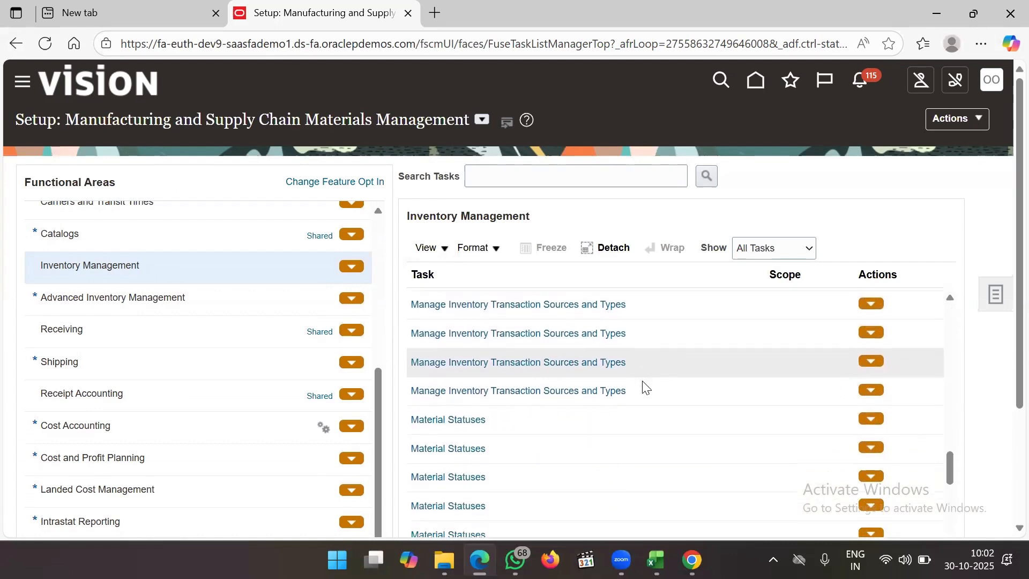
scroll(643, 382, "up", 3)
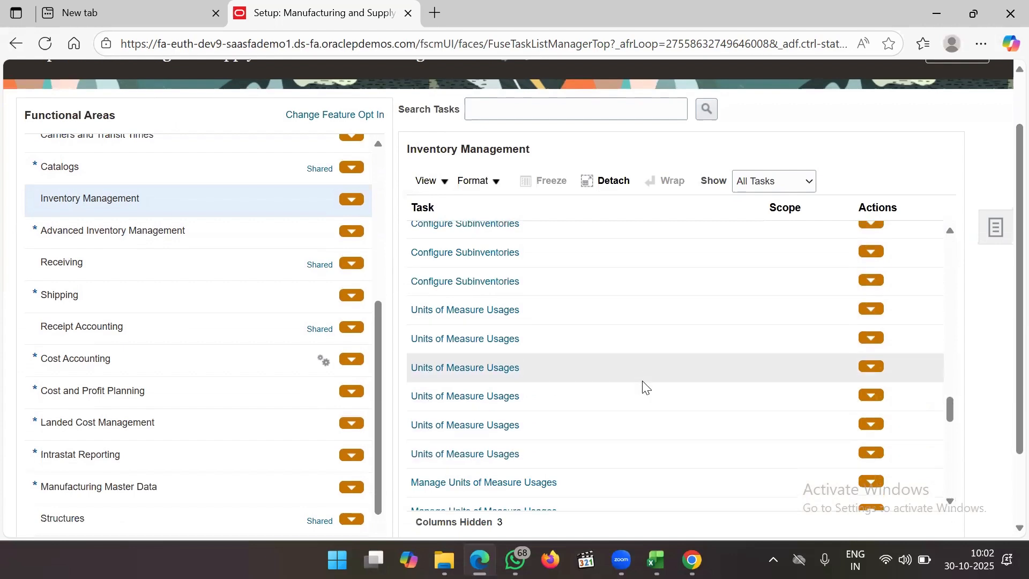
scroll(643, 383, "down", 3)
scroll(643, 382, "up", 5)
scroll(641, 380, "up", 4)
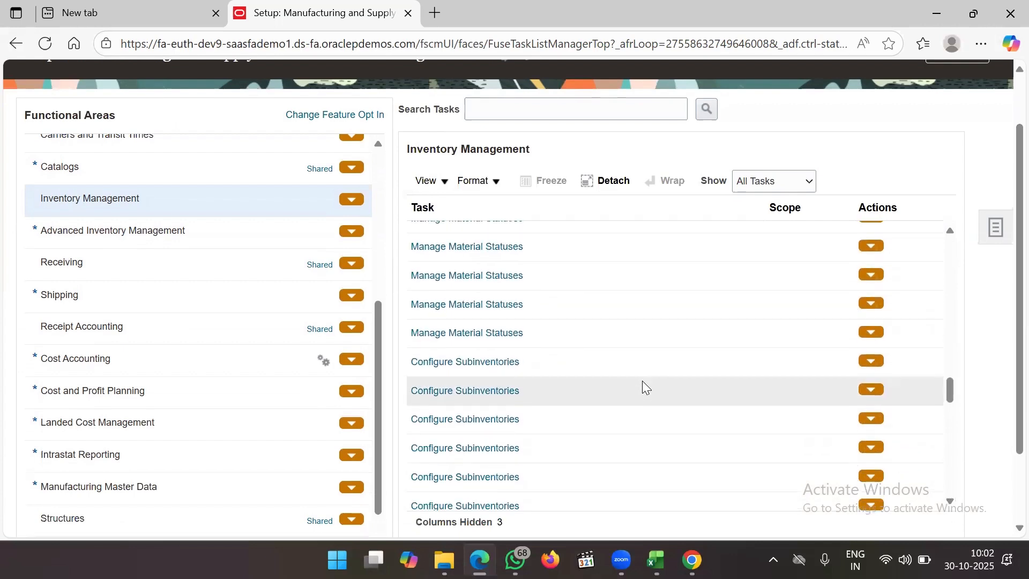
scroll(641, 381, "down", 8)
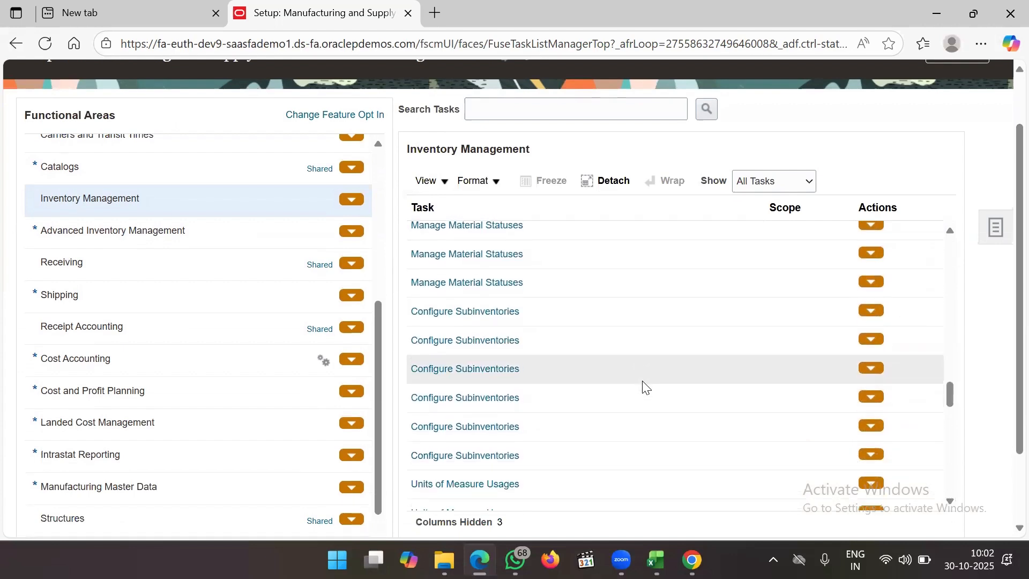
scroll(641, 380, "down", 10)
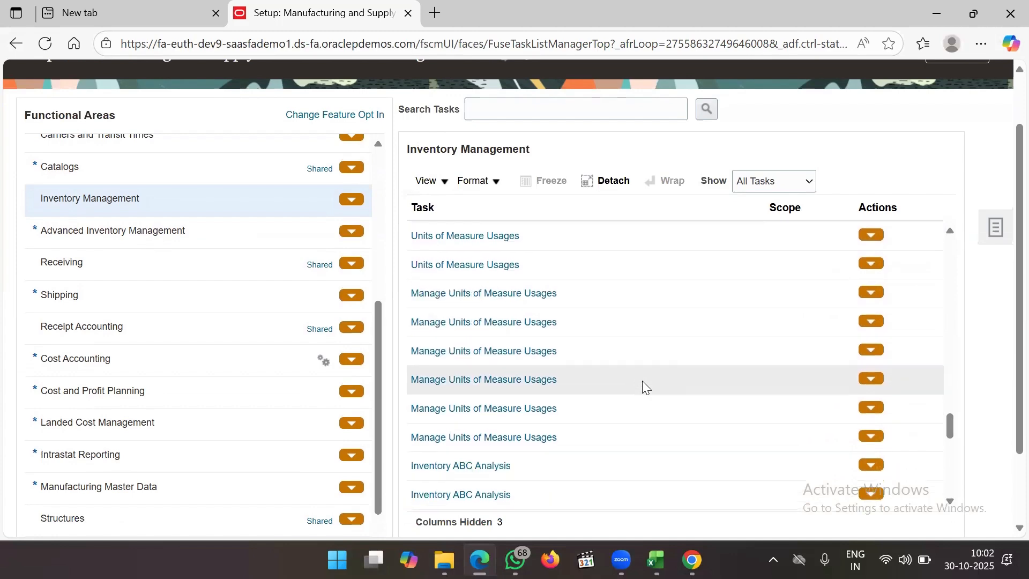
scroll(643, 381, "down", 10)
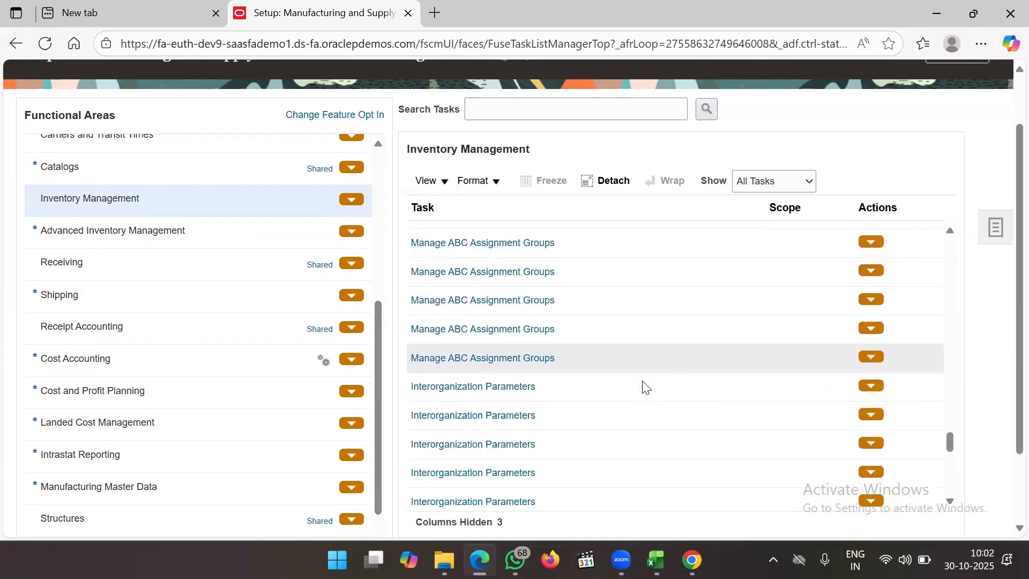
scroll(635, 348, "down", 10)
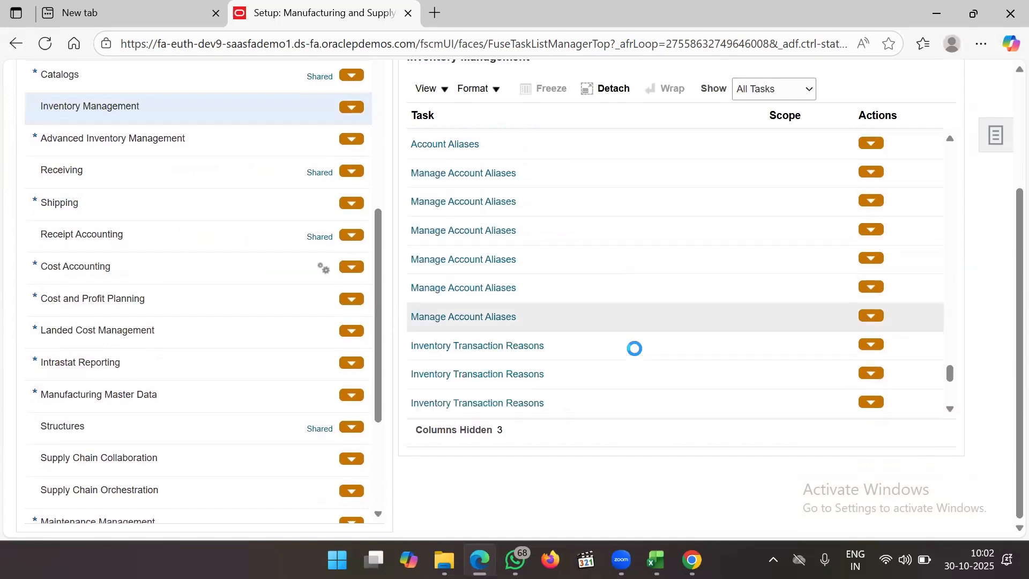
scroll(634, 348, "down", 10)
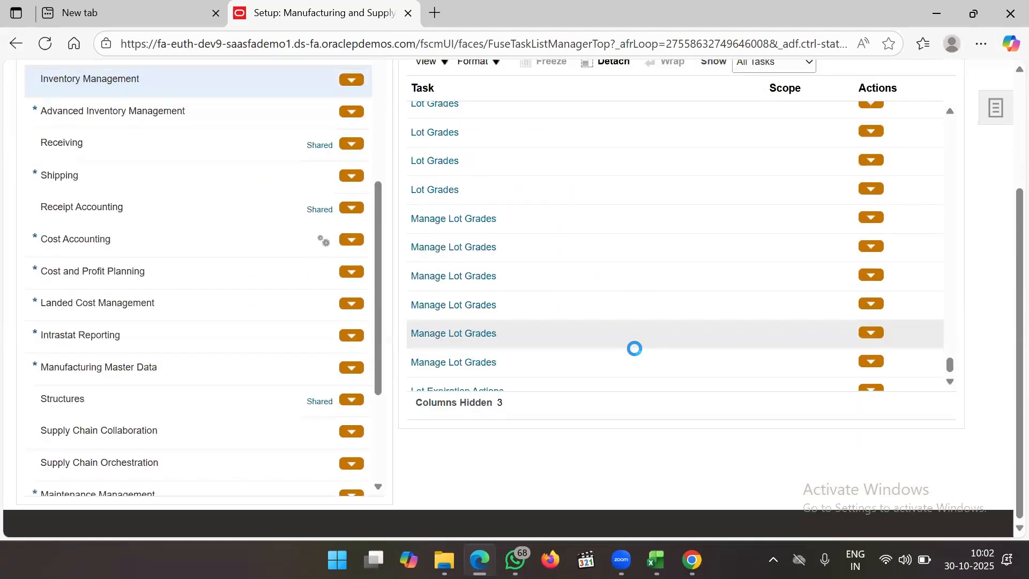
scroll(635, 348, "down", 3)
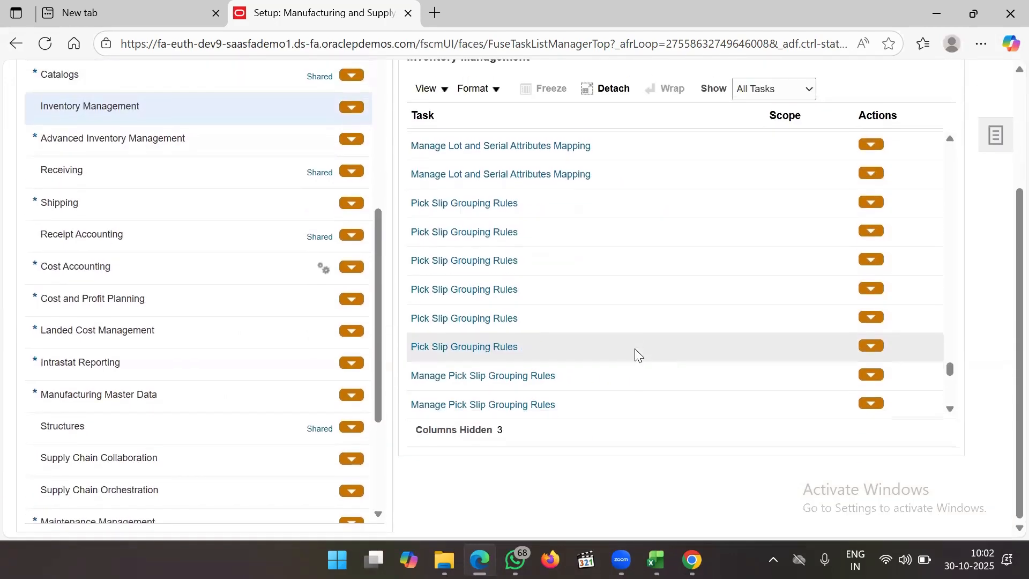
scroll(636, 353, "down", 10)
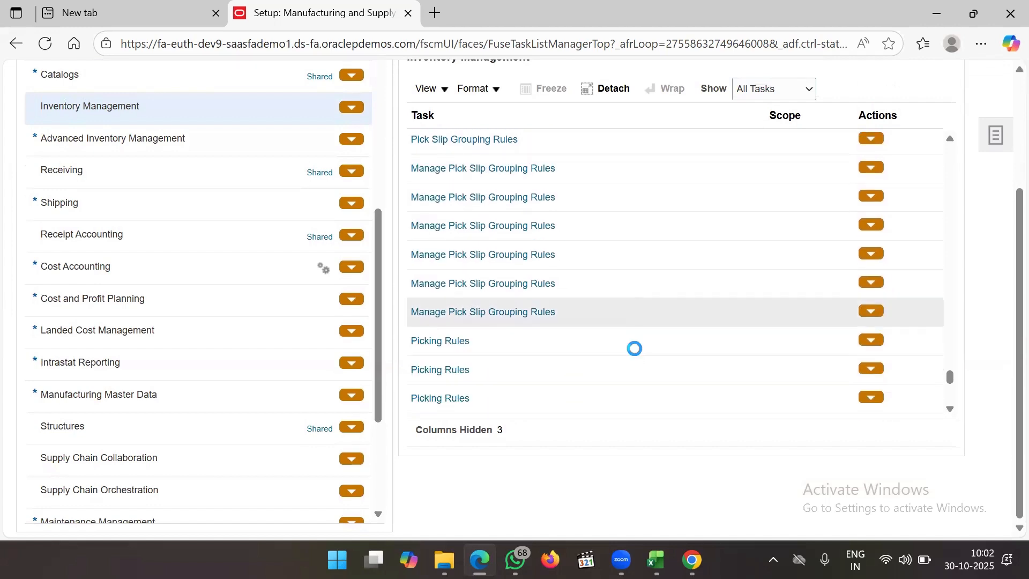
scroll(636, 349, "down", 10)
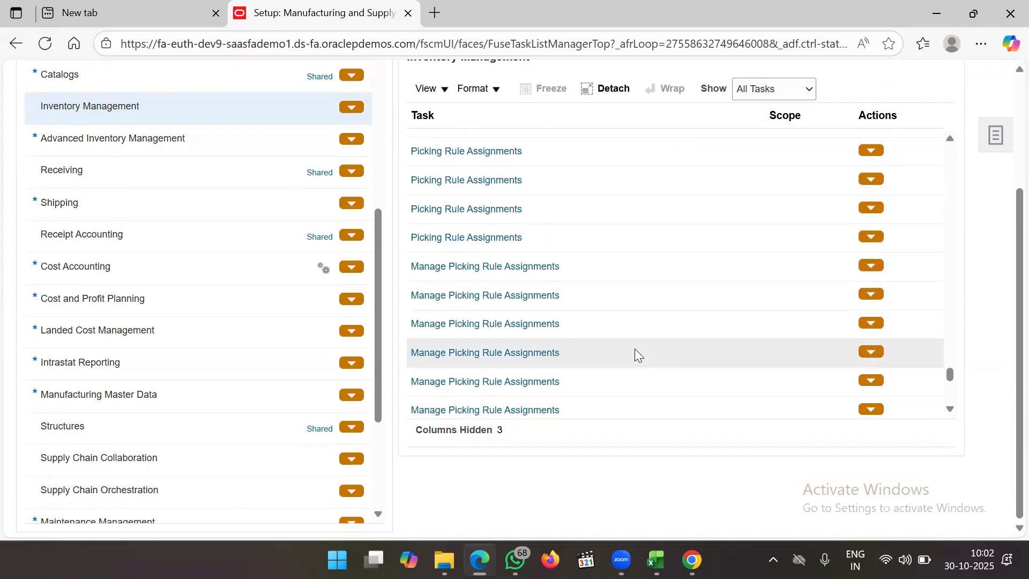
scroll(634, 349, "down", 10)
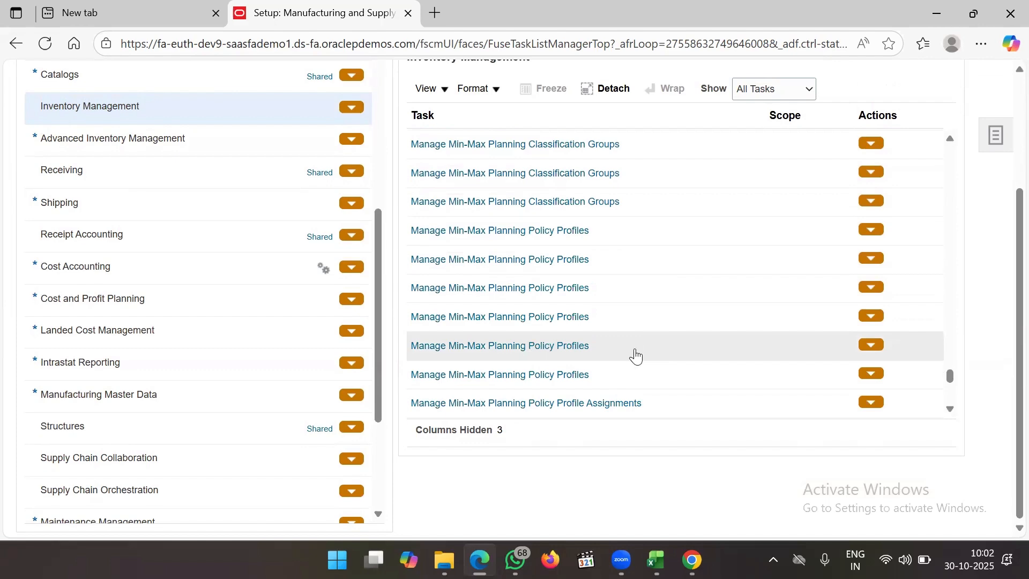
scroll(634, 348, "down", 10)
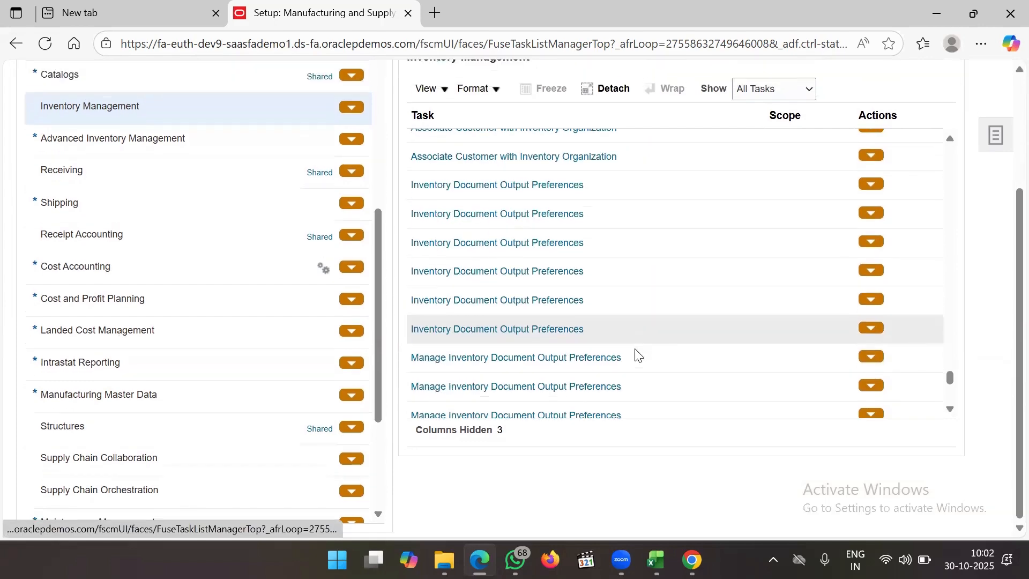
scroll(634, 348, "down", 10)
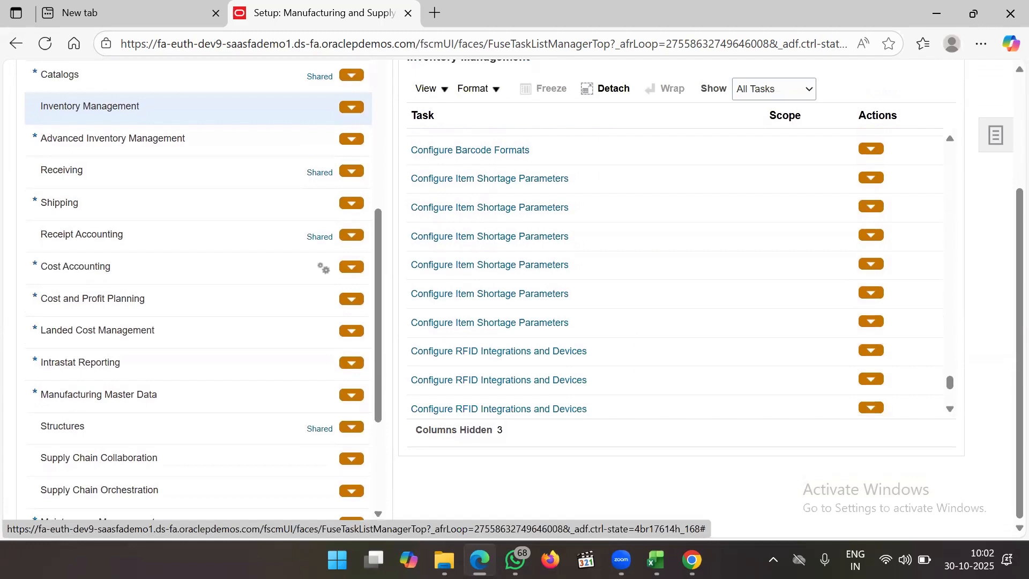
Search the setup tasks for "%Manage%sub%", look through the matching tasks and their functional areas, and close the results.
scroll(726, 500, "up", 3)
left_click(544, 170)
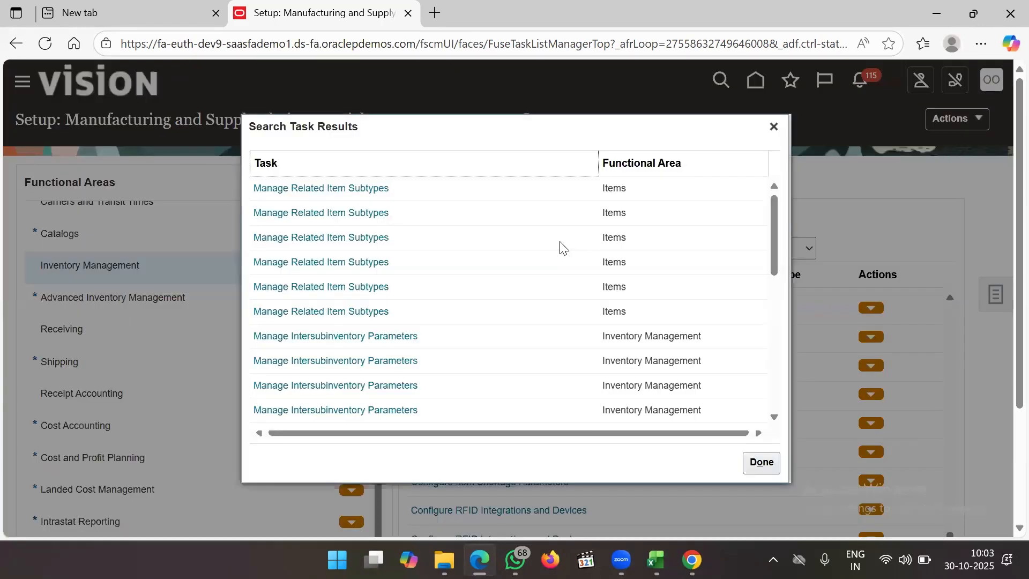
scroll(420, 300, "down", 12)
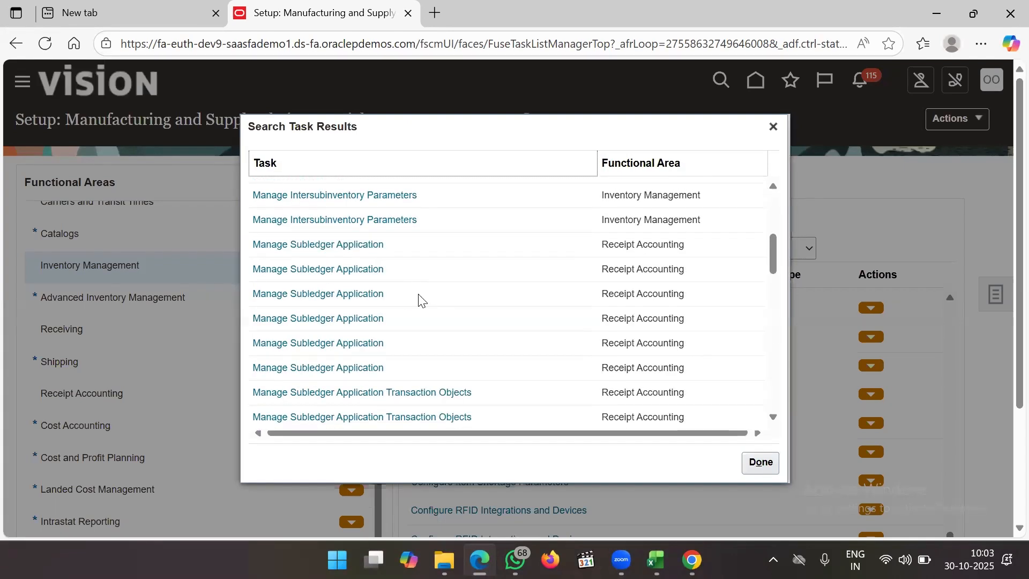
scroll(420, 300, "down", 12)
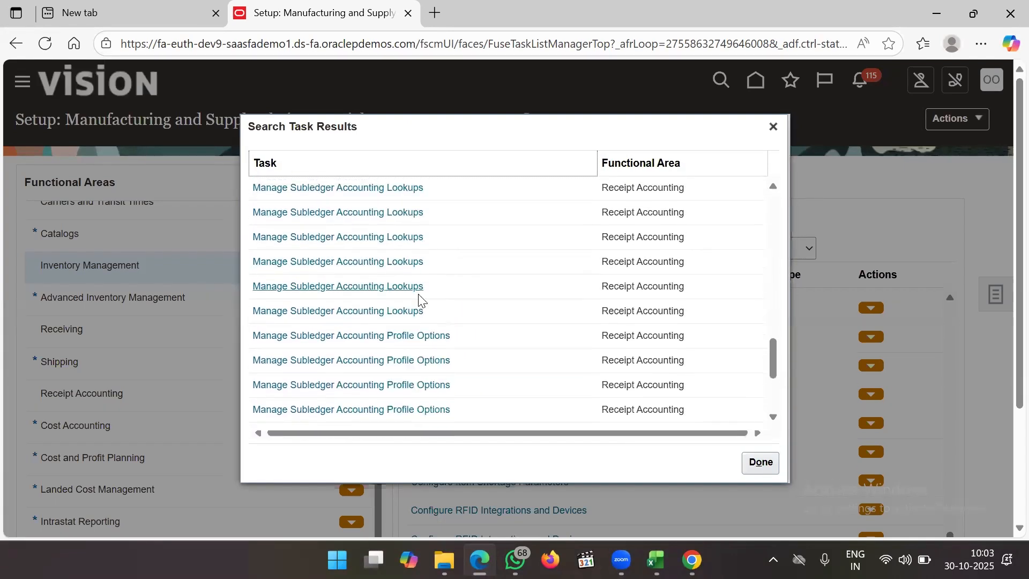
scroll(420, 300, "down", 12)
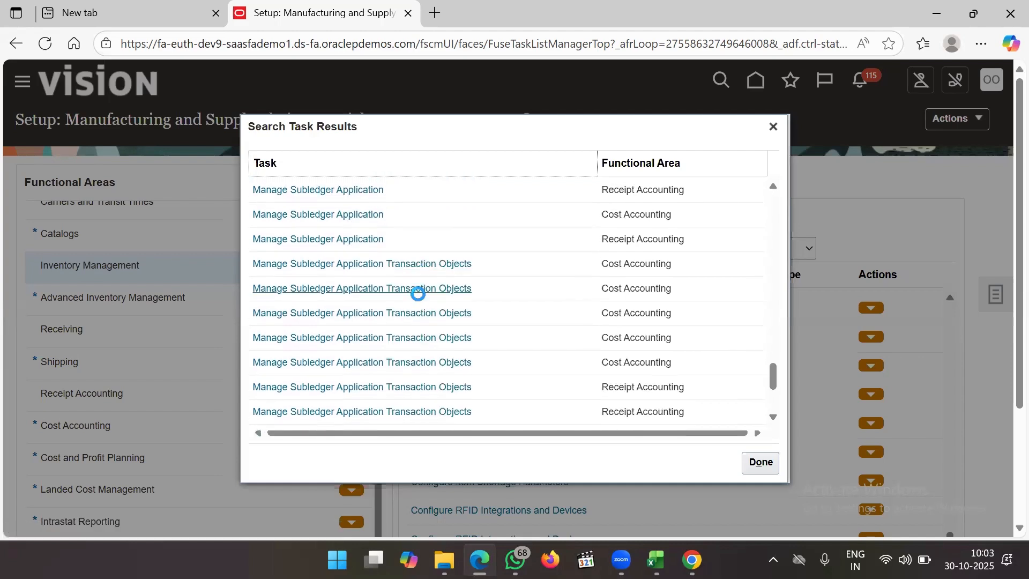
scroll(419, 300, "down", 12)
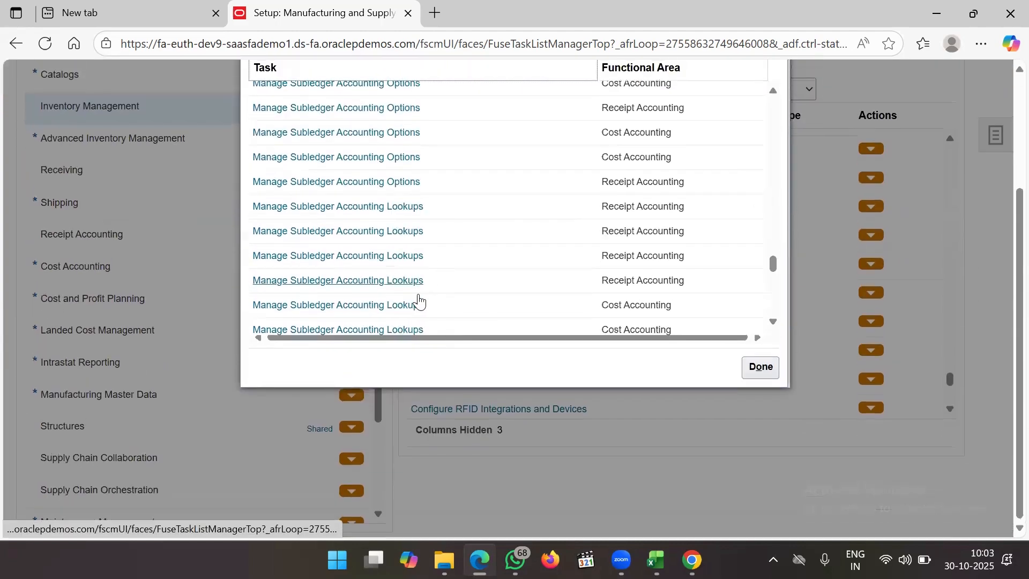
scroll(419, 300, "down", 12)
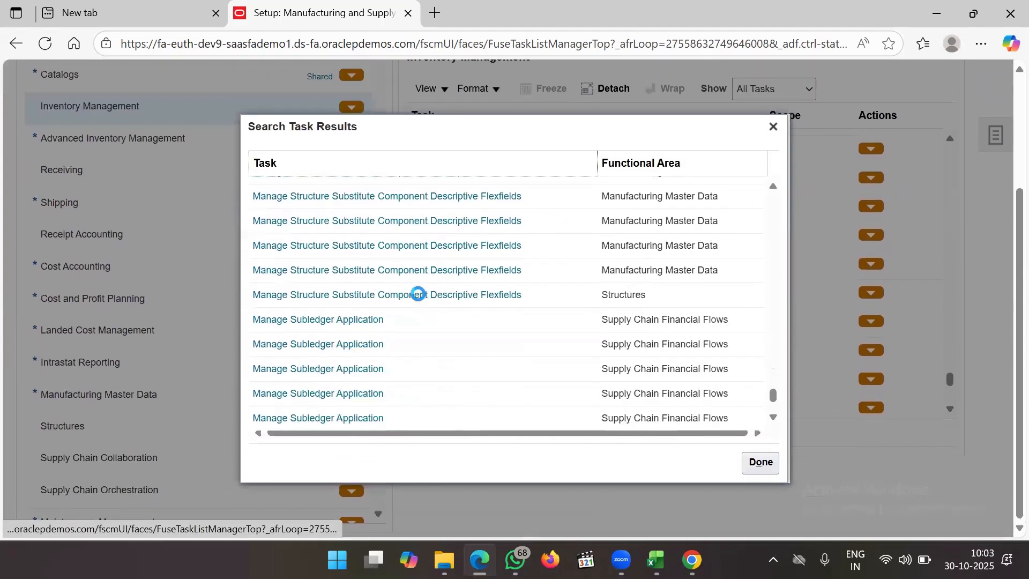
scroll(418, 294, "down", 5)
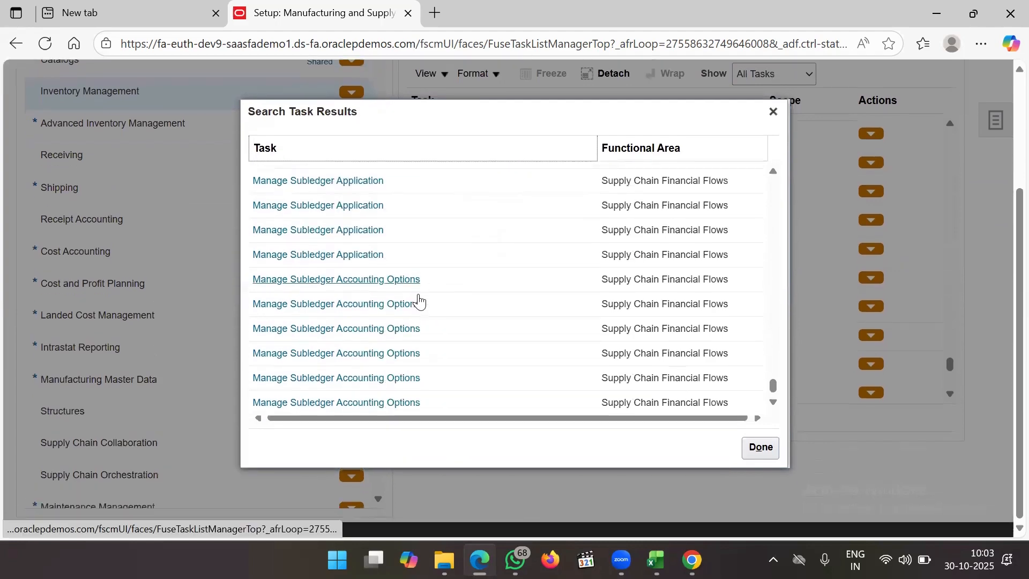
scroll(418, 294, "up", 10)
scroll(420, 300, "up", 15)
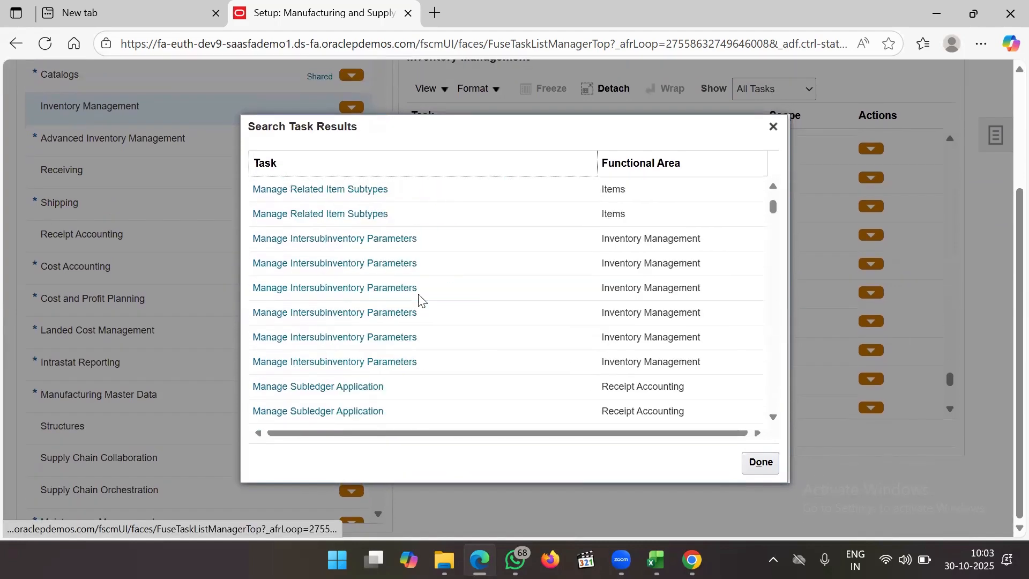
scroll(418, 294, "down", 3)
scroll(492, 354, "down", 4)
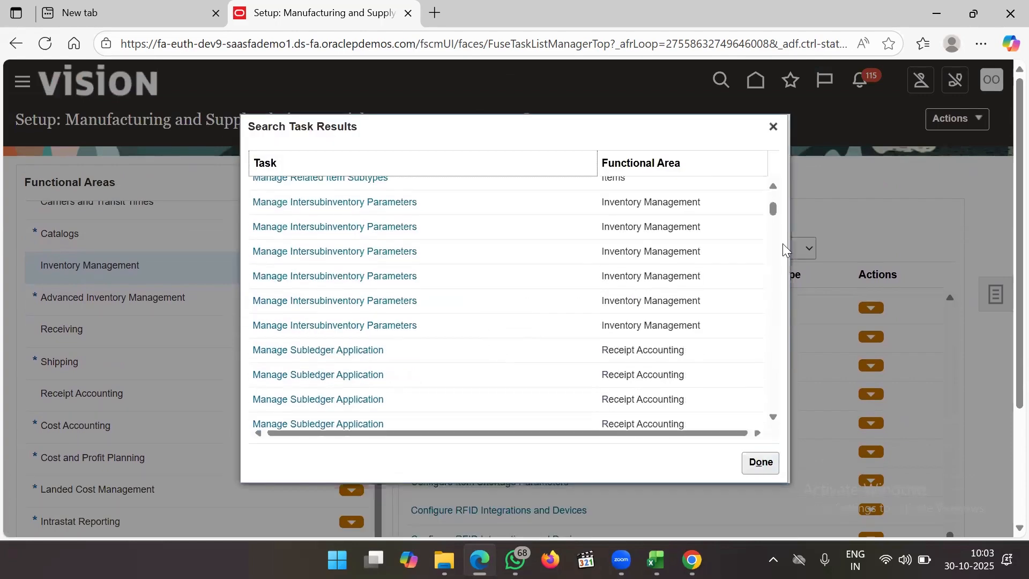
left_click(772, 127)
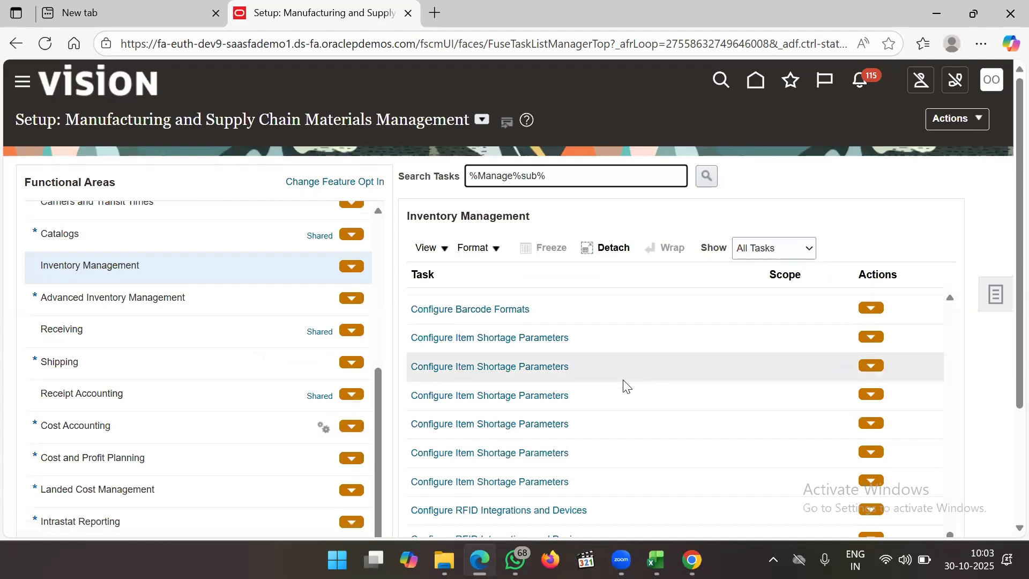
Recheck the Inventory Management task list from its beginning for a task that manages subinventories and locators.
scroll(624, 384, "down", 10)
scroll(623, 384, "up", 10)
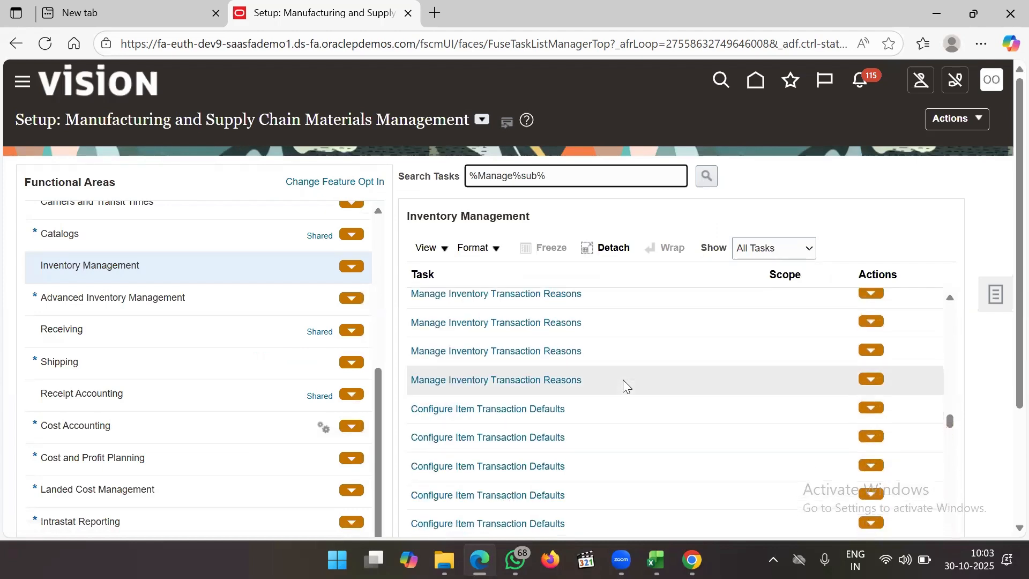
scroll(623, 382, "up", 10)
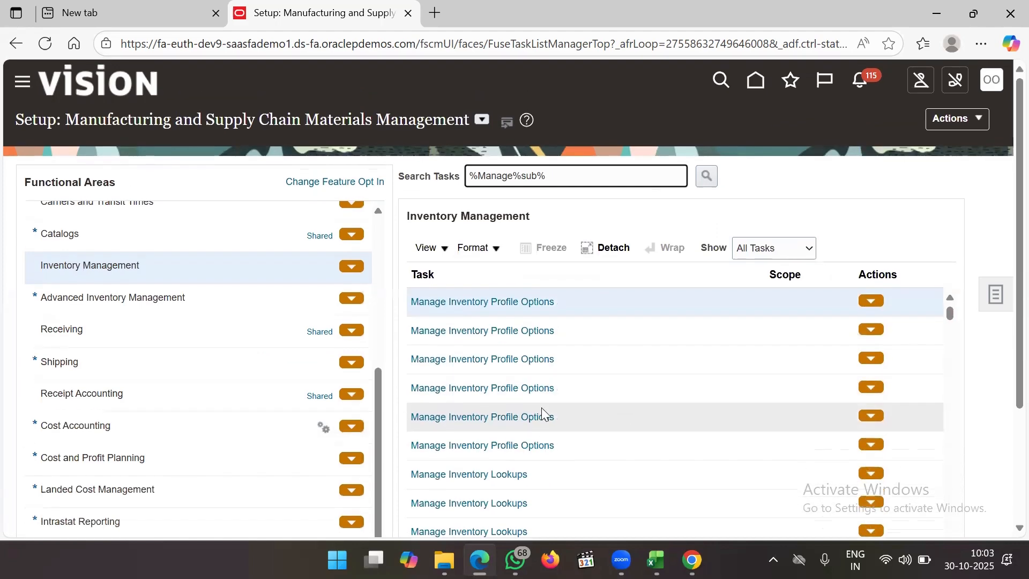
scroll(544, 416, "down", 5)
scroll(542, 413, "down", 10)
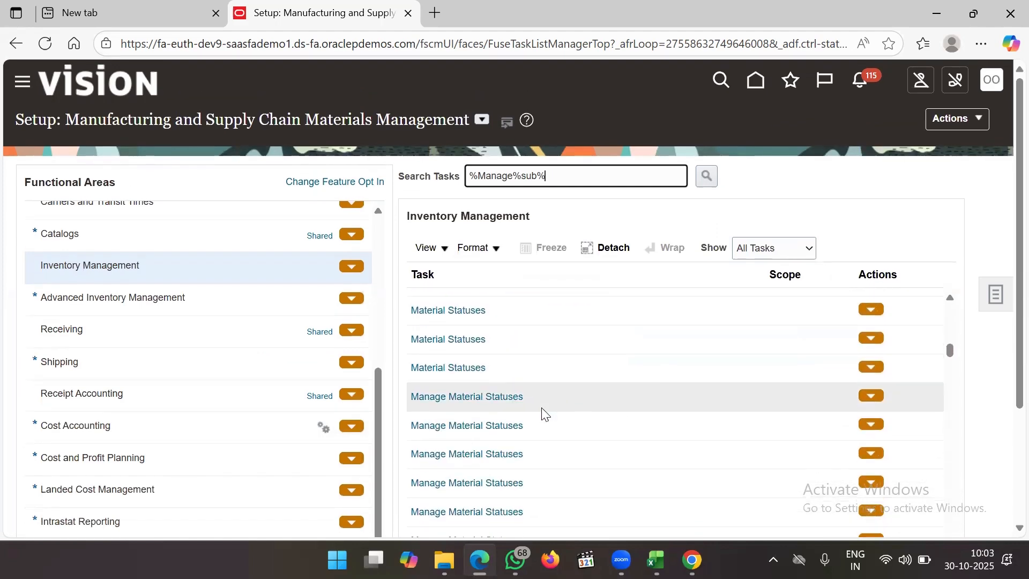
scroll(542, 409, "down", 10)
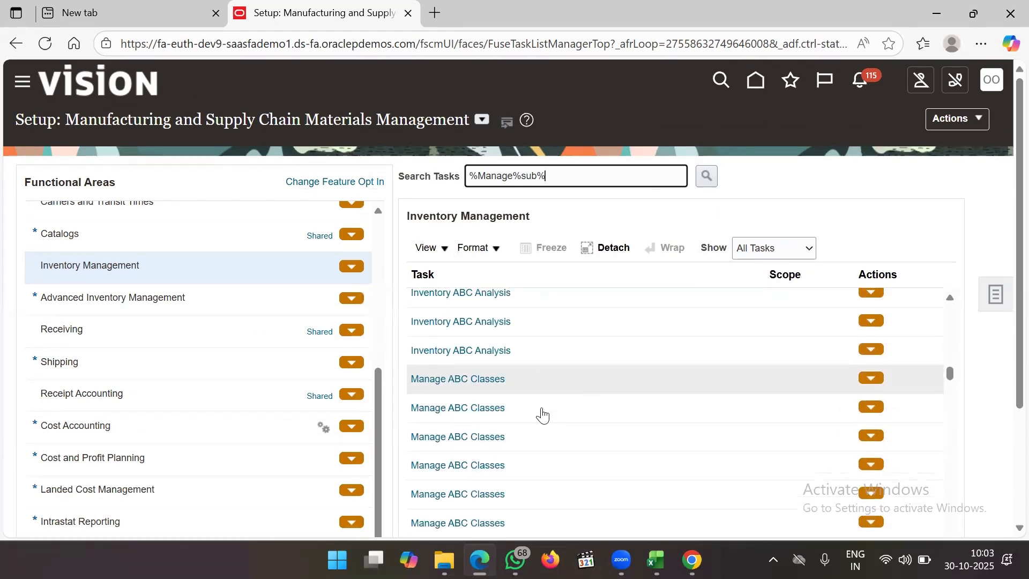
scroll(542, 412, "down", 10)
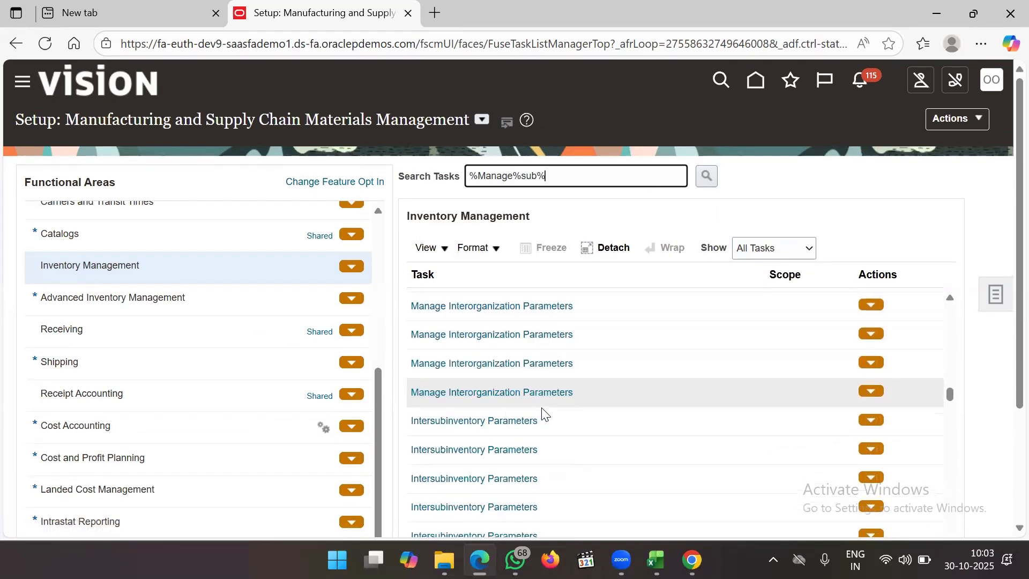
scroll(541, 407, "down", 10)
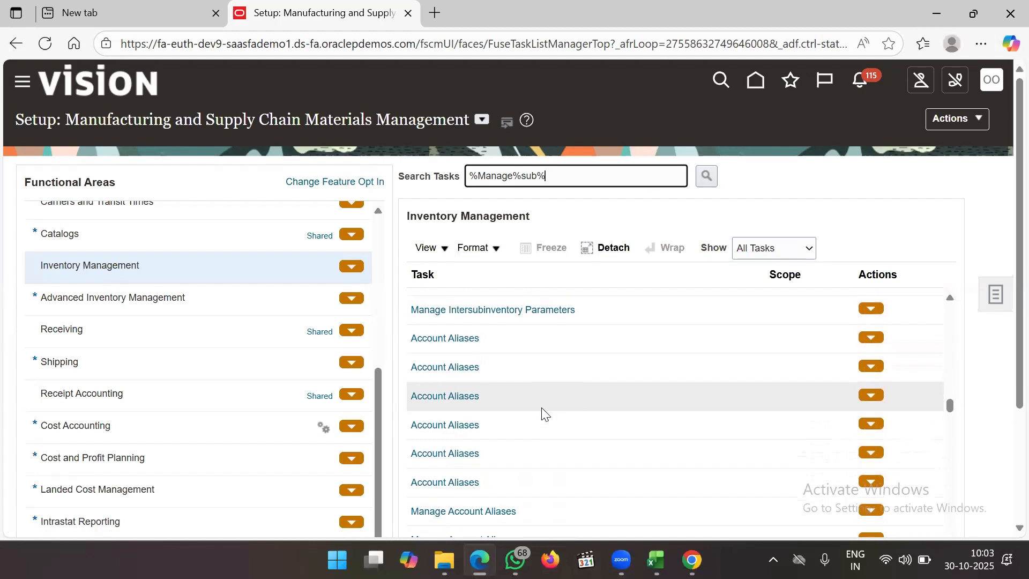
scroll(541, 407, "down", 10)
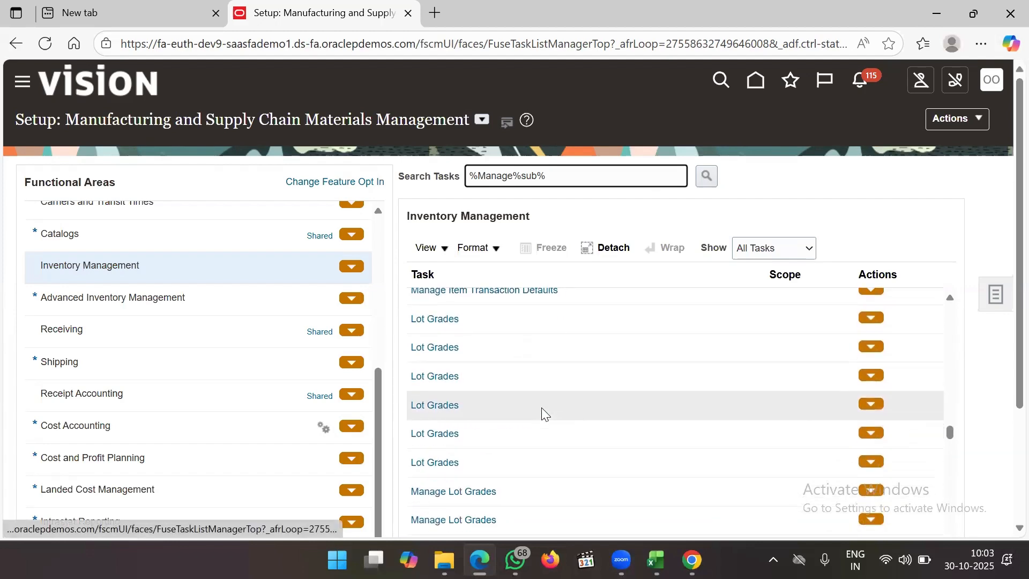
scroll(541, 410, "up", 15)
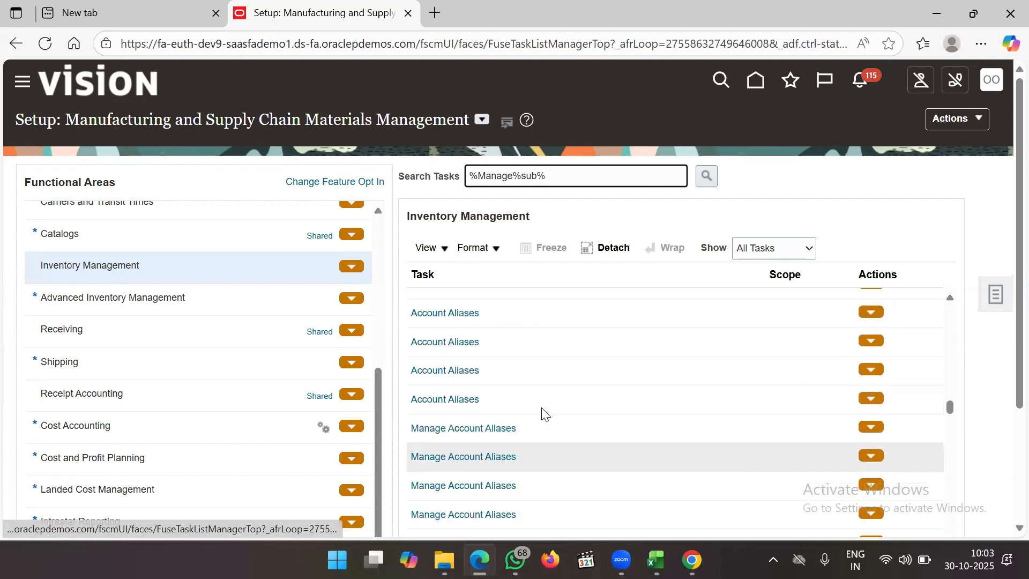
scroll(541, 408, "up", 3)
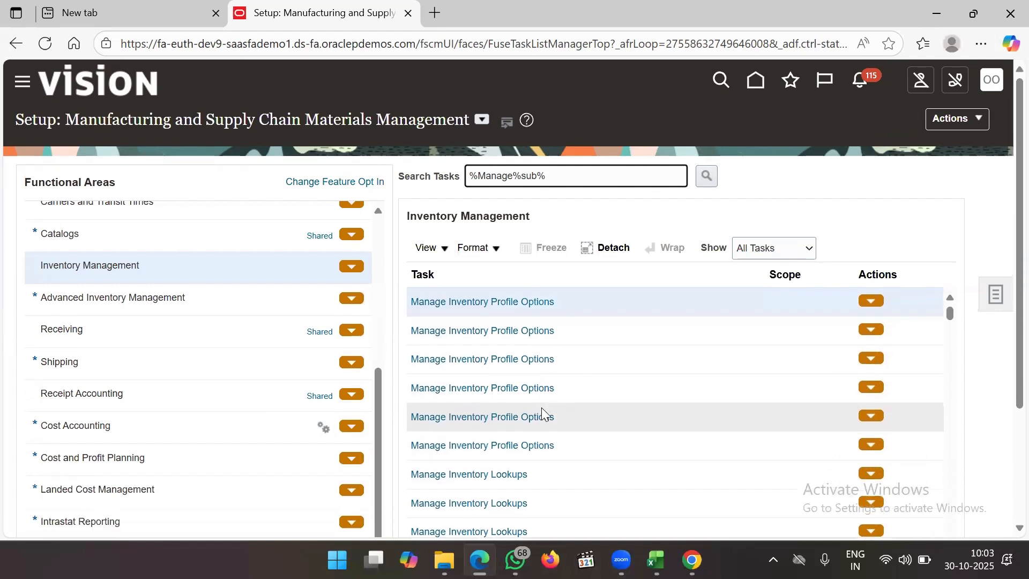
Clear the previous search text from the setup task search.
scroll(569, 345, "down", 5)
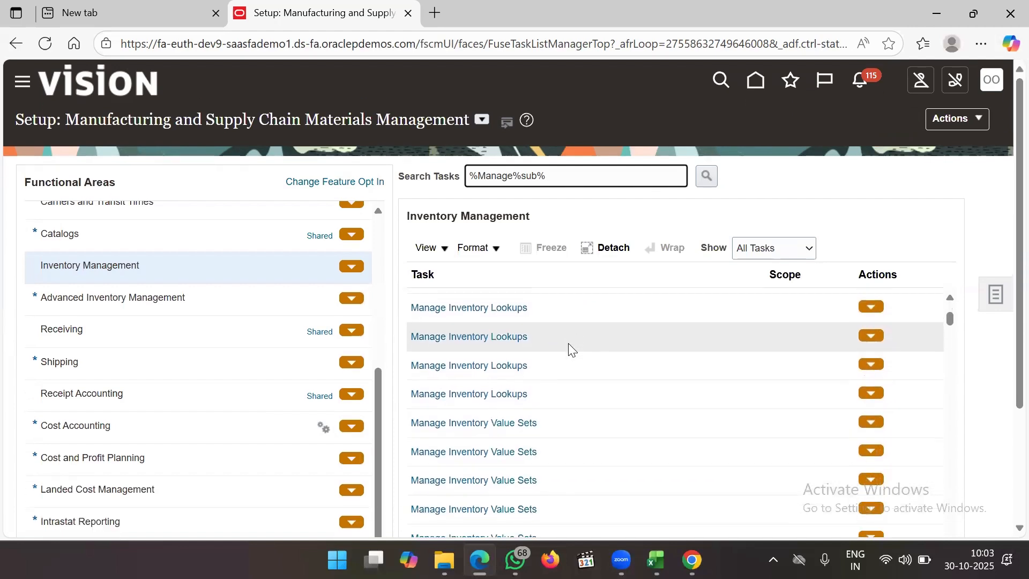
left_click(572, 177)
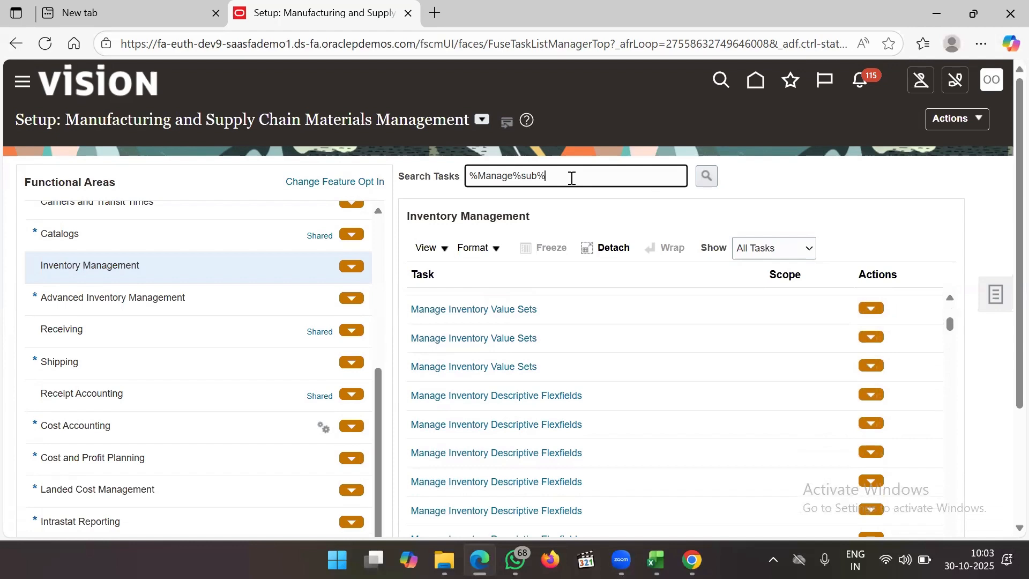
left_click_drag(432, 203, 103, 333)
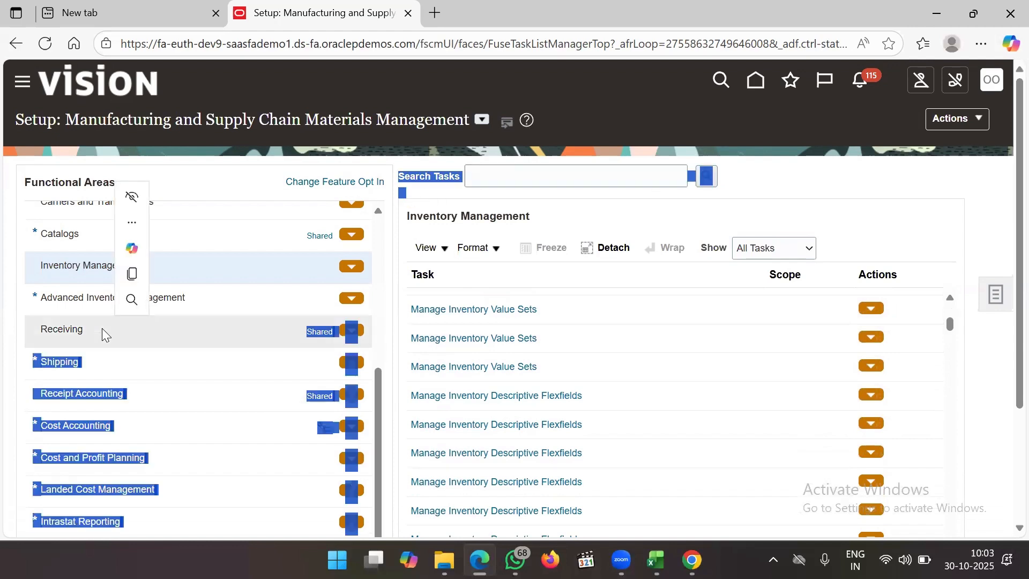
left_click(911, 227)
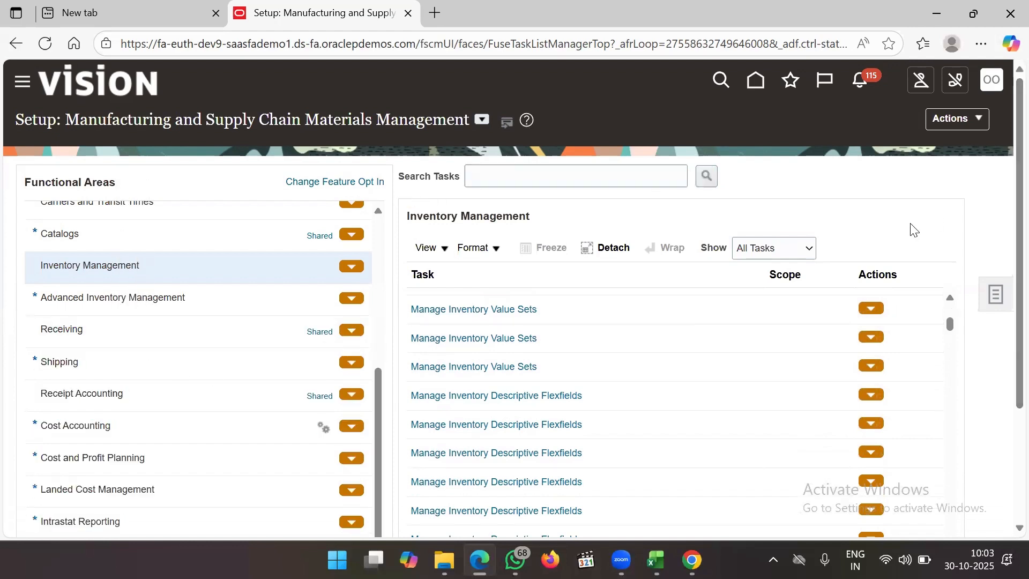
Look through the Inventory Management task list to its end for the tasks that manage subinventories and locators.
scroll(696, 380, "up", 1)
scroll(696, 380, "down", 5)
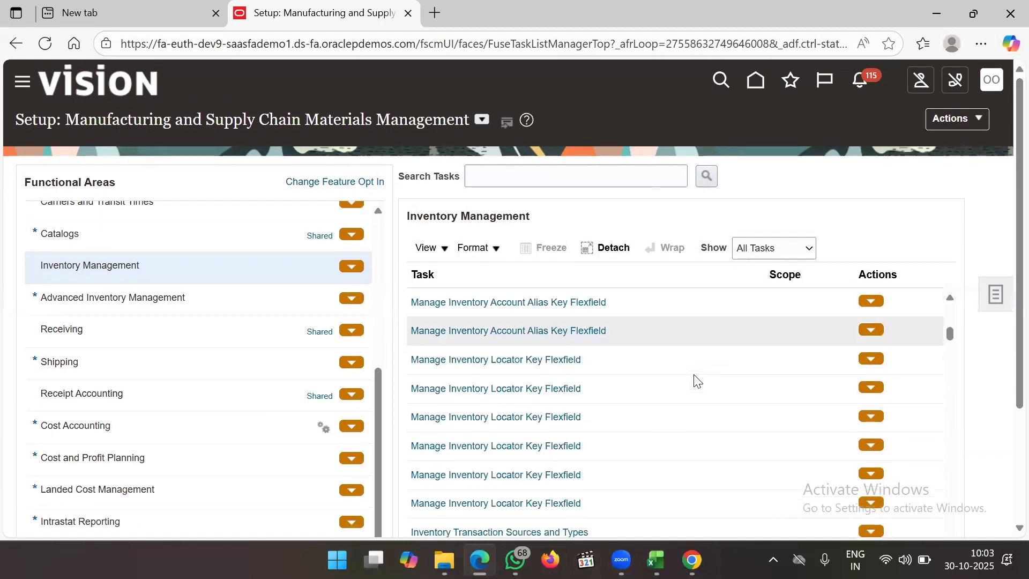
scroll(697, 381, "down", 6)
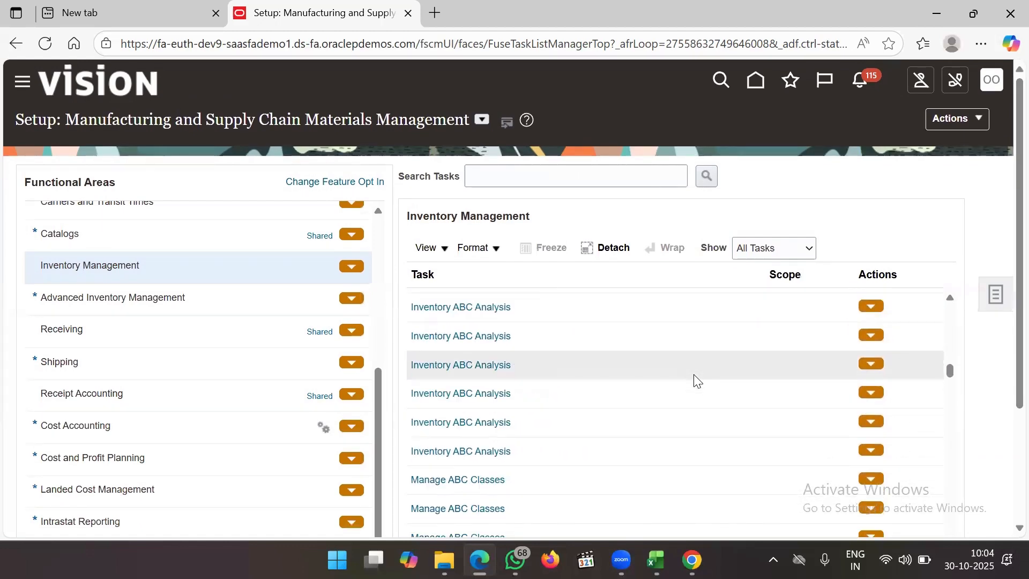
scroll(695, 377, "down", 6)
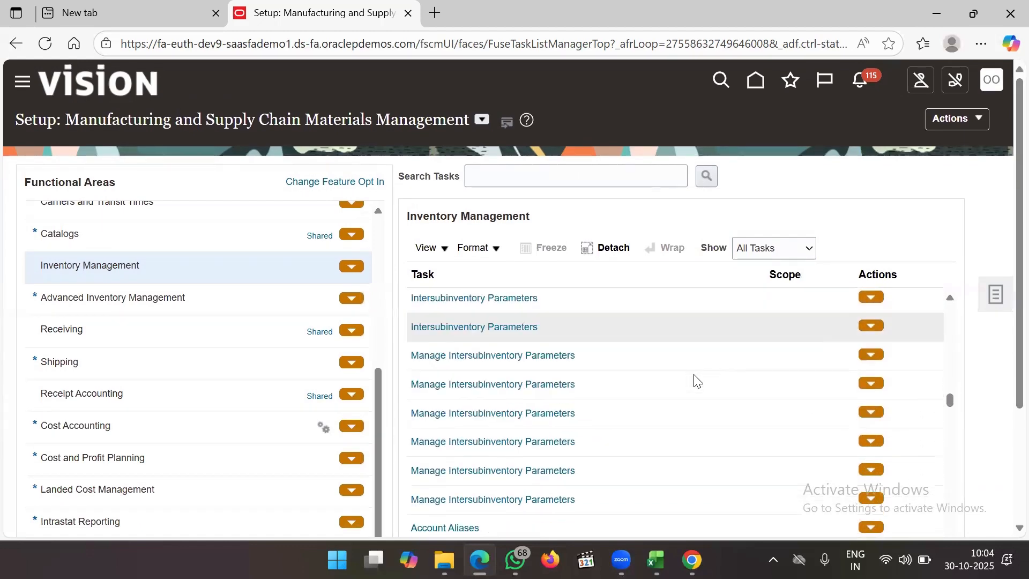
scroll(696, 381, "down", 6)
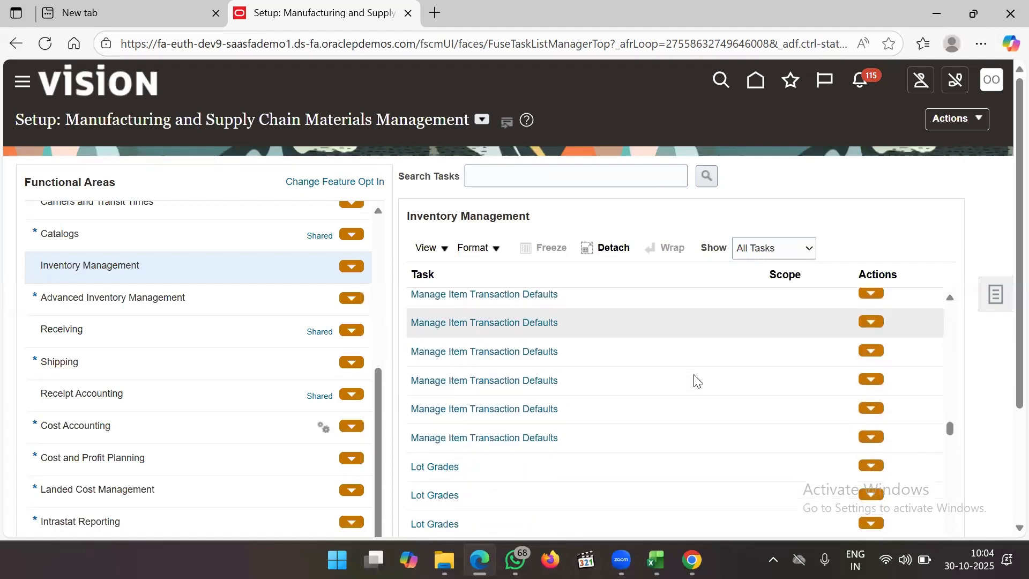
scroll(693, 374, "up", 4)
scroll(693, 374, "down", 4)
scroll(693, 374, "down", 7)
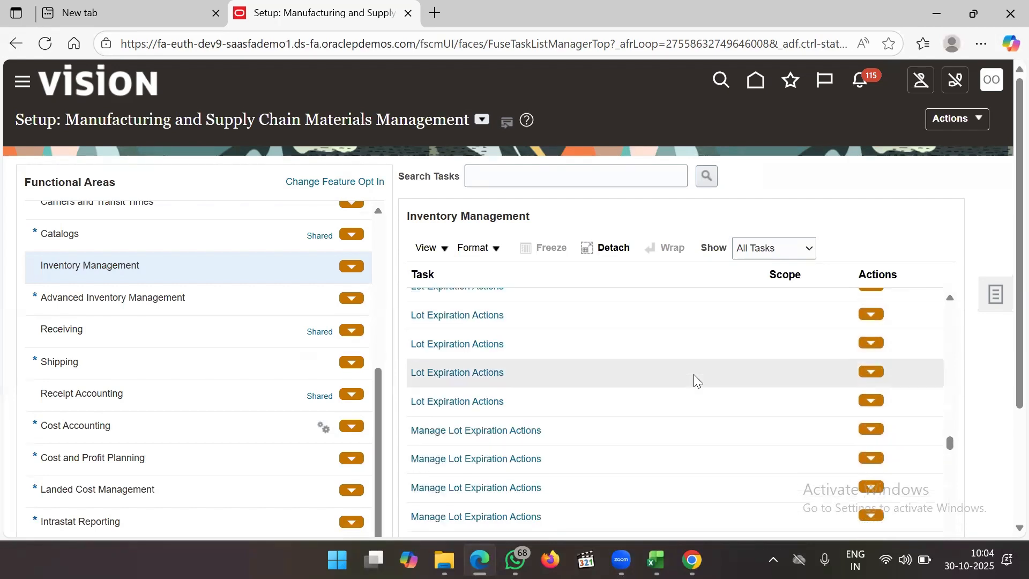
scroll(697, 381, "down", 8)
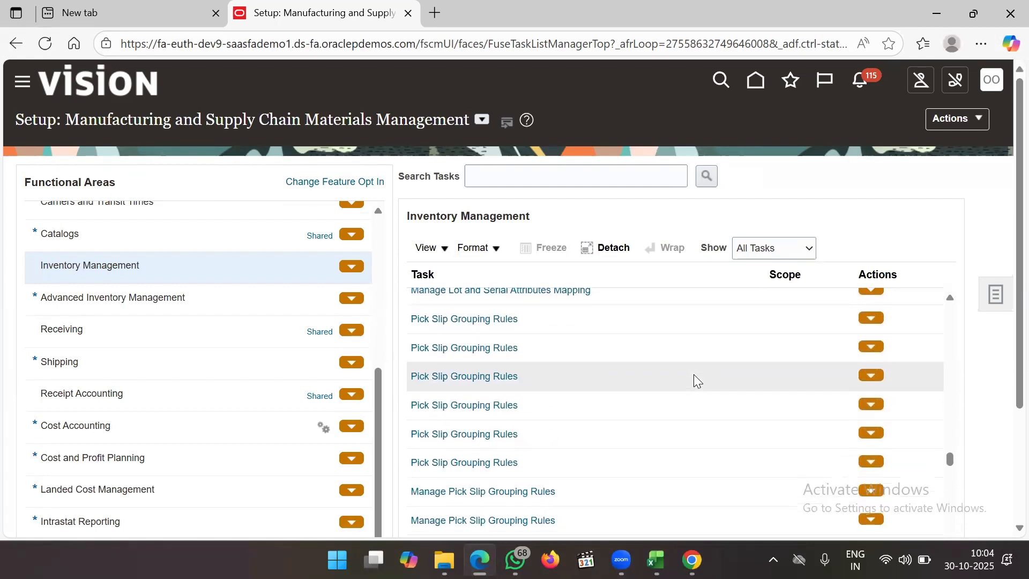
scroll(695, 380, "down", 10)
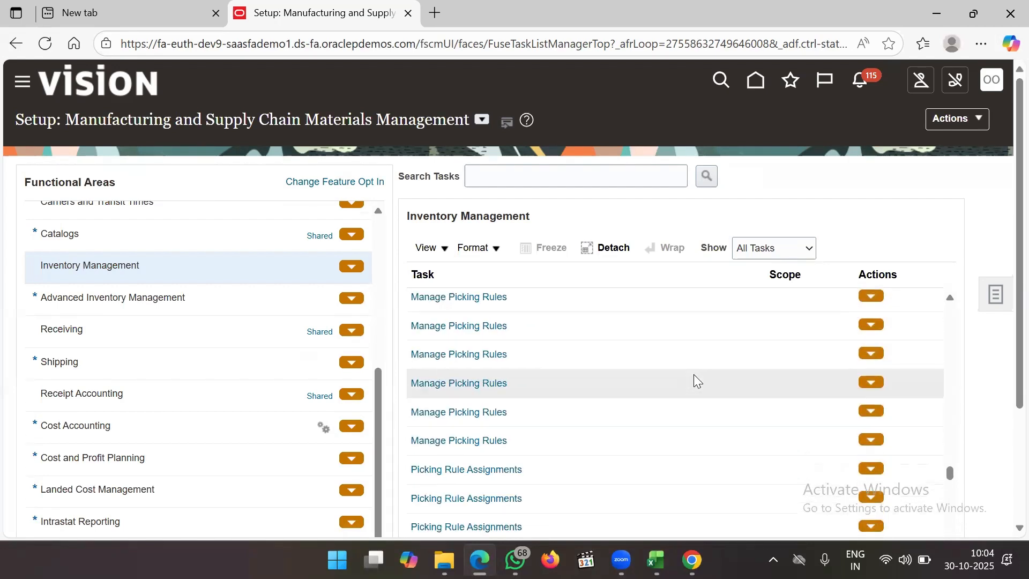
scroll(696, 380, "down", 10)
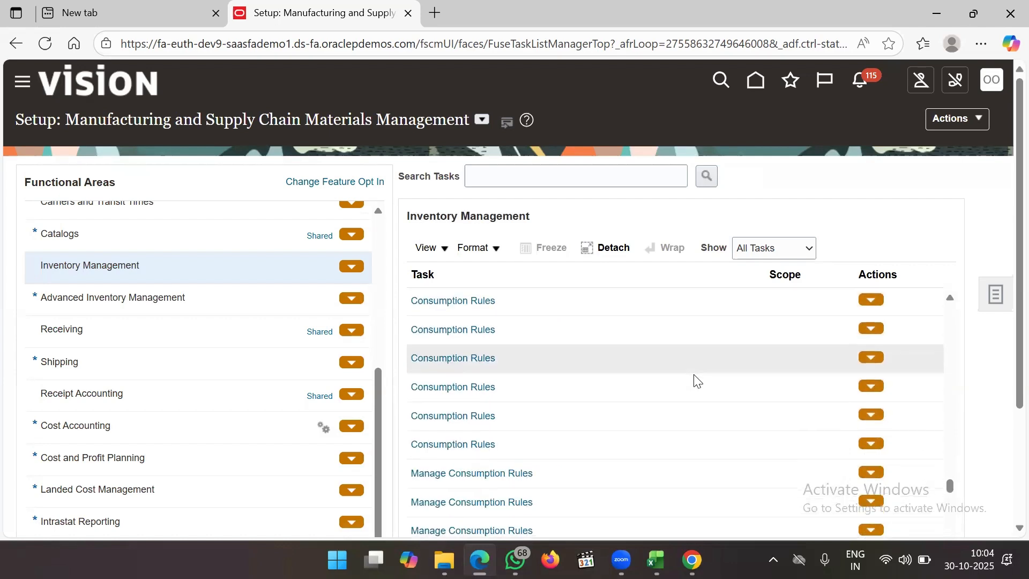
scroll(695, 381, "down", 10)
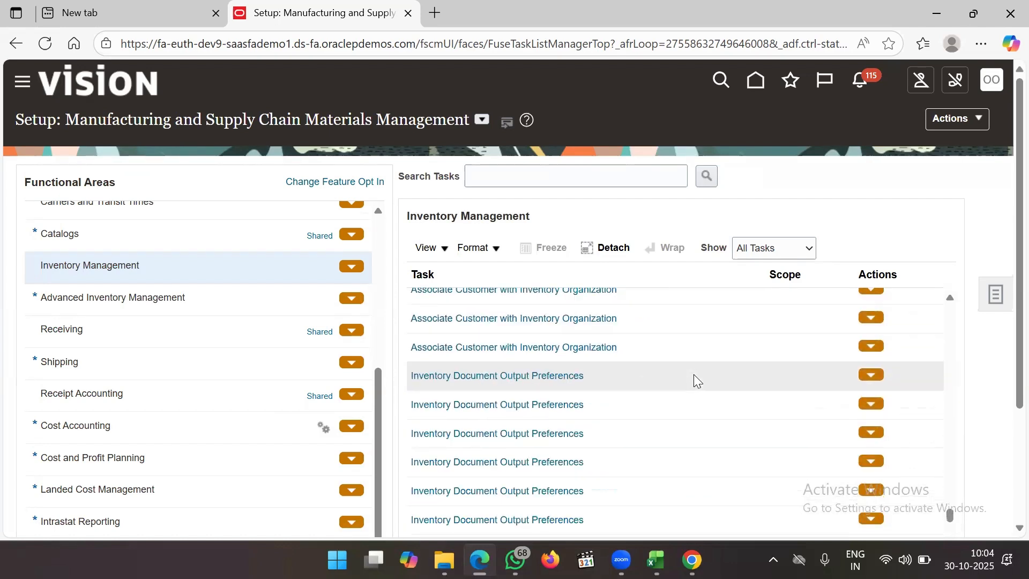
scroll(694, 375, "down", 10)
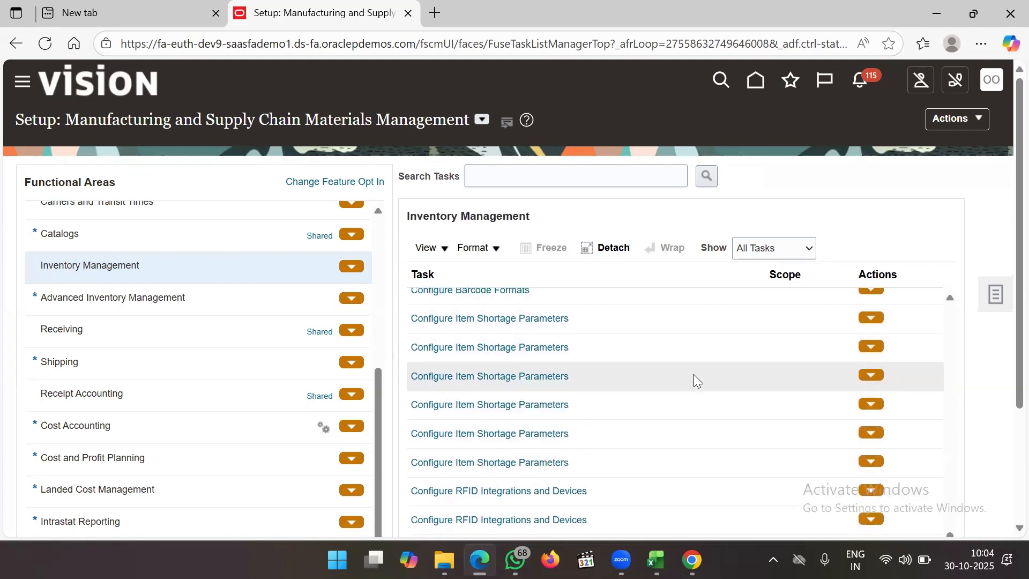
scroll(694, 374, "down", 6)
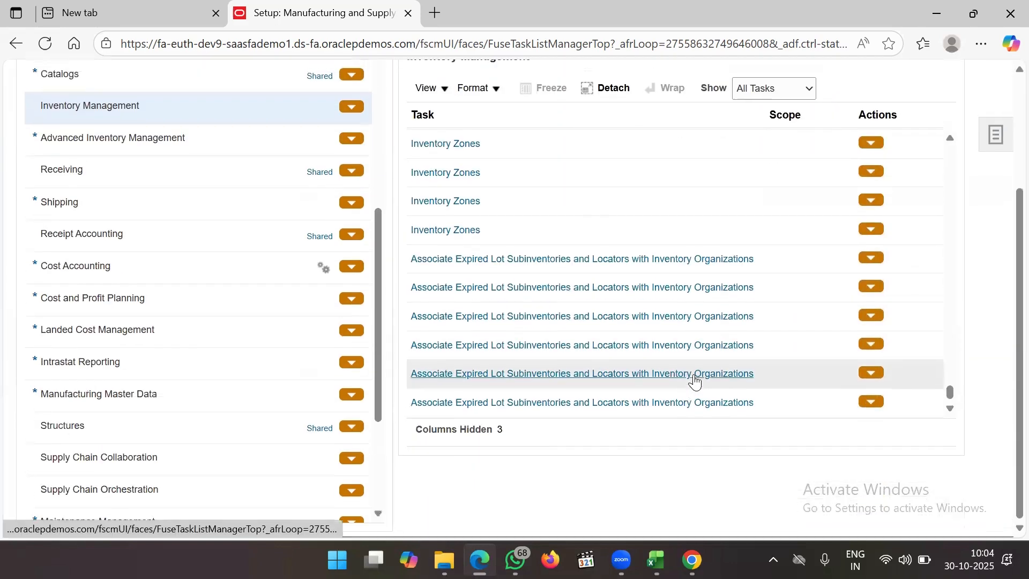
scroll(571, 210, "up", 10)
scroll(1001, 217, "up", 3)
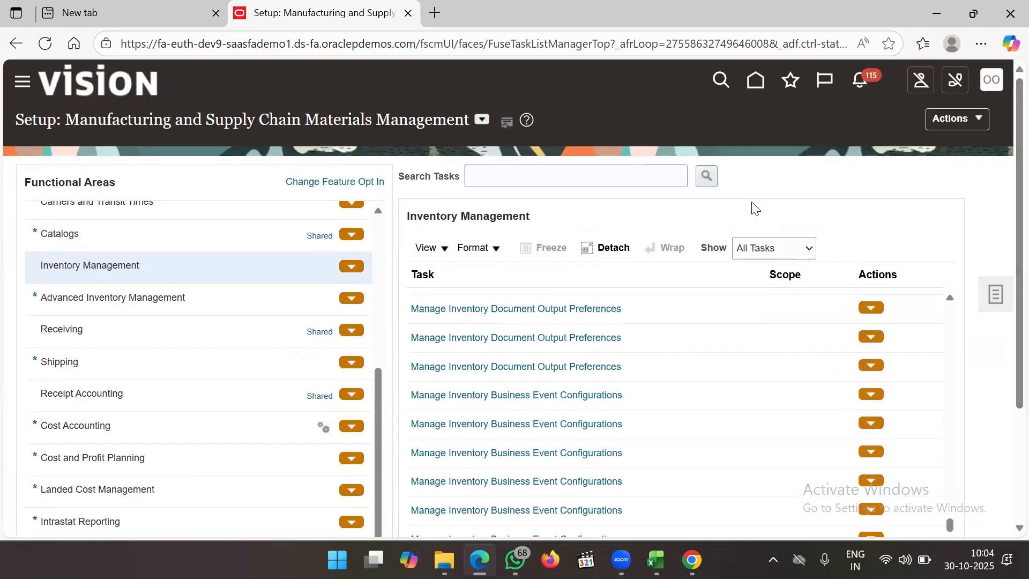
Search the setup tasks for "%confi%", look through the matching tasks and their functional areas, and close the results.
left_click(579, 179)
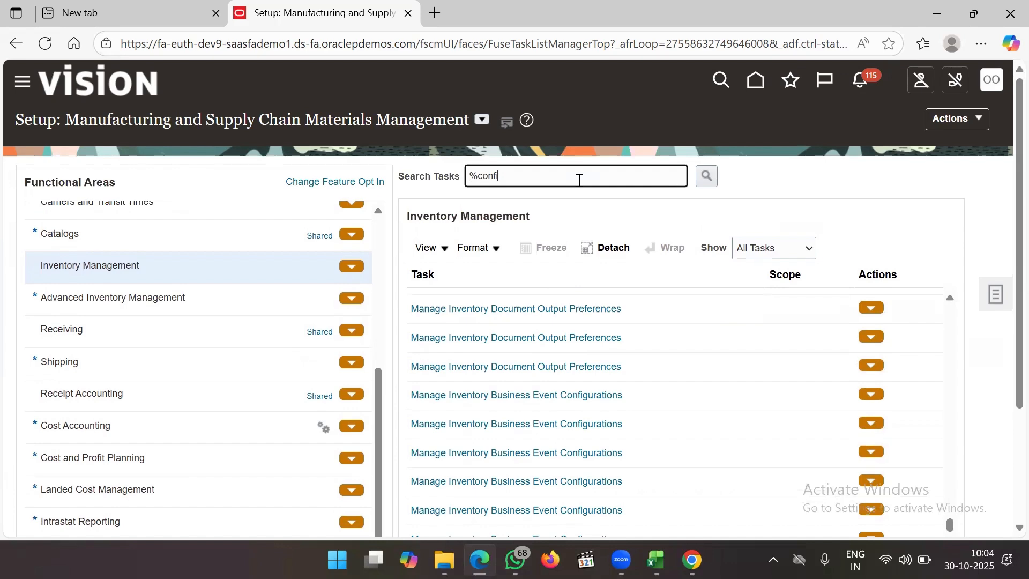
type("%confi%")
key("Return")
scroll(443, 296, "down", 10)
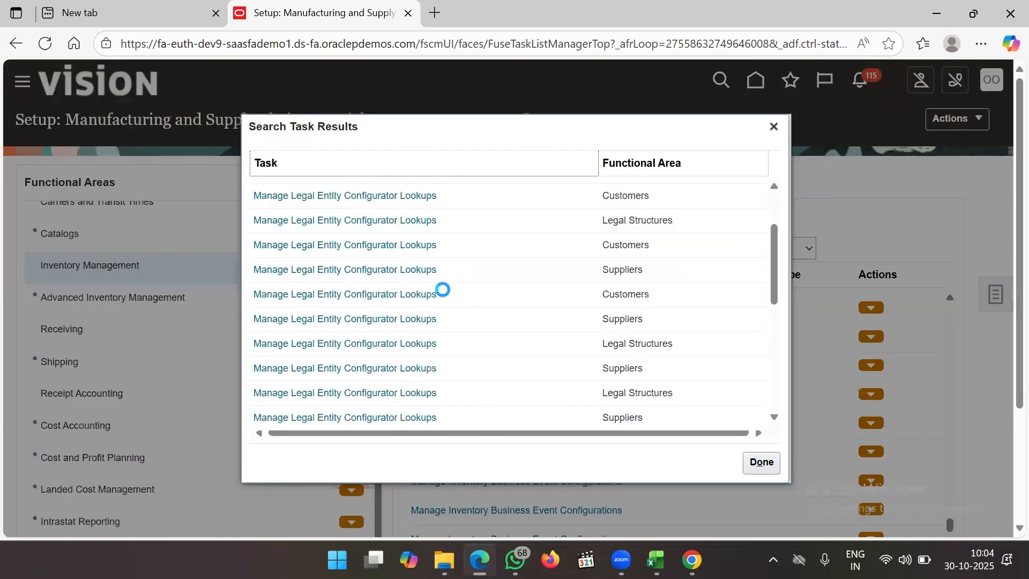
scroll(444, 297, "down", 10)
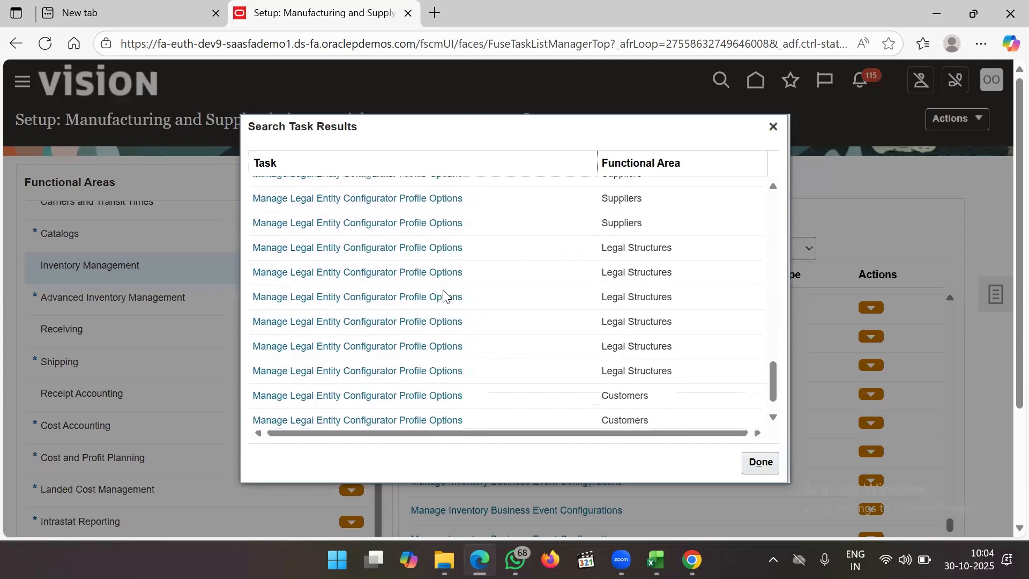
scroll(443, 296, "down", 10)
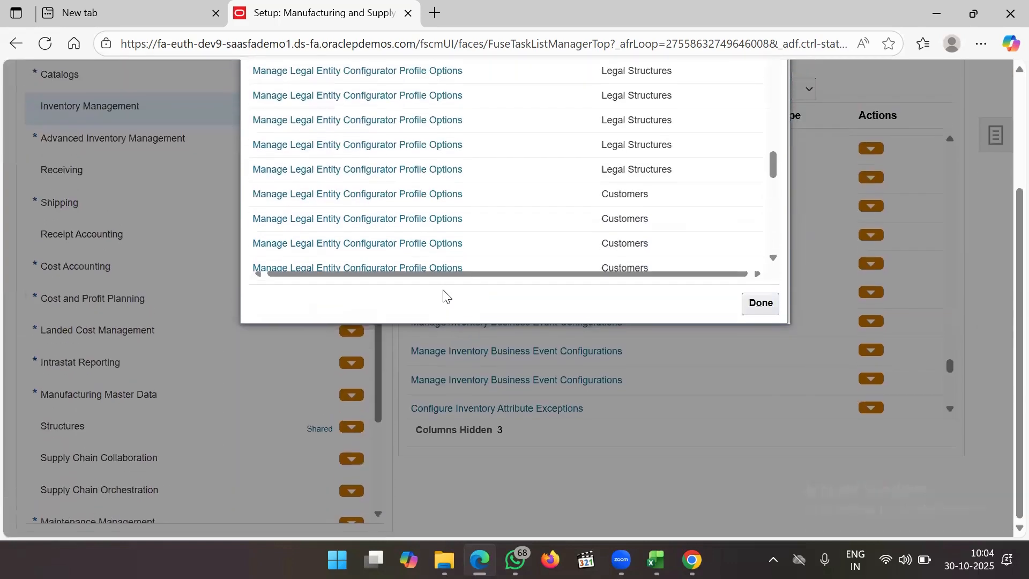
scroll(443, 294, "down", 10)
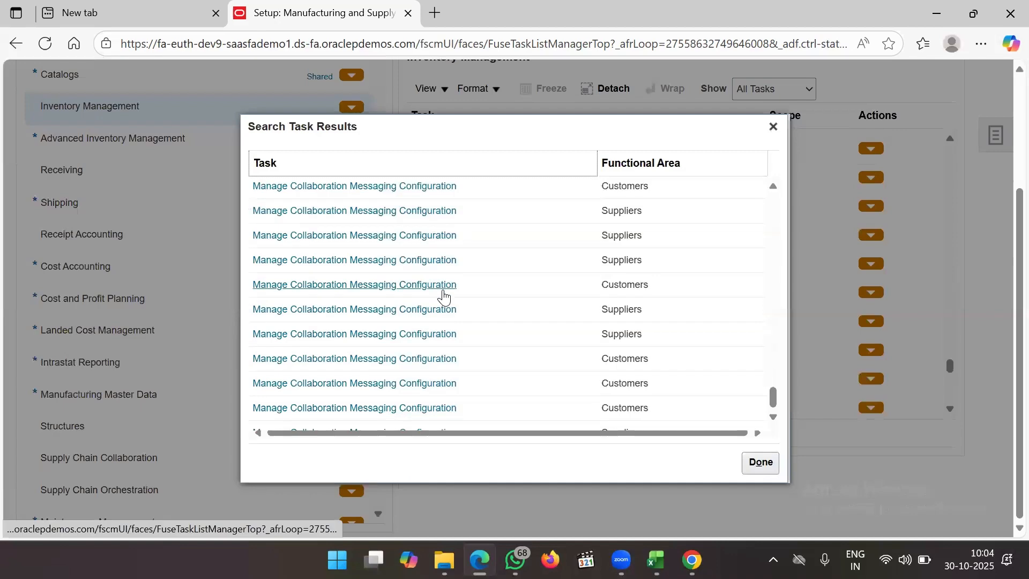
left_click(773, 126)
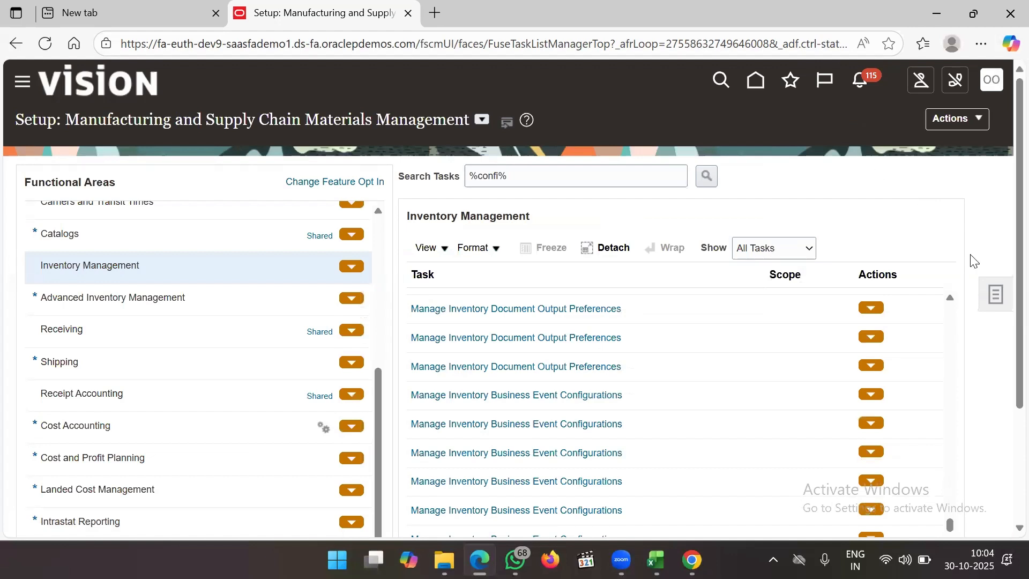
Search across all setup tasks and business objects for "manage subin" and open the Manage Subinventories and Locators task.
left_click(998, 294)
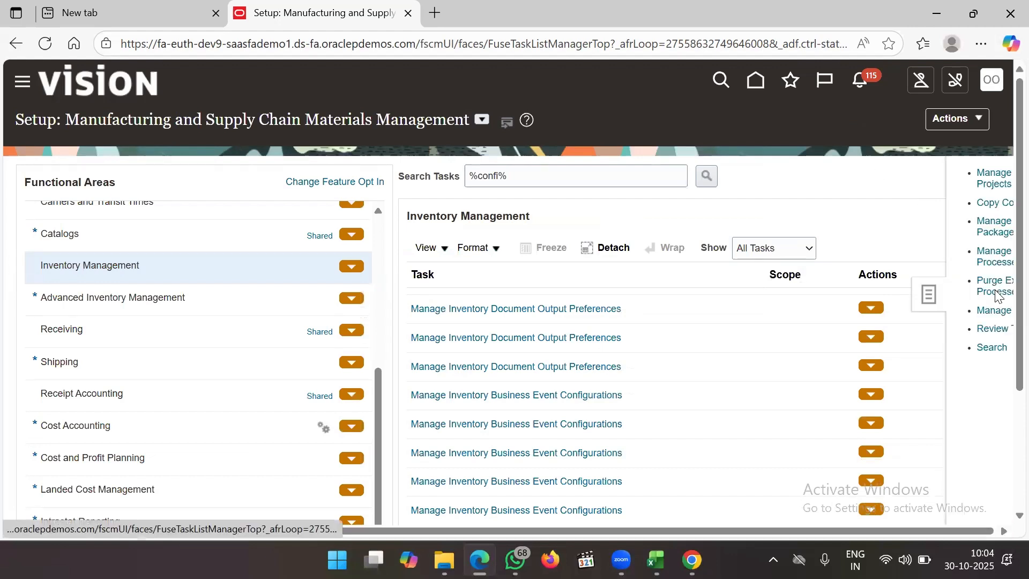
left_click(896, 347)
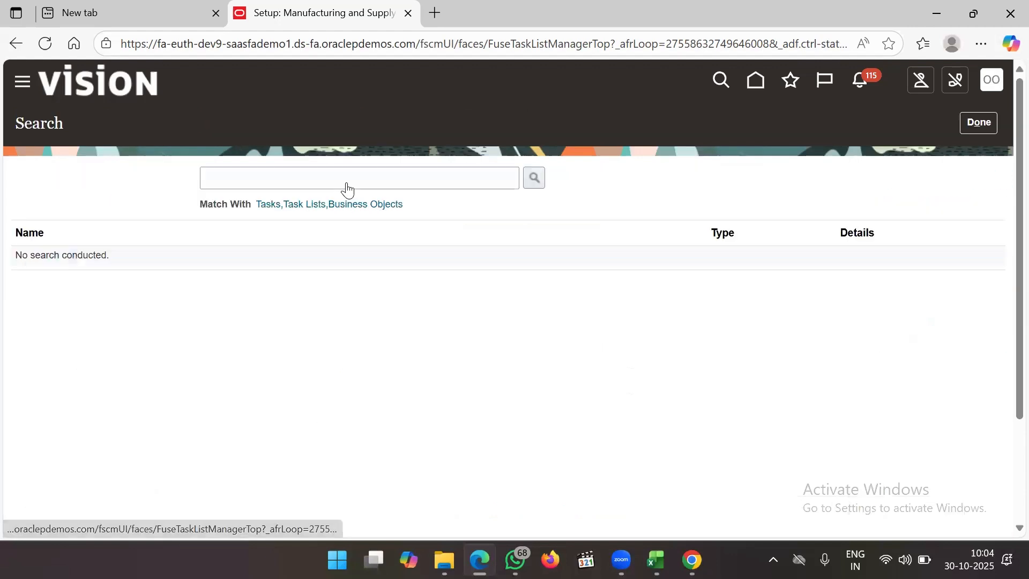
left_click(301, 175)
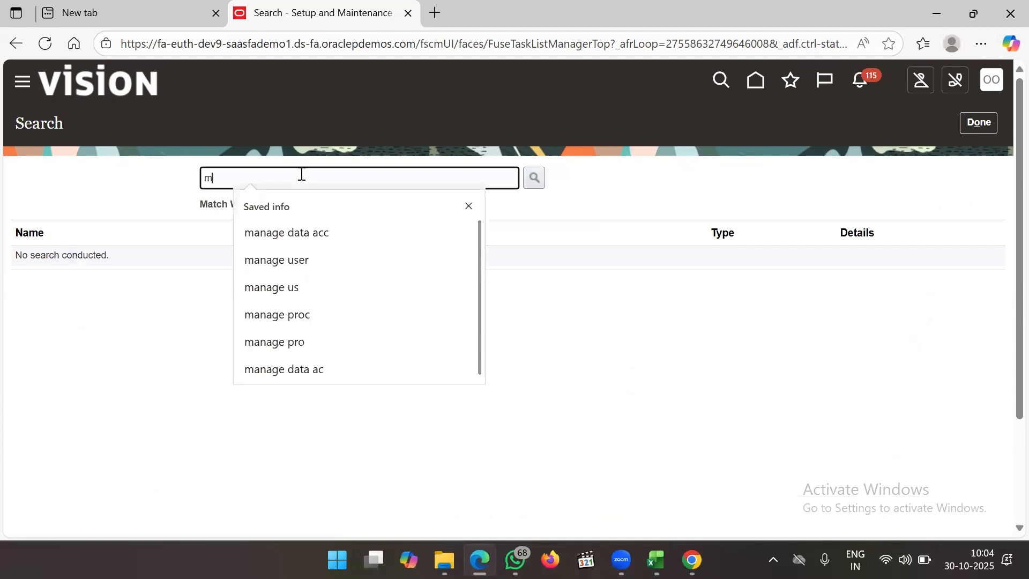
type("manage supp")
key("BackSpace")
key("BackSpace")
type("bin")
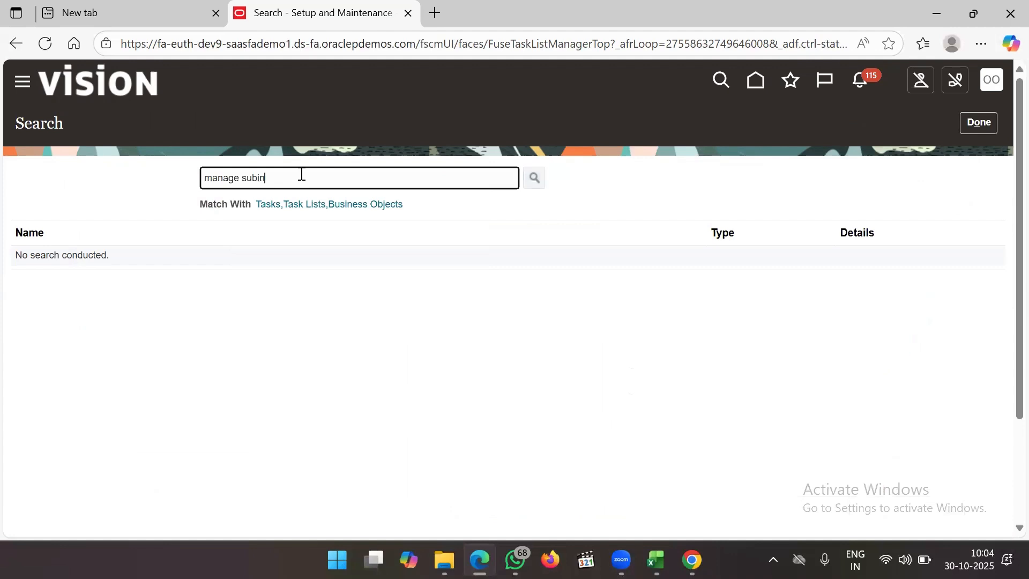
key("Return")
left_click(151, 267)
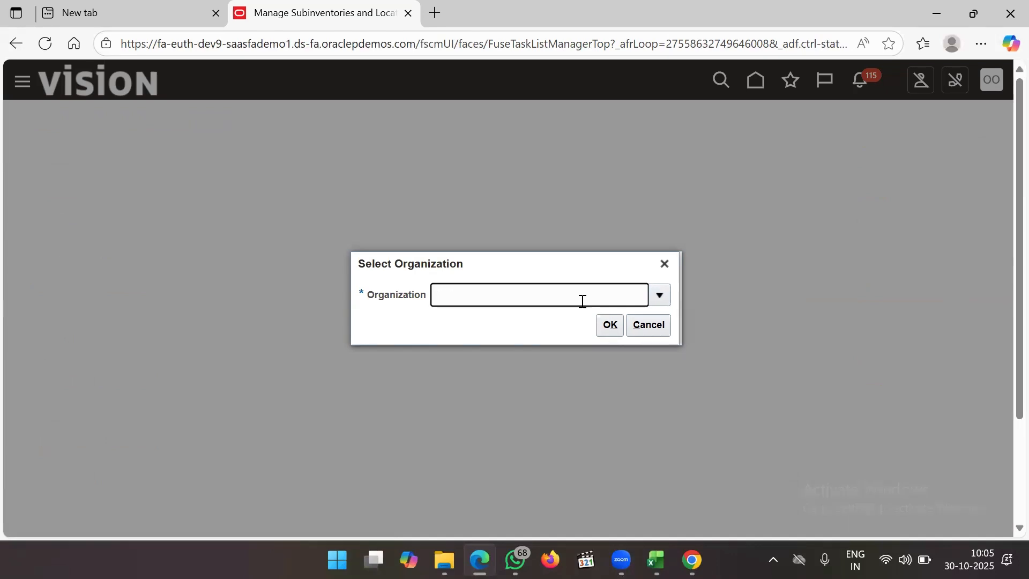
Try to select ABI as the organization for managing subinventories and locators.
key("Tab")
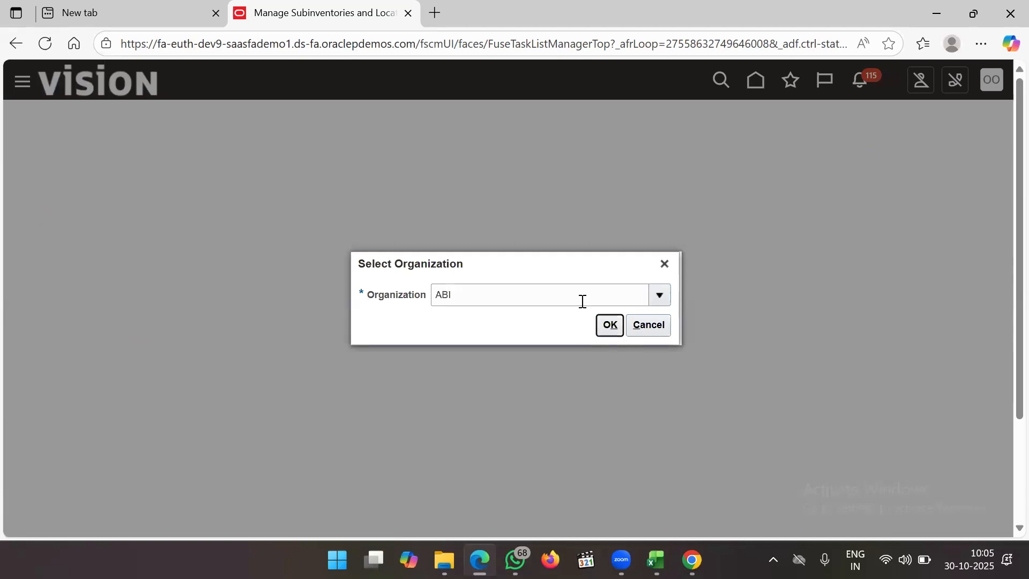
left_click(465, 248)
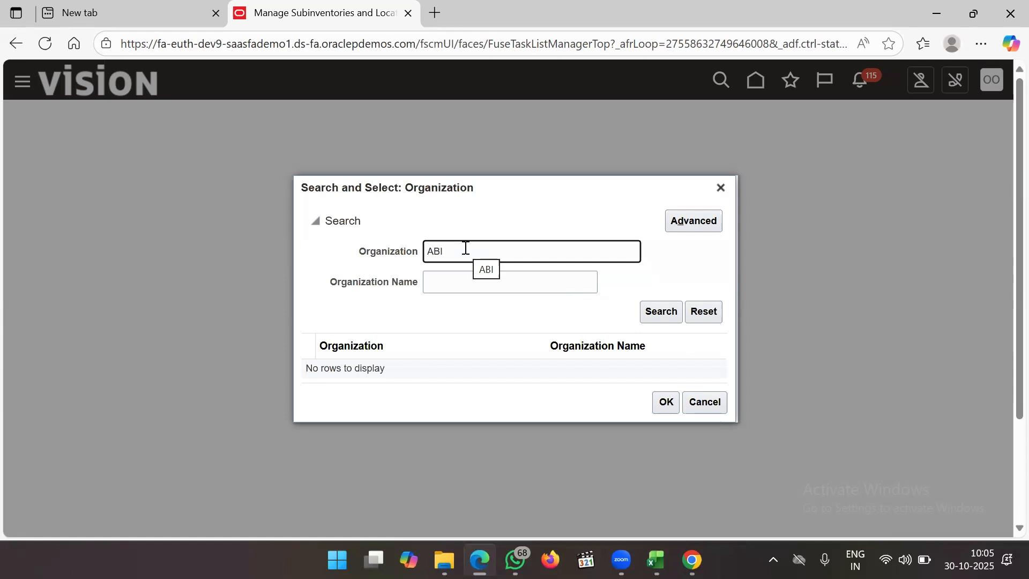
left_click(720, 187)
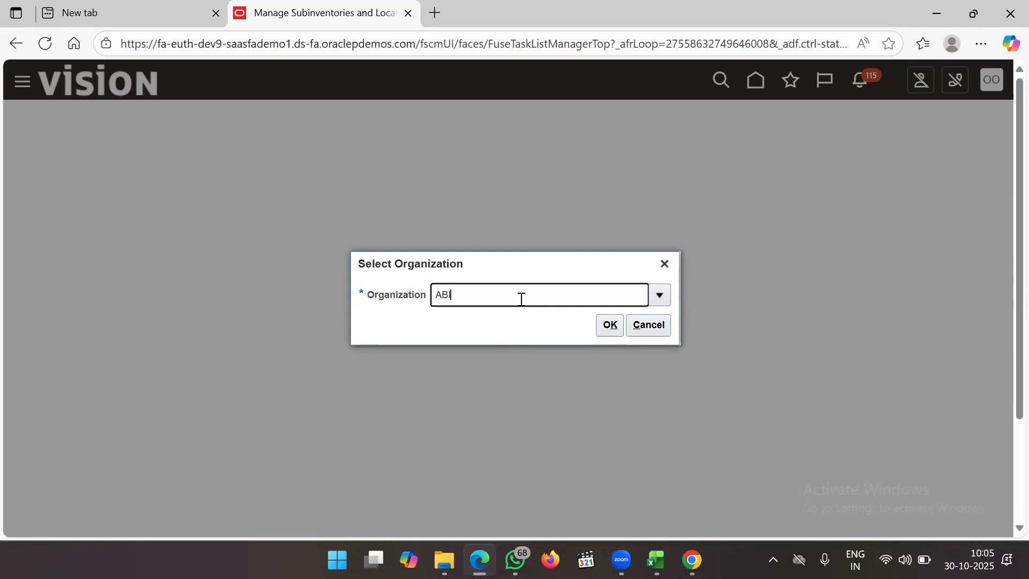
left_click(649, 324)
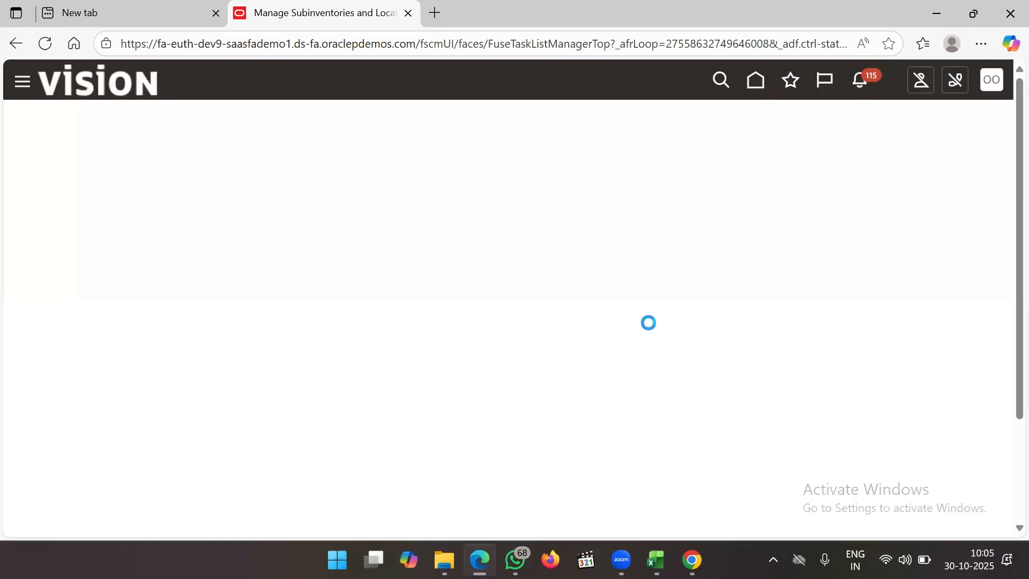
Return to Setup and Maintenance and open the search page for all setup tasks again.
left_click(986, 83)
left_click(726, 328)
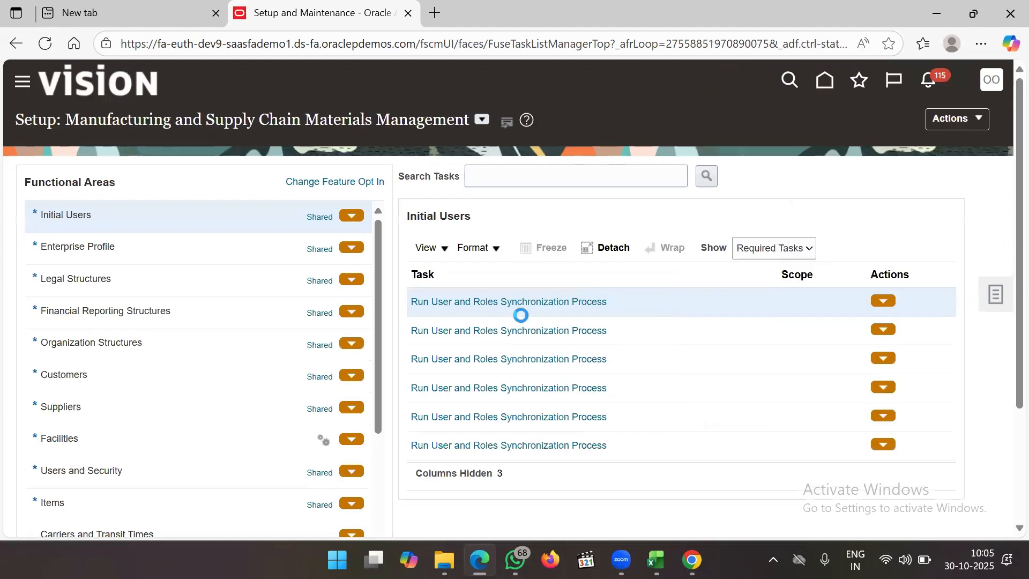
left_click(994, 87)
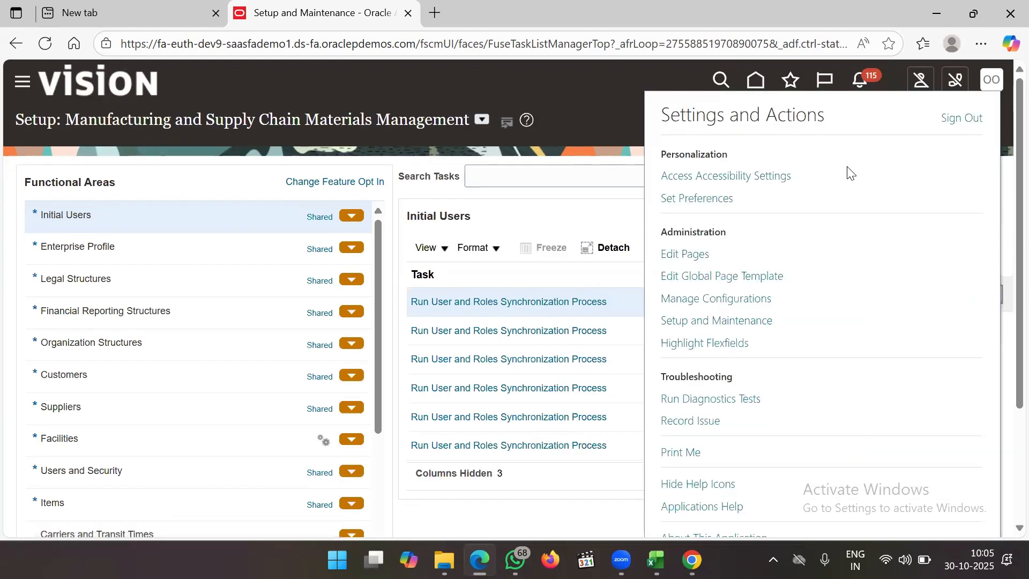
left_click(712, 322)
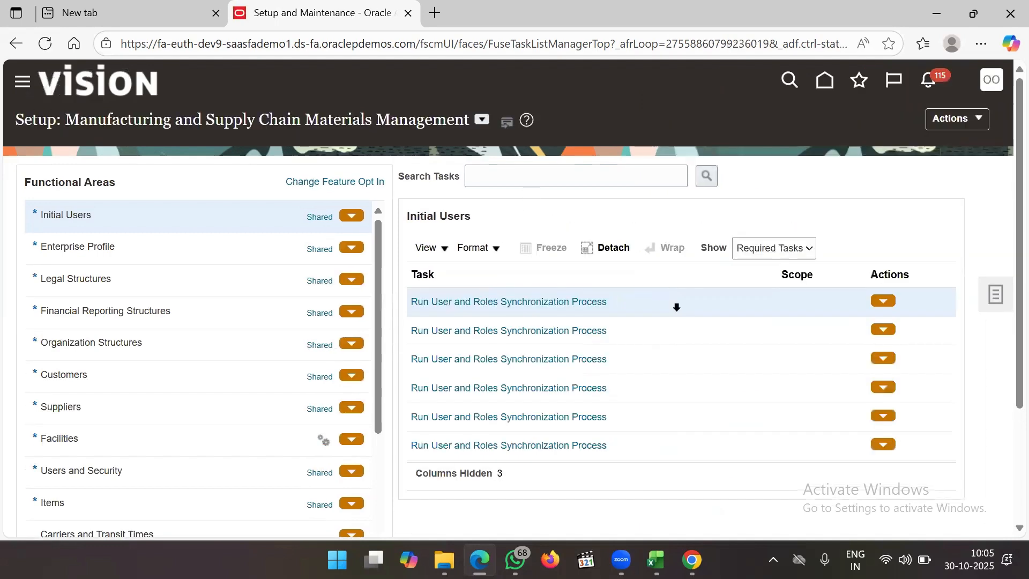
left_click(995, 295)
left_click(896, 347)
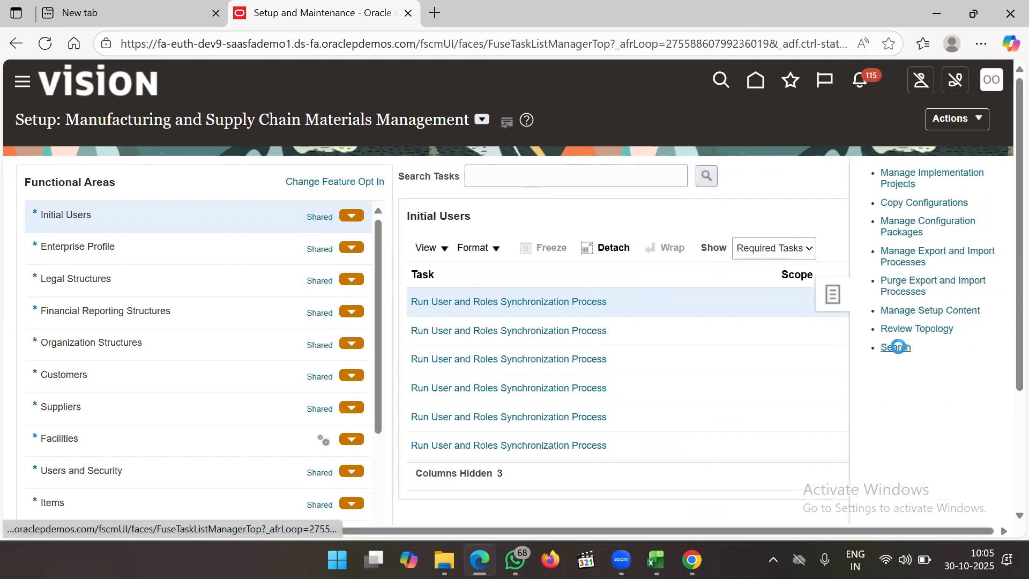
Search the setup tasks for "manage data acc" and open the Manage Data Access for Users task.
left_click(316, 180)
type("manage data acc")
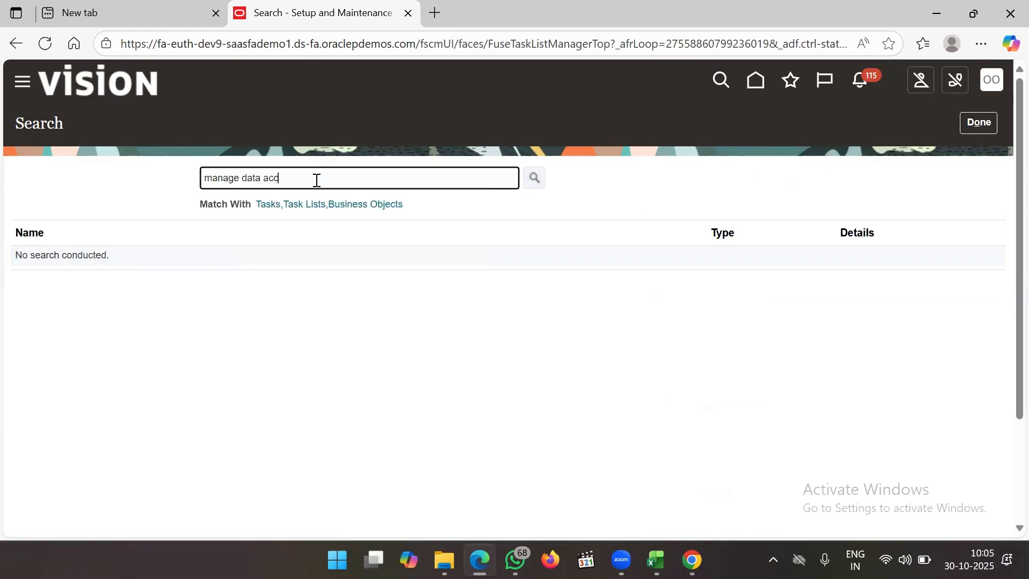
key("Return")
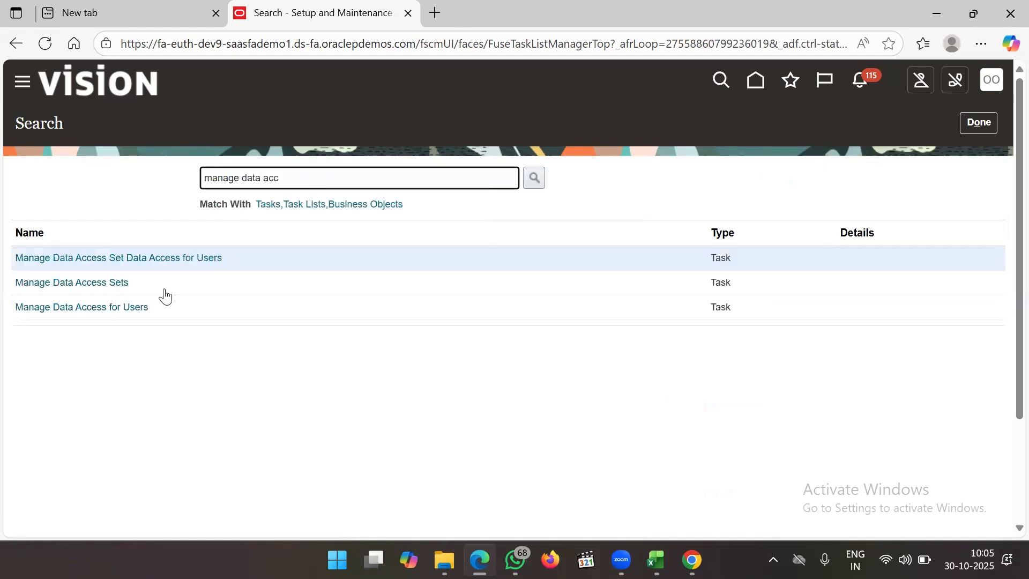
left_click(134, 305)
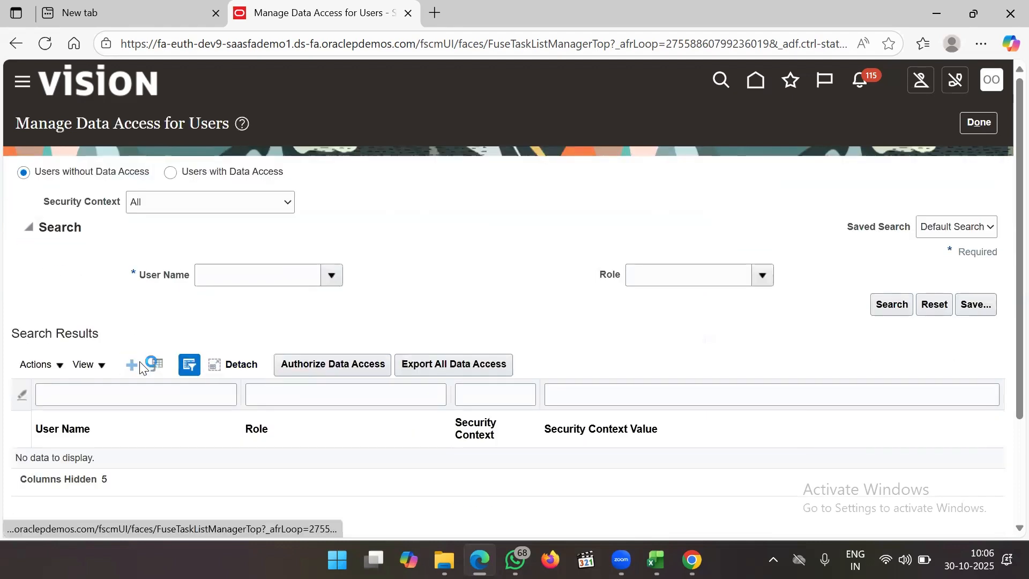
Add a data access row for the user with the Inventory role found by "Inv" and Inventory organization as the security context.
left_click(139, 364)
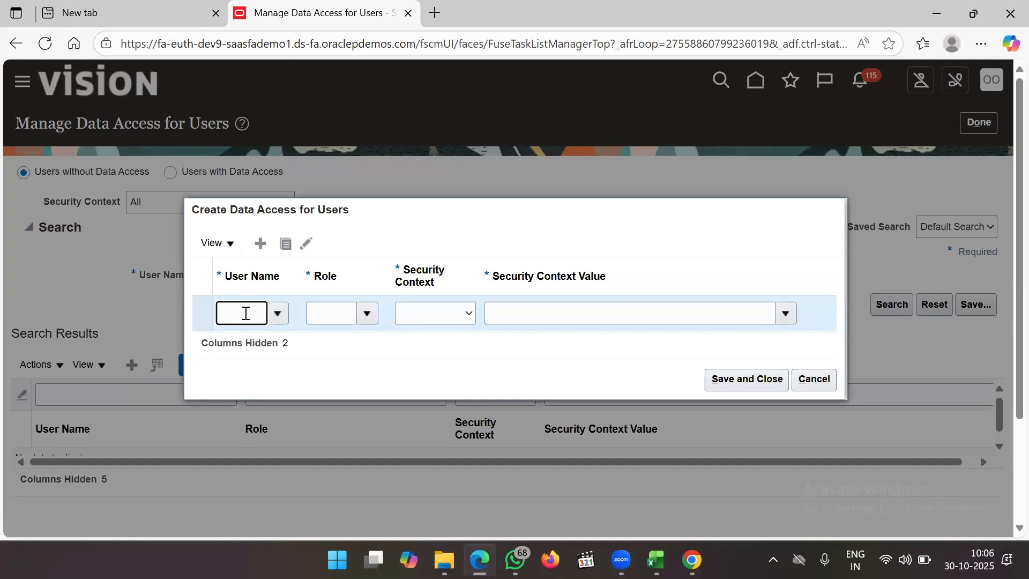
type("OCY")
key("BackSpace")
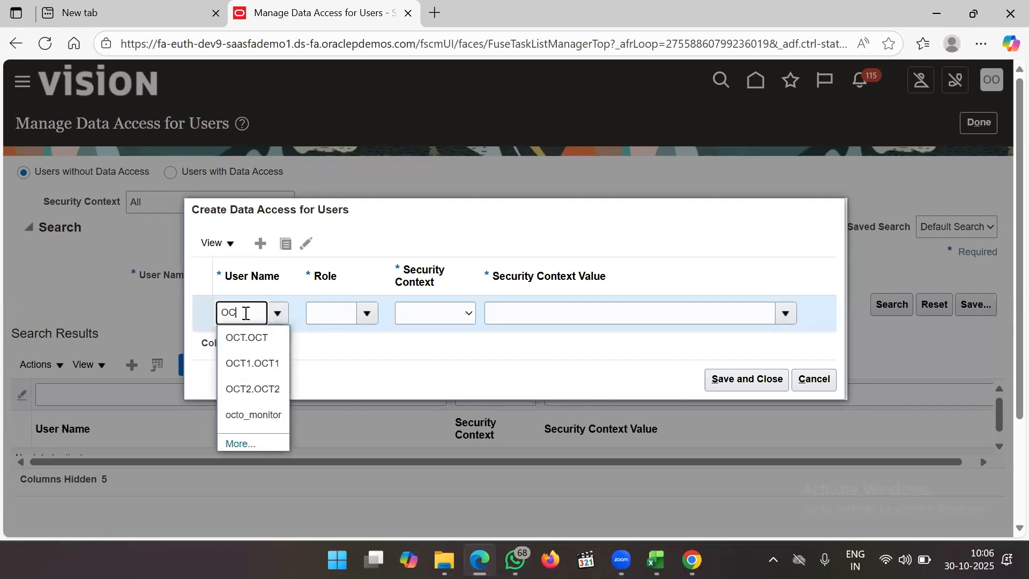
left_click(249, 339)
left_click(318, 320)
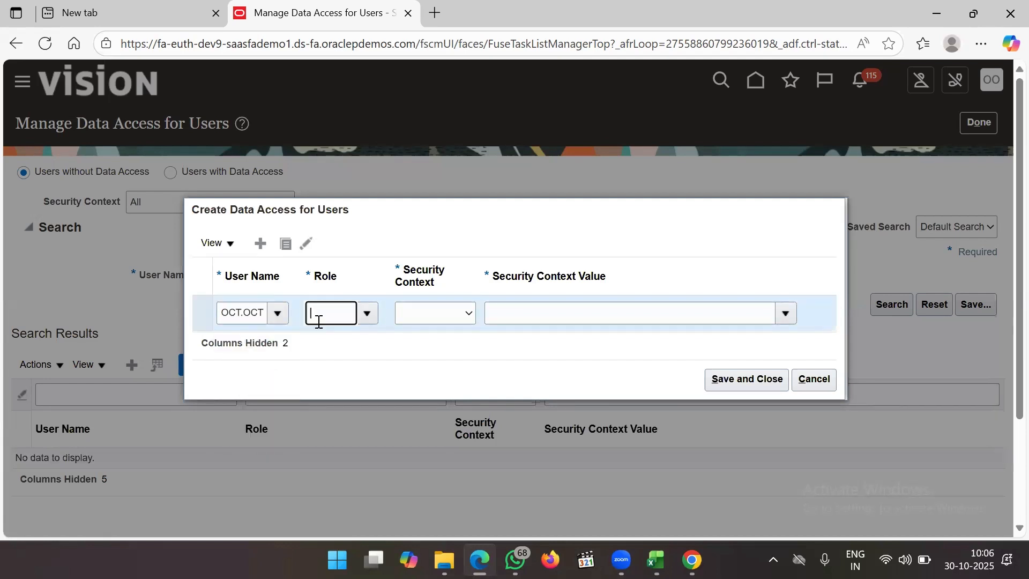
type("Inv")
left_click(332, 338)
left_click(437, 316)
left_click(439, 349)
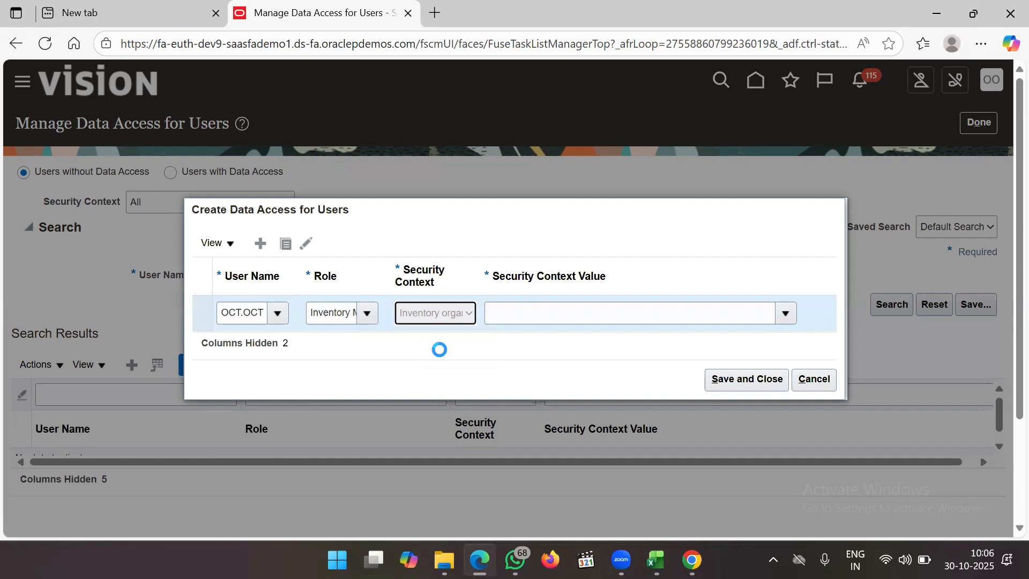
Try to use ABI as the row's security context value, looking it up by organization code.
left_click(530, 319)
type("AB")
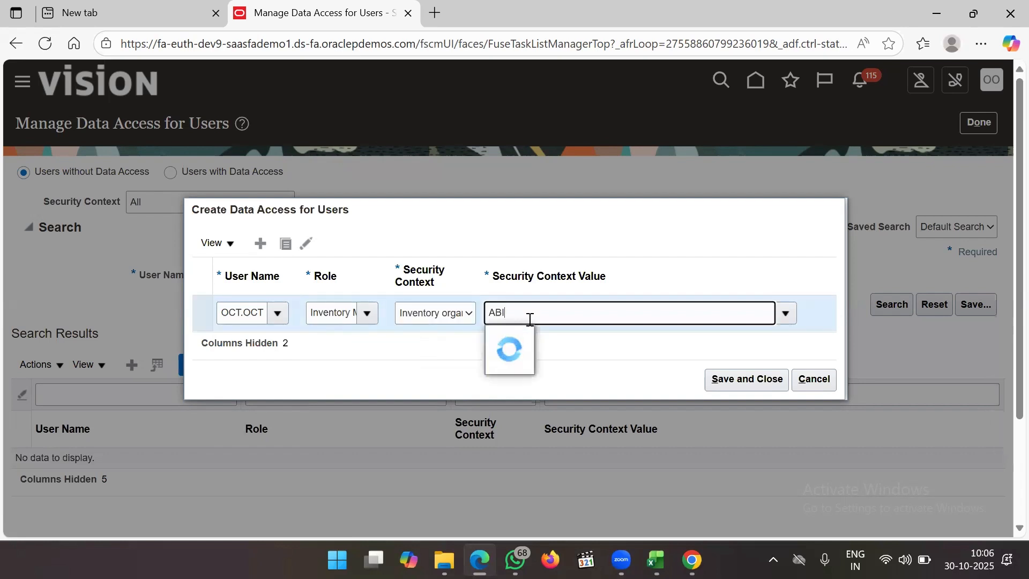
key("Tab")
left_click(528, 258)
type("AB")
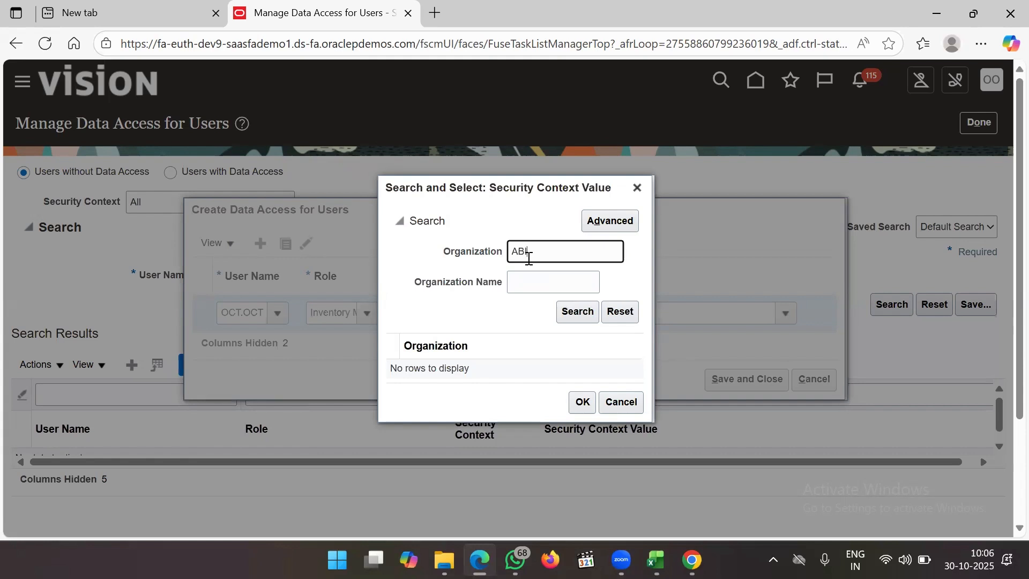
key("Return")
Look up the organization by the name ABI and set 661 as the row's security context value.
left_click_drag(540, 256, 485, 257)
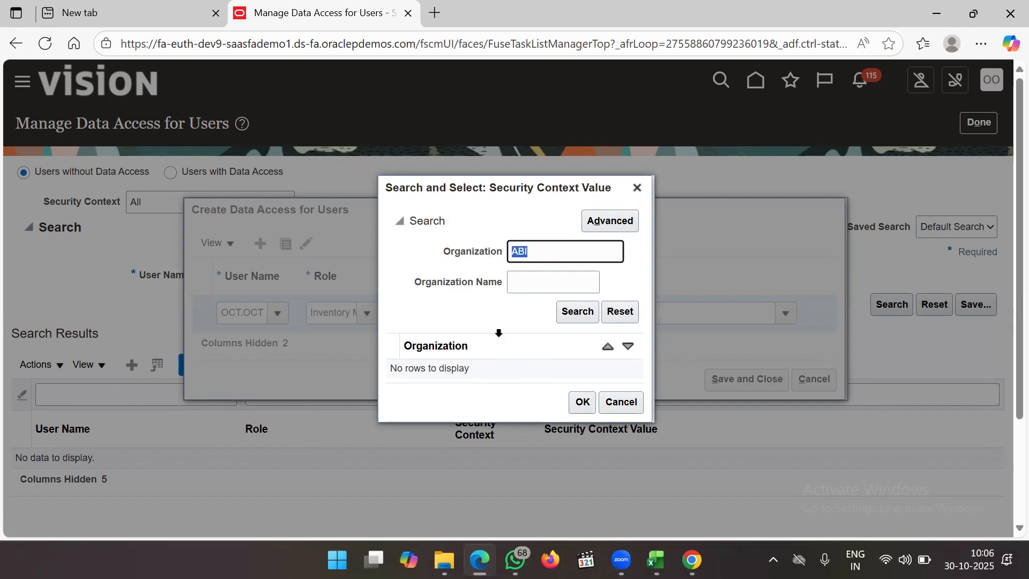
type("6001")
key("BackSpace")
key("BackSpace")
key("BackSpace")
key("BackSpace")
left_click(530, 284)
type("ABI")
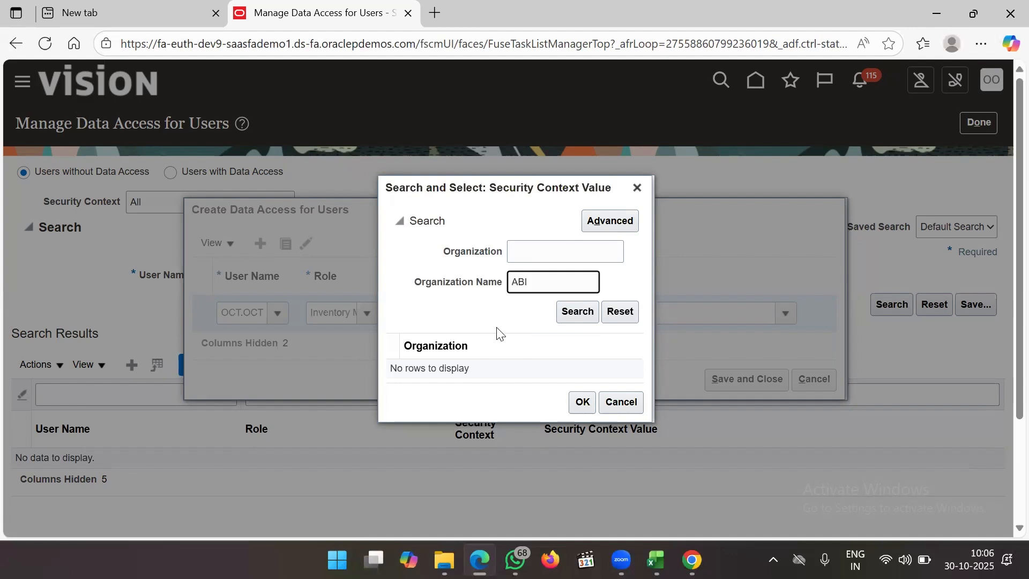
key("Return")
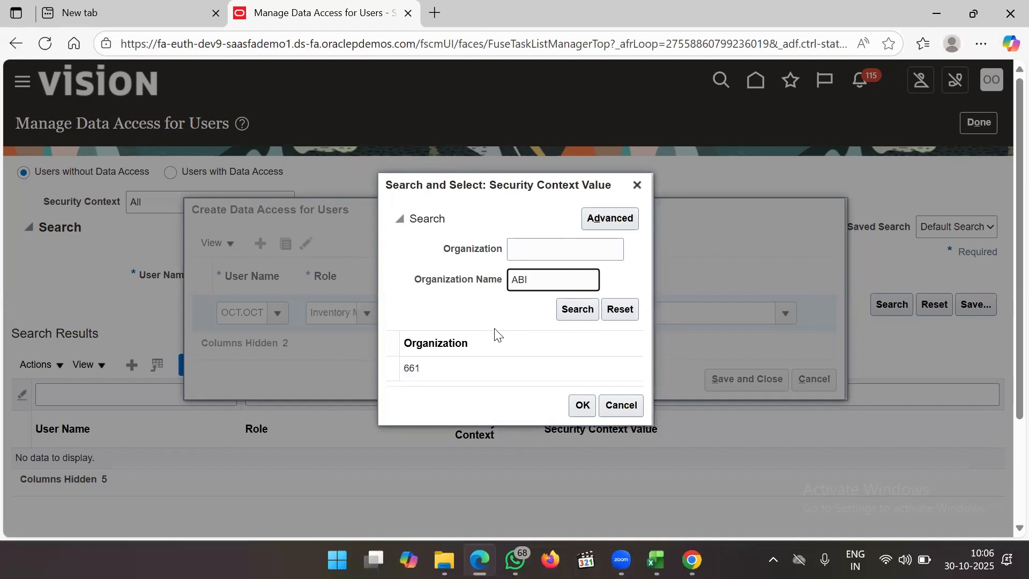
left_click(478, 373)
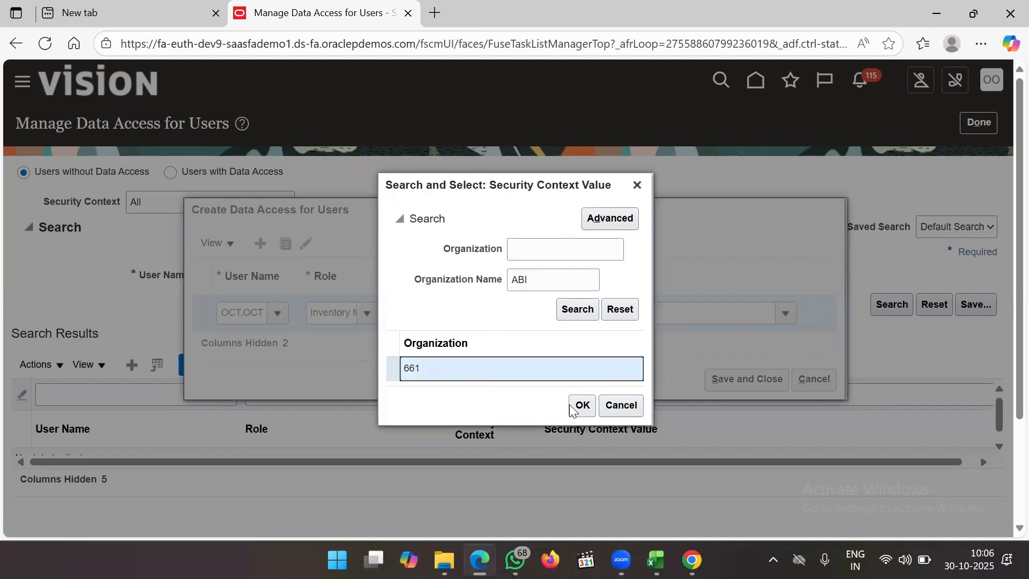
left_click(581, 410)
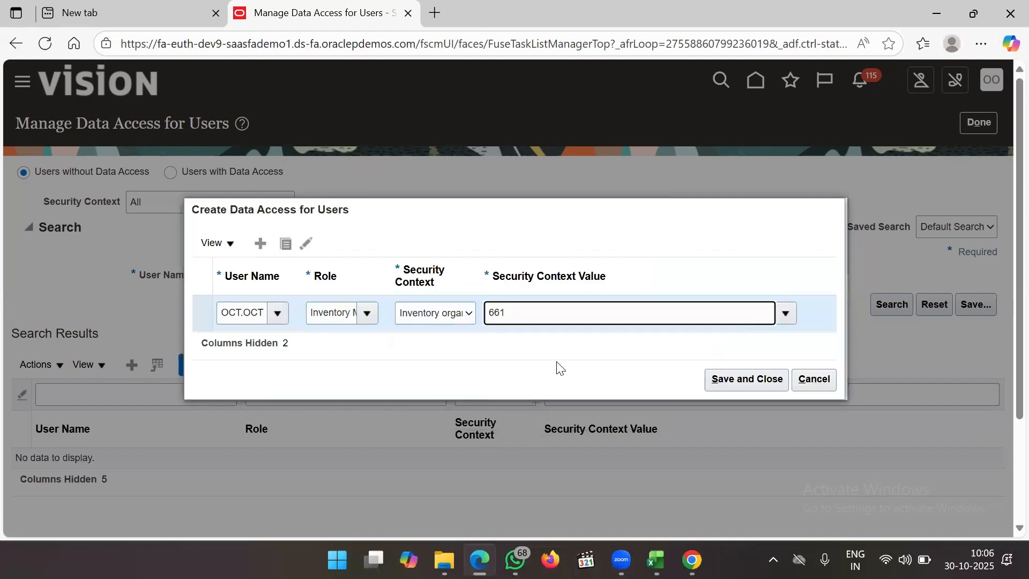
Add a second data access row for the same user with the Warehouse Manager role and Inventory organization as security context.
left_click(270, 250)
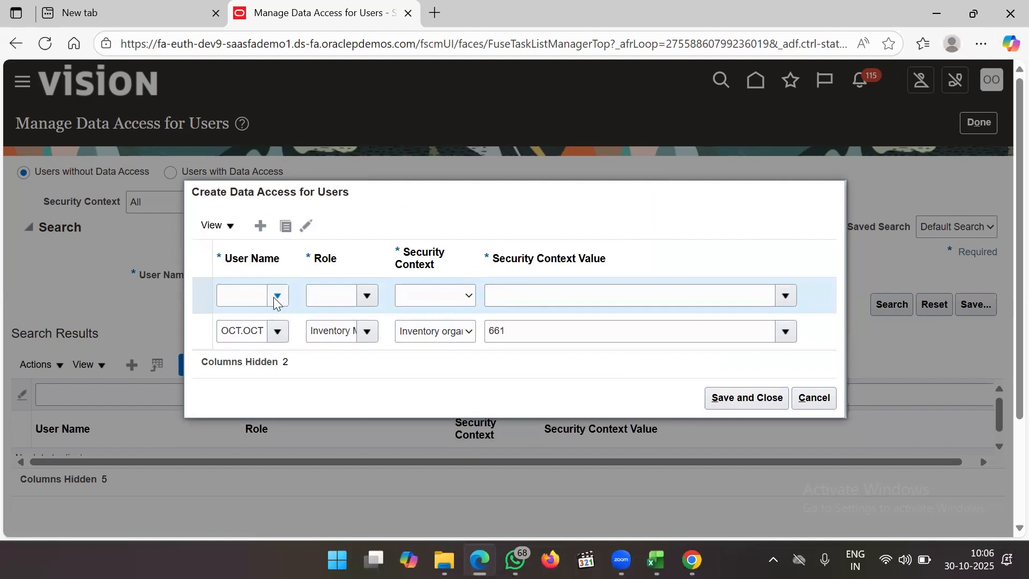
left_click(275, 296)
left_click(257, 328)
left_click(335, 305)
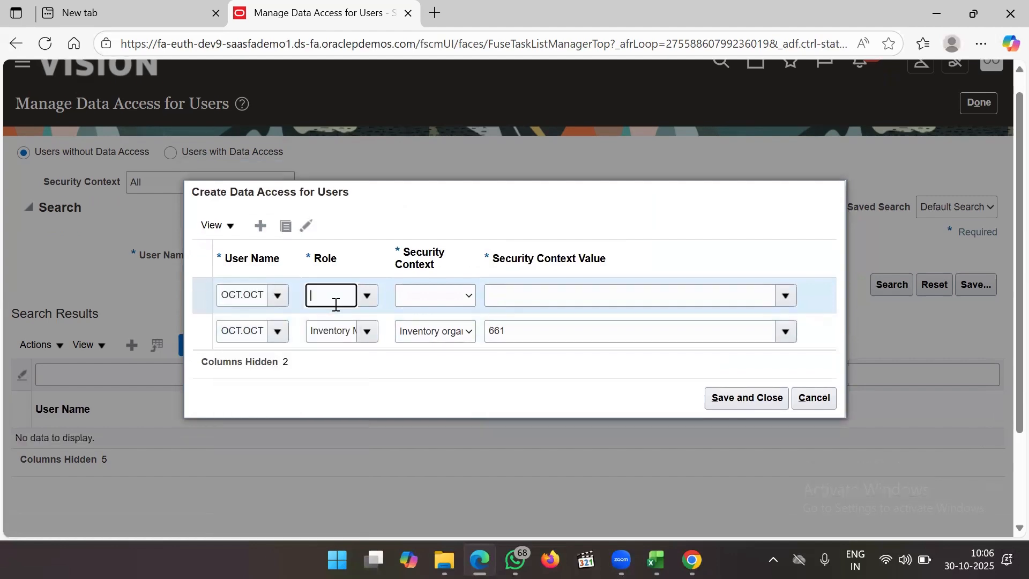
type("Wareh")
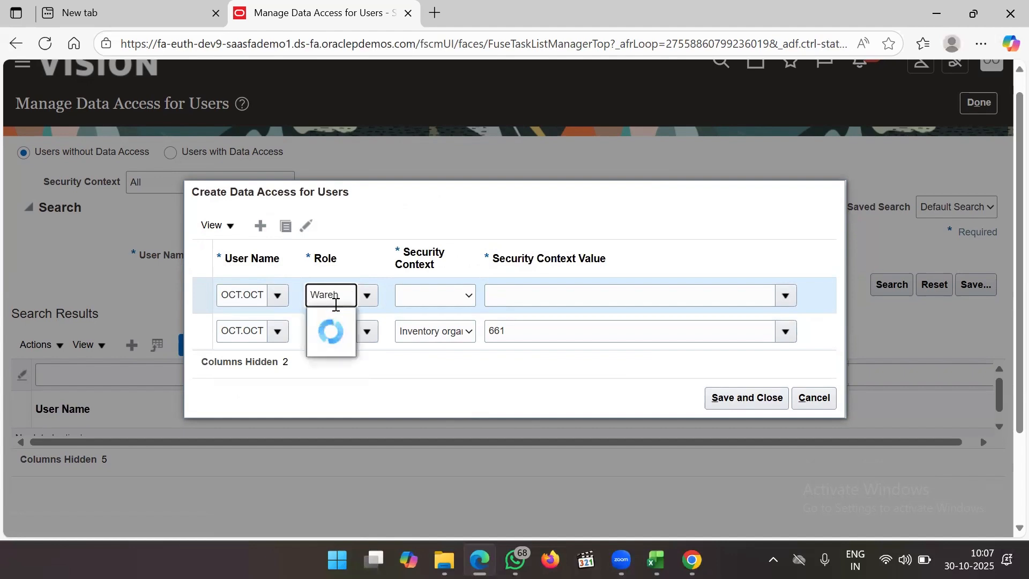
left_click(339, 319)
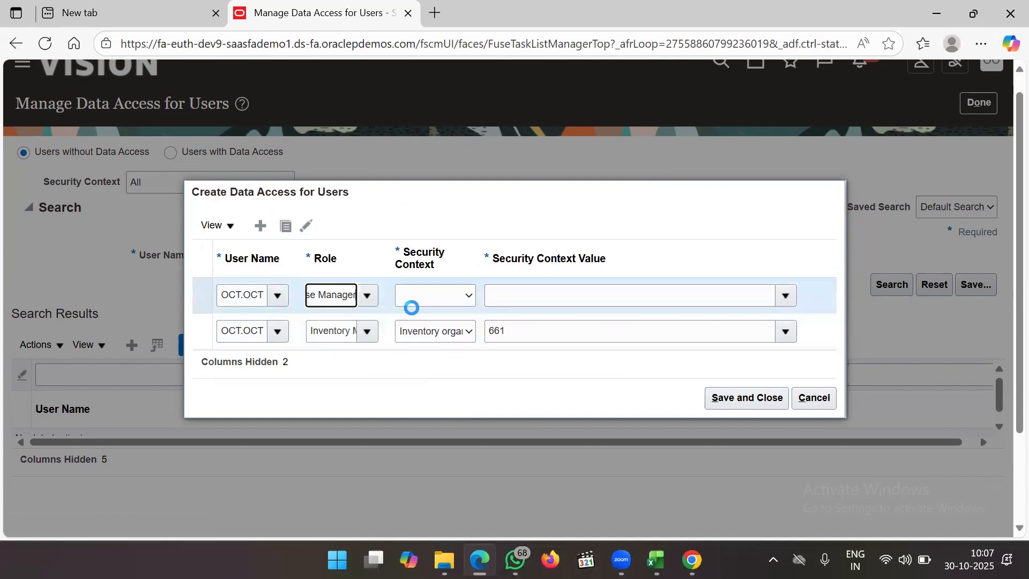
left_click(437, 304)
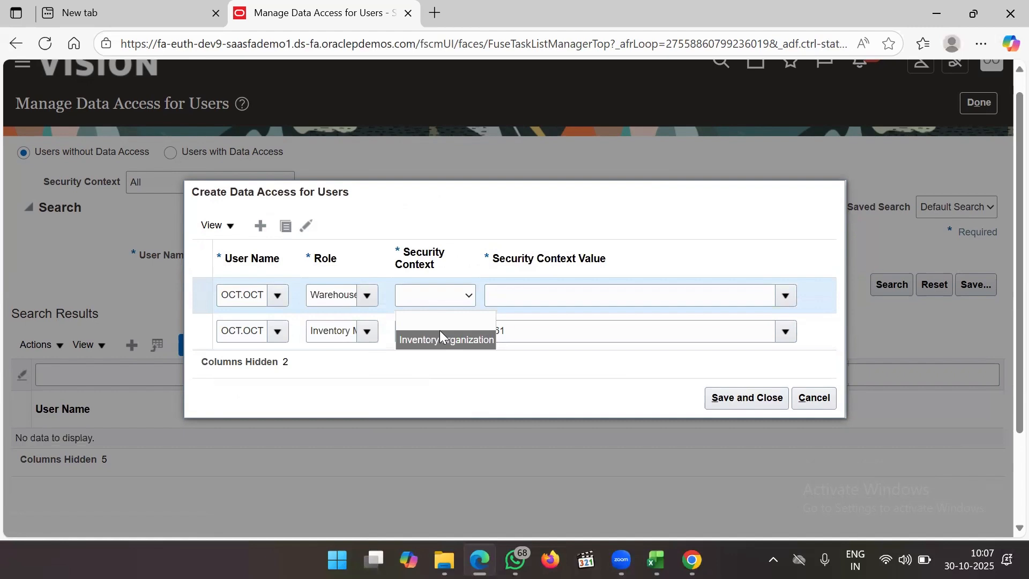
left_click(440, 333)
Set the Warehouse Manager row's security context value to 661, save the data access rows and finish the task.
left_click(551, 291)
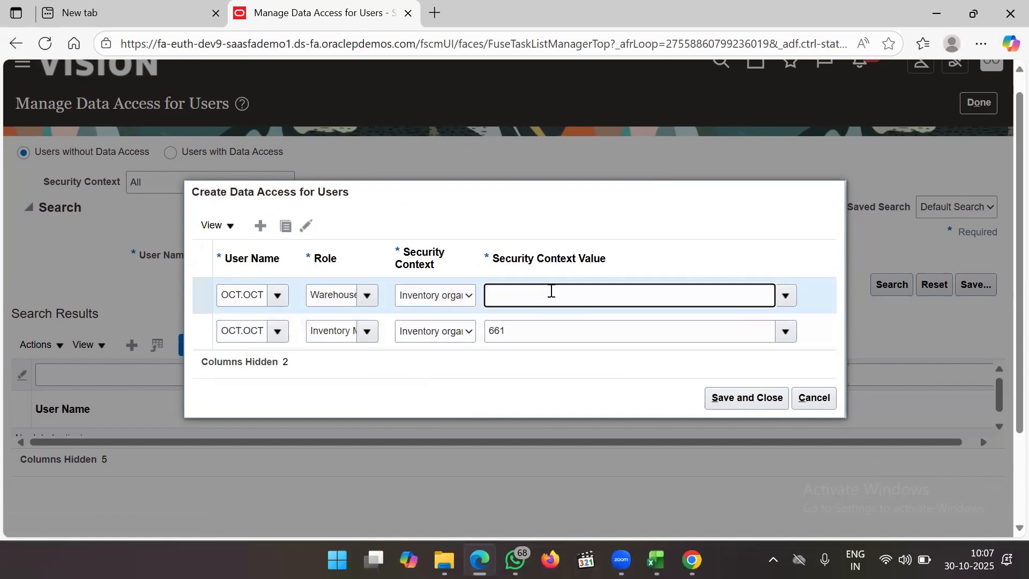
left_click(786, 296)
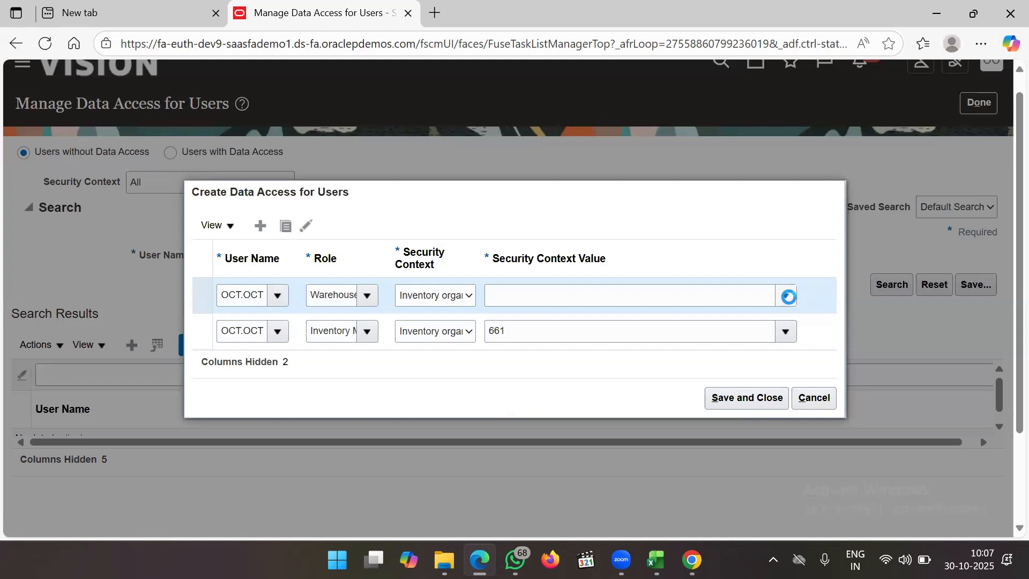
left_click(614, 335)
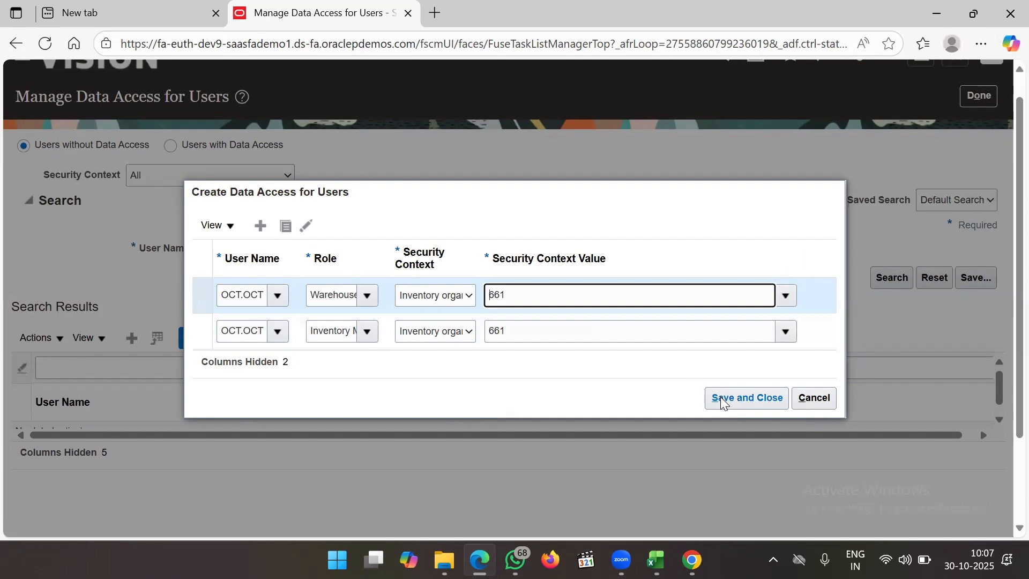
left_click(720, 397)
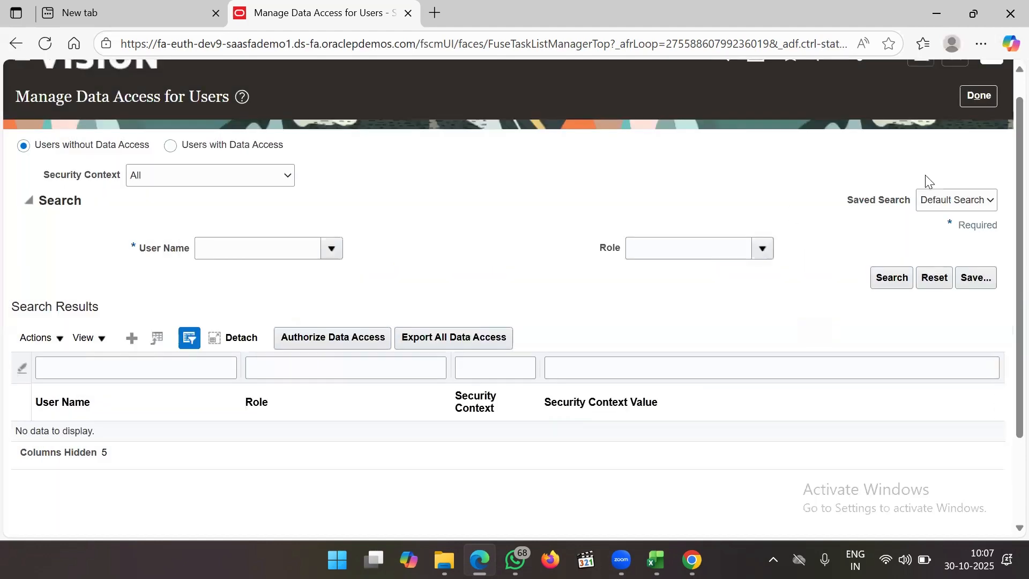
left_click(967, 94)
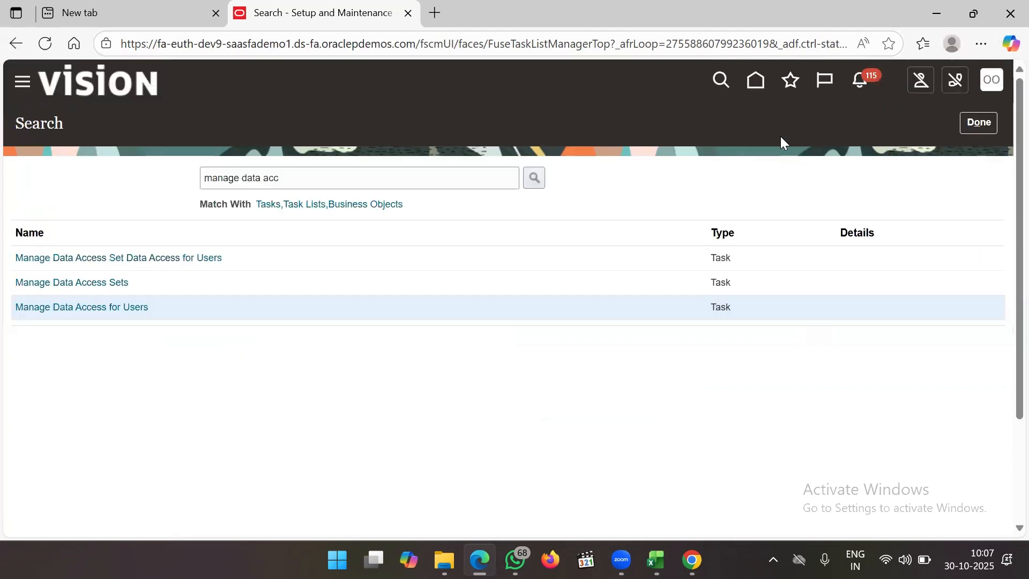
Search the setup tasks for "manage sub" and open the Manage Subinventories and Locators task.
left_click(347, 186)
key("BackSpace")
key("BackSpace")
key("BackSpace")
key("BackSpace")
key("BackSpace")
key("BackSpace")
key("BackSpace")
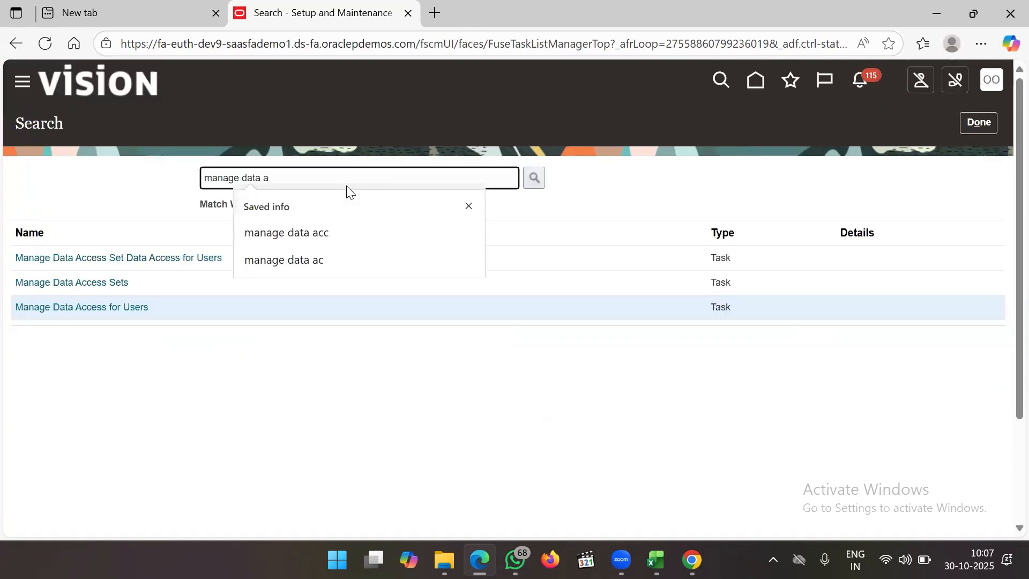
type("sub")
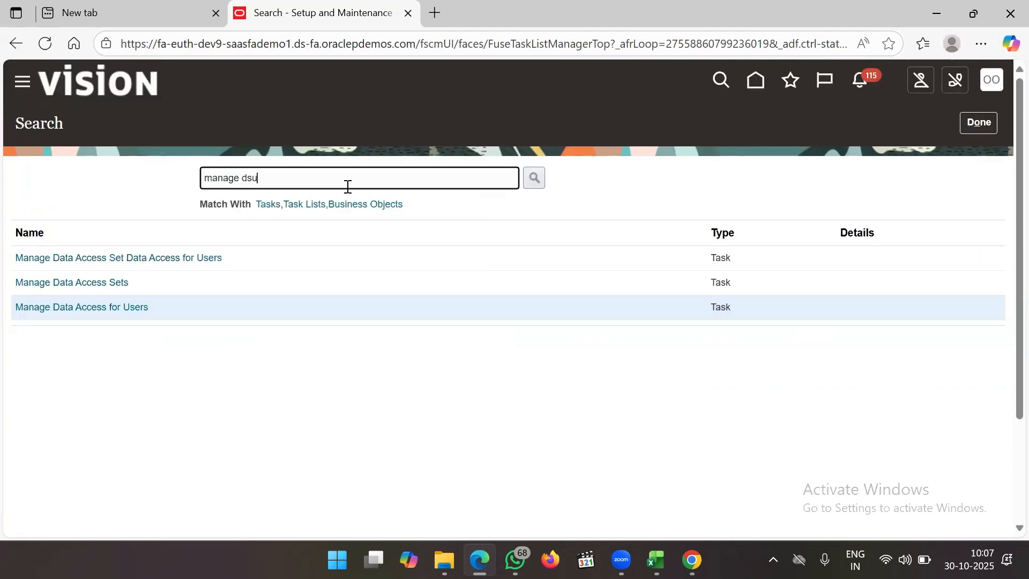
key("BackSpace")
key("BackSpace")
key("BackSpace")
key("BackSpace")
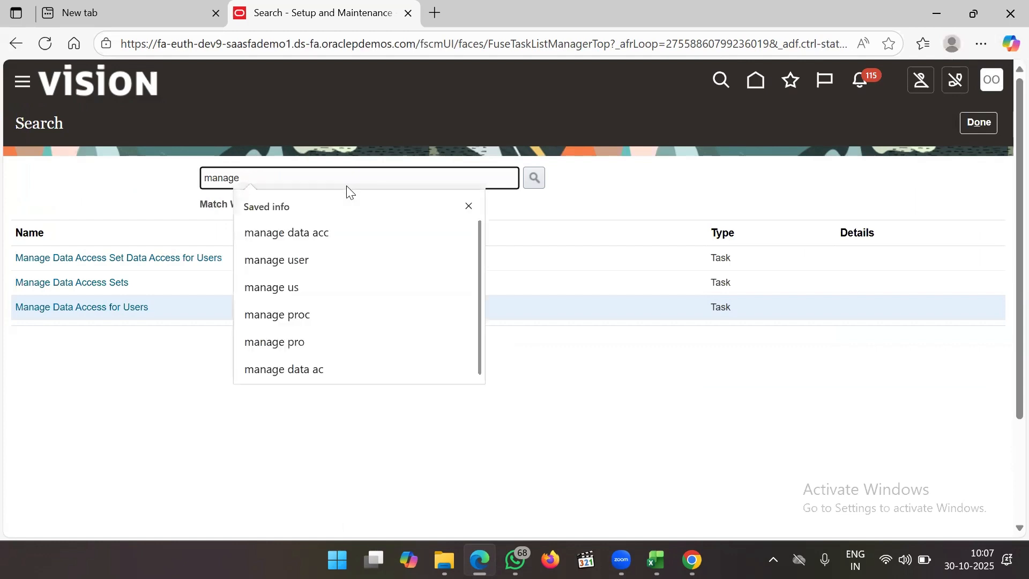
type("sub")
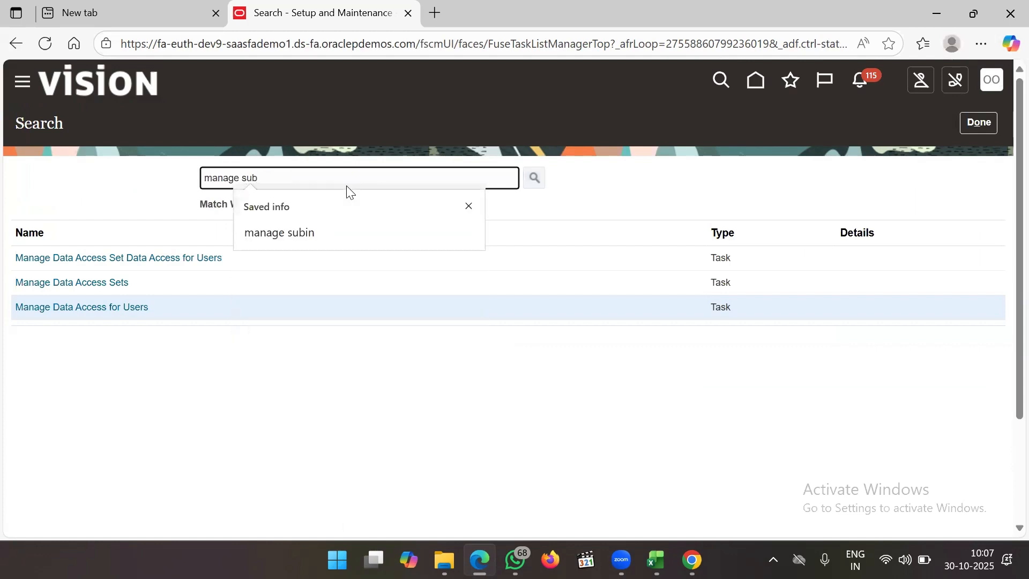
left_click(105, 261)
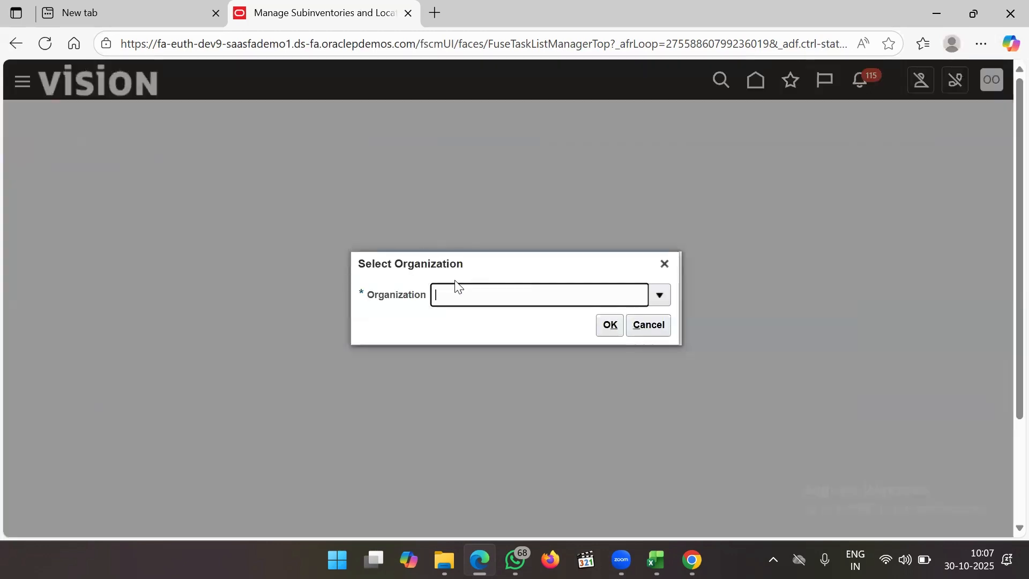
Select 661 as the inventory organization for managing subinventories.
type("661")
key("Tab")
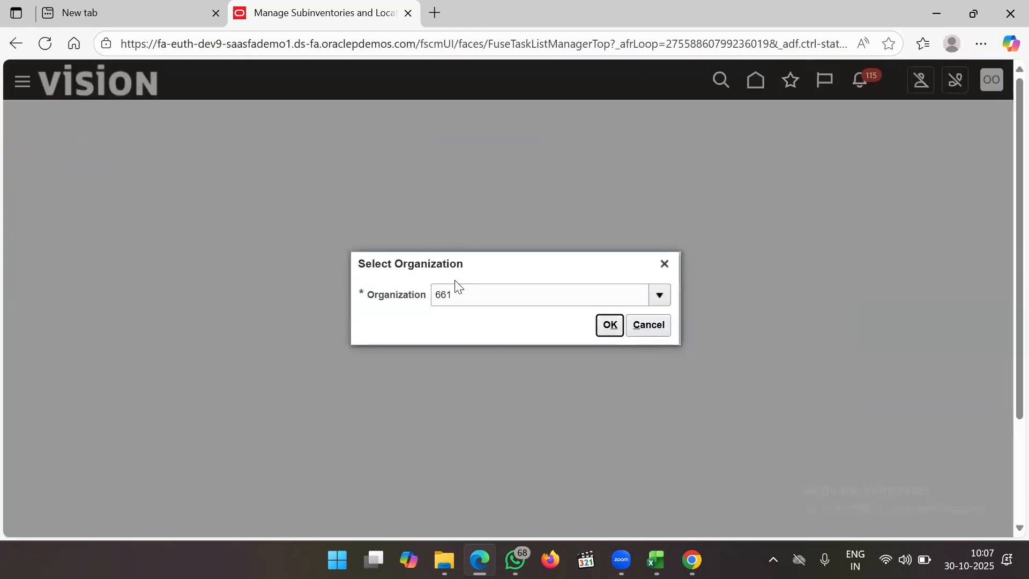
key("Return")
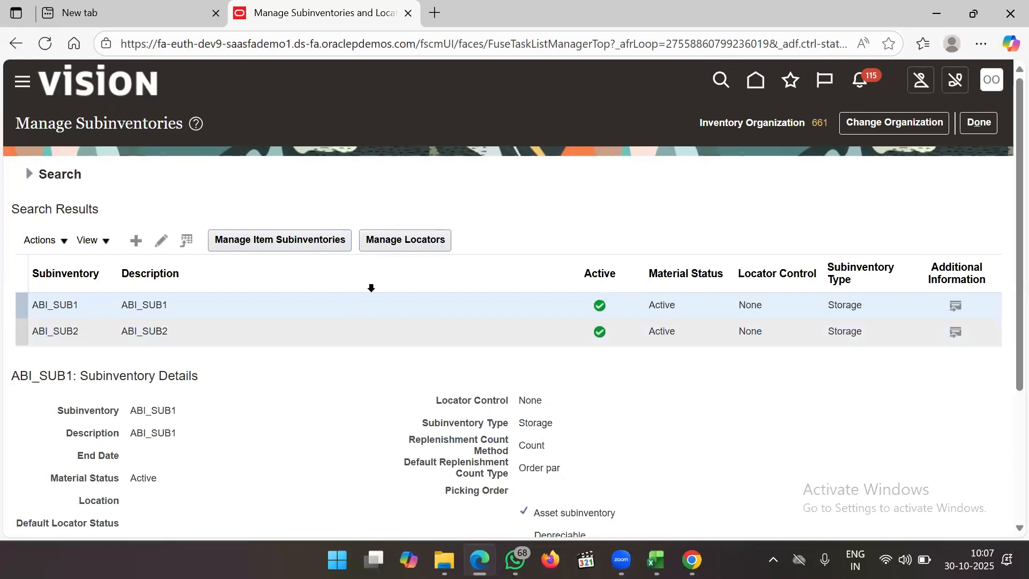
Select the ABI_SUB1 subinventory and open it for editing.
scroll(441, 375, "down", 1)
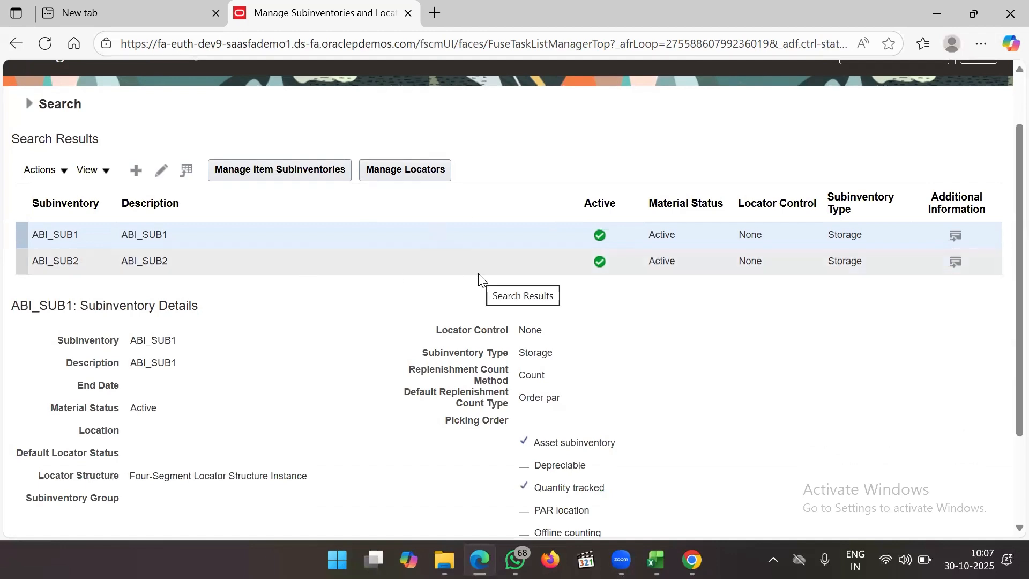
left_click(359, 269)
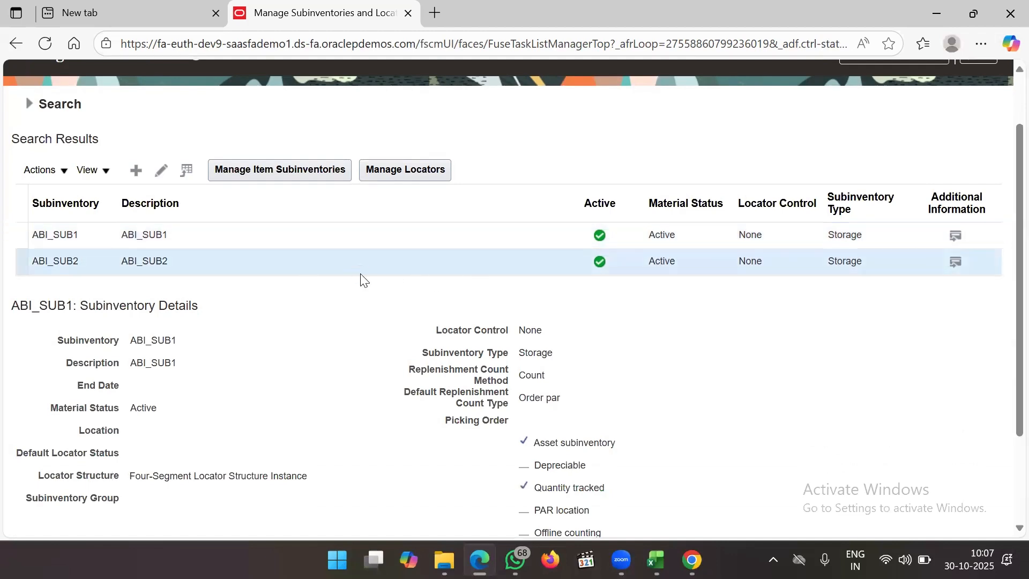
left_click(393, 230)
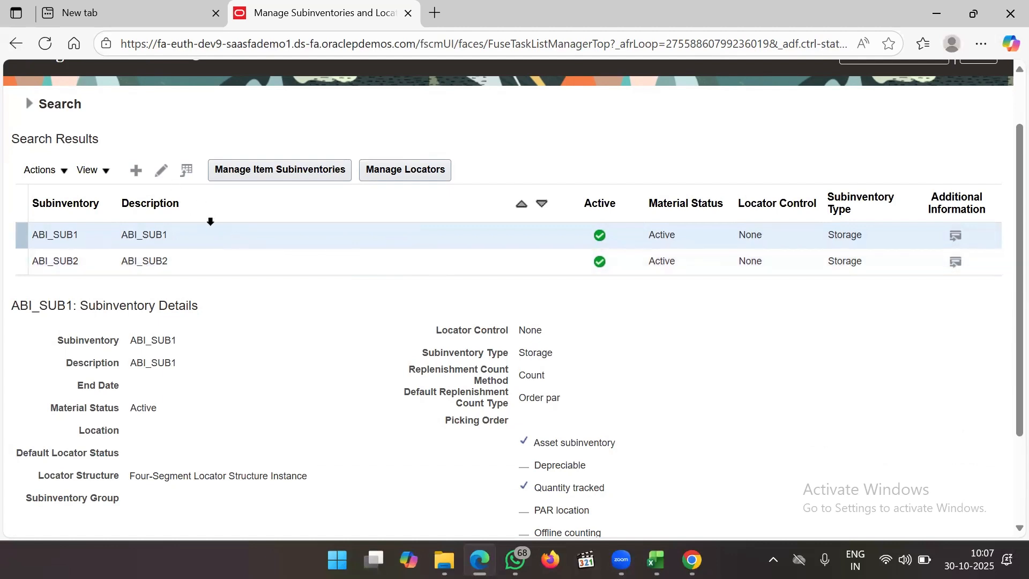
left_click(156, 175)
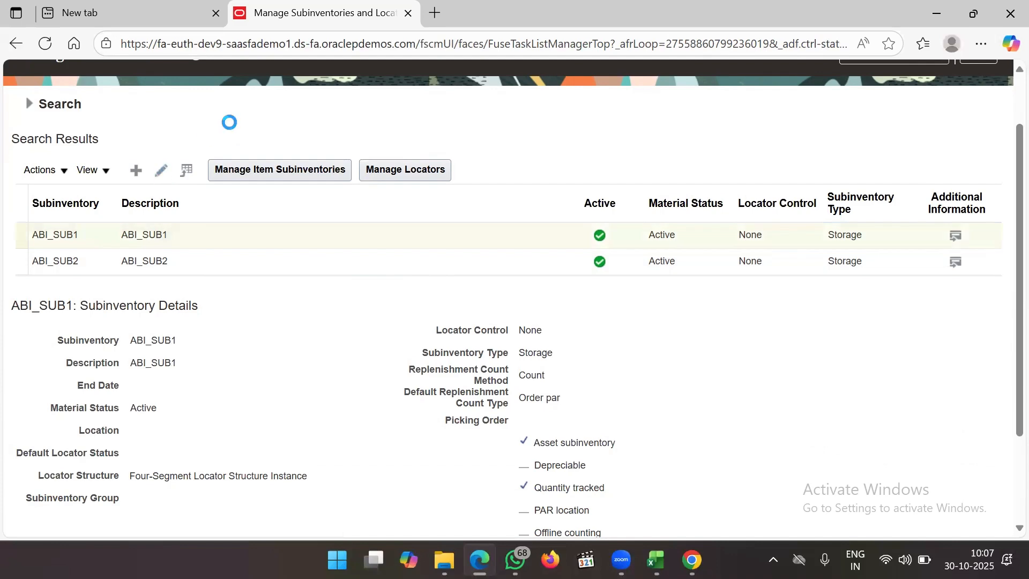
Examine the locator structure choices available for subinventory ABI_SUB1.
scroll(401, 367, "down", 1)
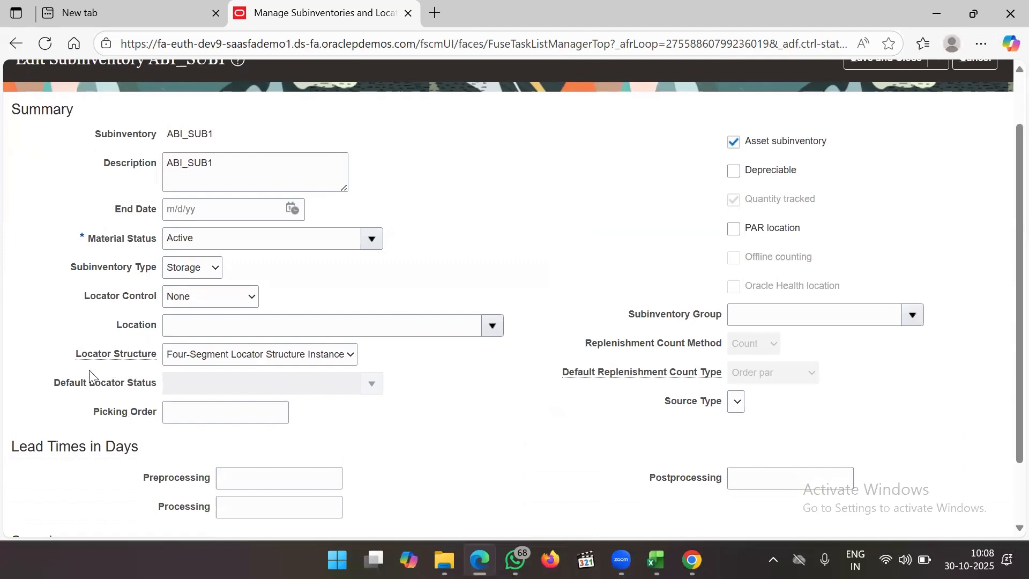
left_click_drag(76, 358, 155, 361)
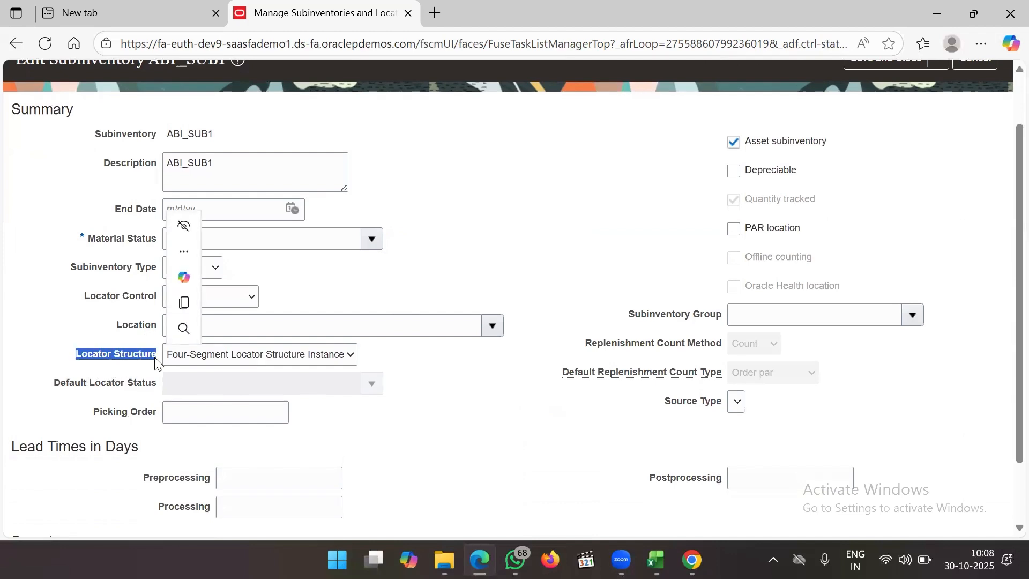
left_click(271, 357)
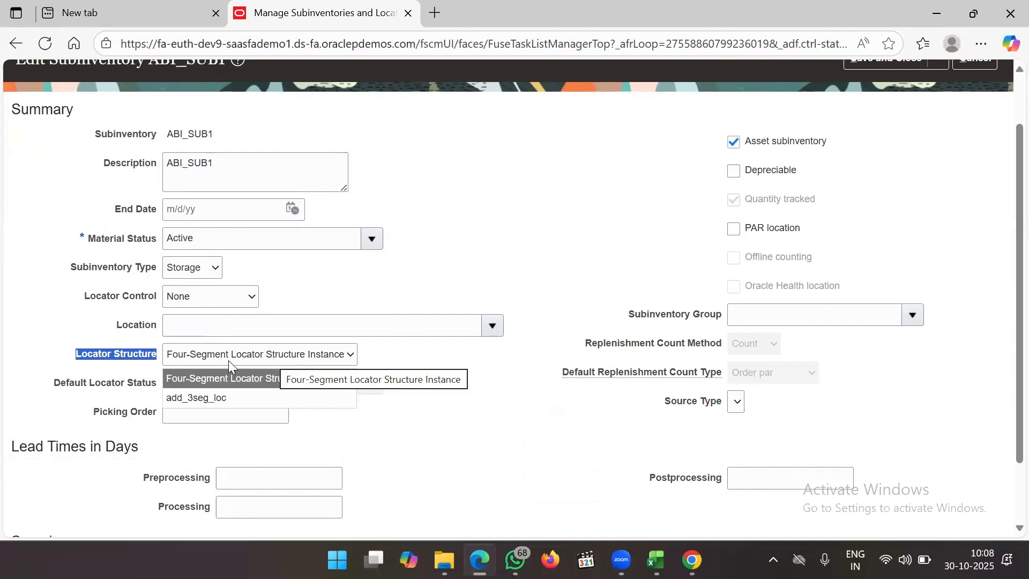
left_click(277, 381)
left_click(313, 362)
left_click(309, 355)
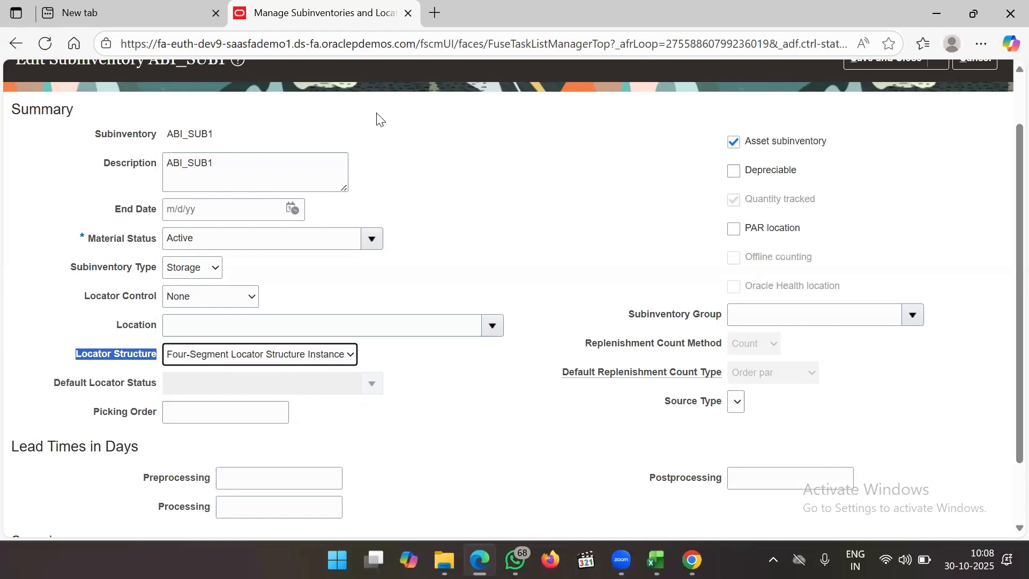
Return to Setup and Maintenance and show the tasks of the Inventory Management functional area.
scroll(515, 225, "up", 2)
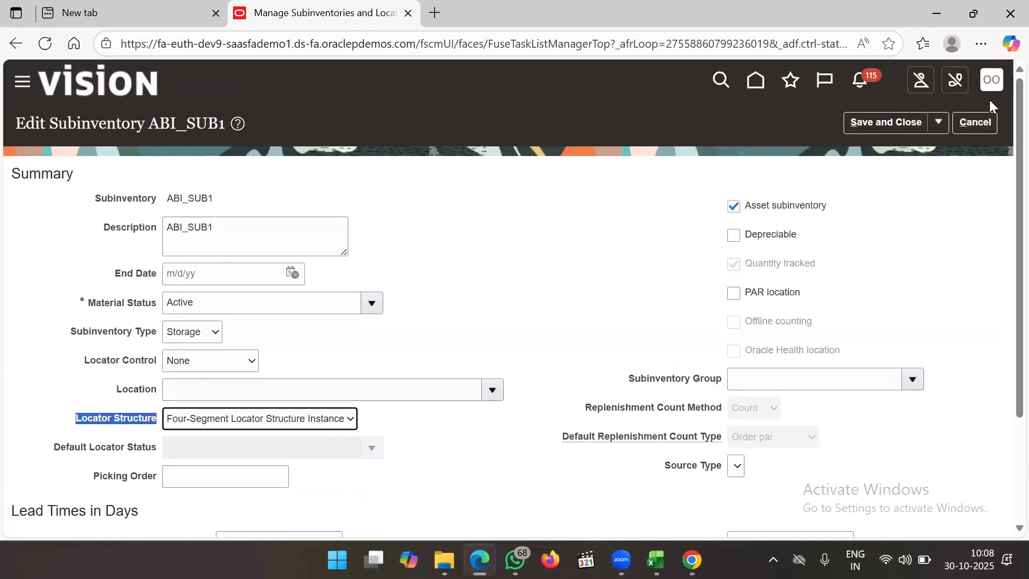
left_click(991, 81)
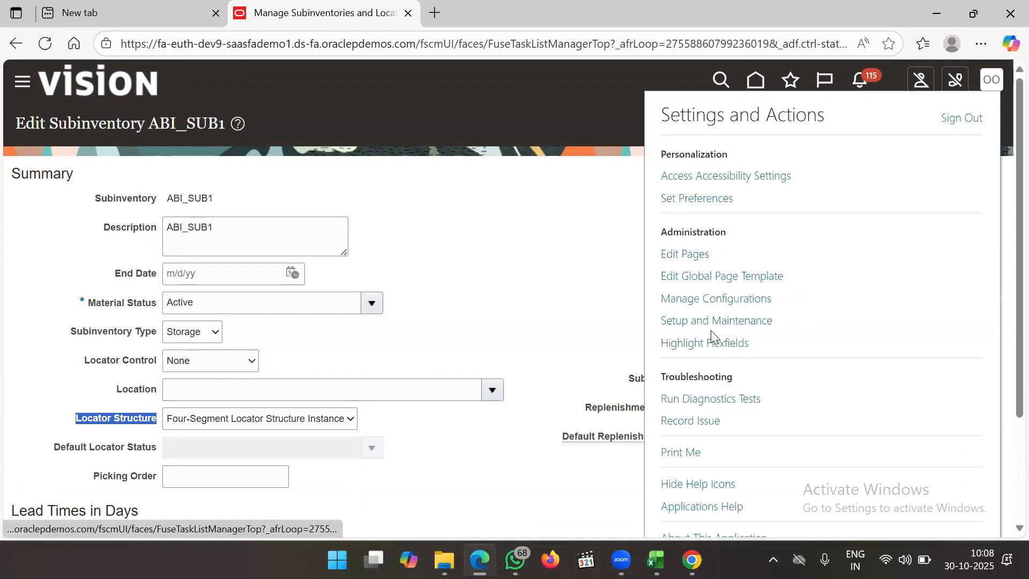
left_click(716, 320)
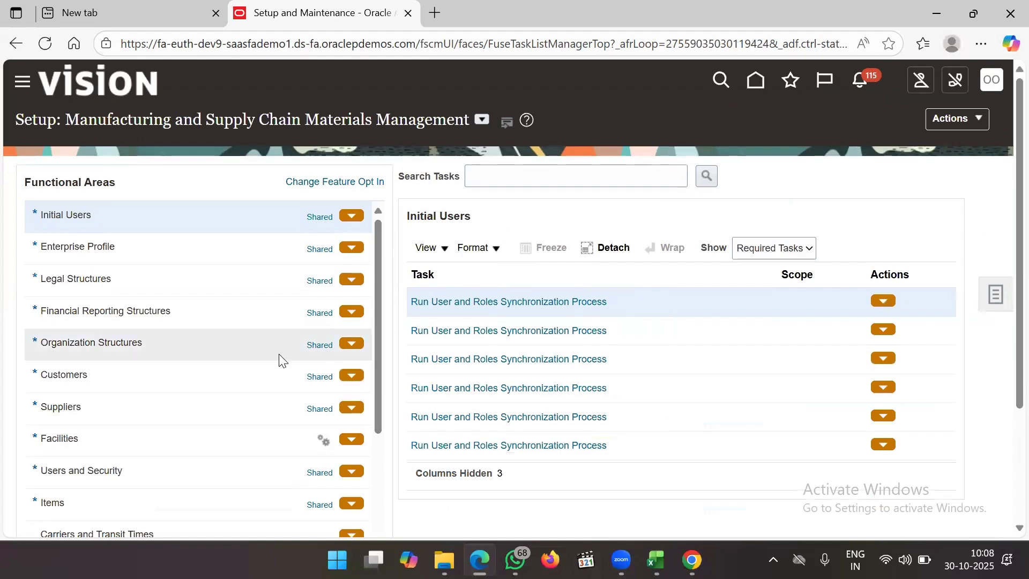
scroll(280, 360, "down", 5)
scroll(281, 359, "down", 3)
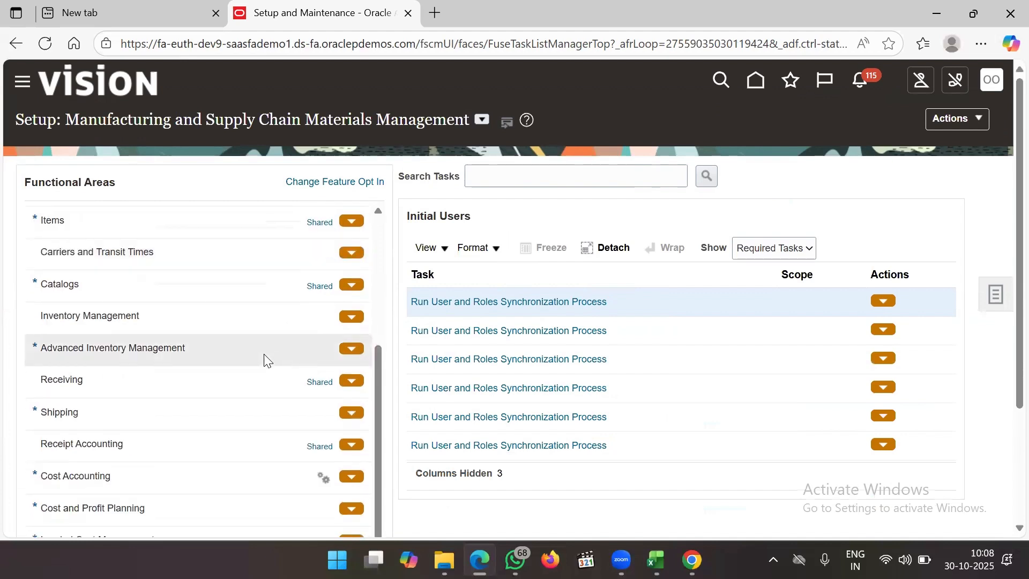
left_click(222, 316)
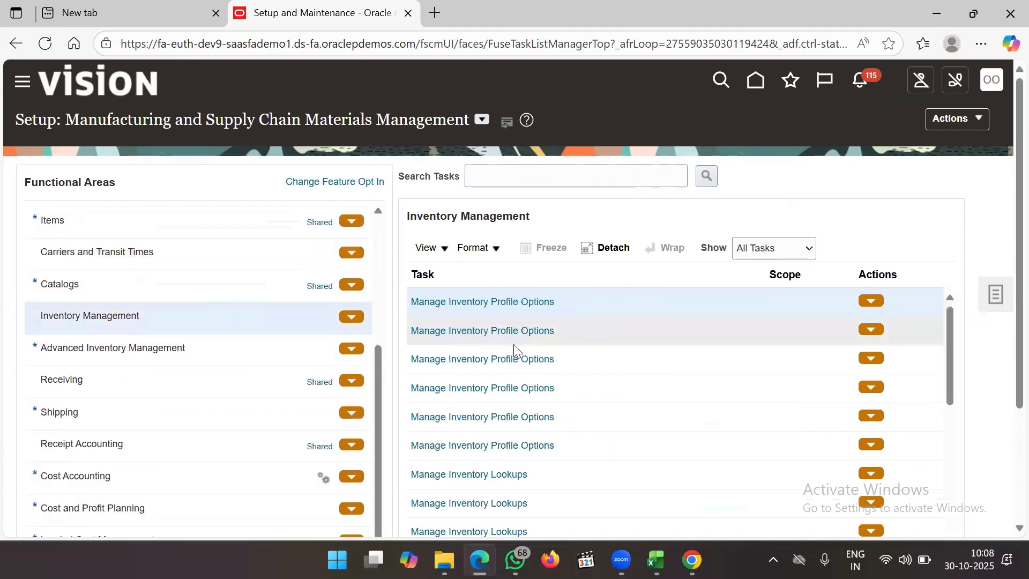
Find and open the Manage Inventory Locator Key Flexfield task in the Inventory Management task list.
scroll(585, 383, "down", 10)
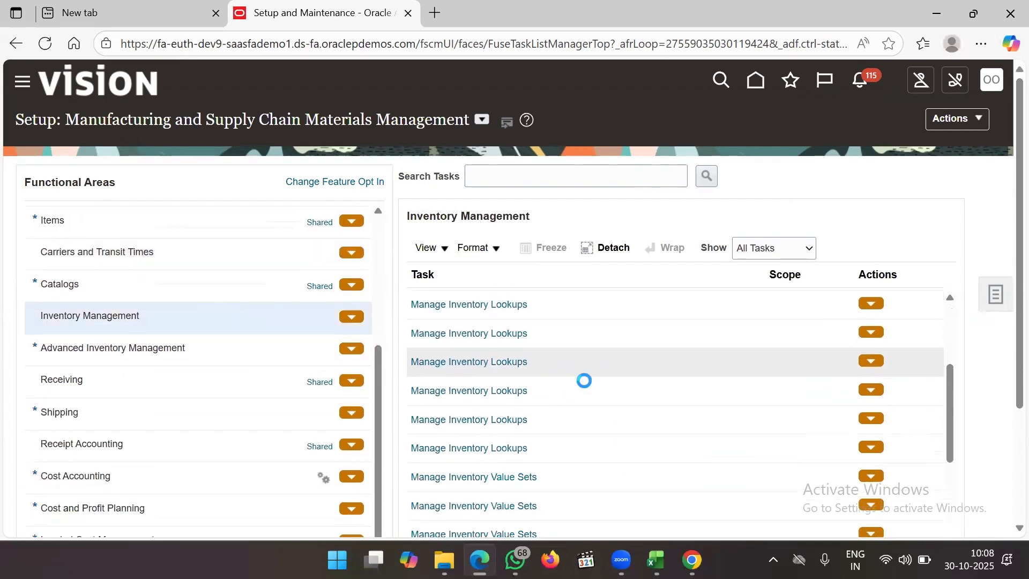
scroll(585, 383, "up", 3)
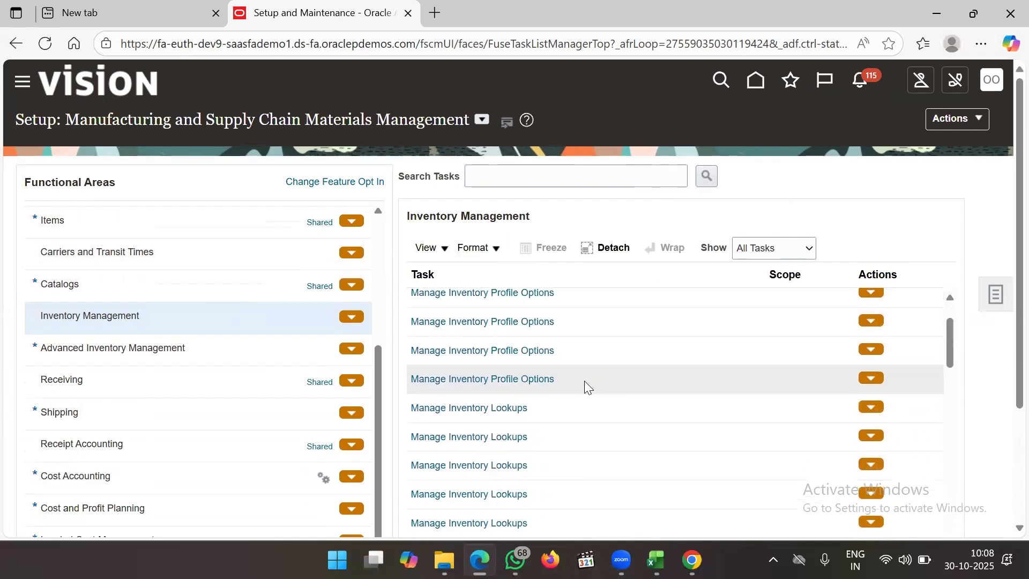
scroll(585, 383, "down", 4)
scroll(585, 383, "down", 8)
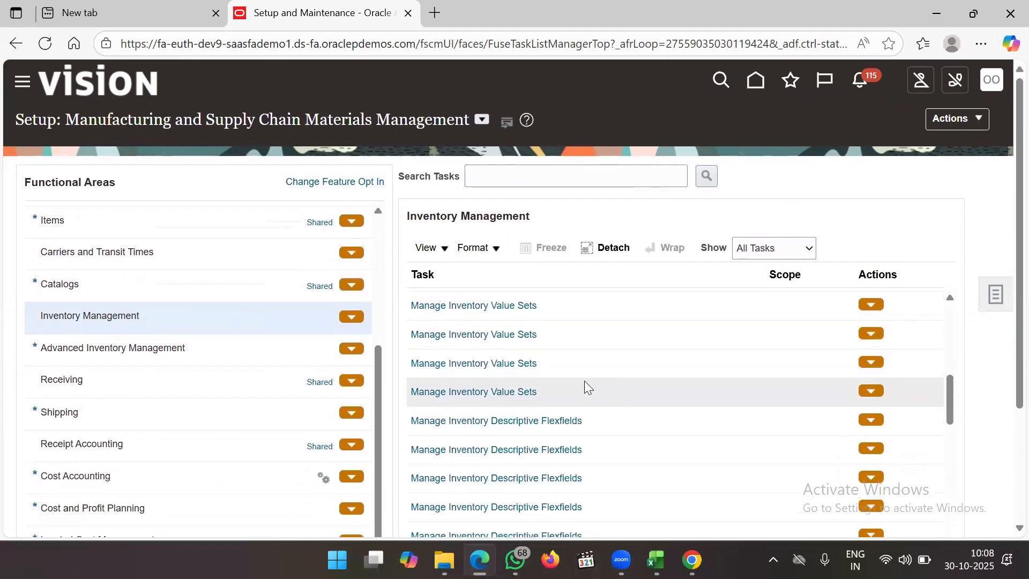
scroll(585, 385, "down", 3)
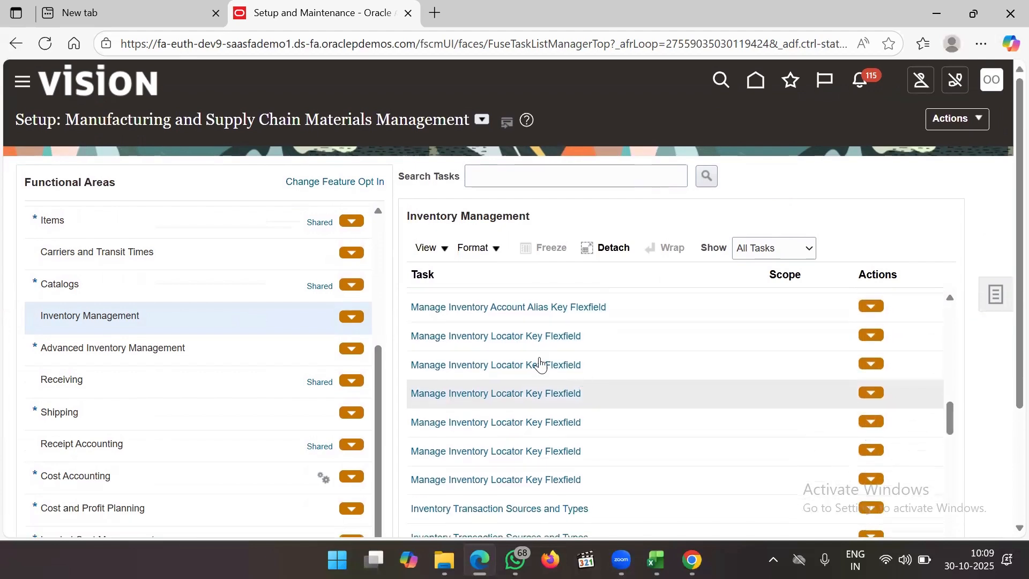
left_click(512, 338)
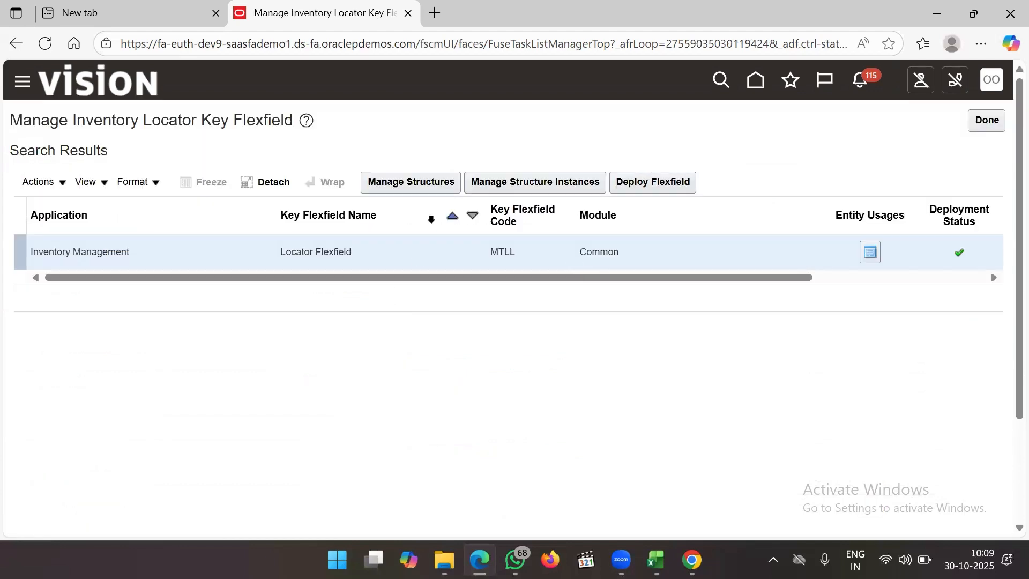
List all structures of the Locator Flexfield and start creating a new key flexfield structure.
left_click(417, 190)
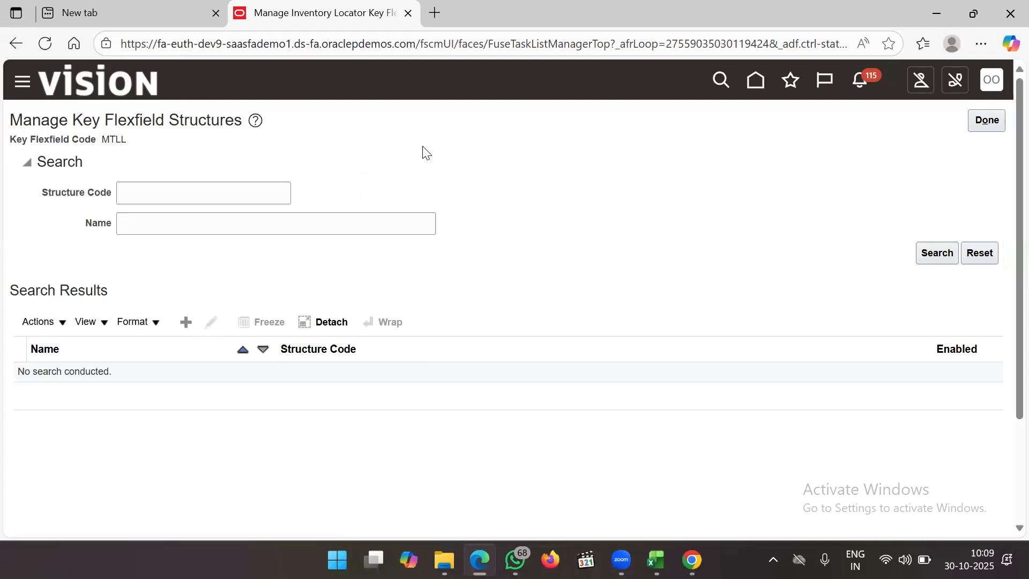
left_click(928, 259)
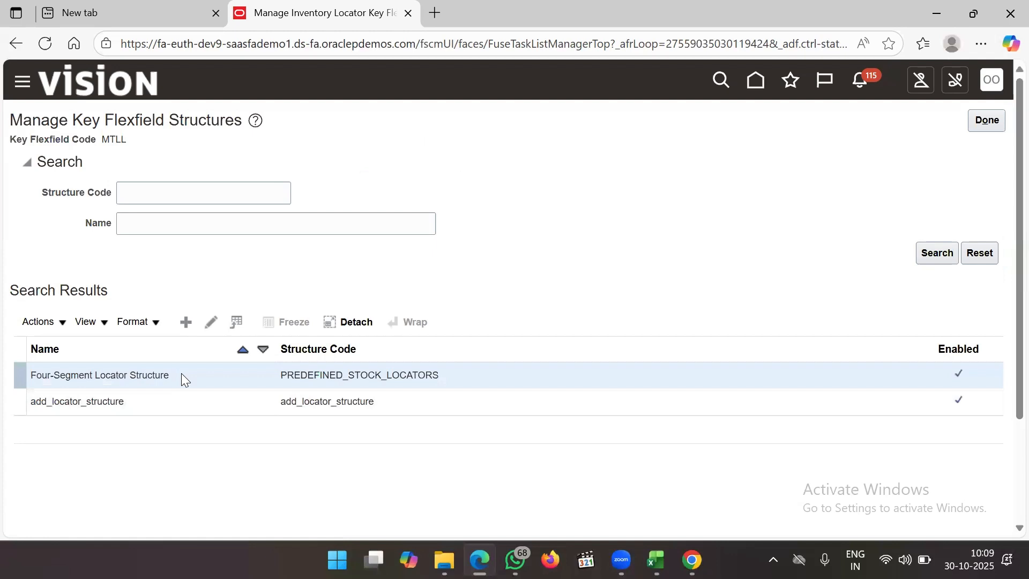
left_click(214, 323)
left_click(186, 324)
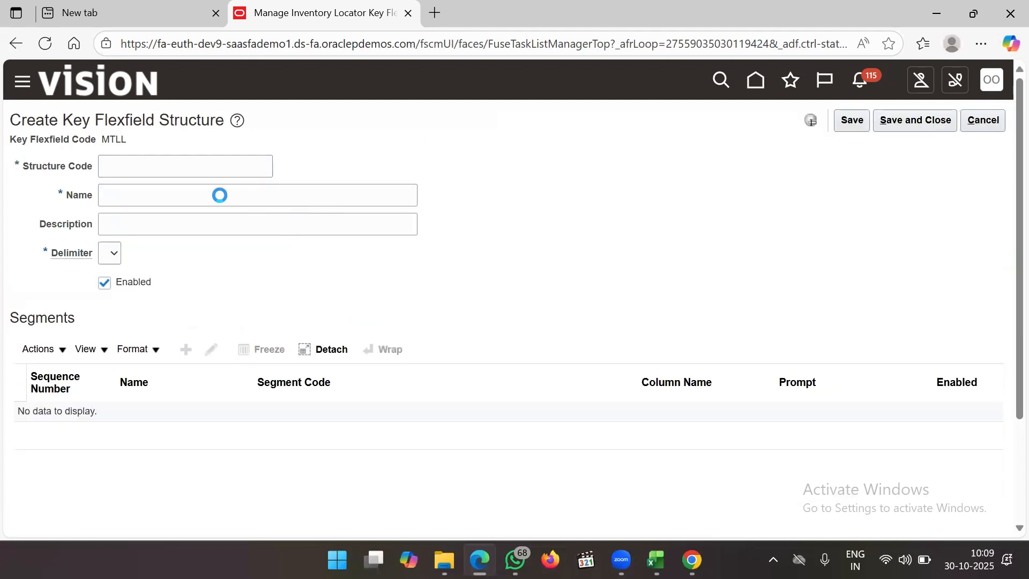
Enter ABI_01 as the structure code and "ABI Four segment structure" as the structure's name.
left_click(172, 165)
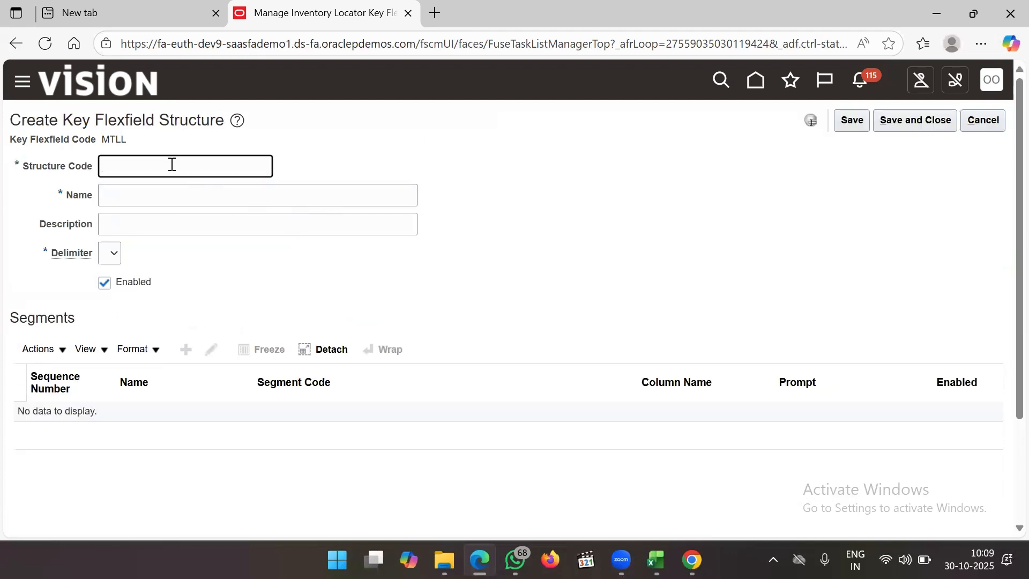
type("ABI_")
type("01")
left_click(158, 200)
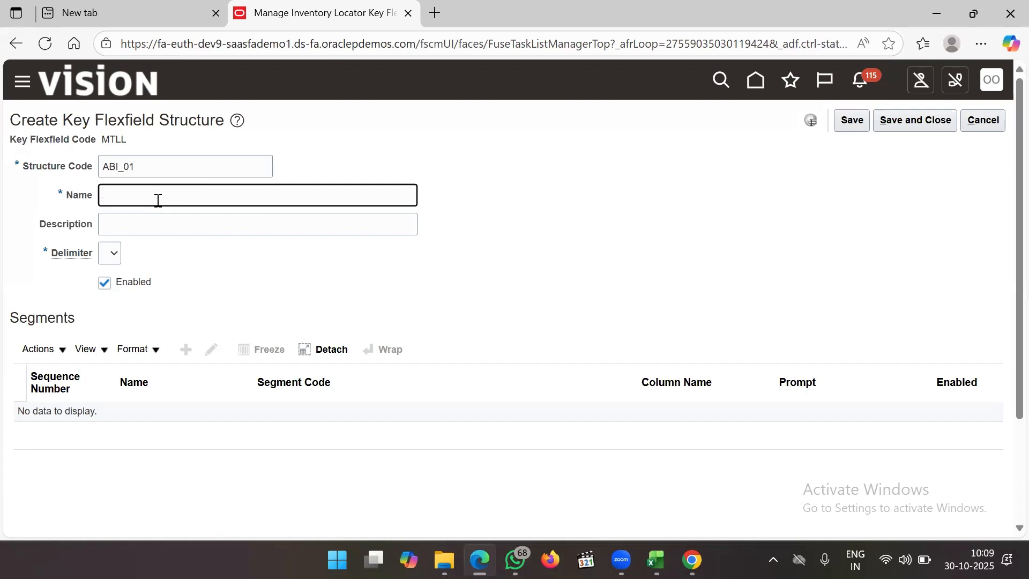
type("ABI Four segment")
type("structure")
Reuse the structure's name as its description, set the delimiter to a period and save the structure.
left_click_drag(229, 198, 85, 210)
key("ctrl+c")
left_click(137, 217)
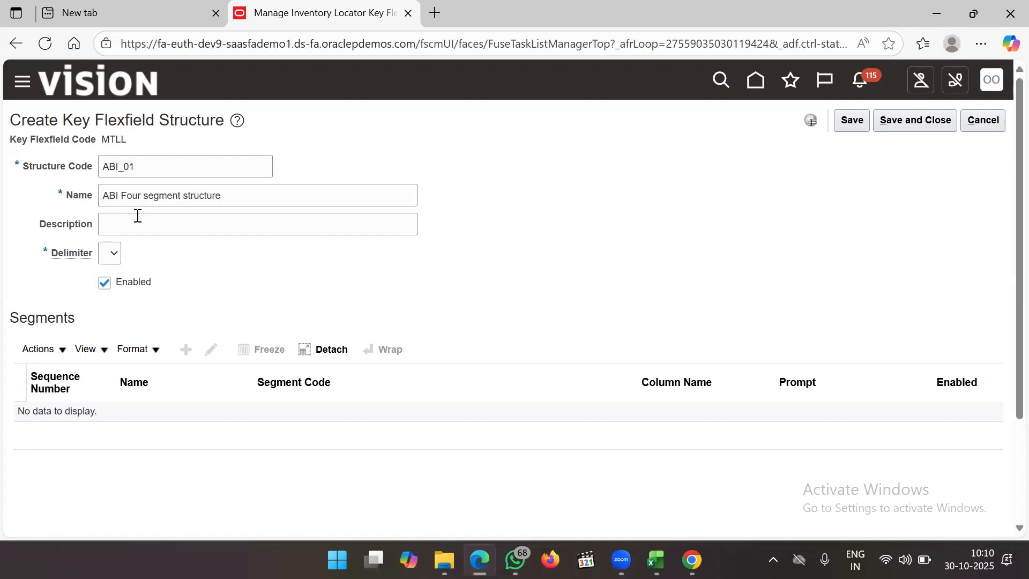
key("ctrl+v")
left_click(115, 259)
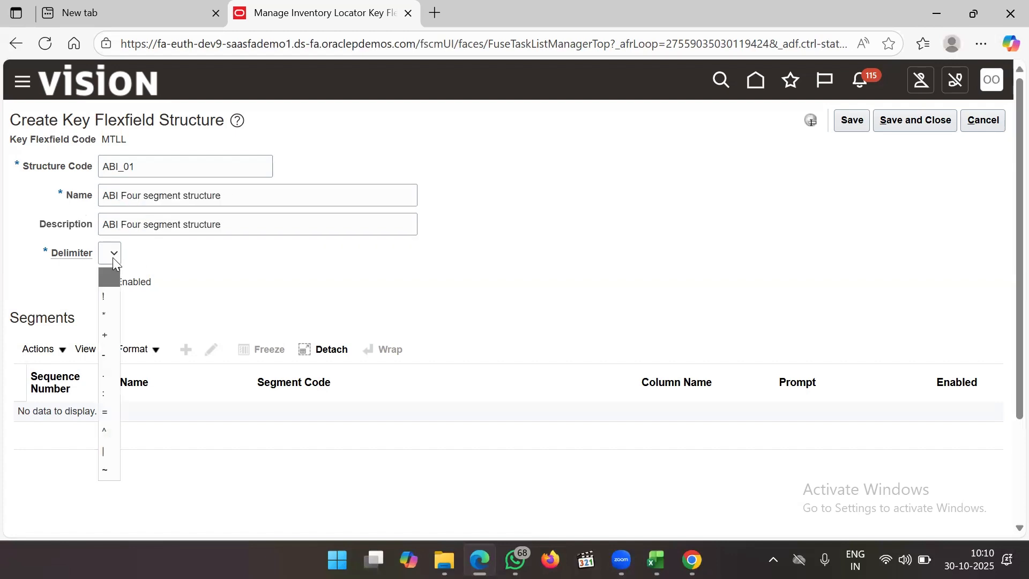
left_click(107, 369)
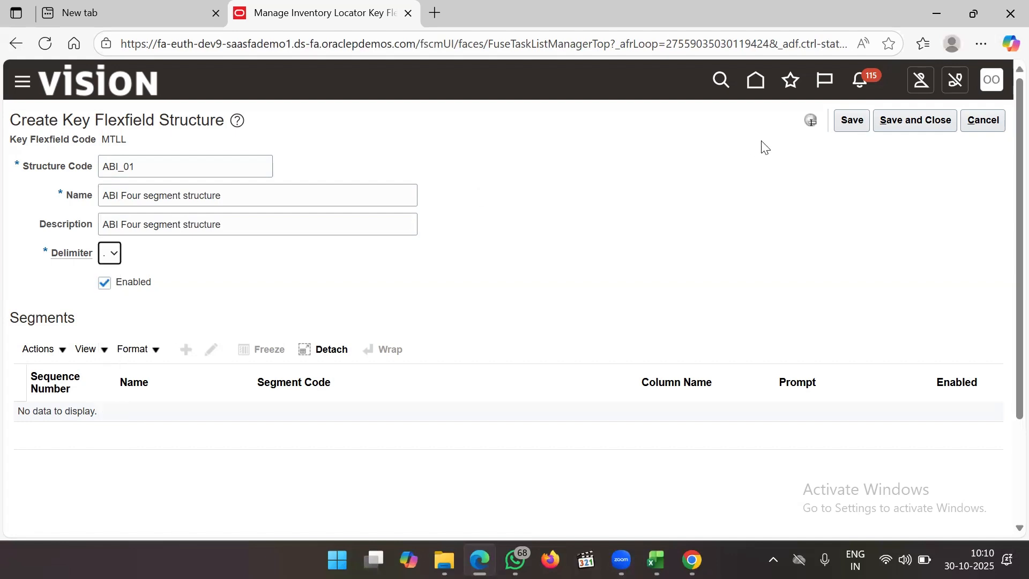
left_click(852, 119)
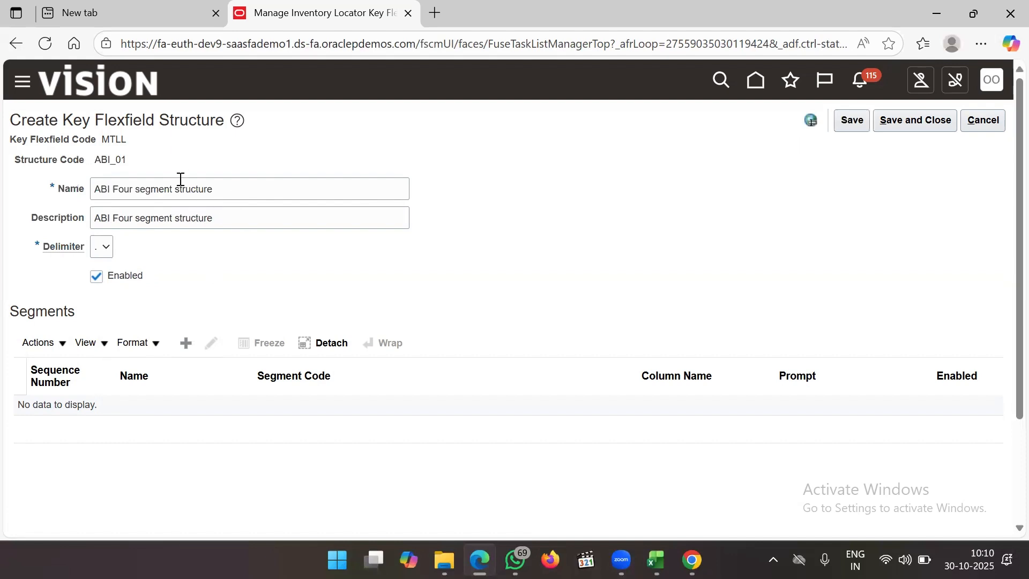
Add a segment to the ABI_01 structure with Aisle as both its segment code and name.
left_click(185, 343)
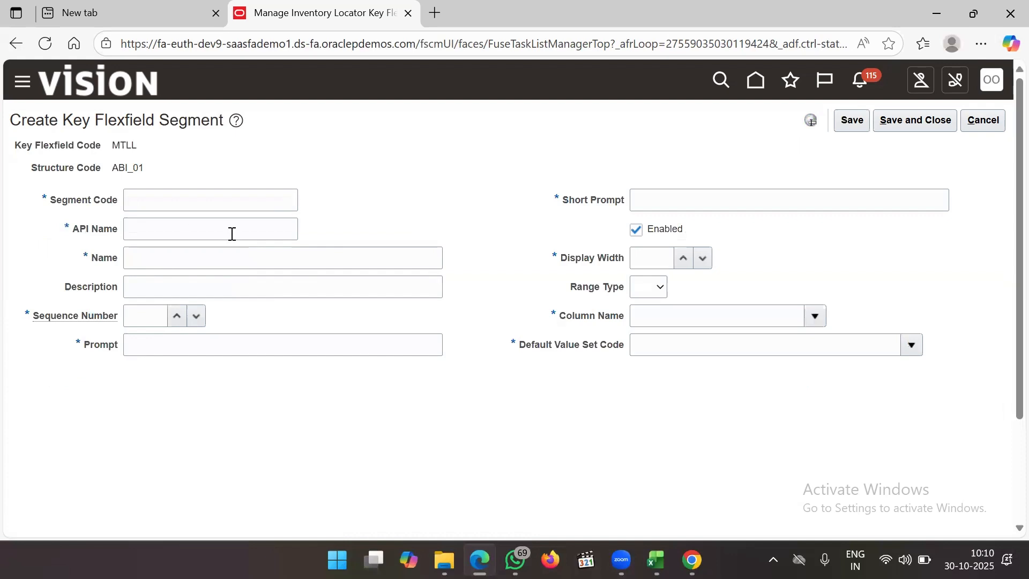
left_click(194, 201)
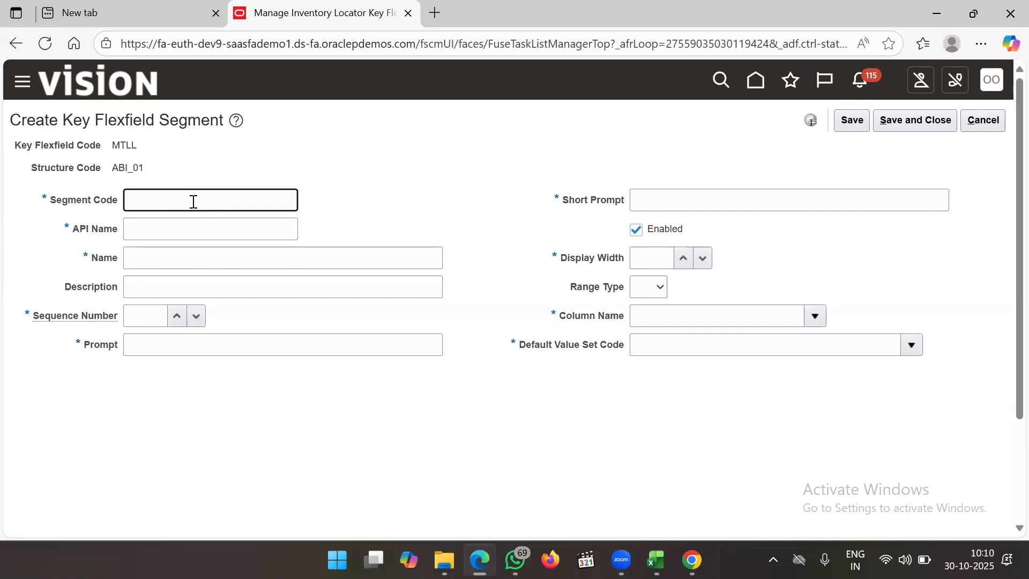
type("Aisle")
left_click_drag(155, 203, 111, 211)
key("ctrl+c")
left_click(159, 257)
key("ctrl+v")
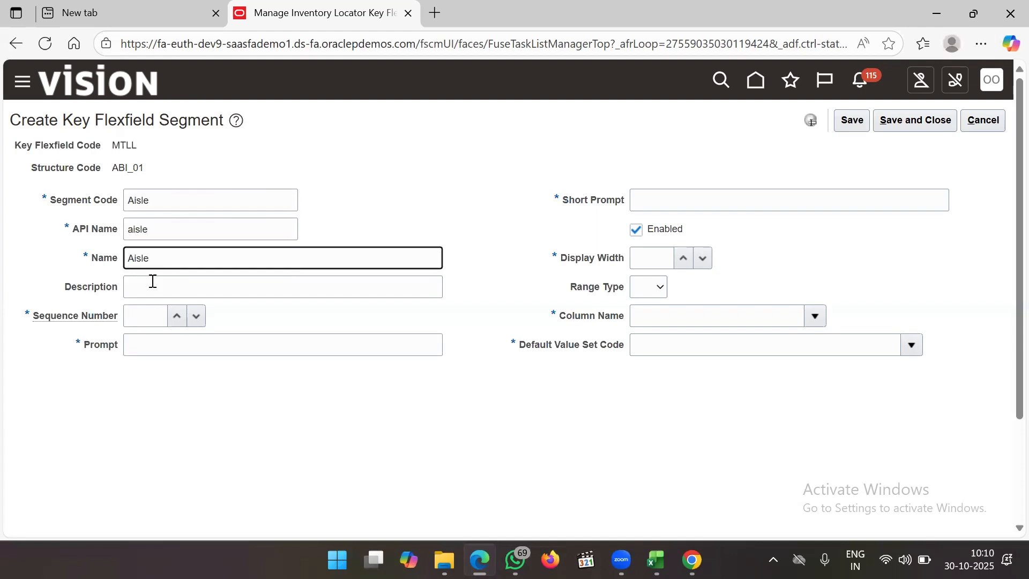
Set the segment's description and prompt to Aisle and its sequence number to 1.
left_click(148, 293)
key("ctrl+v")
left_click(145, 315)
type("1")
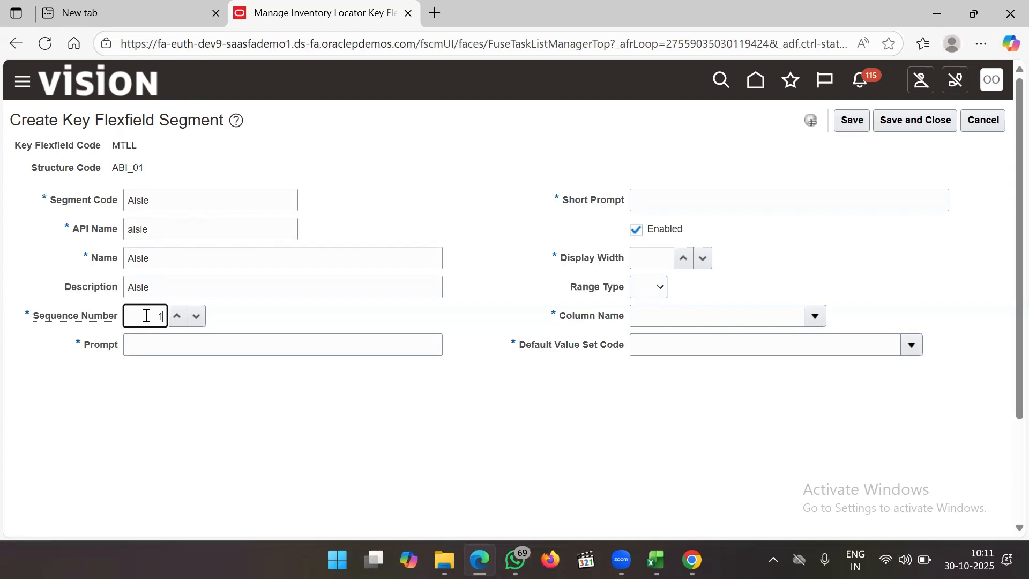
left_click(188, 347)
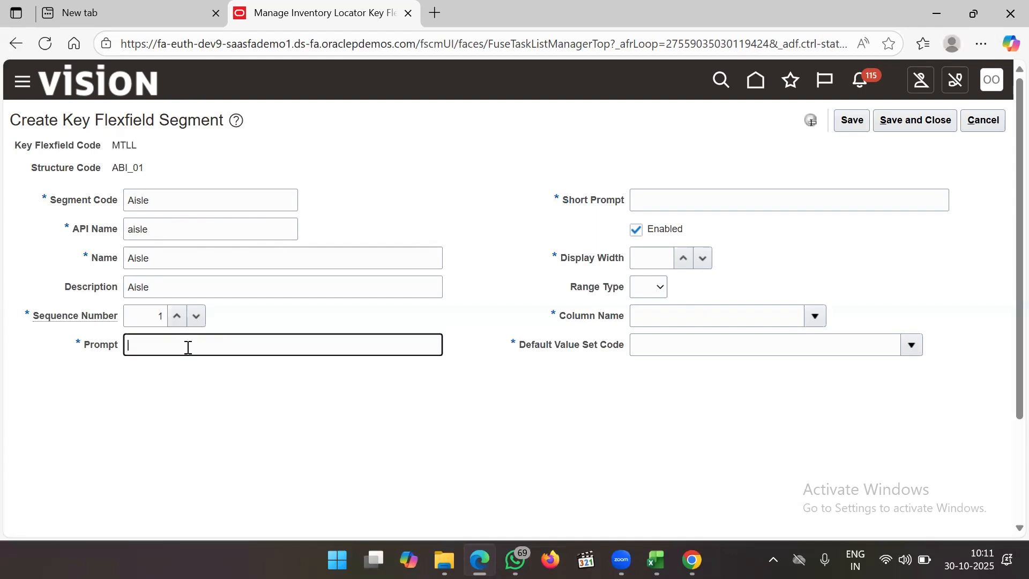
key("ctrl+v")
Give the Aisle segment the short prompt AS, a display width of 5 and the column name SEGMENT1.
left_click(679, 206)
type("AS")
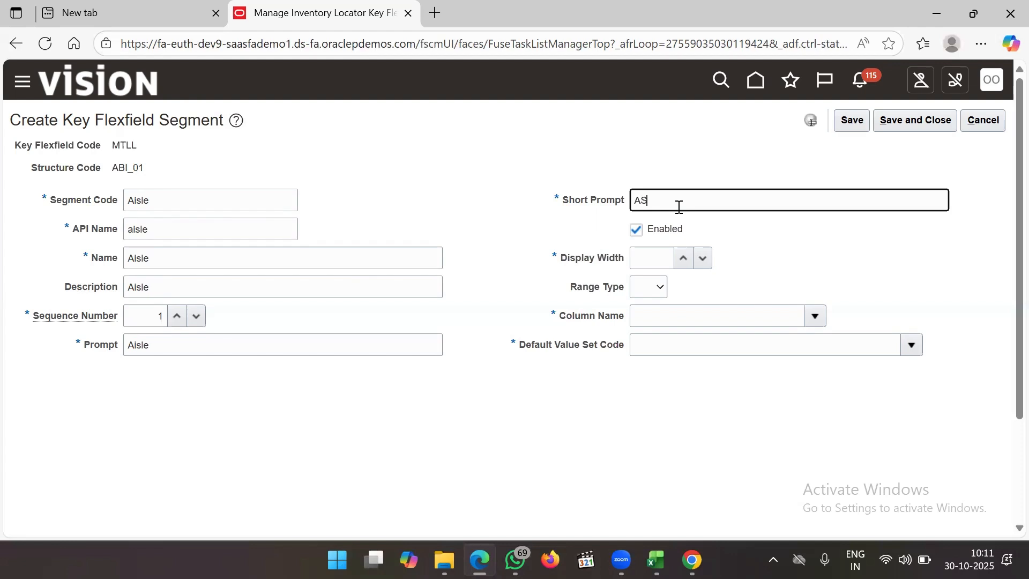
left_click(646, 264)
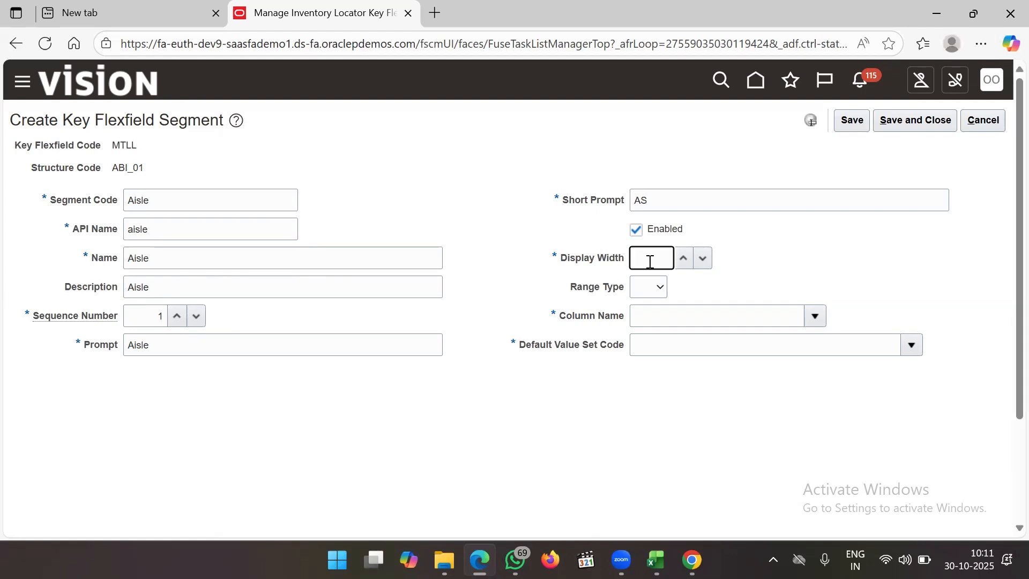
type("5")
left_click(814, 317)
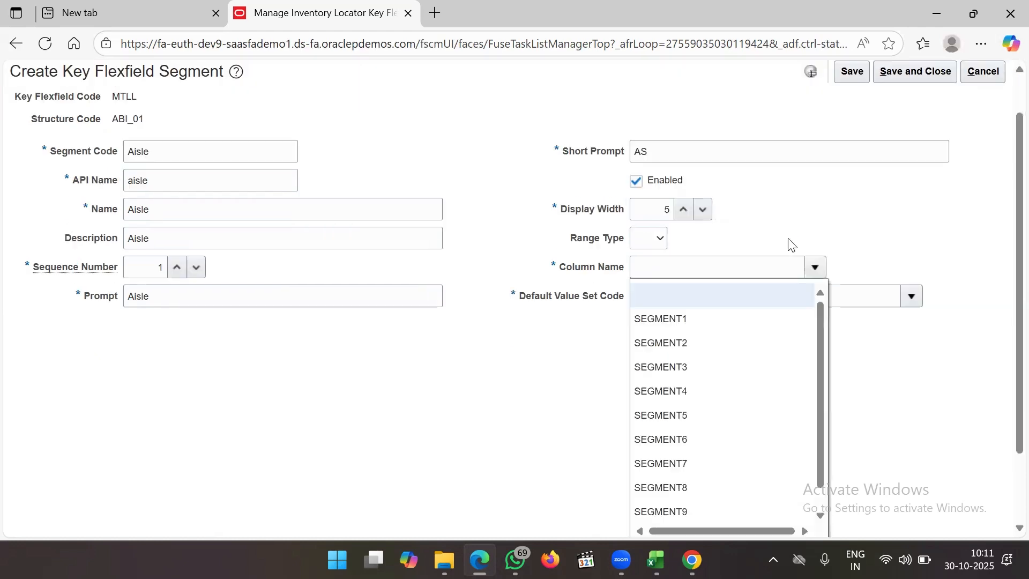
left_click(702, 324)
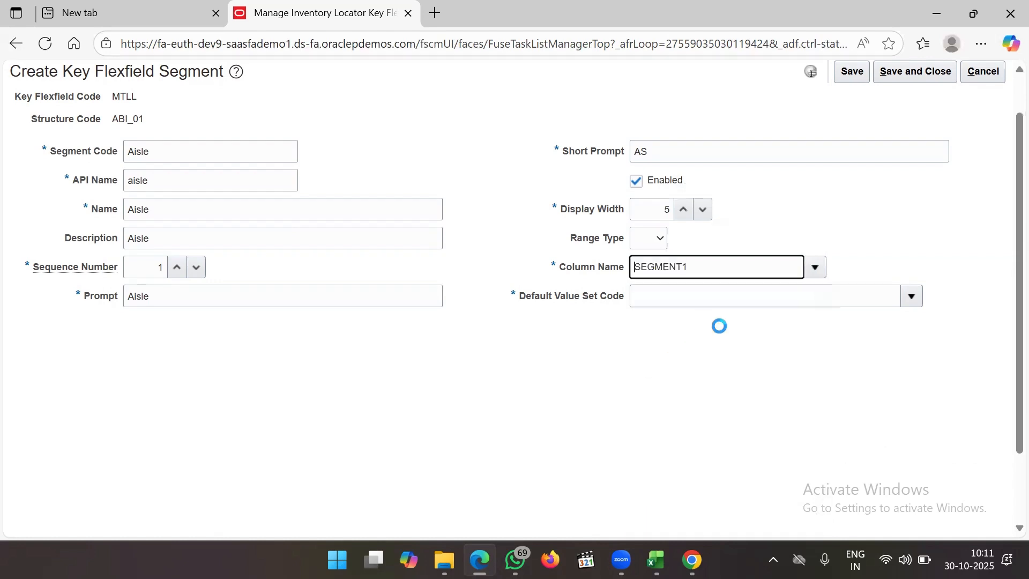
Check the available default value set codes for the Aisle segment without choosing one.
left_click(767, 303)
left_click(911, 297)
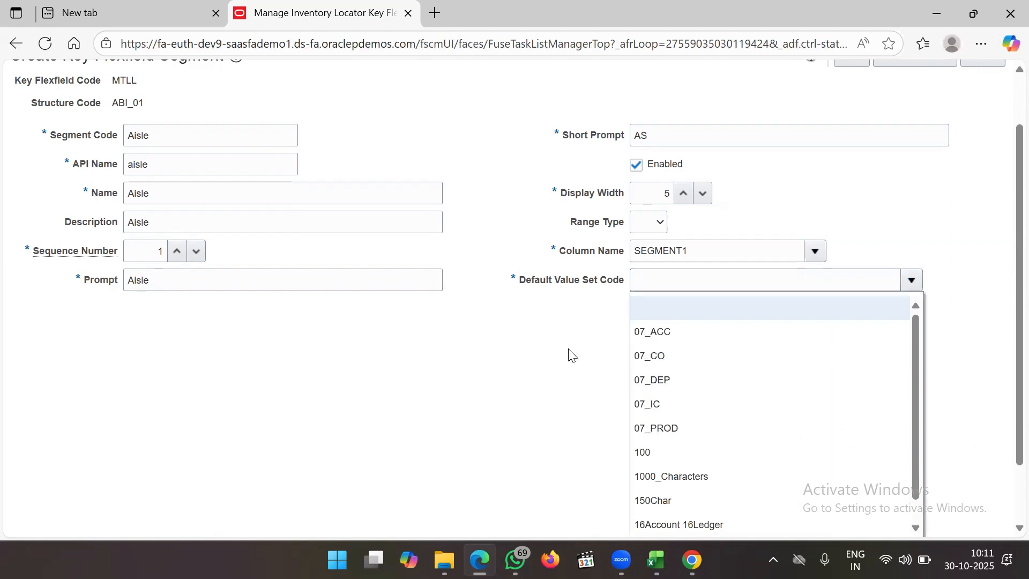
left_click(569, 355)
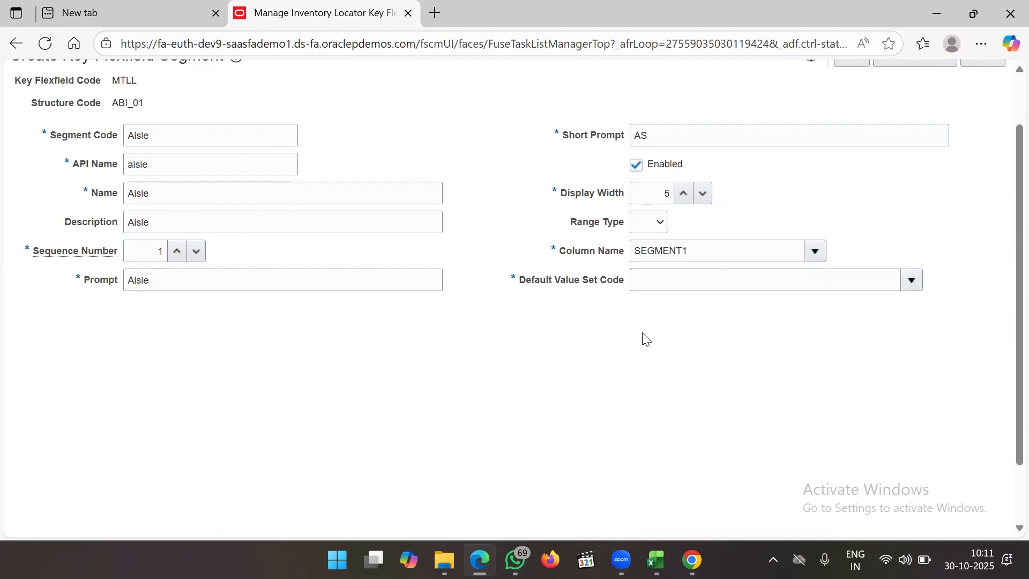
scroll(642, 339, "up", 2)
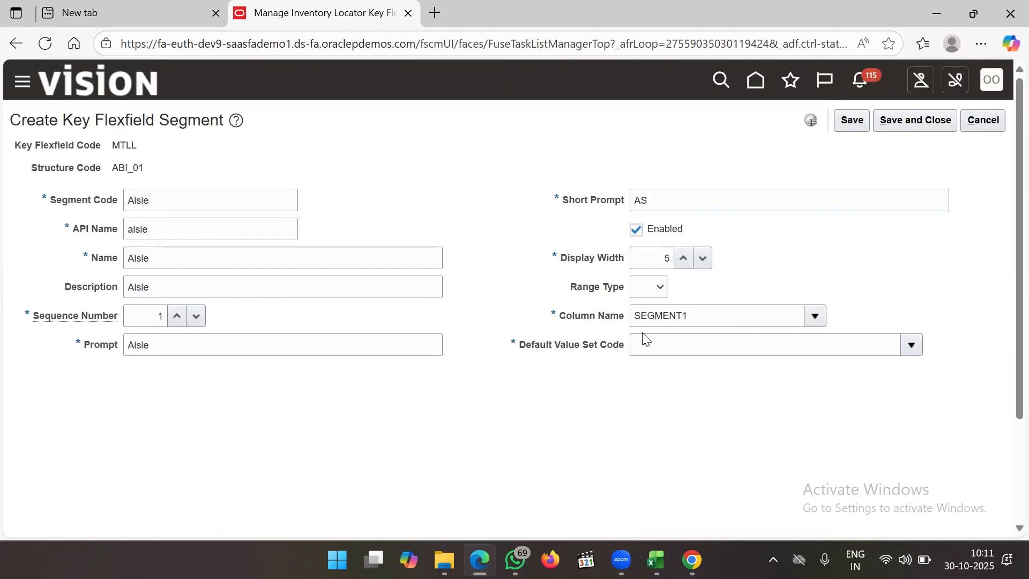
Browse the default value set codes for the new Aisle segment and cancel creating the segment.
left_click(661, 349)
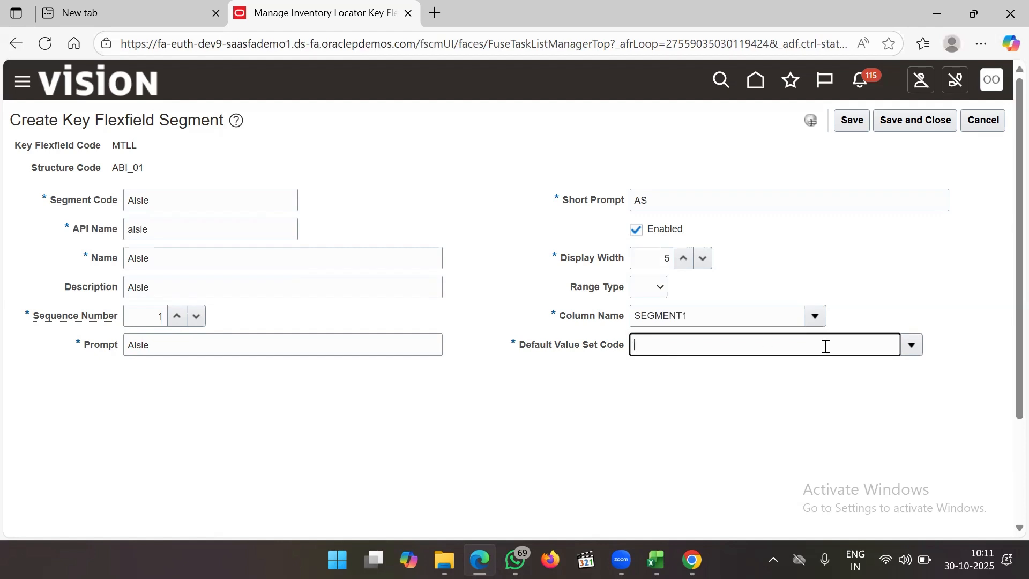
left_click(909, 345)
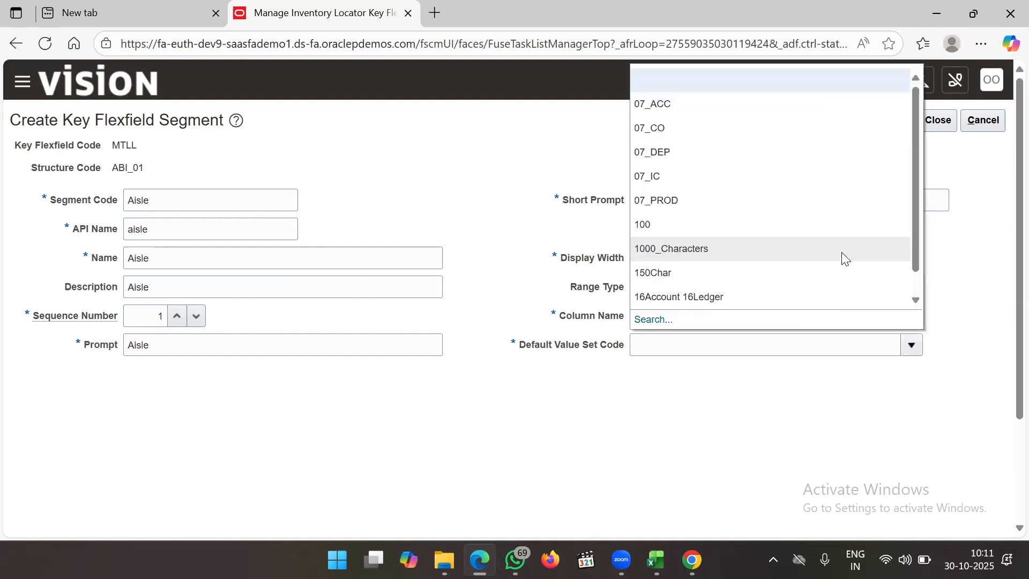
scroll(842, 258, "down", 3)
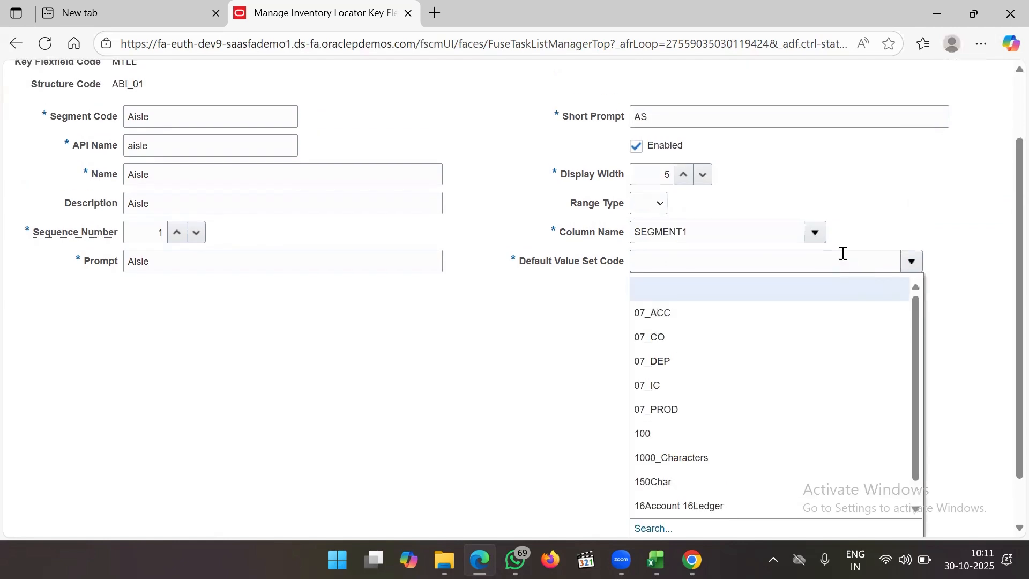
left_click(885, 159)
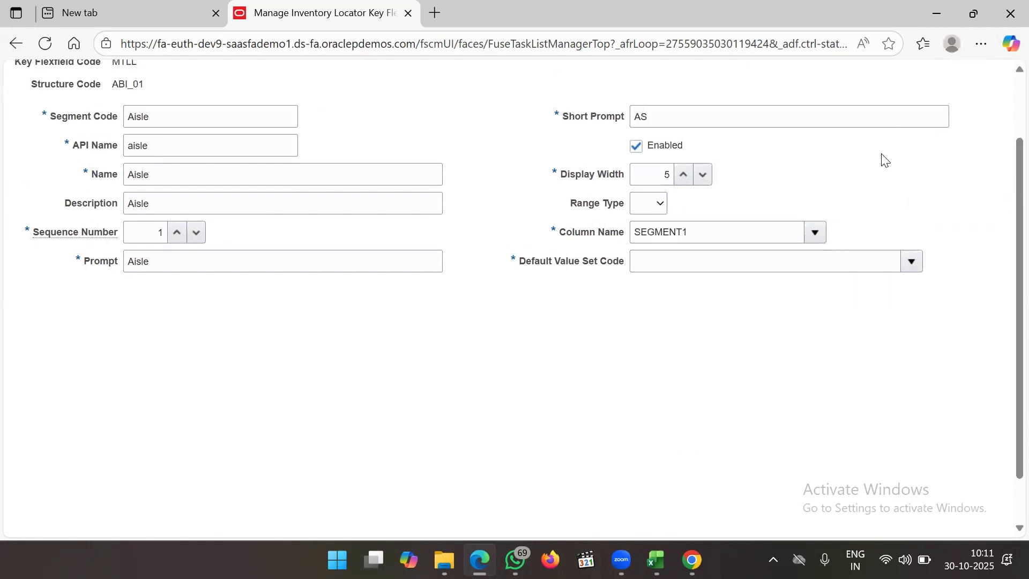
left_click(912, 256)
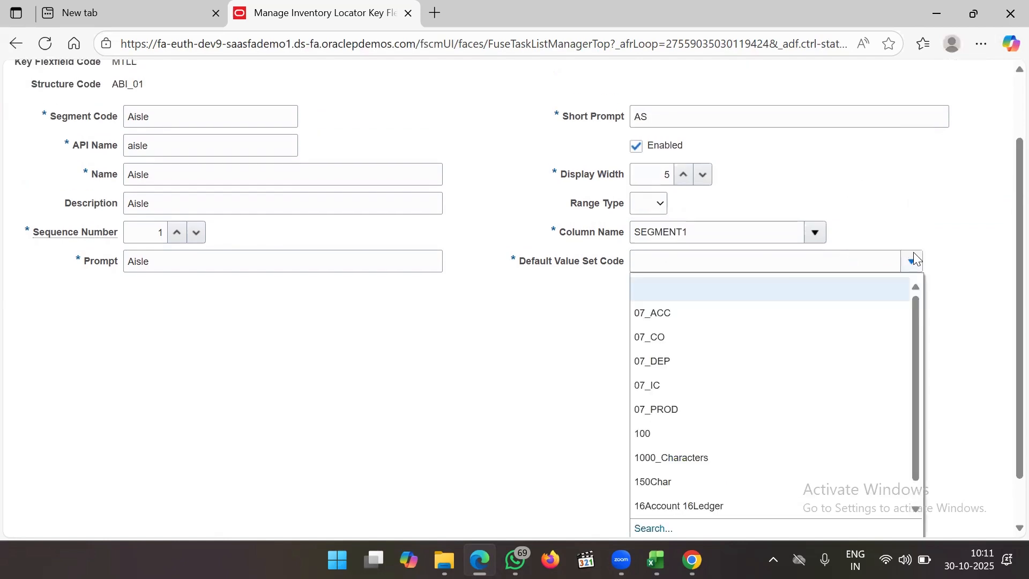
left_click(900, 177)
scroll(900, 177, "up", 3)
left_click(983, 121)
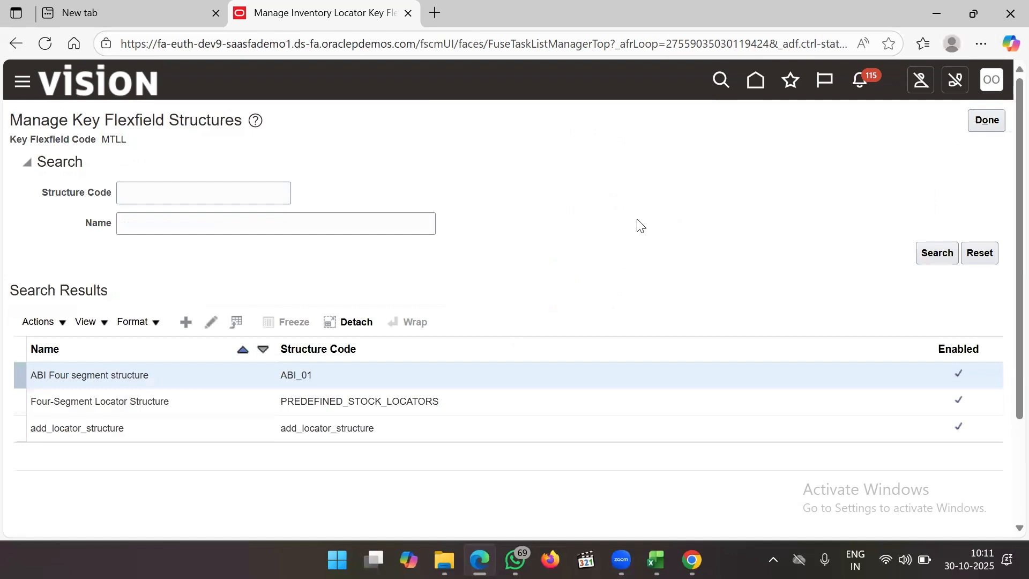
Copy the default value set code from the Aisle segment of PREDEFINED_STOCK_LOCATORS and leave the structure without saving.
left_click(212, 408)
left_click(211, 322)
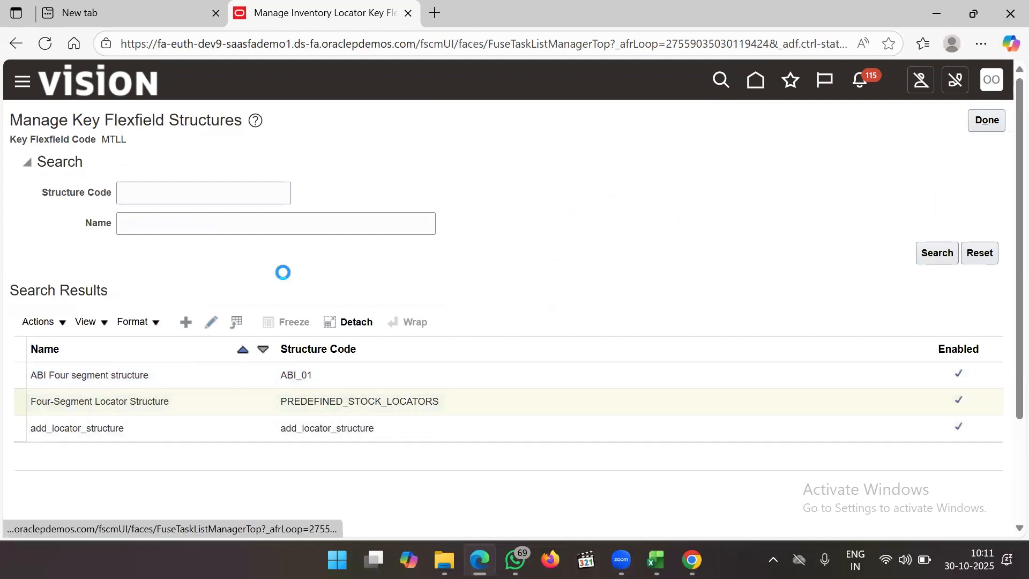
left_click(212, 343)
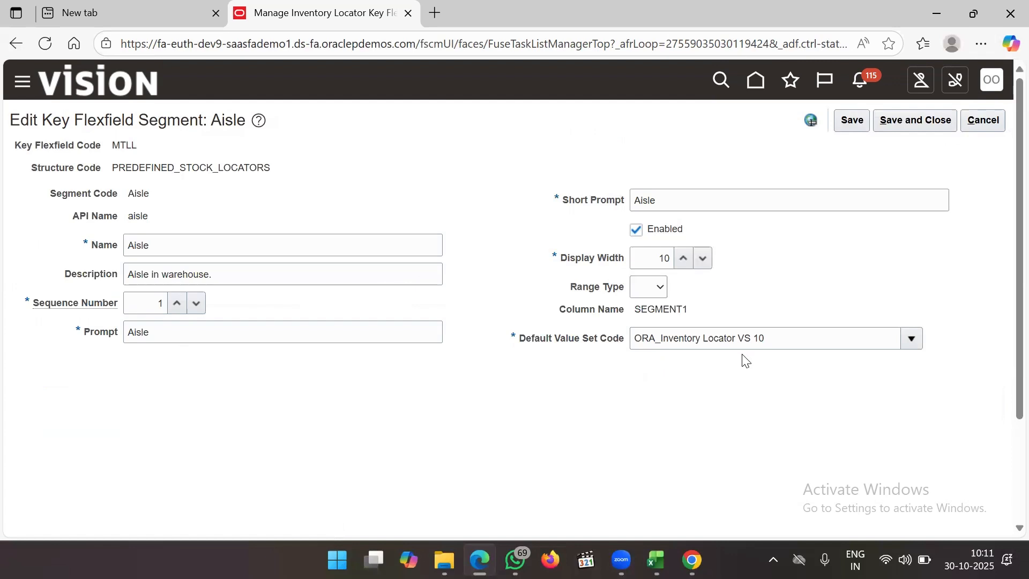
left_click(786, 339)
left_click_drag(786, 339, 623, 342)
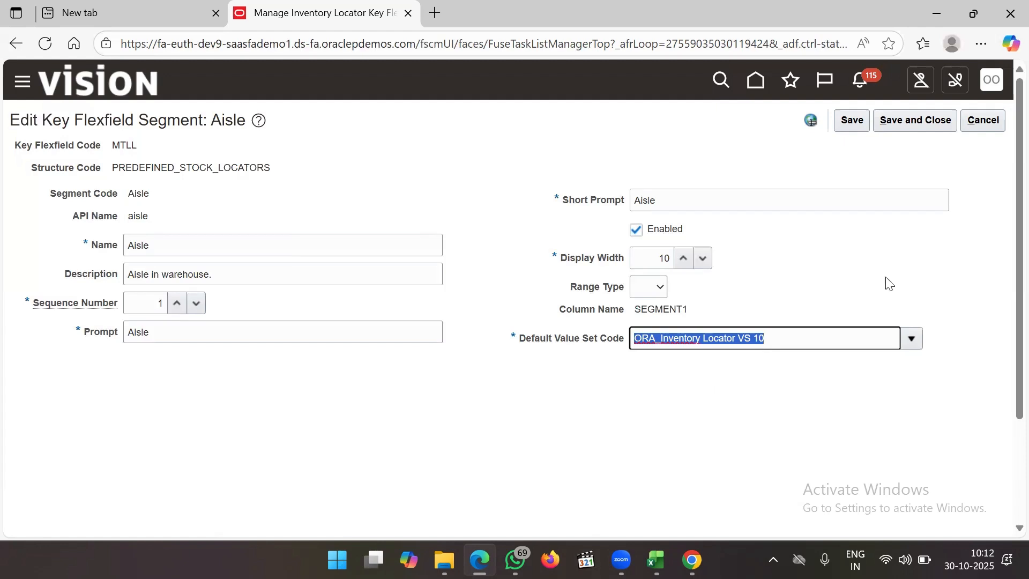
left_click(988, 123)
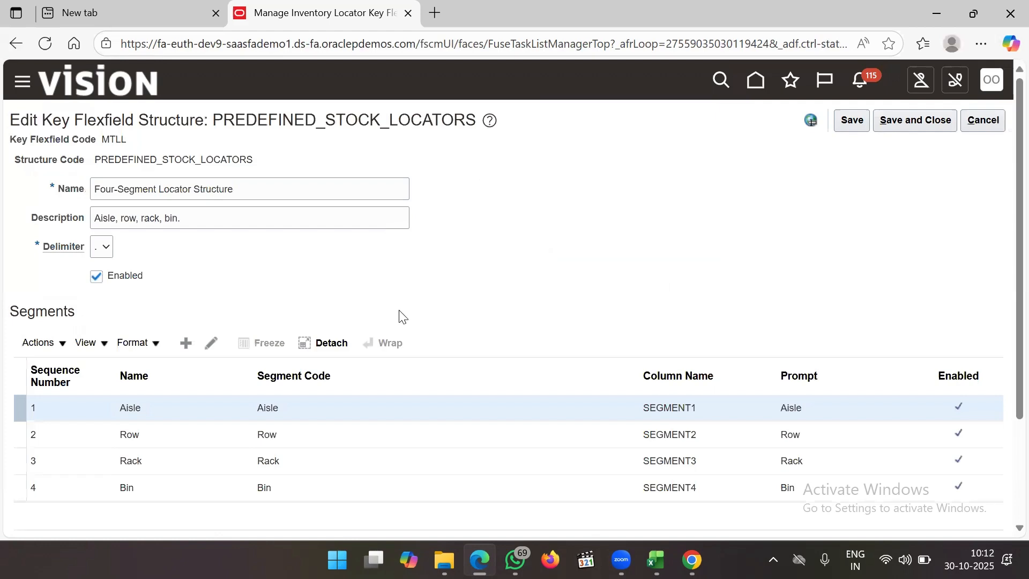
scroll(292, 273, "down", 2)
scroll(292, 273, "up", 2)
left_click(988, 129)
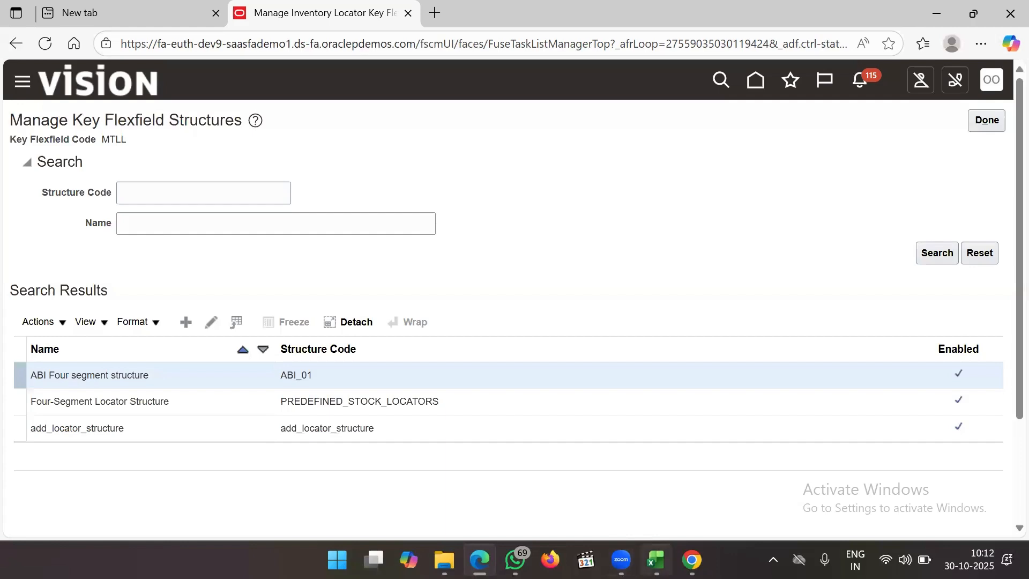
Switch to Excel and enter ORA_Inventory Locator VS 10 in cell B12 of the Inventory sheet.
left_click(655, 559)
left_click(307, 351)
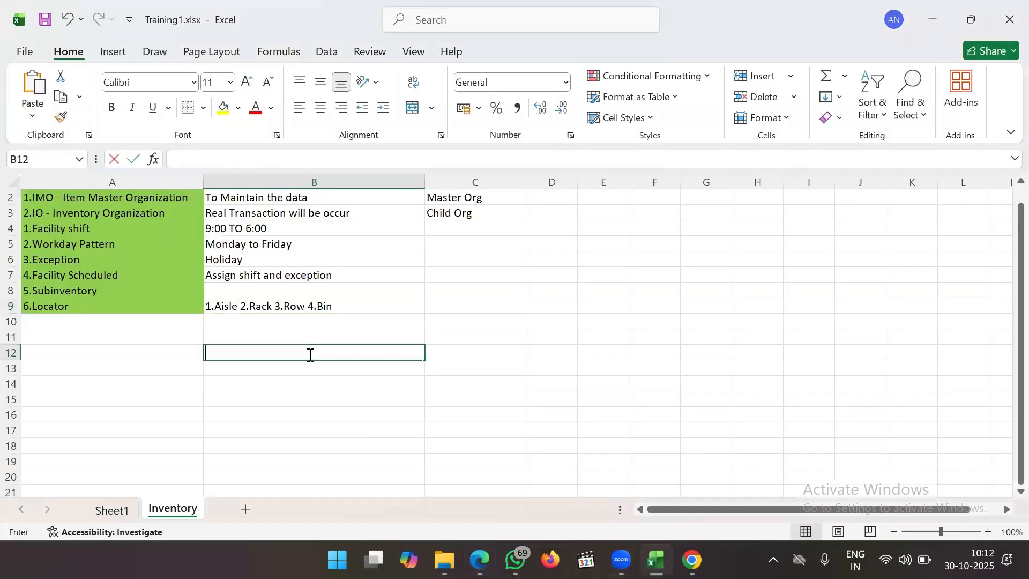
type("ORA_Inventory Locator VS 10")
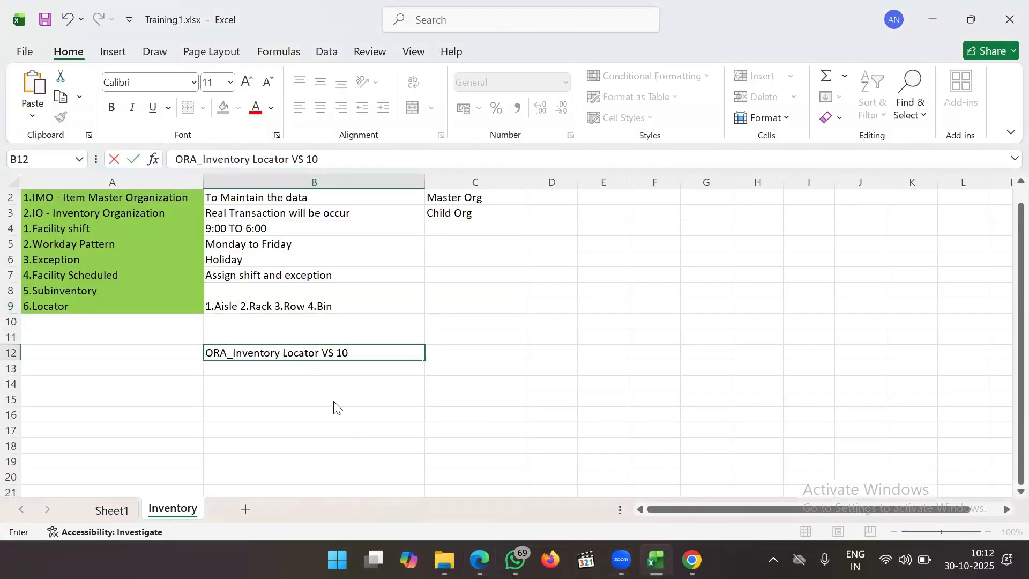
Return to Oracle Fusion and copy the default value set code from the Row segment of PREDEFINED_STOCK_LOCATORS.
key("alt+Tab")
left_click(205, 397)
left_click(217, 322)
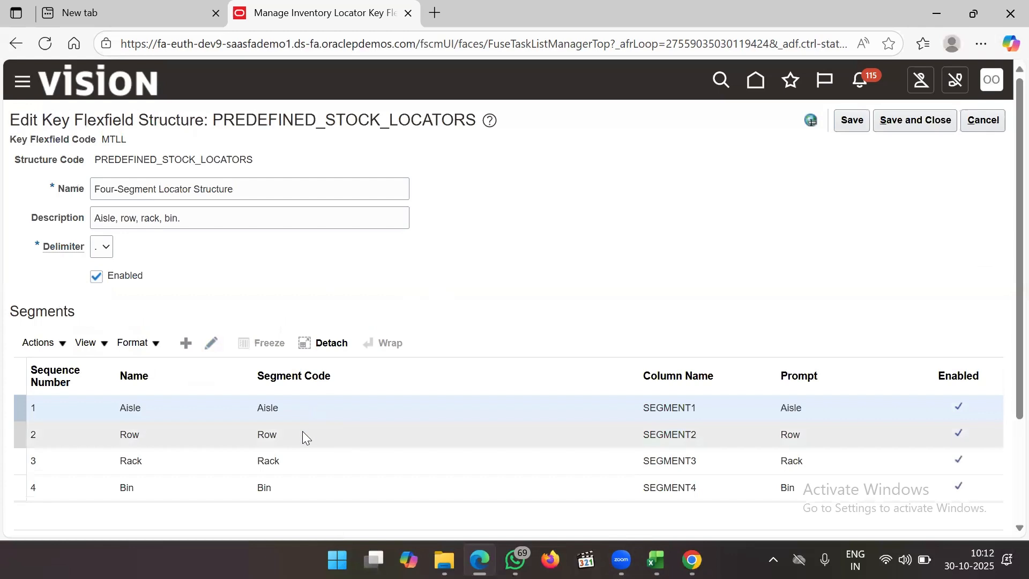
left_click(302, 434)
left_click(211, 343)
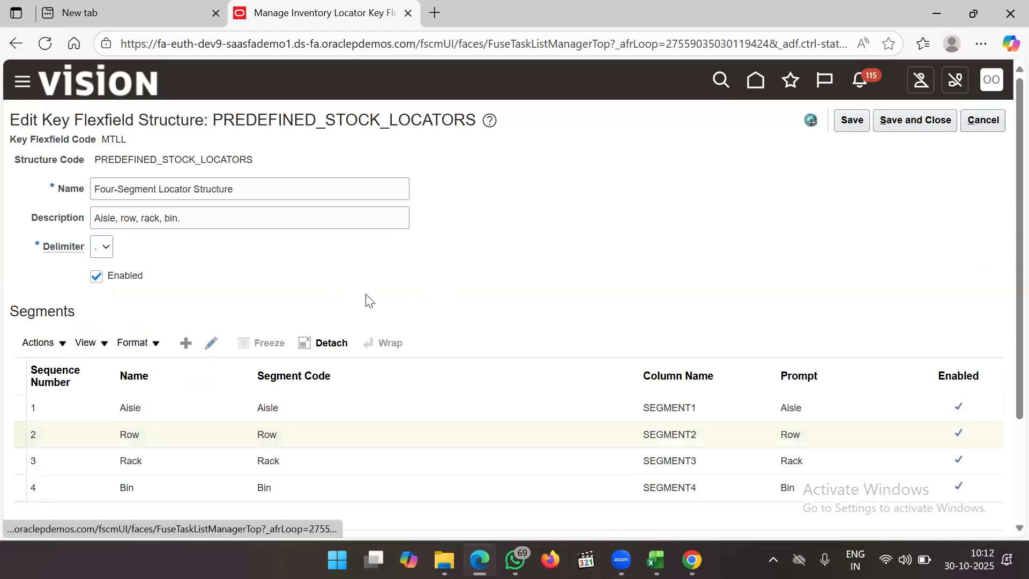
left_click_drag(785, 340, 621, 341)
key("ctrl+c")
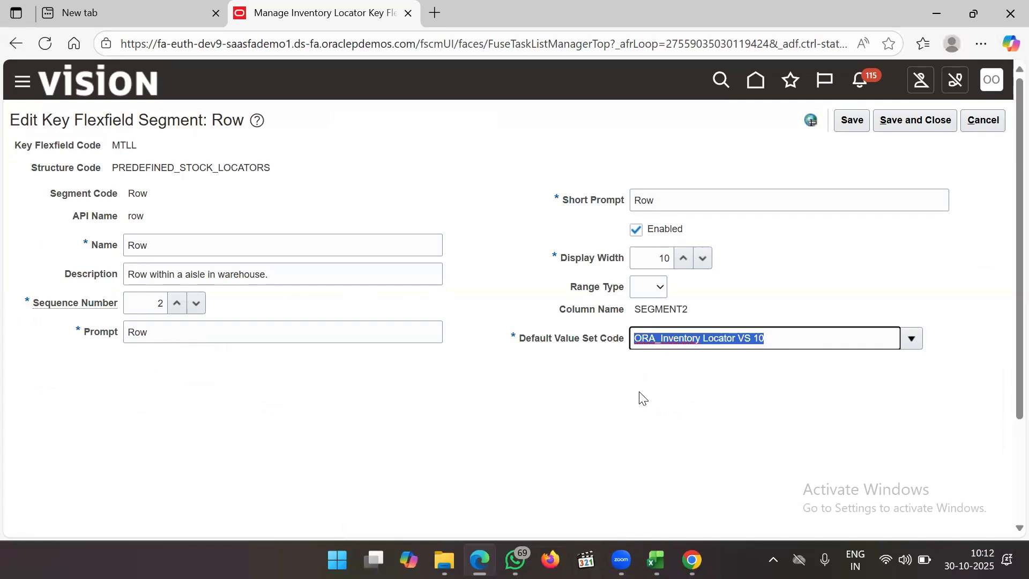
Switch to Excel and paste ORA_Inventory Locator VS 10 into cell B13 of the Inventory sheet.
key("alt+Tab")
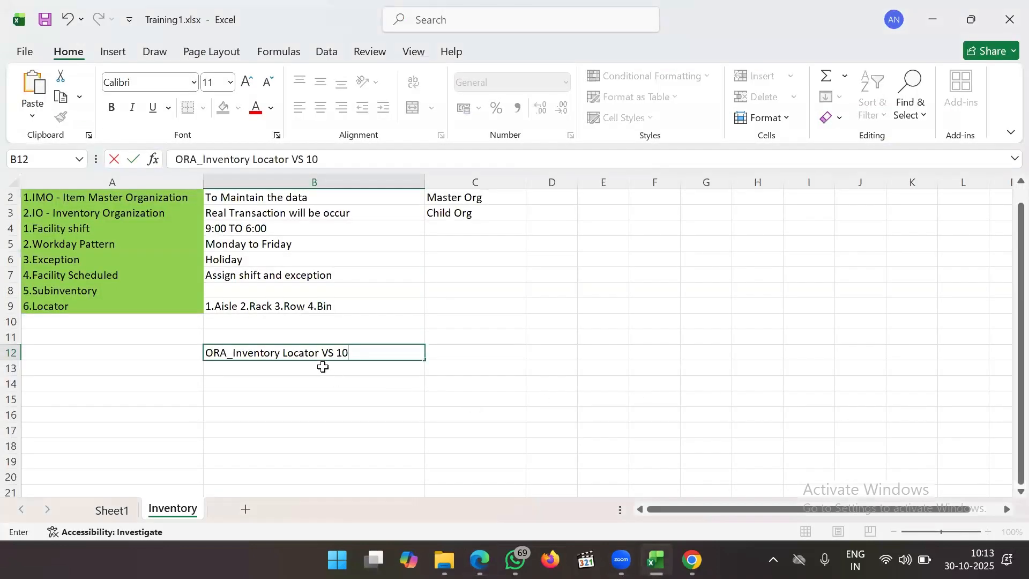
left_click(323, 368)
key("ctrl+v")
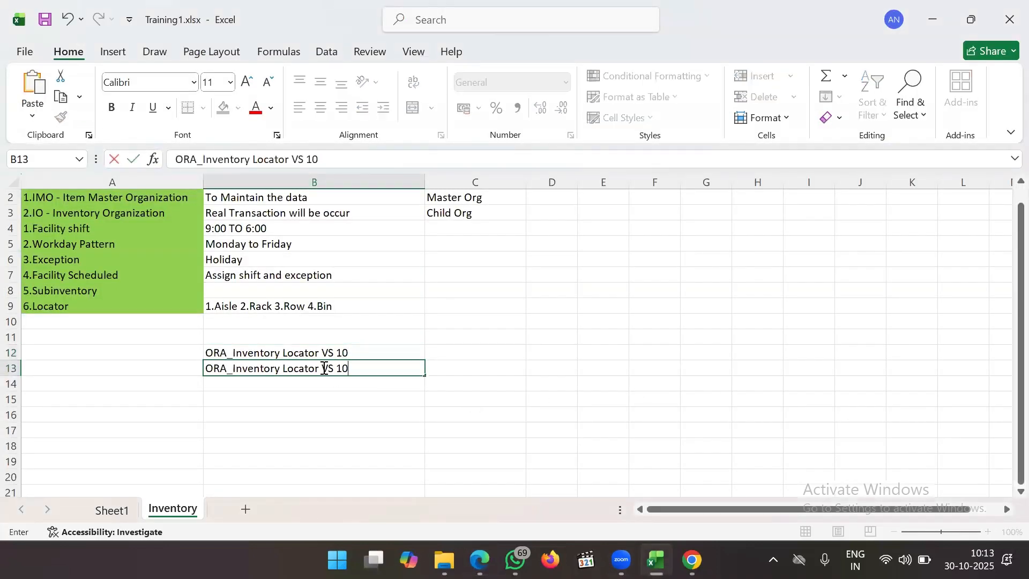
left_click(368, 385)
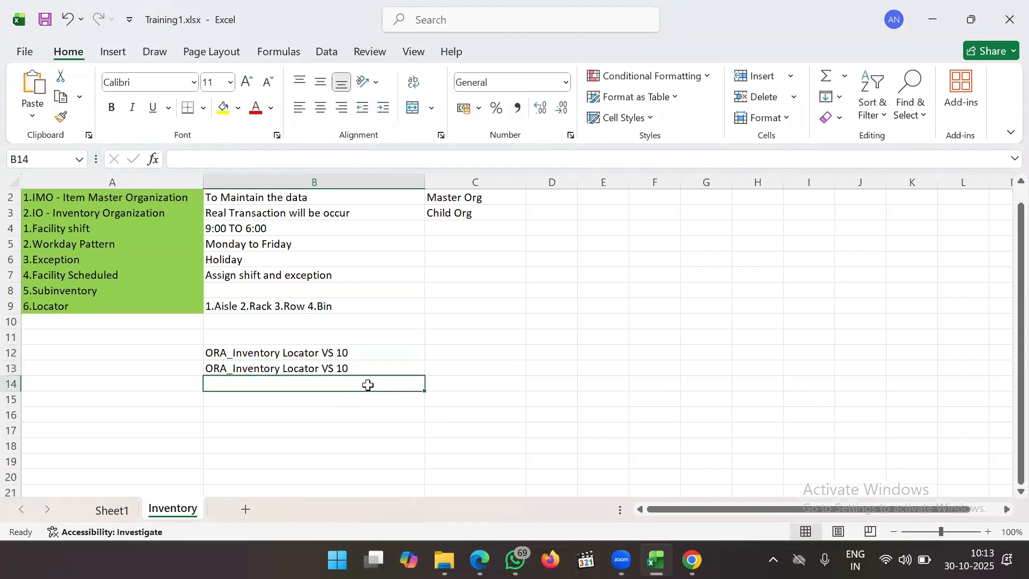
Return to Oracle Fusion, check the Rack segment's default value set code in PREDEFINED_STOCK_LOCATORS, and leave the structure without saving.
key("alt+Tab")
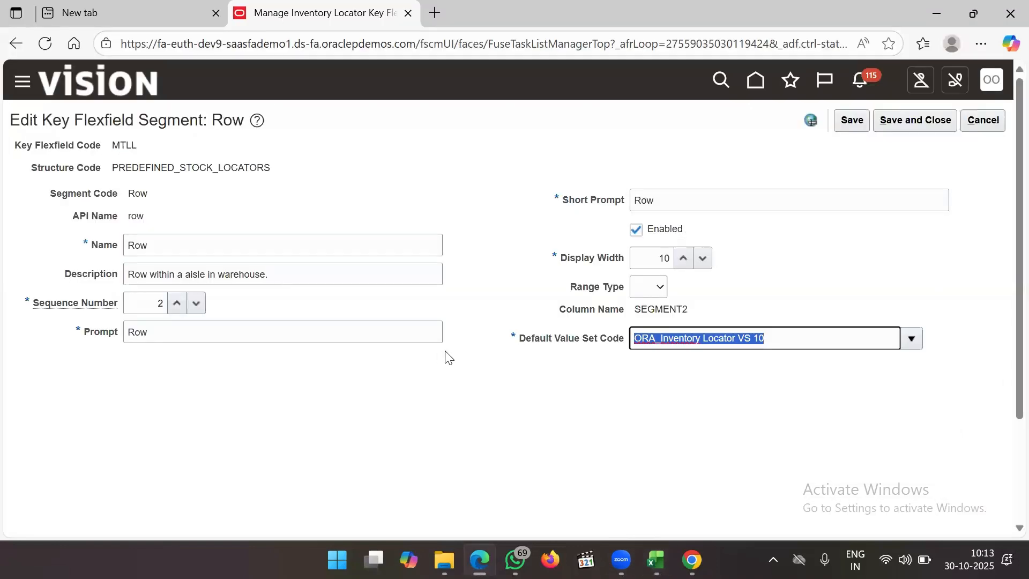
left_click(988, 128)
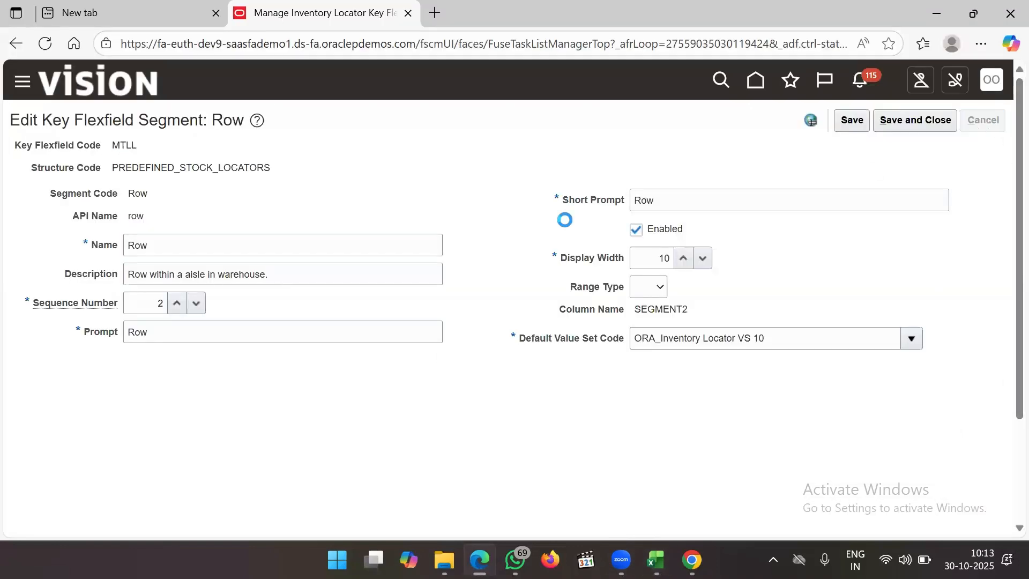
left_click(378, 460)
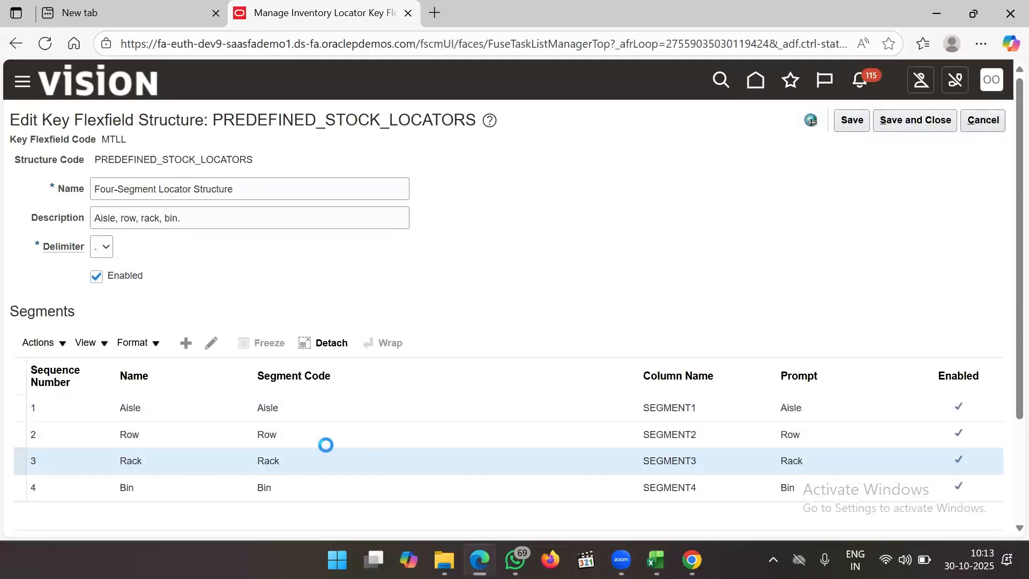
left_click(213, 342)
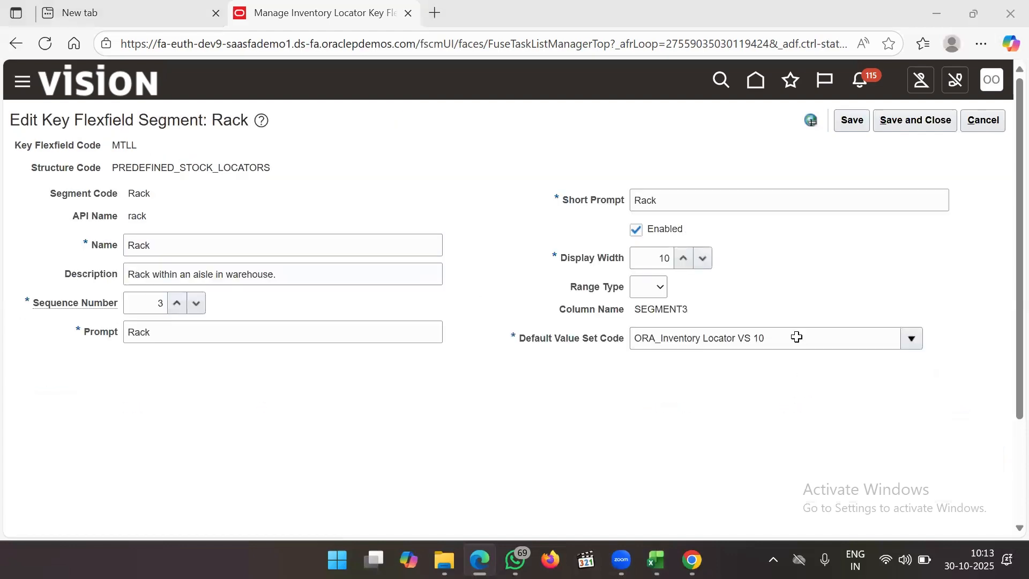
key("alt+Tab")
key("alt+Tab")
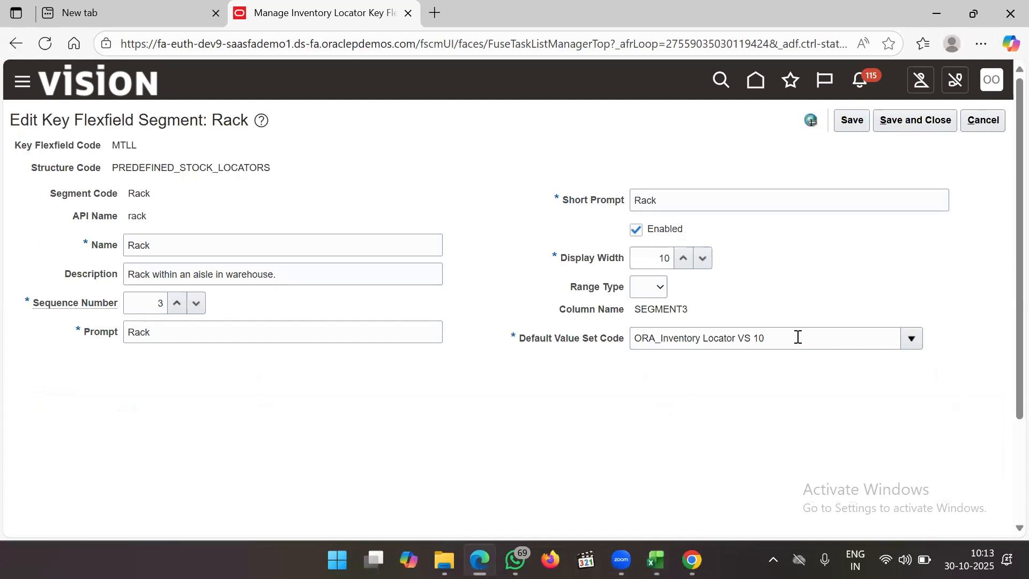
left_click(983, 120)
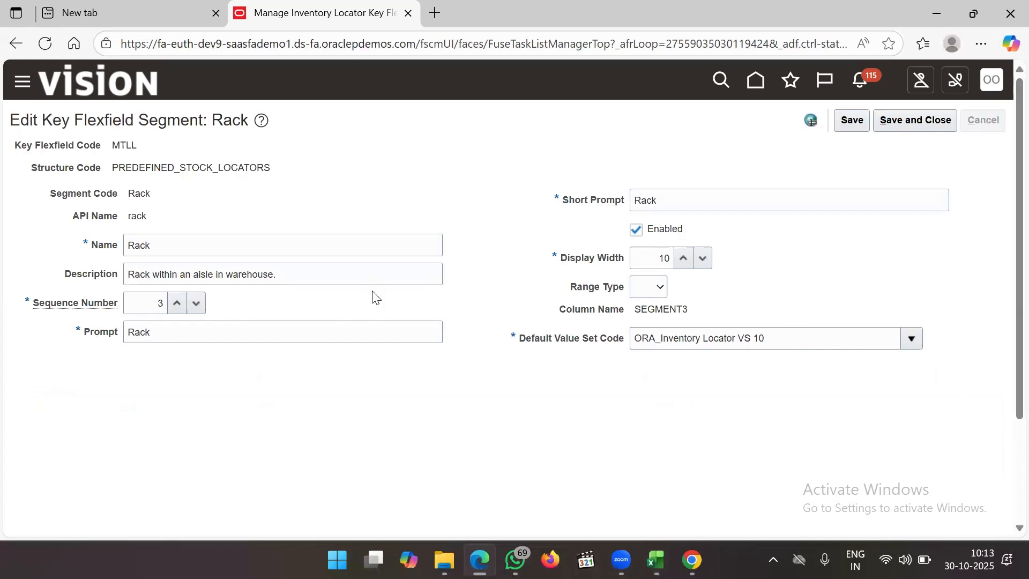
left_click(967, 124)
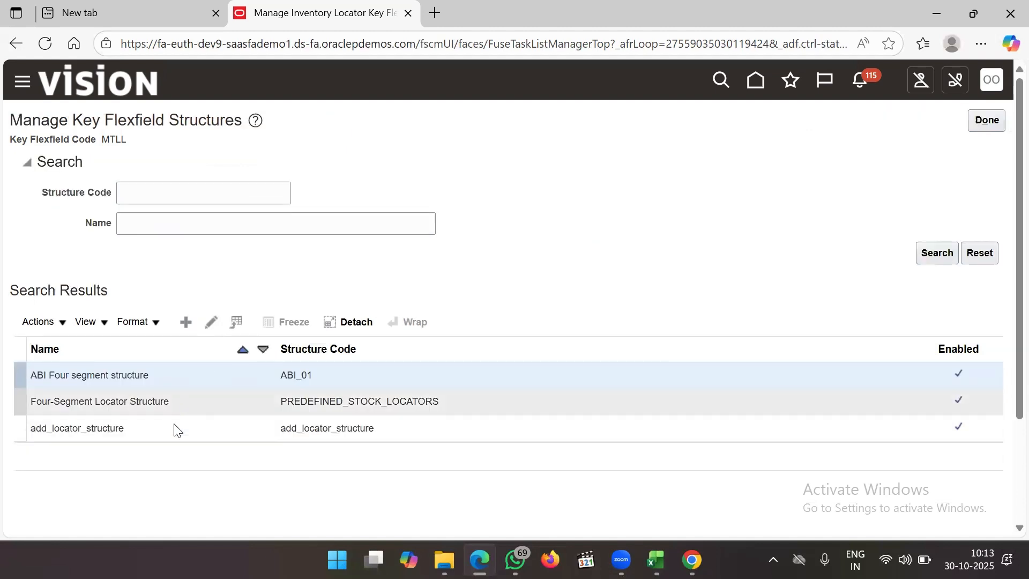
Add a new segment to the ABI_01 structure with Aisle as its segment code and name.
left_click(218, 369)
left_click(211, 326)
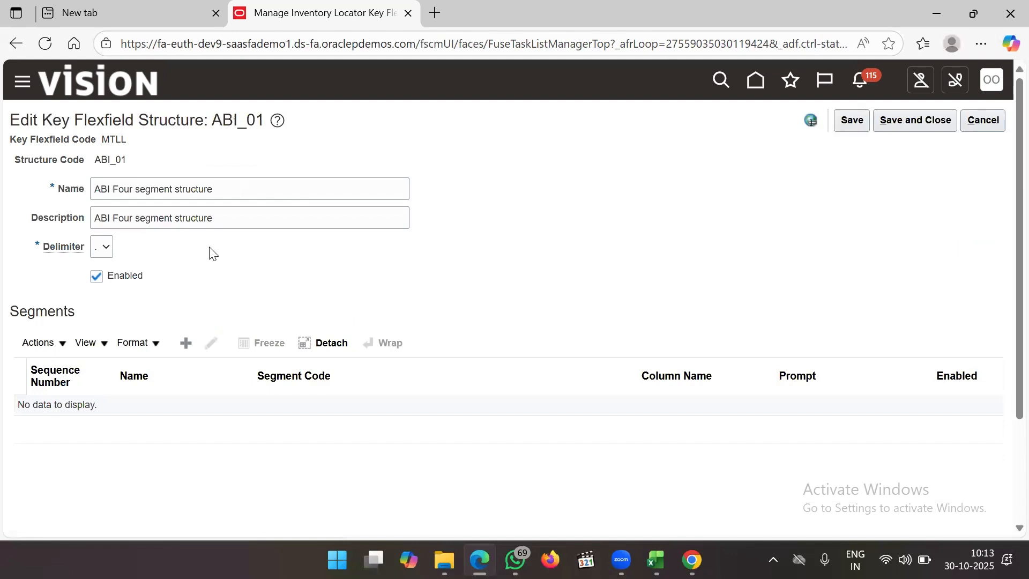
left_click(187, 344)
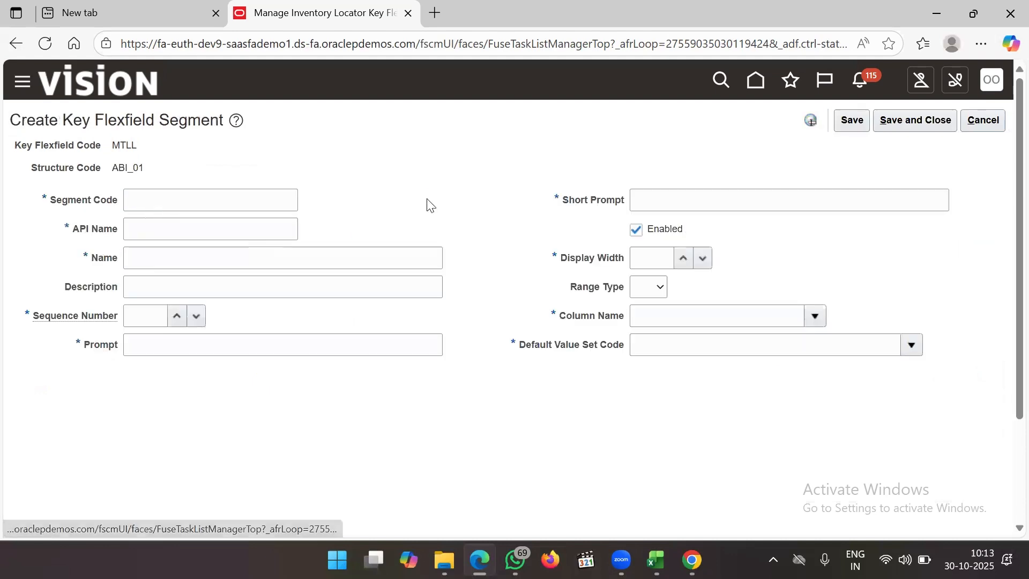
left_click(177, 200)
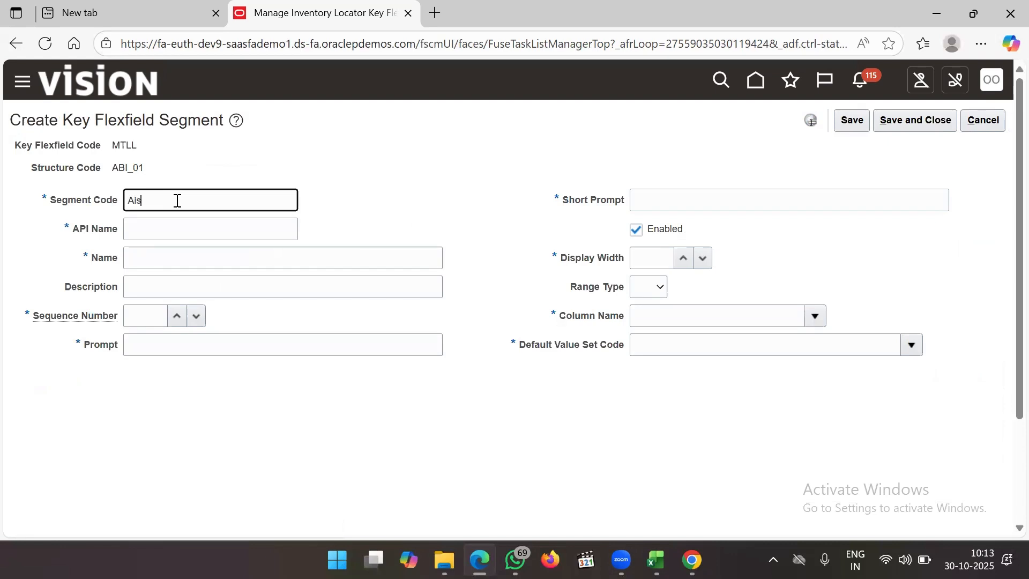
type("Aisle")
left_click_drag(153, 202, 97, 204)
key("ctrl+c")
left_click(143, 258)
key("ctrl+v")
Set the new segment's description and prompt to Aisle and its sequence number to 1.
left_click(152, 284)
key("ctrl+v")
left_click(153, 316)
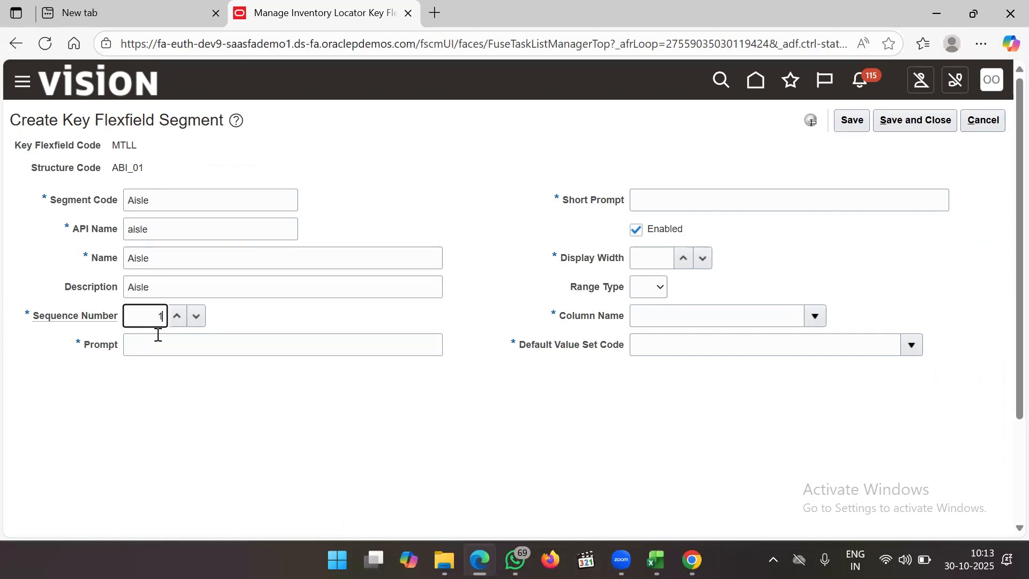
left_click(155, 336)
key("ctrl+v")
Give the Aisle segment the short prompt As, a display width of 5 and the column name SEGMENT1.
left_click(657, 199)
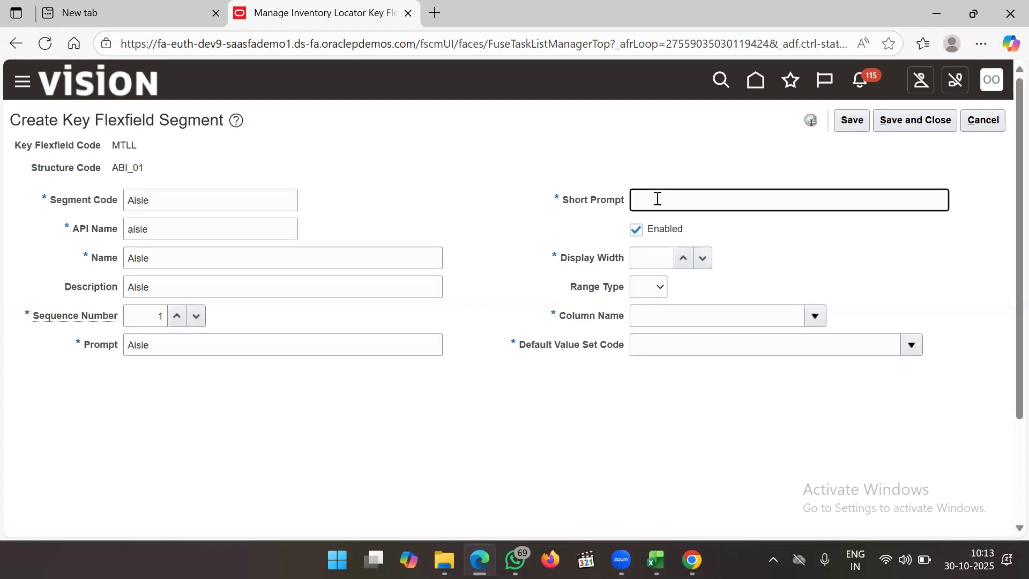
left_click(652, 262)
type("5")
left_click(676, 312)
left_click(814, 316)
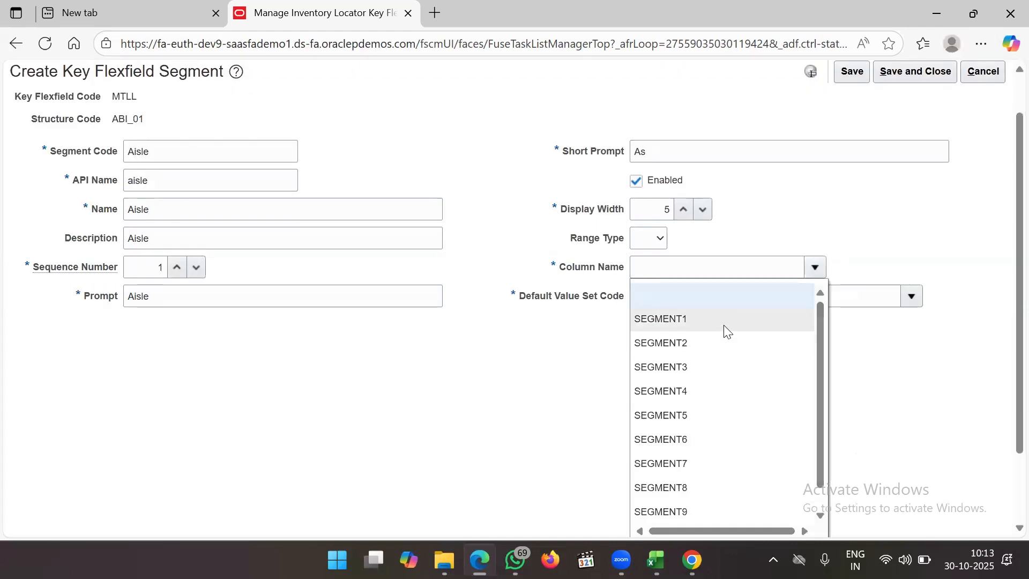
left_click(724, 325)
left_click(674, 290)
type("Aisle")
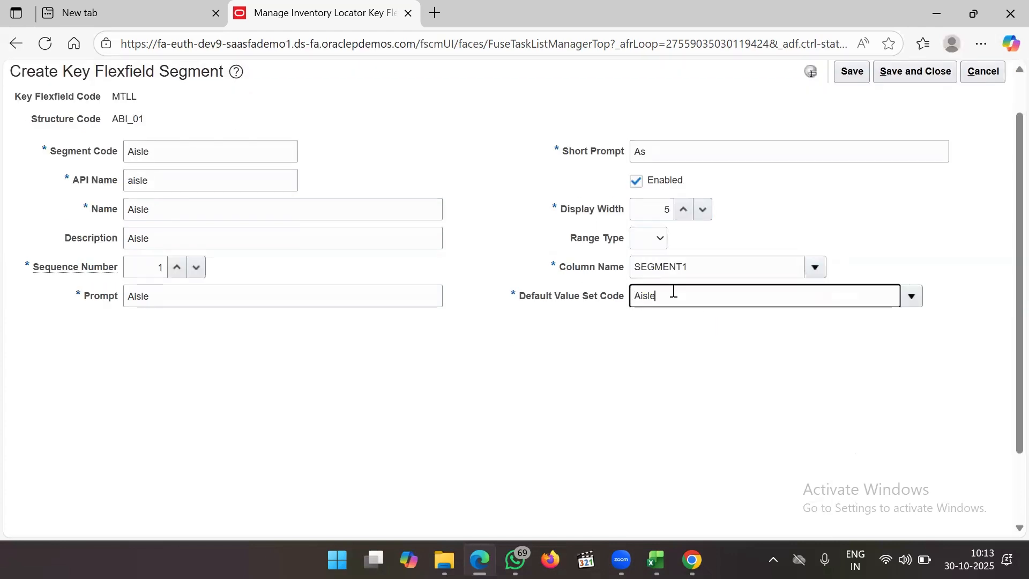
key("BackSpace")
key("BackSpace")
key("BackSpace")
key("BackSpace")
key("BackSpace")
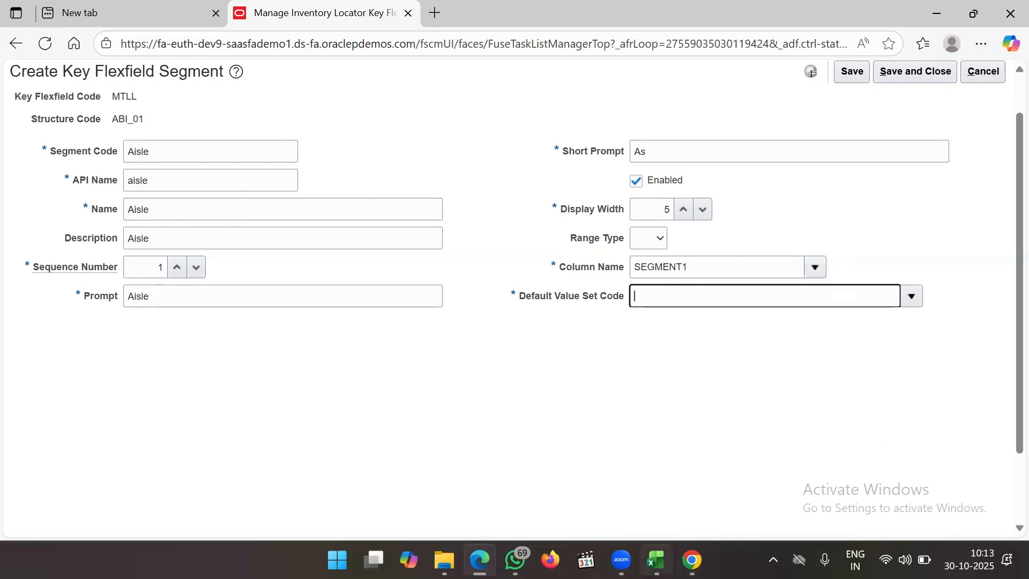
Copy ORA_Inventory Locator VS 10 from cell B12 of the Excel Inventory sheet into the Aisle segment's default value set code in Oracle Fusion.
mouse_move(656, 560)
left_click(656, 482)
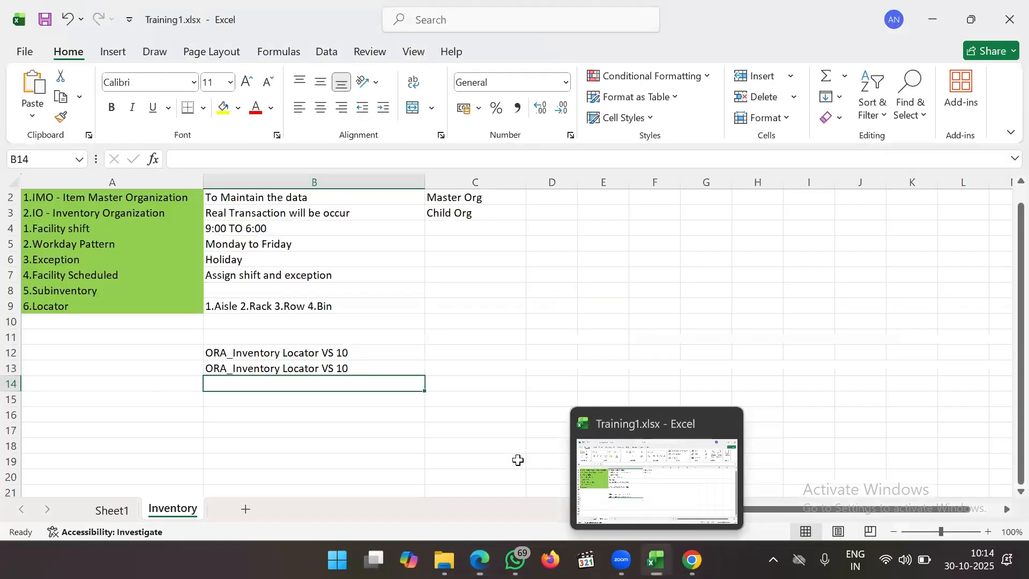
left_click(292, 354)
key("ctrl+c")
key("alt+Tab")
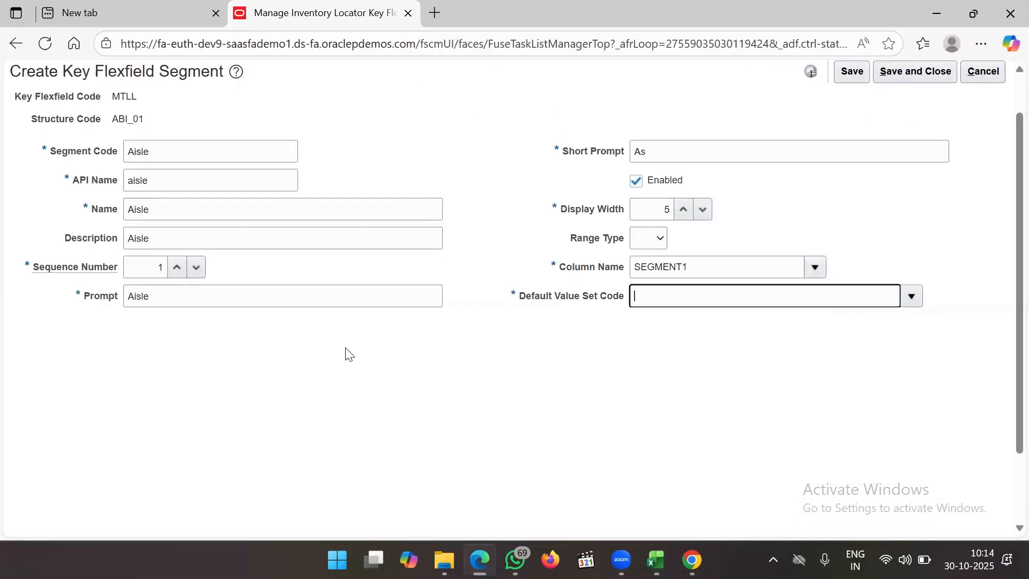
key("ctrl+v")
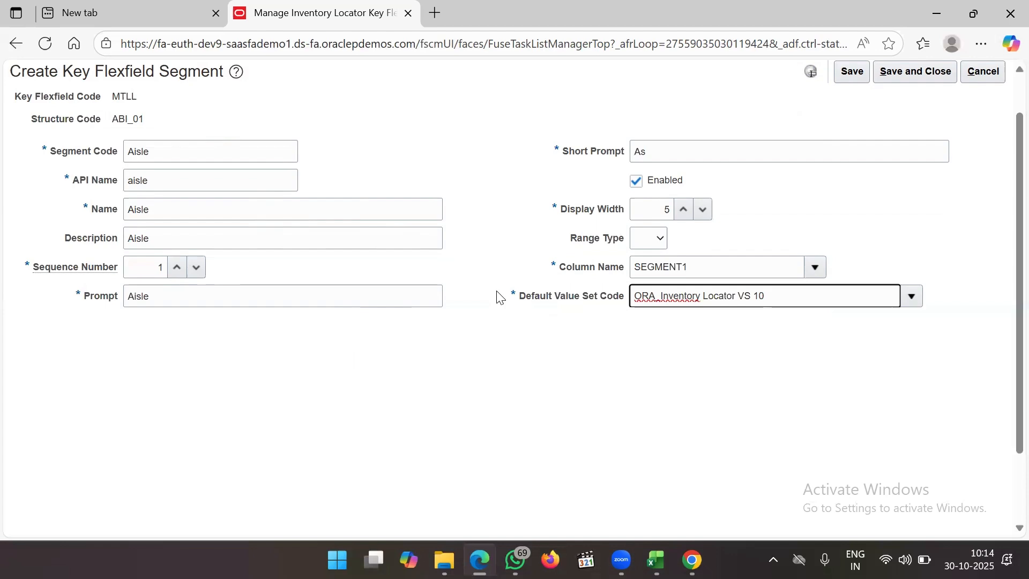
Save the Aisle segment and return to the ABI_01 structure.
scroll(771, 207, "up", 1)
left_click(857, 123)
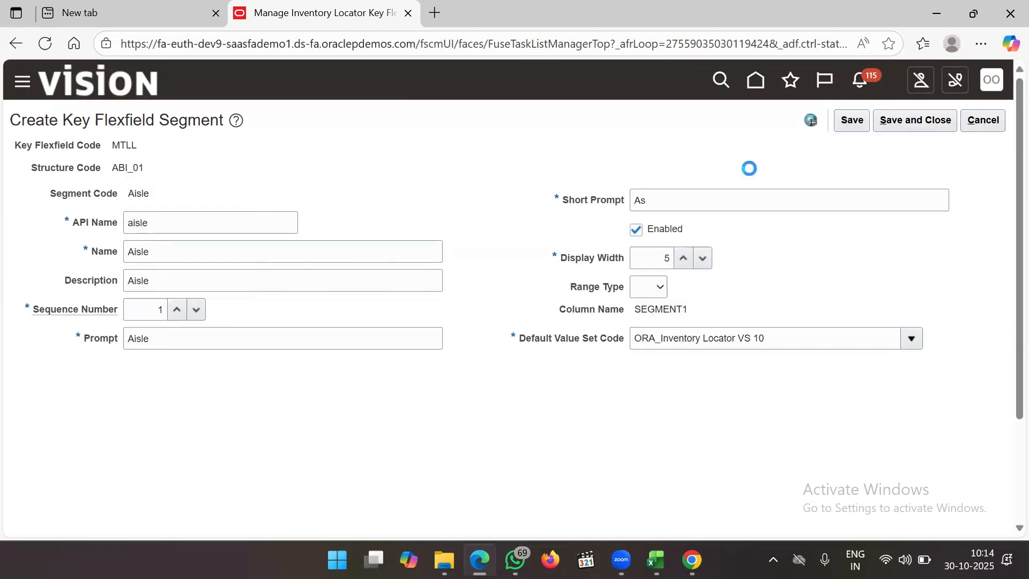
left_click(911, 119)
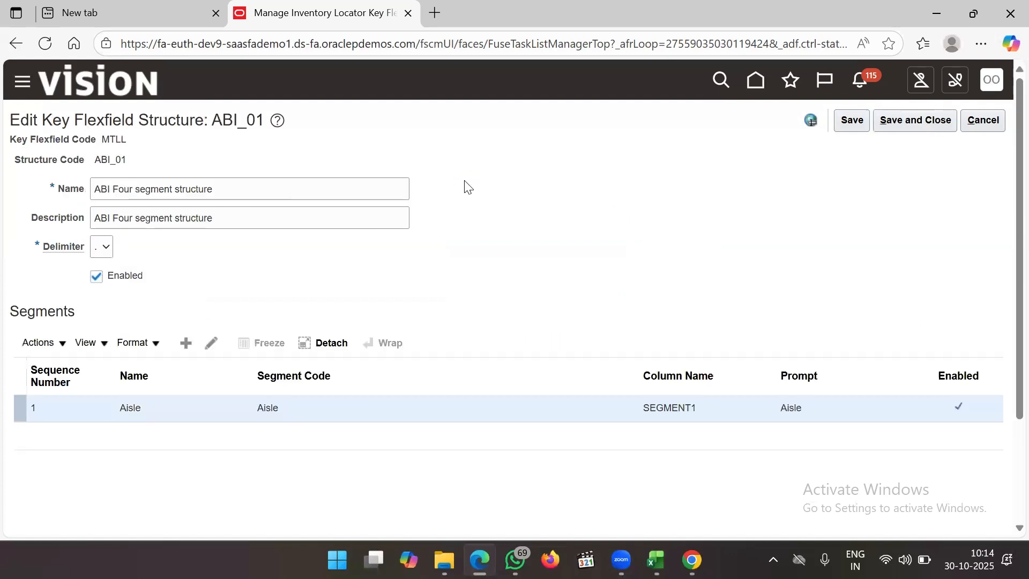
Add a second segment to the ABI_01 structure with Row as its segment code and name.
left_click(187, 348)
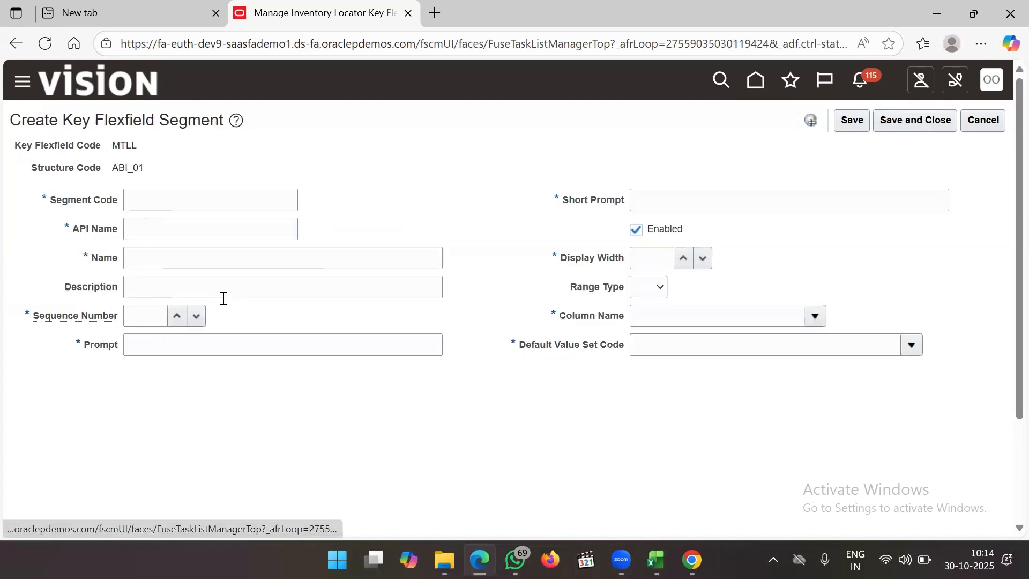
left_click(164, 194)
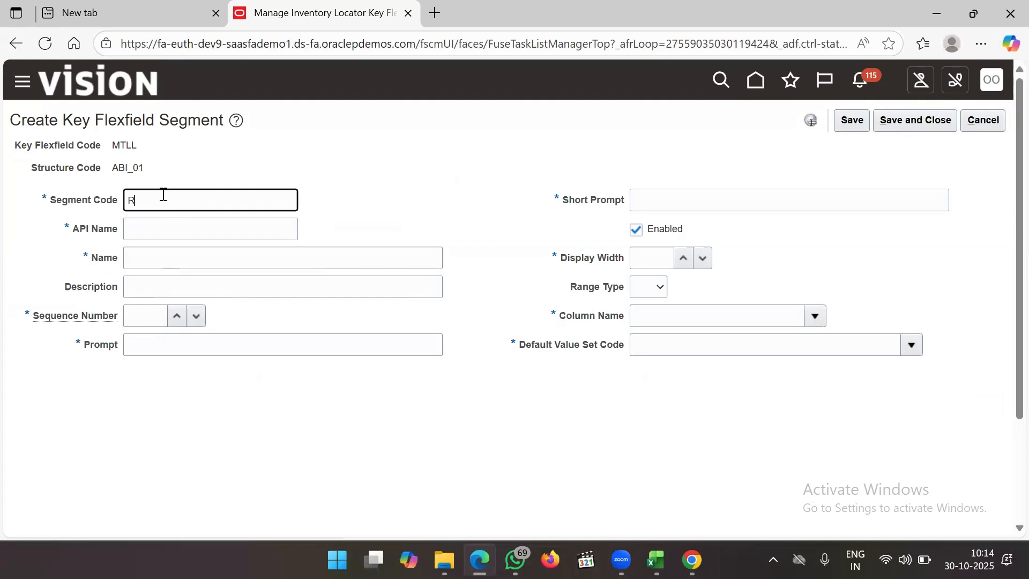
double_click(130, 199)
left_click(150, 257)
key("ctrl+v")
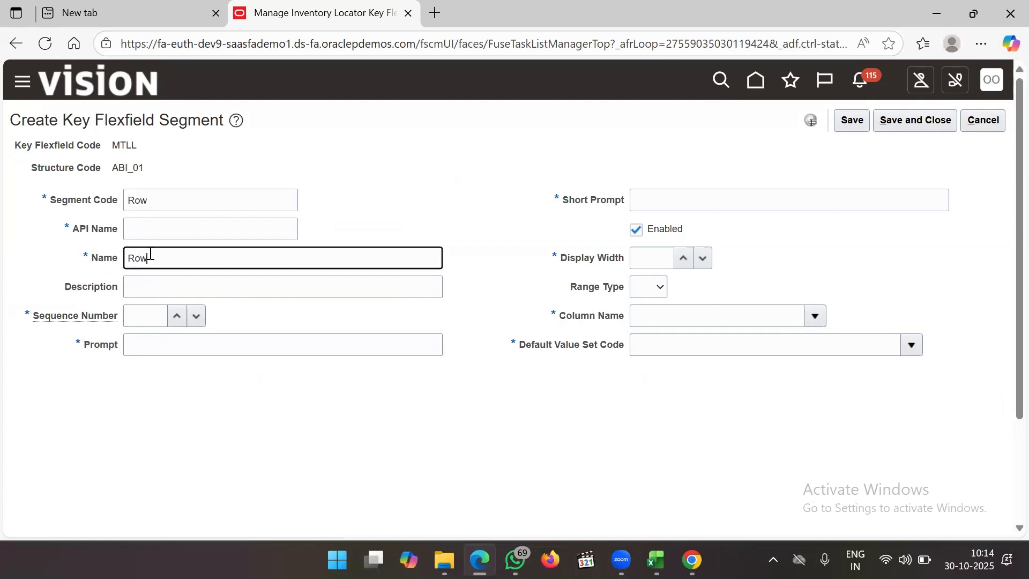
Set the Row segment's description and prompt to Row and its sequence number to 2.
left_click(160, 290)
key("ctrl+v")
left_click(154, 310)
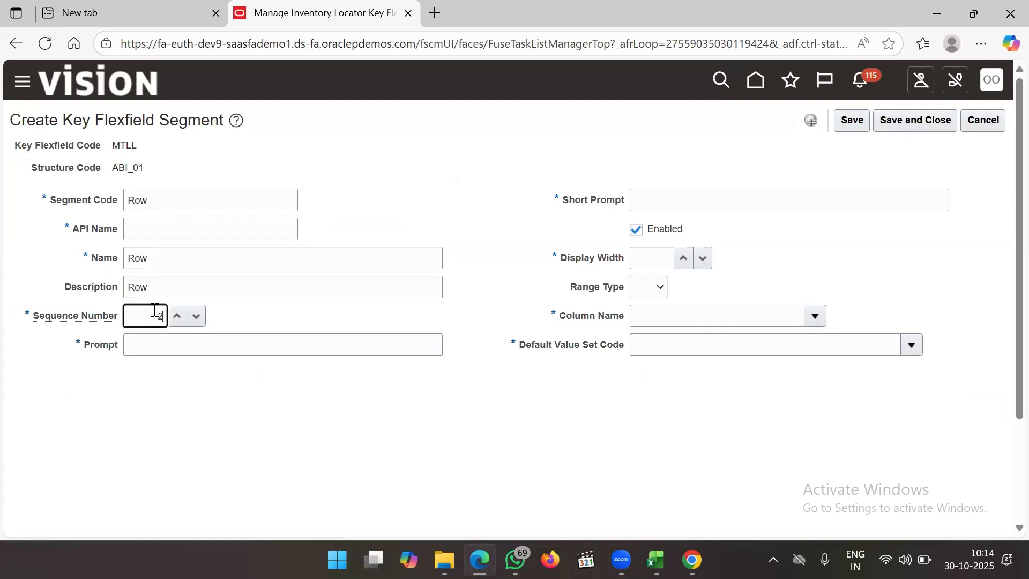
left_click(166, 339)
key("ctrl+v")
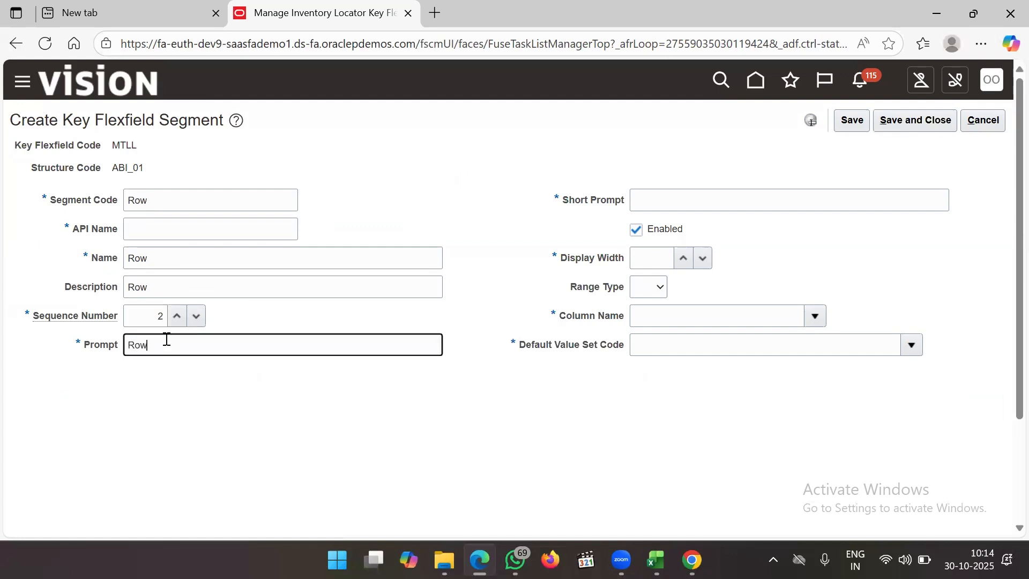
Give the Row segment the short prompt Row, a display width of 5 and the column name SEGMENT2.
left_click(688, 198)
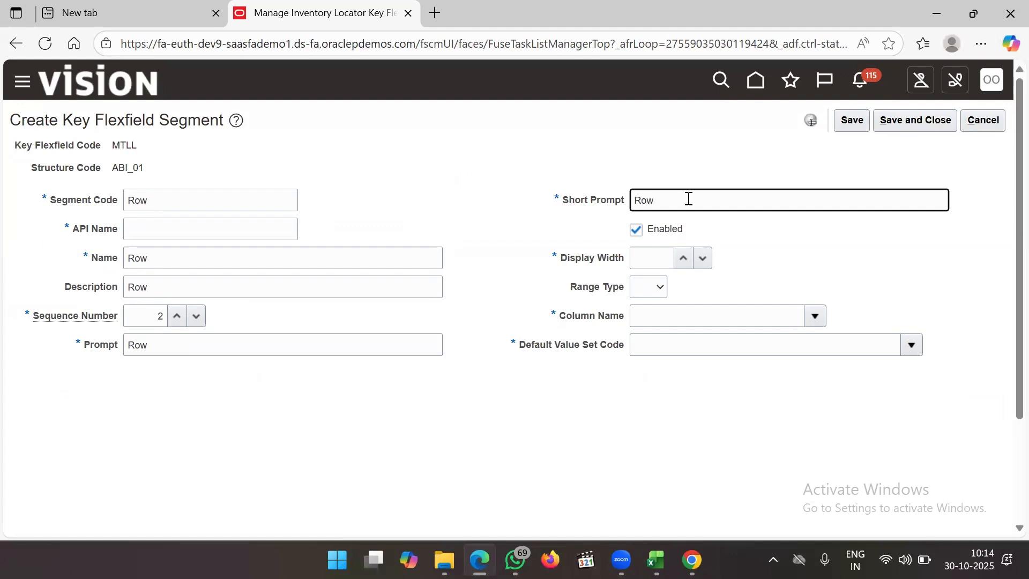
left_click(646, 263)
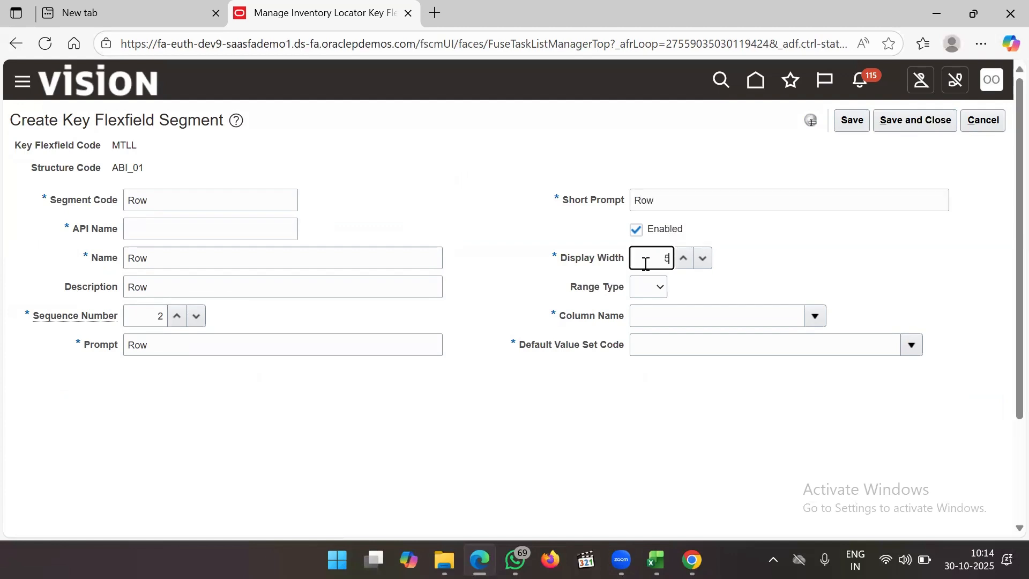
left_click(663, 320)
left_click(812, 317)
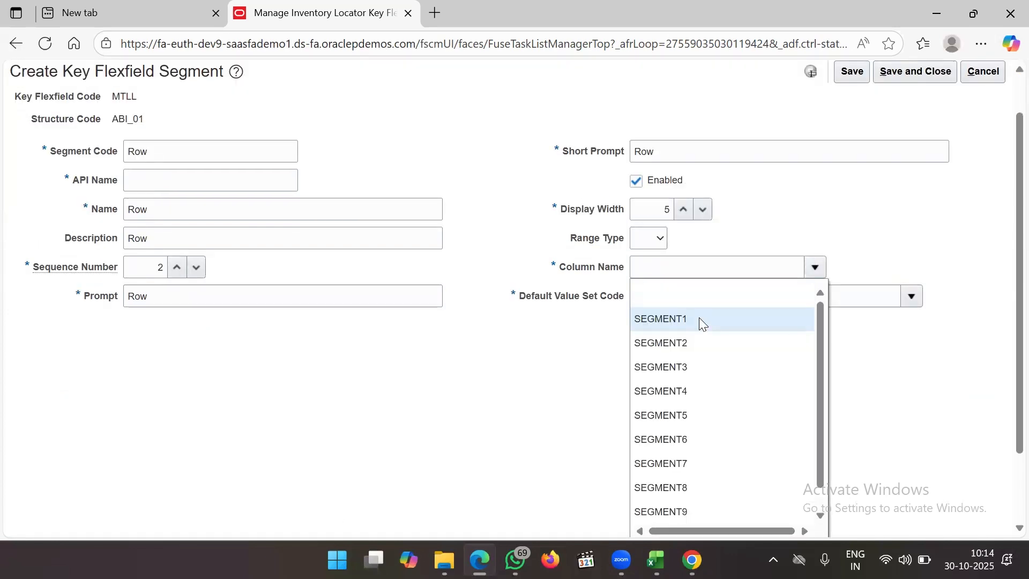
left_click(700, 320)
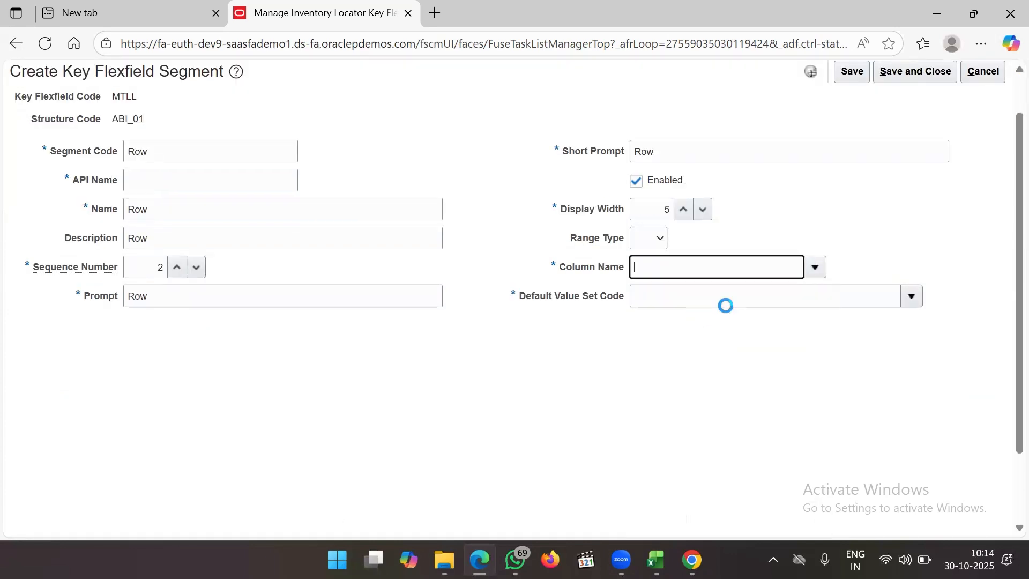
left_click(816, 269)
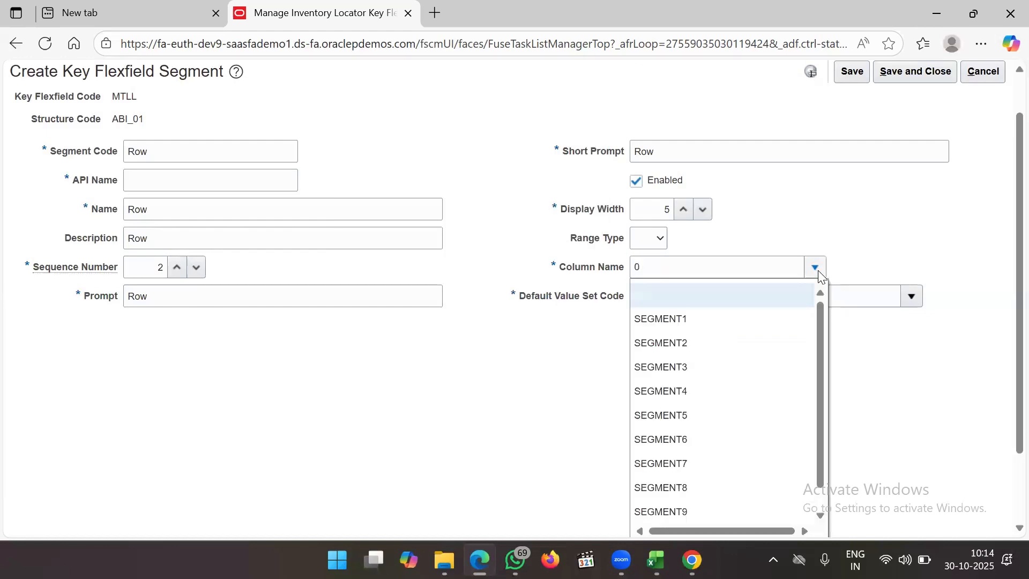
left_click(701, 339)
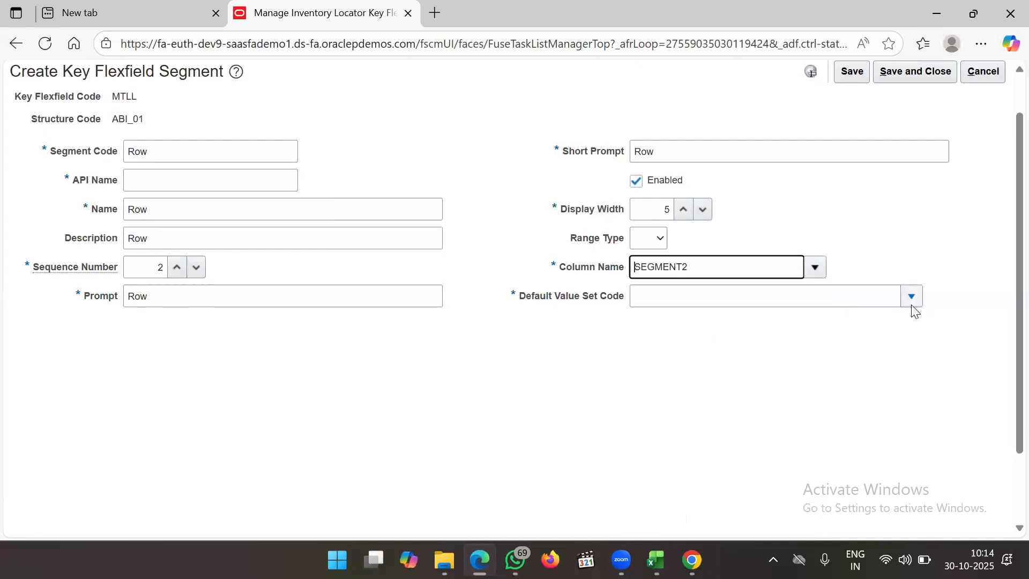
Copy ORA_Inventory Locator VS 10 from Excel cell B12 and paste it as the Row segment's default value set code in Oracle Fusion.
left_click(790, 296)
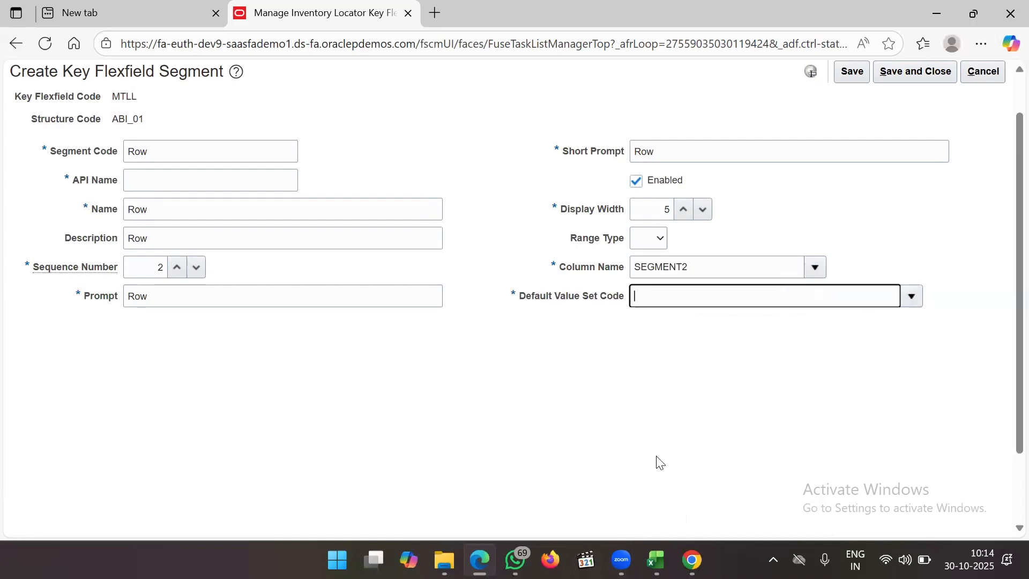
key("alt+Tab")
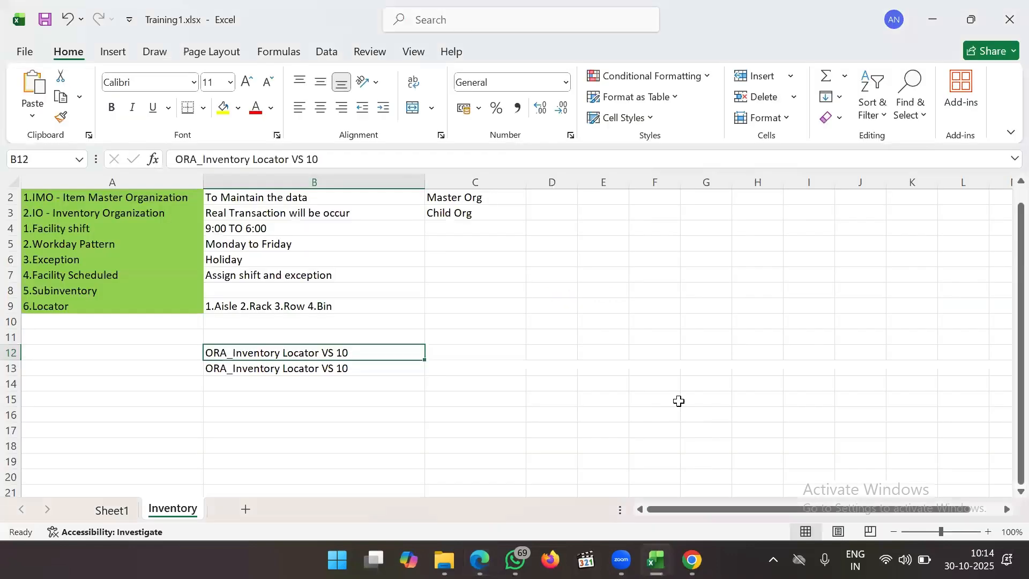
key("ctrl+c")
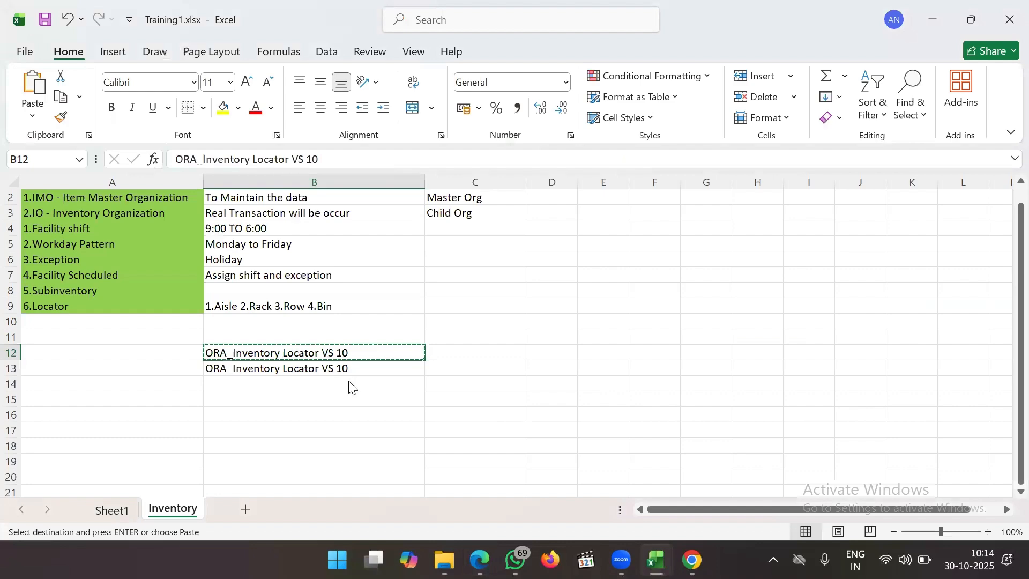
key("alt+Tab")
key("ctrl+v")
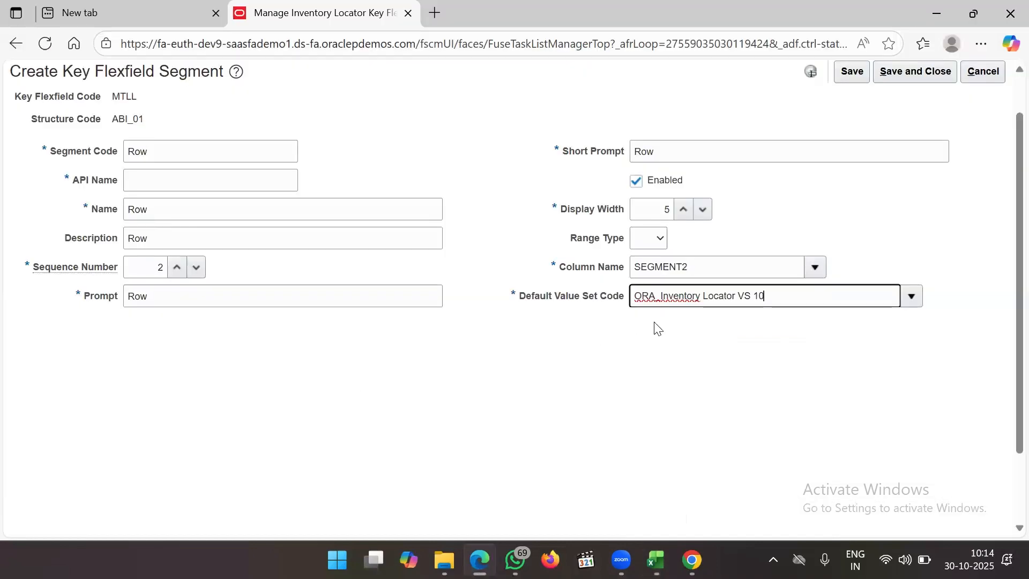
Enter Row1 as the Row segment's API name, then save the segment and return to the ABI_01 structure.
left_click(884, 240)
scroll(884, 240, "up", 1)
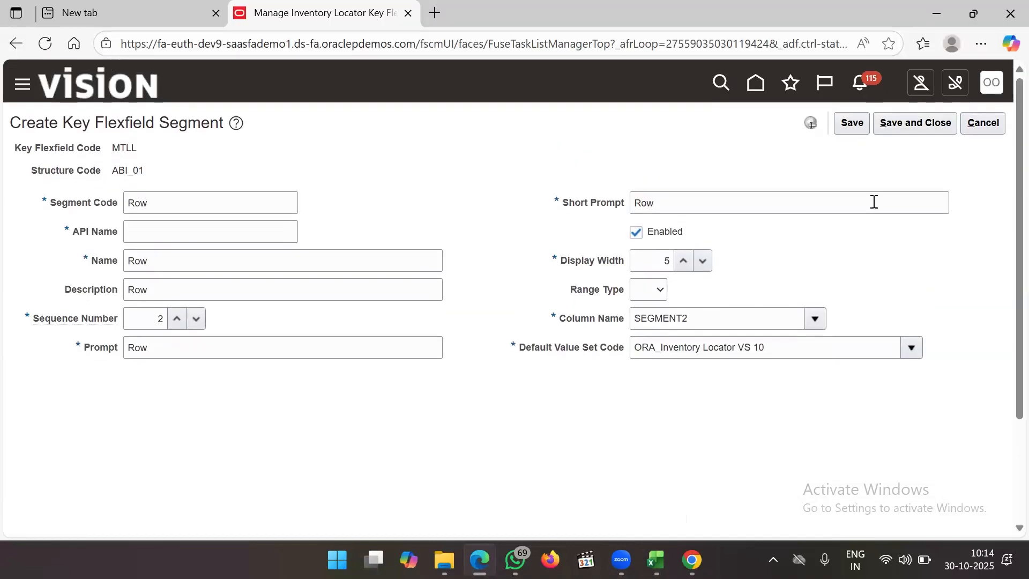
left_click(845, 120)
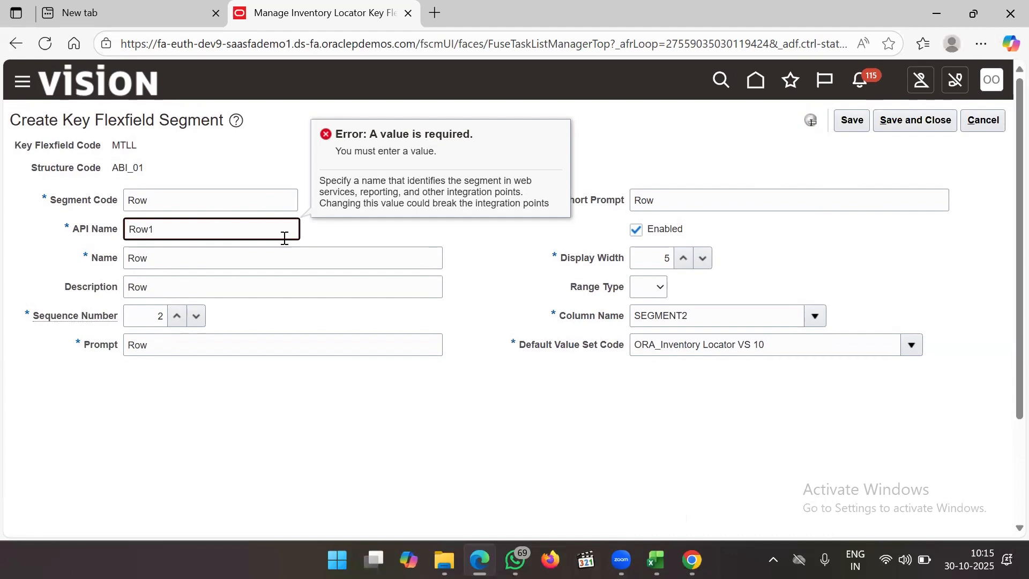
left_click(462, 253)
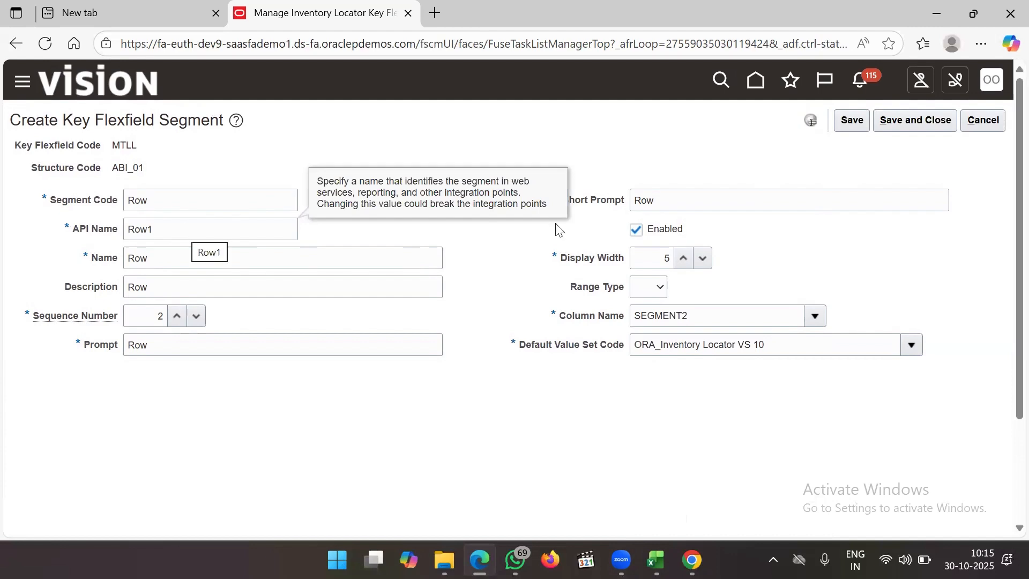
left_click(852, 121)
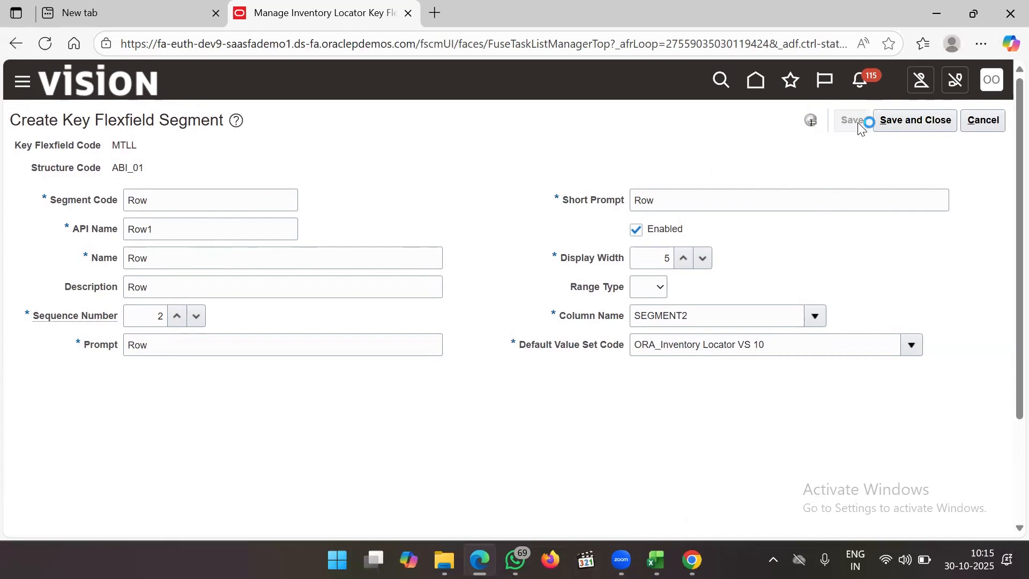
left_click(912, 129)
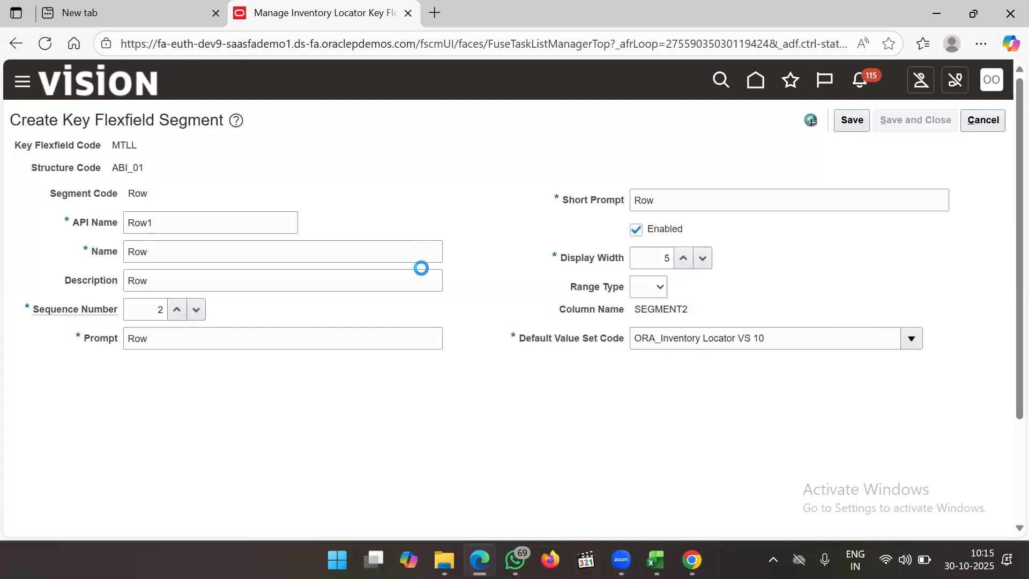
Add a third segment to the ABI_01 structure with ABI_Rack as its segment code and name.
left_click(184, 343)
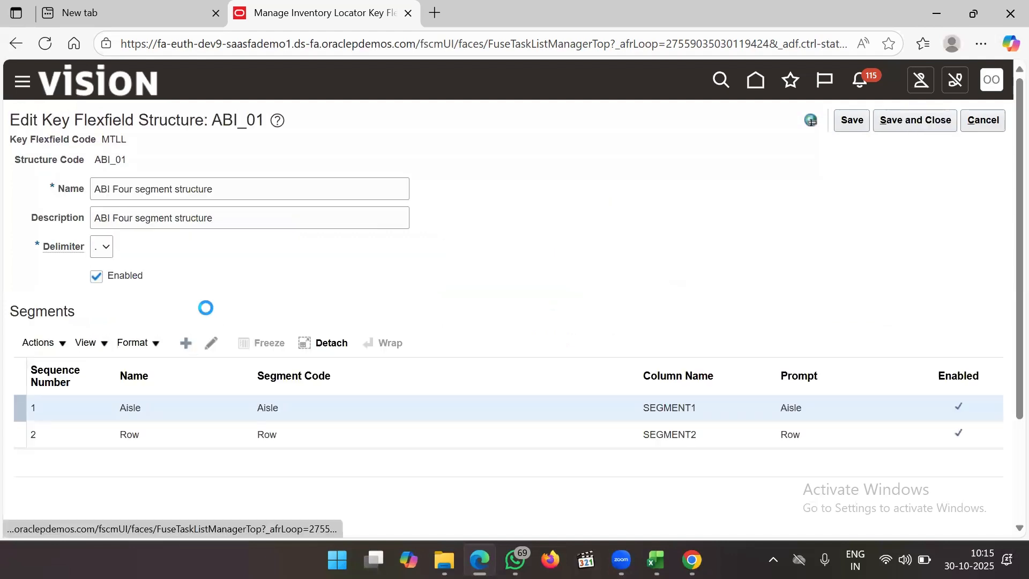
left_click(185, 203)
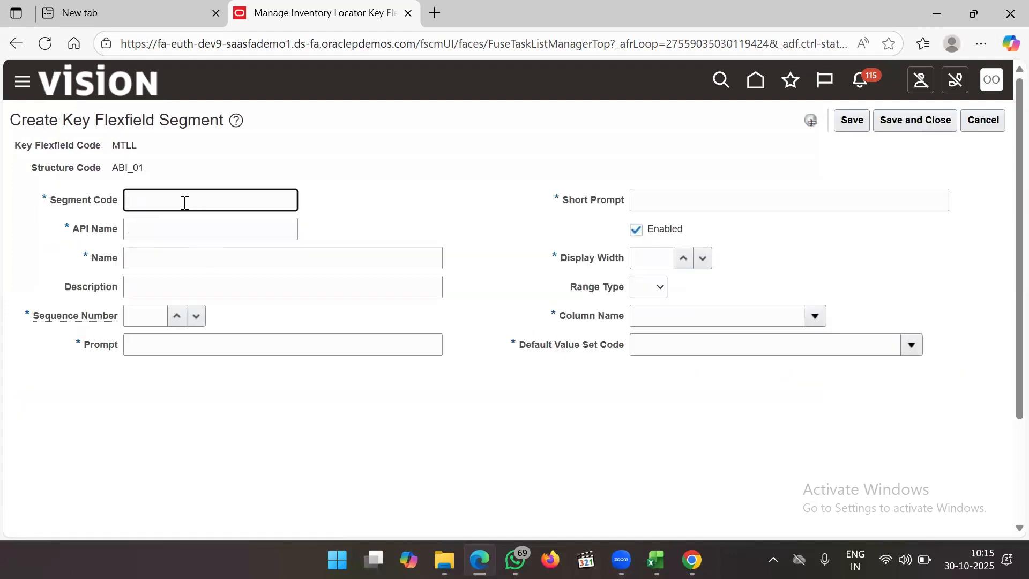
type("Rack")
key("ctrl+a")
left_click(129, 203)
type("ABI_")
key("ctrl+a")
left_click(141, 269)
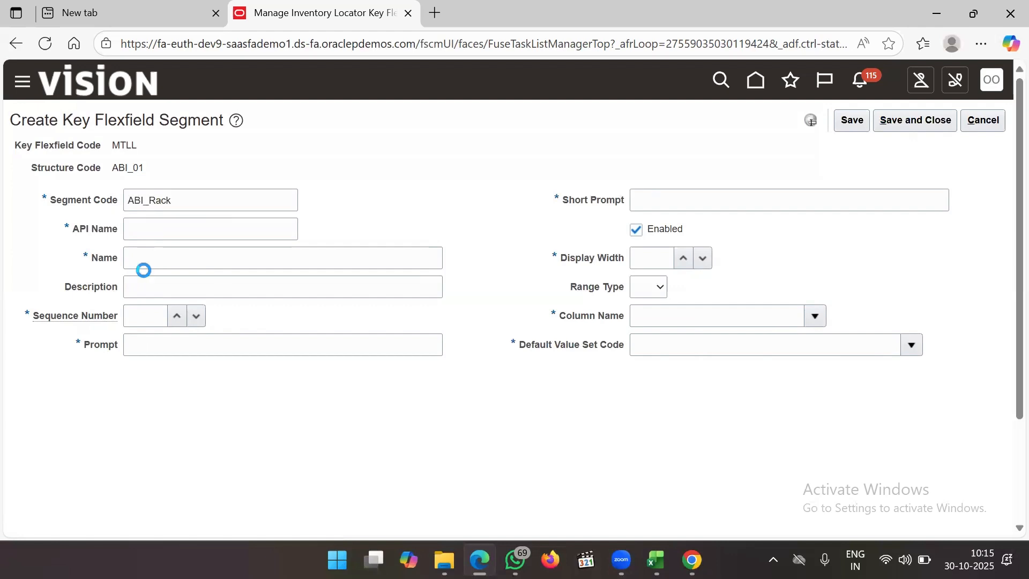
key("ctrl+v")
Set the rack segment's description to ABI_Rack and its sequence number to 3.
left_click(154, 285)
key("ctrl+v")
left_click(147, 321)
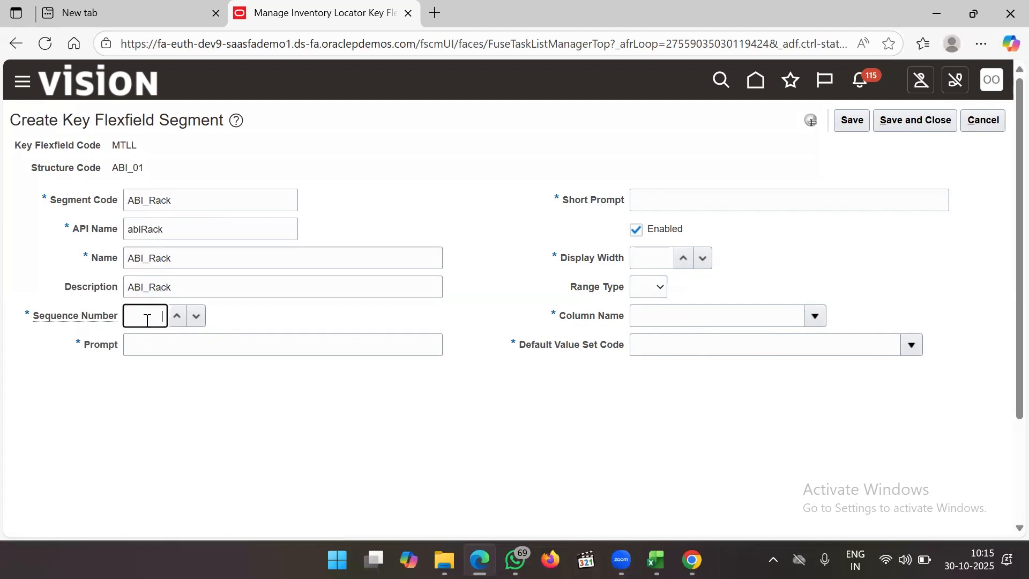
type("3")
Set the ABI_Rack segment's prompt to Rack.
left_click(185, 343)
key("ctrl+v")
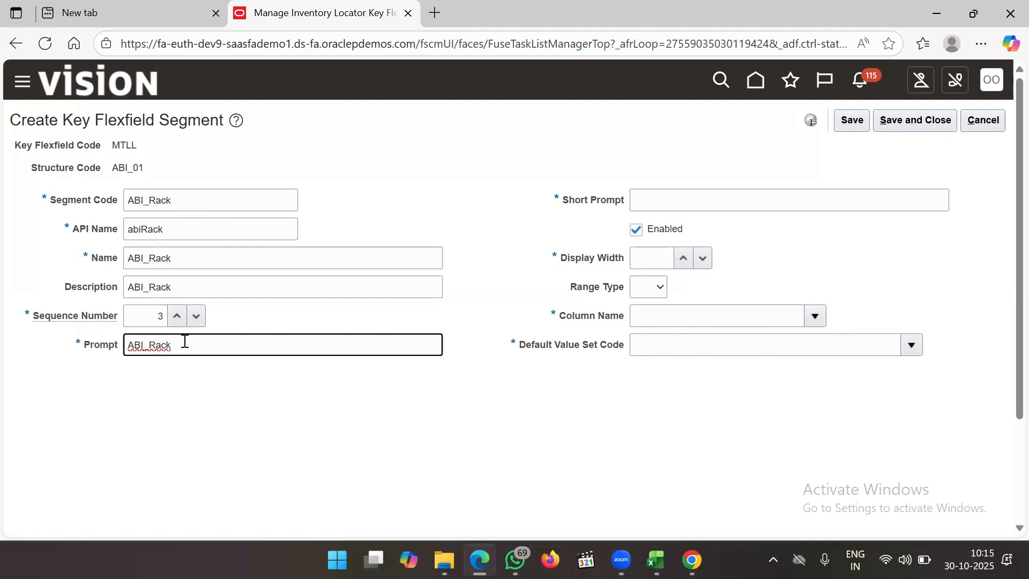
key("BackSpace")
key("BackSpace")
key("BackSpace")
key("BackSpace")
key("BackSpace")
key("BackSpace")
type("Rasck")
key("BackSpace")
key("BackSpace")
key("BackSpace")
type("ack")
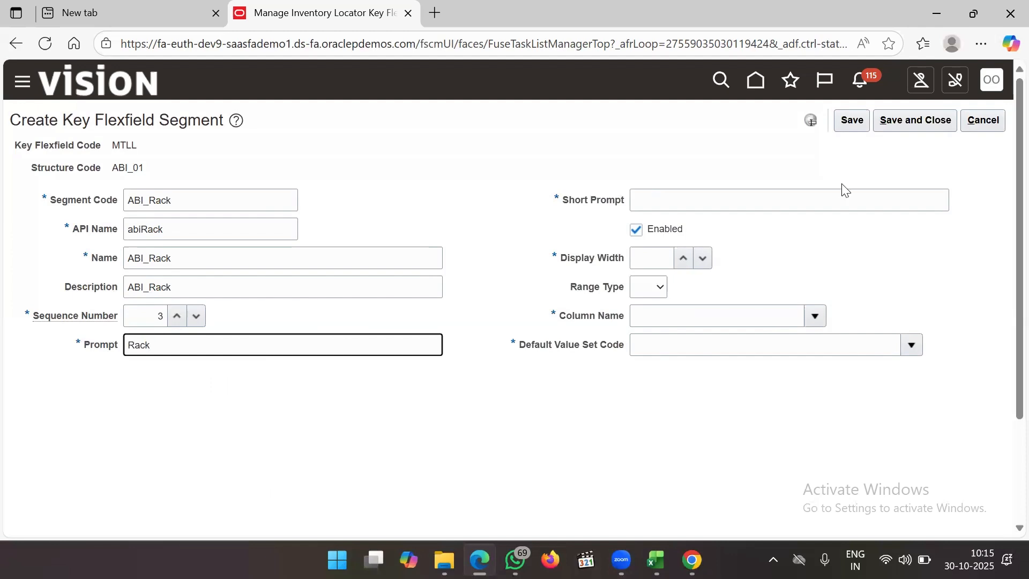
Set the ABI_Rack segment's short prompt to Rc, its display width to 5 and its column name to SEGMENT3.
left_click(753, 197)
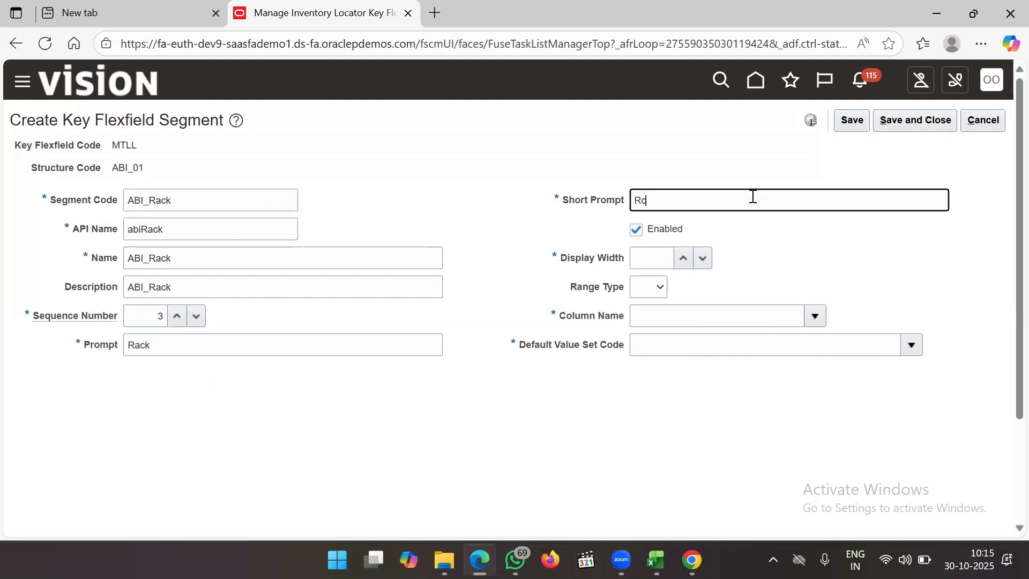
left_click(647, 260)
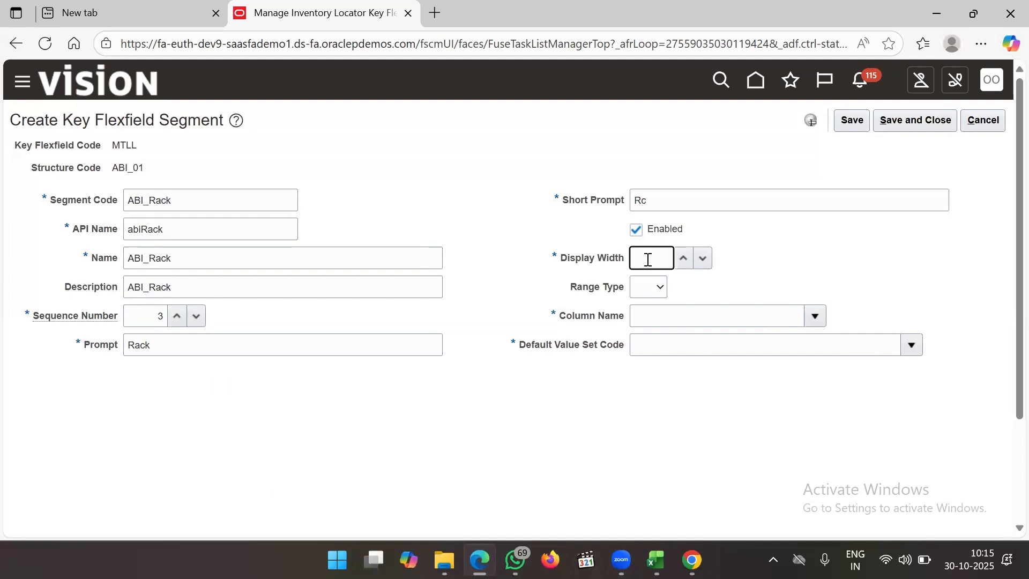
type("5")
left_click(666, 316)
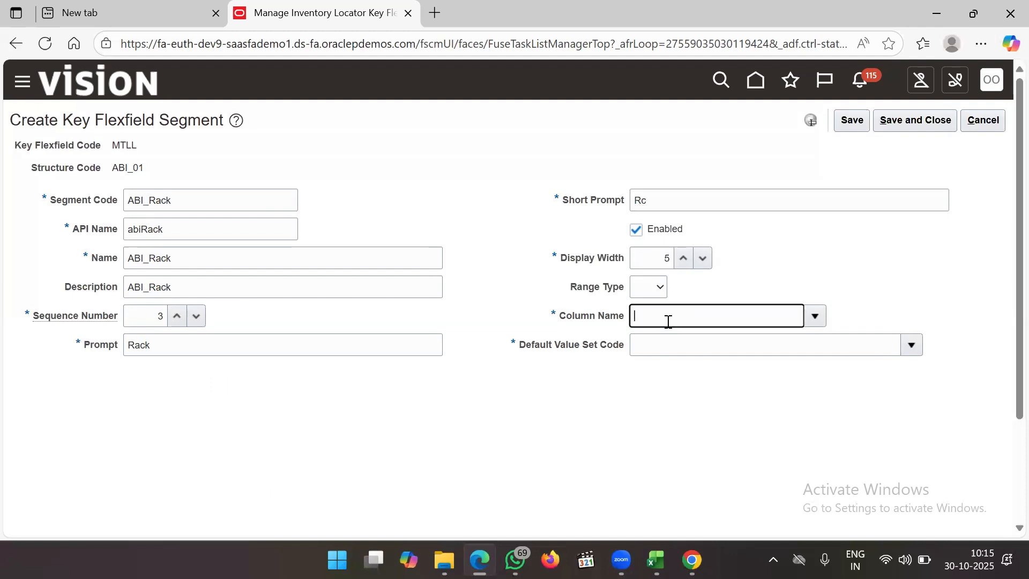
left_click(819, 324)
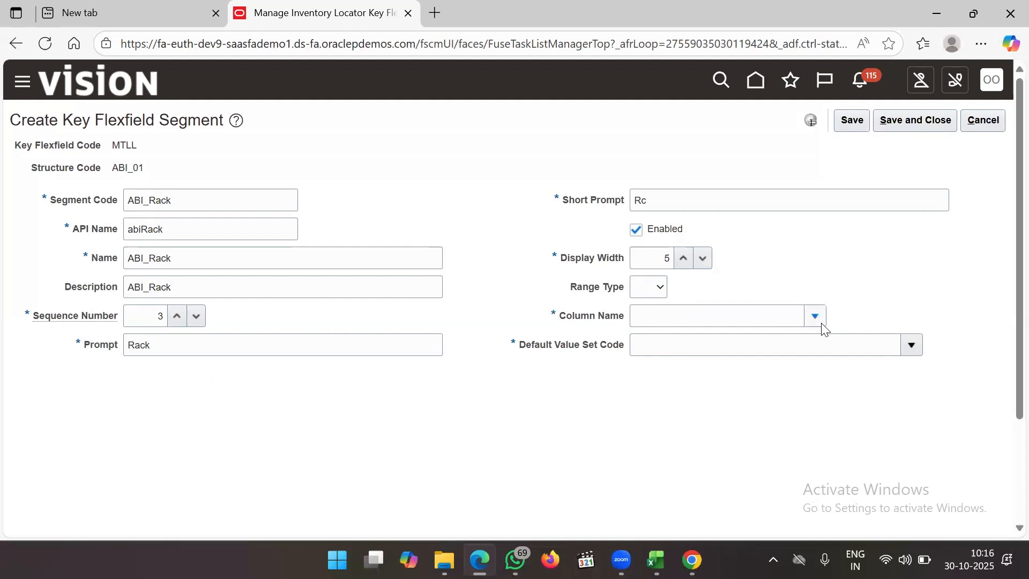
left_click(688, 364)
Copy ORA_Inventory Locator VS 10 from the Training1.xlsx workbook in Excel into the ABI_Rack segment's default value set code.
left_click(864, 296)
left_click(911, 297)
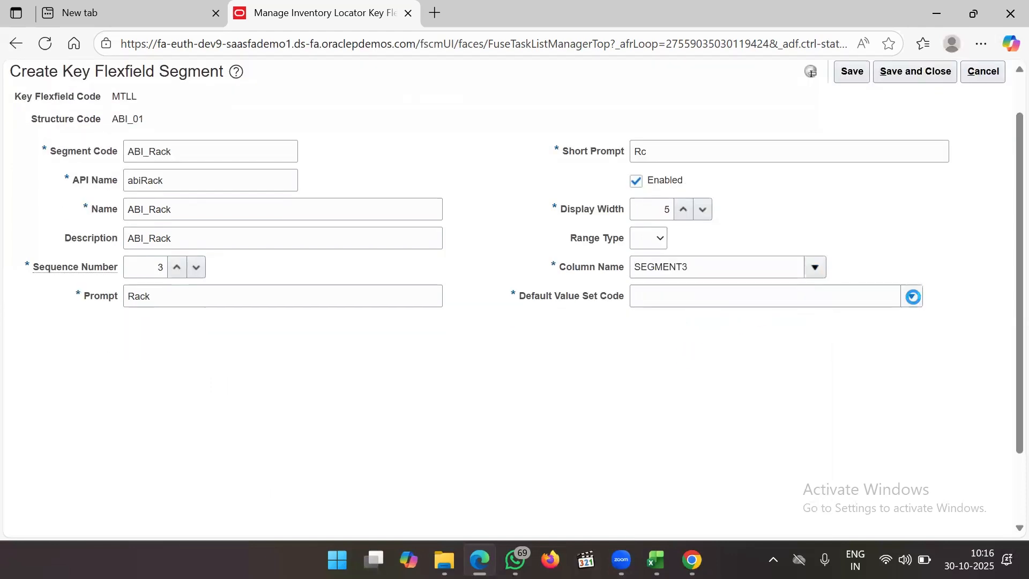
left_click(738, 280)
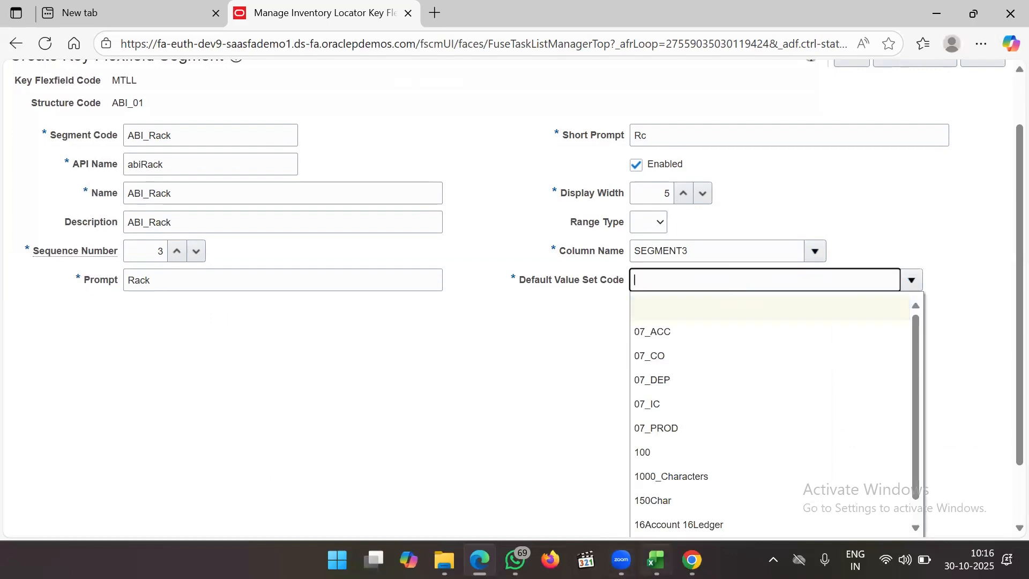
left_click(656, 560)
key("ctrl+c")
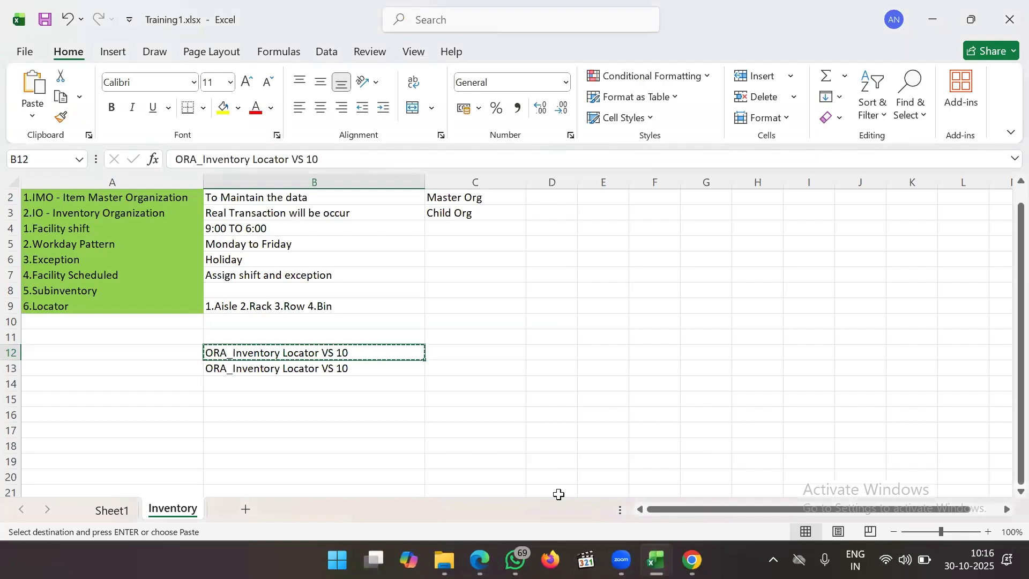
key("alt+Tab")
key("ctrl+v")
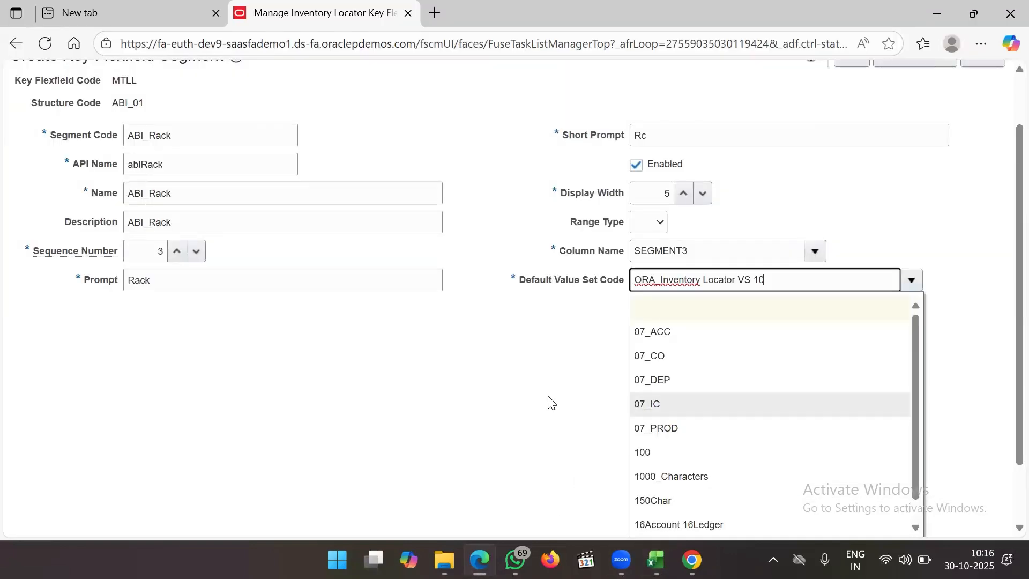
left_click(530, 363)
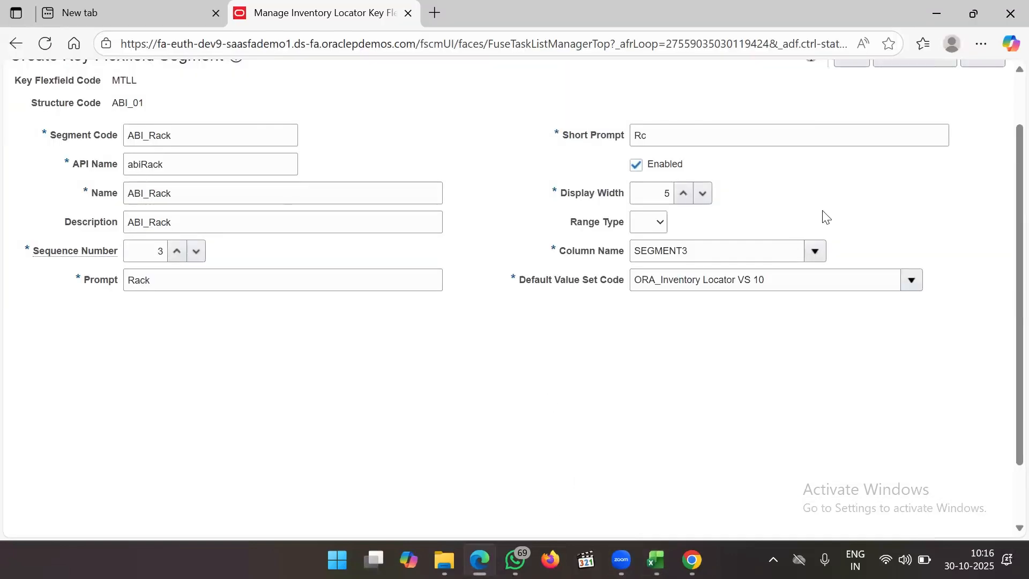
Save the ABI_Rack segment and return to the ABI_01 structure.
scroll(825, 217, "up", 2)
left_click(852, 122)
left_click(903, 124)
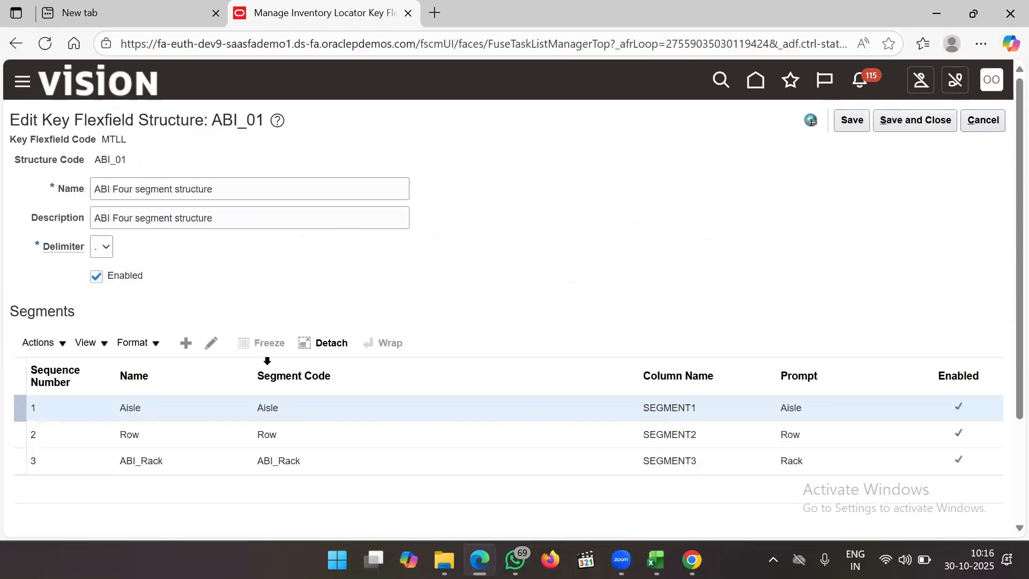
Add a fourth segment to the ABI_01 structure with ABI_Bin as its segment code and name.
left_click(186, 343)
left_click(155, 204)
type("Abi")
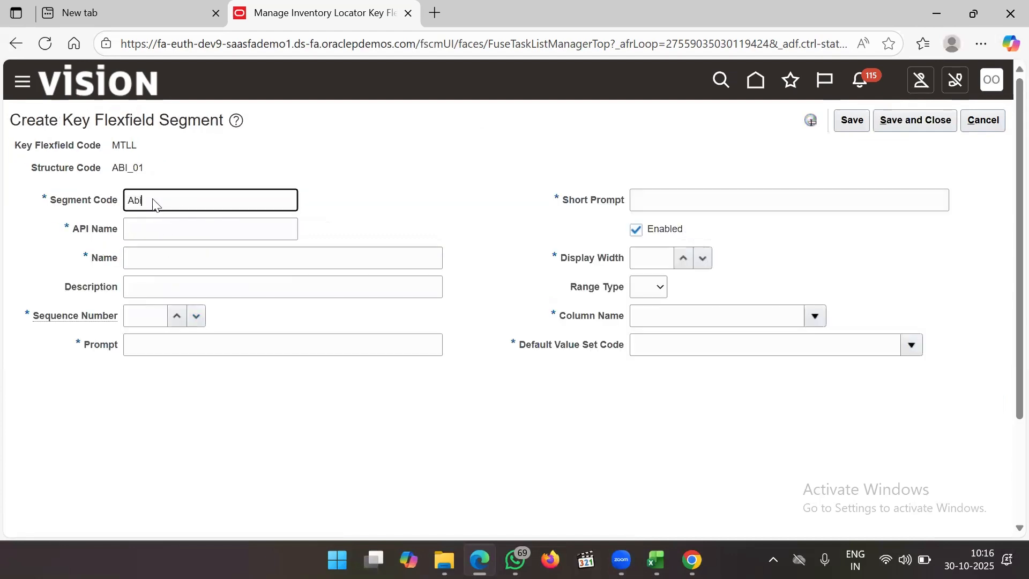
key("BackSpace")
key("BackSpace")
type("UI\\\\")
key("BackSpace")
key("BackSpace")
key("BackSpace")
type("BI_Bin")
key("ctrl+a")
left_click(151, 254)
key("ctrl+v")
Set the bin segment's description to ABI_Bin and its sequence number to 4.
left_click(165, 285)
key("ctrl+v")
left_click(142, 319)
type("4")
Enter Bin as both the prompt and the short prompt of the ABI_Bin segment.
left_click(164, 356)
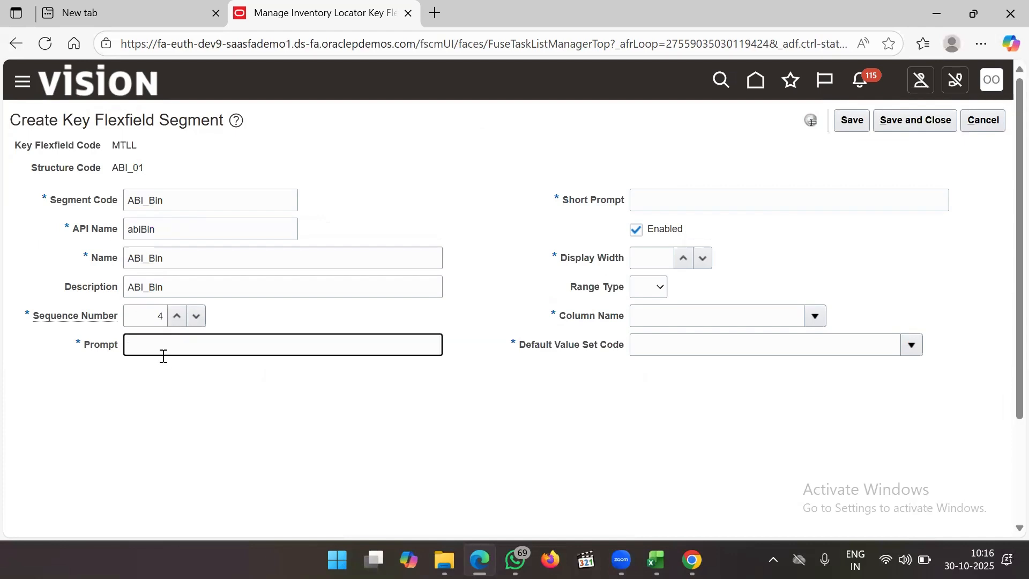
type("Bin")
left_click(658, 197)
type("Bin")
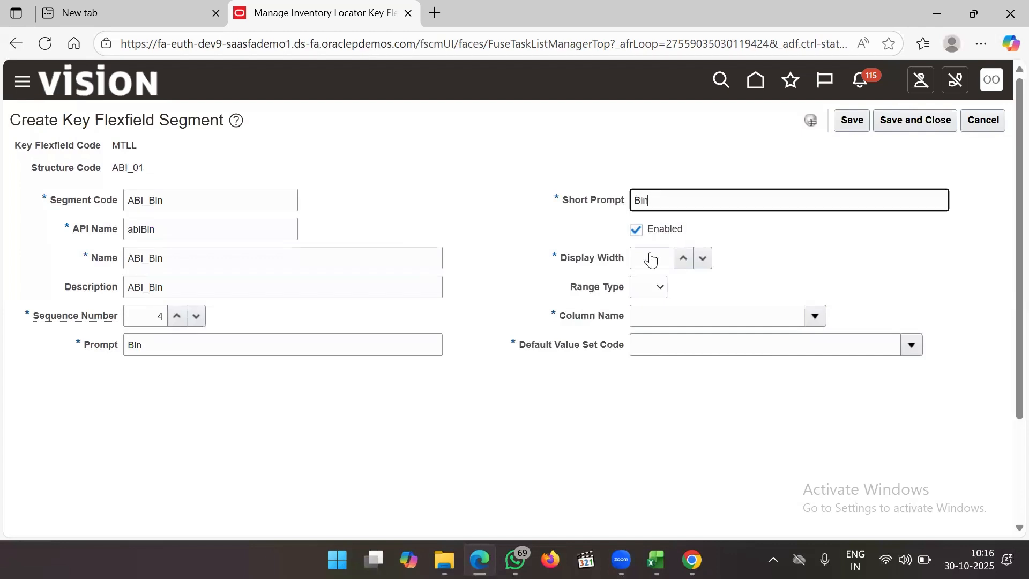
Set the ABI_Bin segment's display width to 5 and its column name to SEGMENT4.
left_click(651, 260)
type("5")
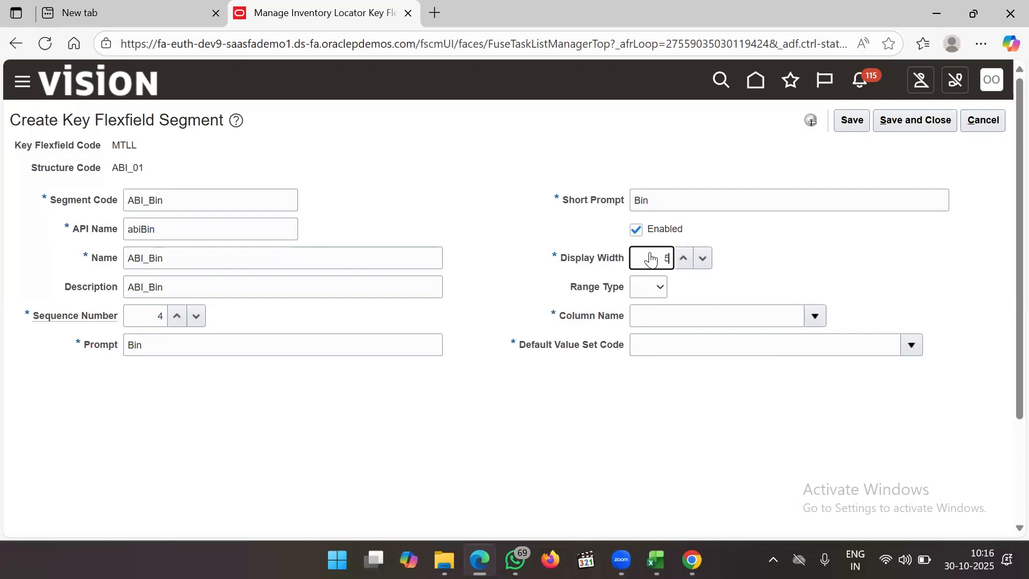
left_click(654, 318)
left_click(820, 317)
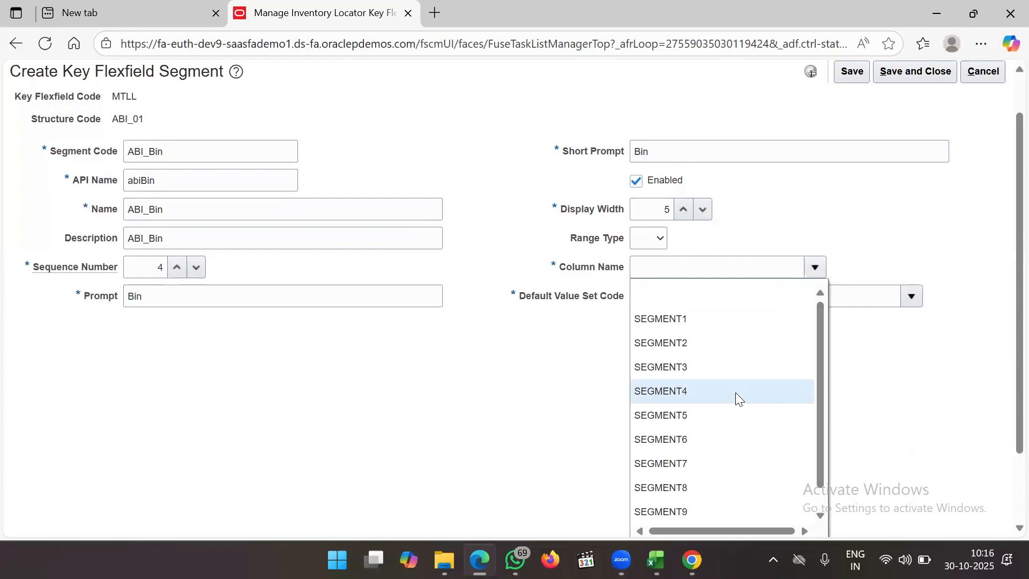
left_click(735, 392)
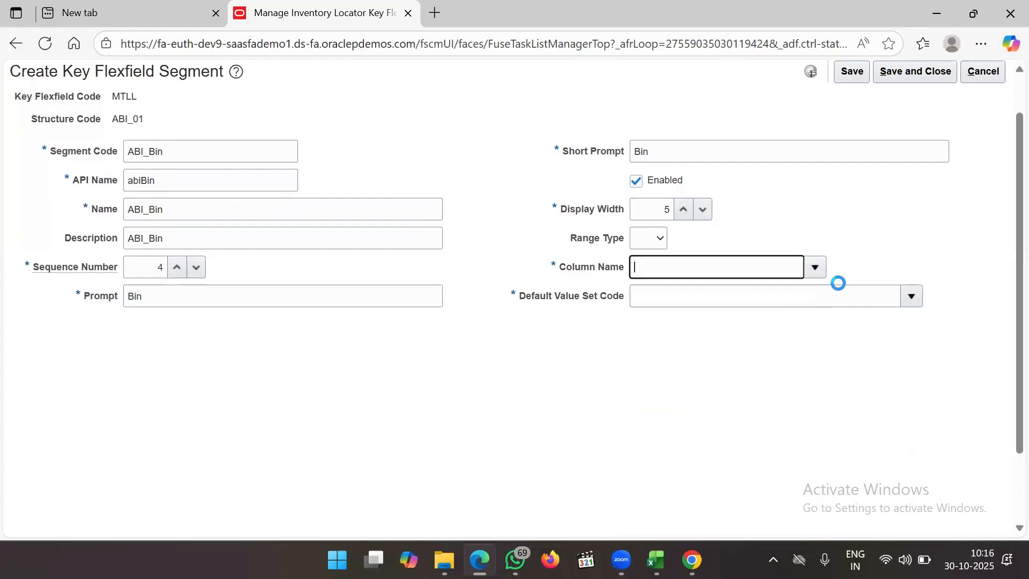
Copy ORA_Inventory Locator VS 10 from the Excel training workbook into the ABI_Bin segment's default value set code.
left_click(919, 298)
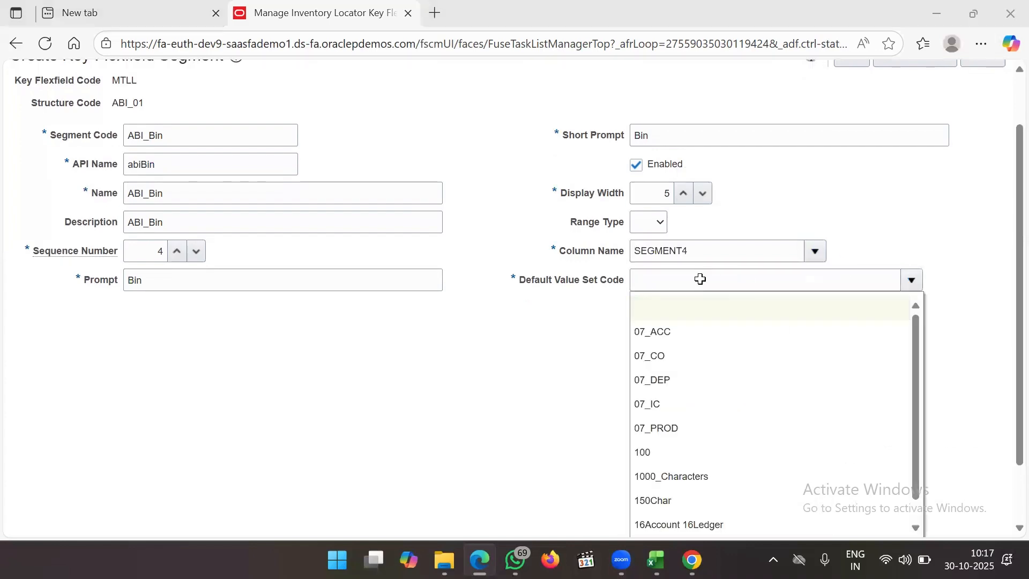
key("alt+Tab")
key("ctrl+c")
key("Right")
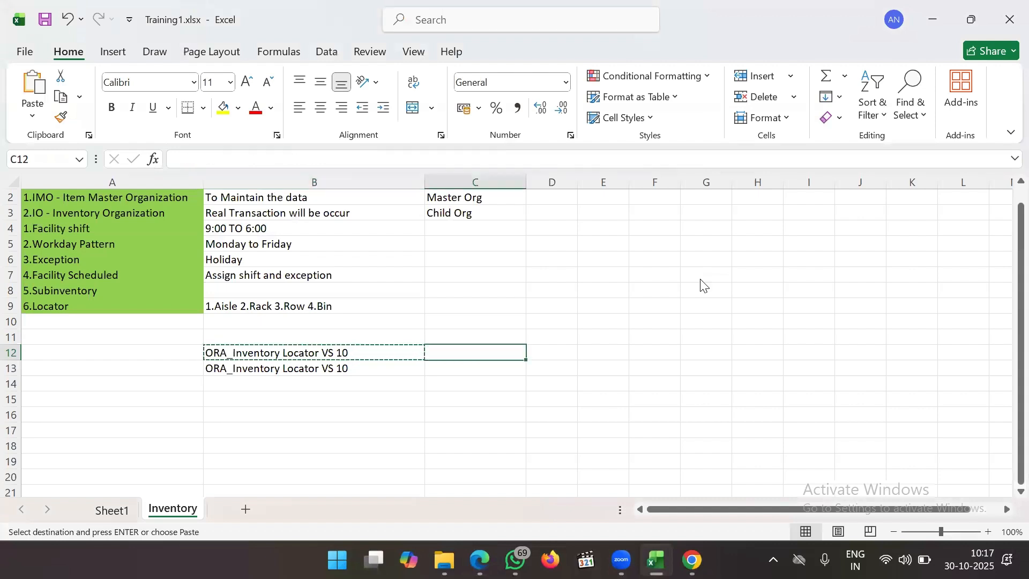
key("alt+Tab")
key("ctrl+v")
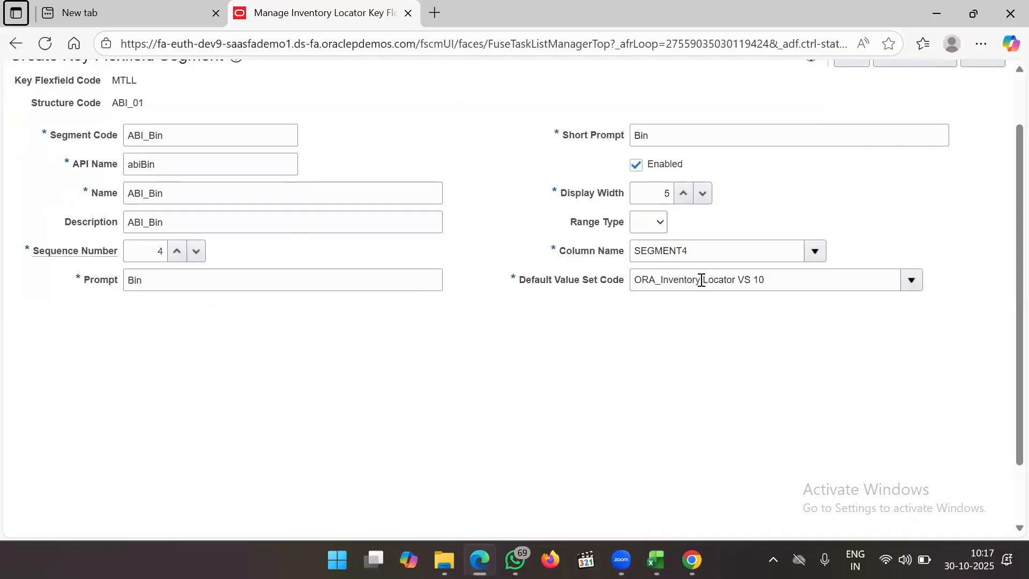
Save the ABI_Bin segment and return to the ABI_01 structure.
scroll(884, 153, "up", 2)
left_click(858, 126)
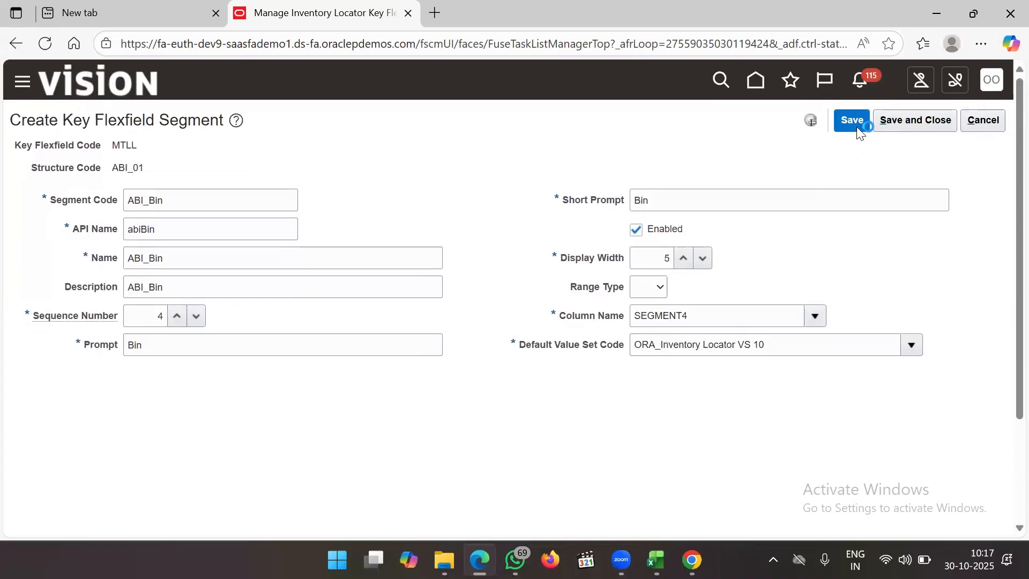
left_click(893, 124)
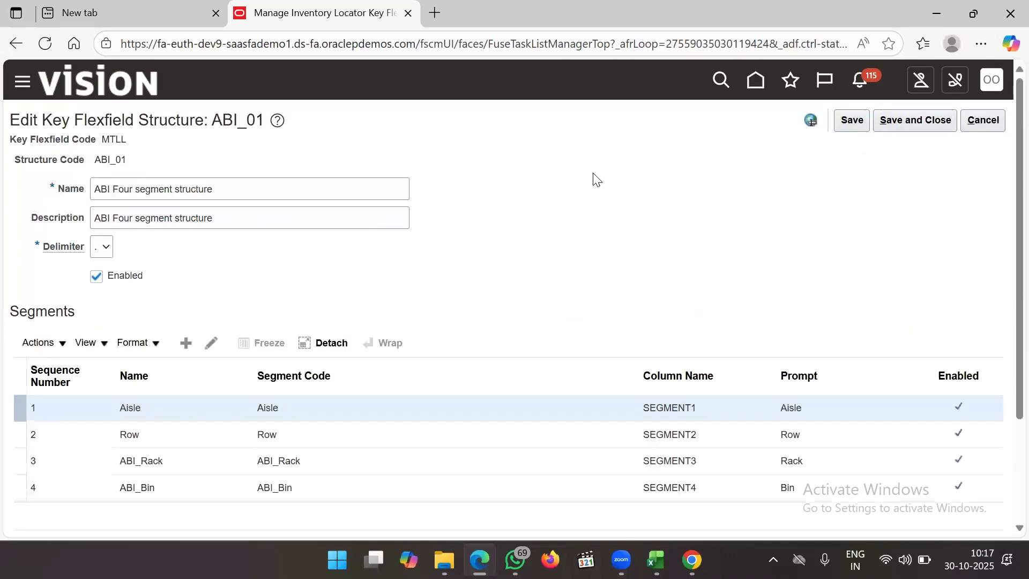
Save and close the ABI_01 structure, then open the structure instances of the locator flexfield.
scroll(428, 240, "down", 2)
scroll(428, 240, "down", 1)
scroll(427, 240, "up", 2)
left_click(902, 127)
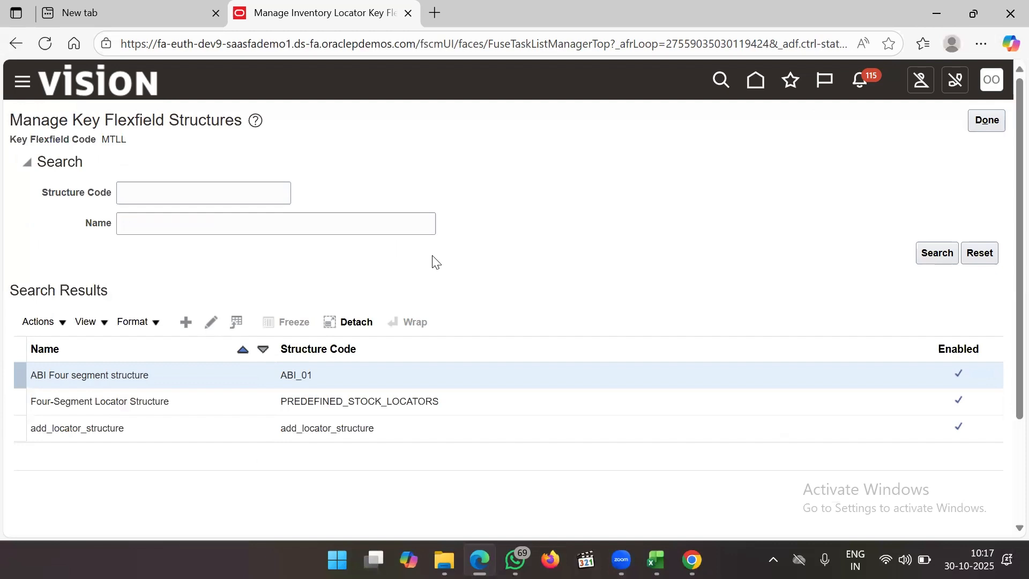
left_click(981, 128)
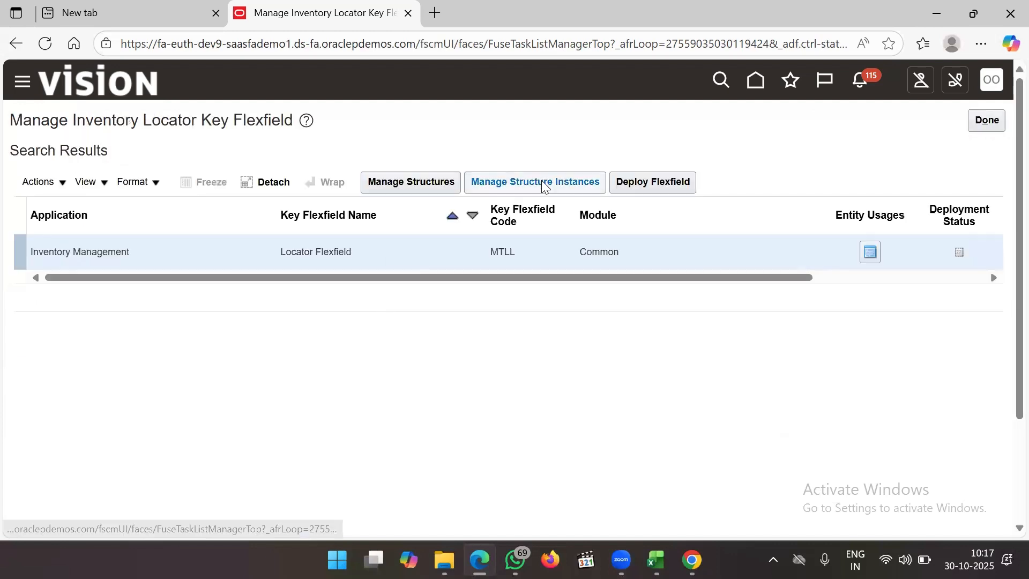
left_click(543, 185)
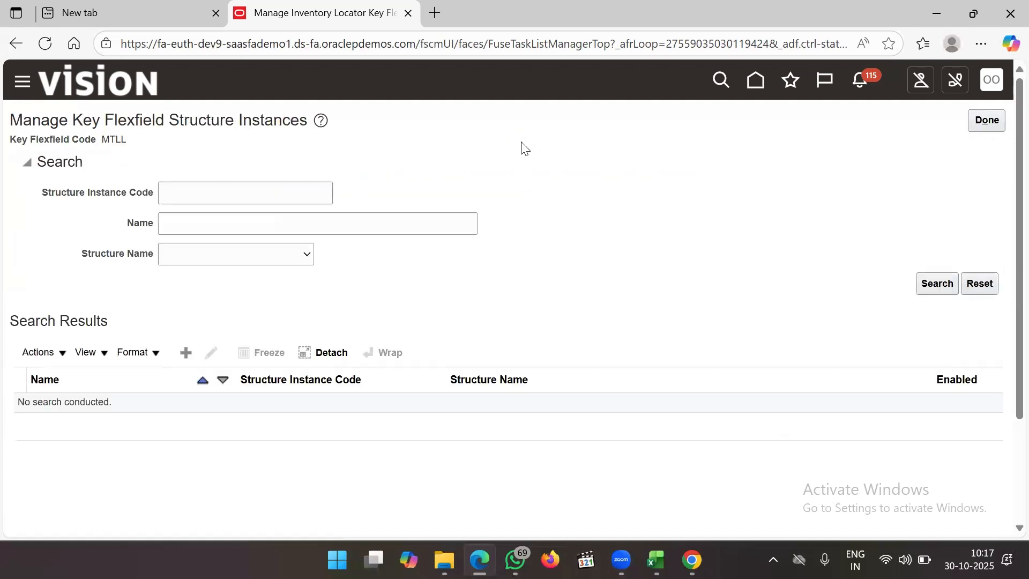
left_click(186, 353)
left_click(194, 177)
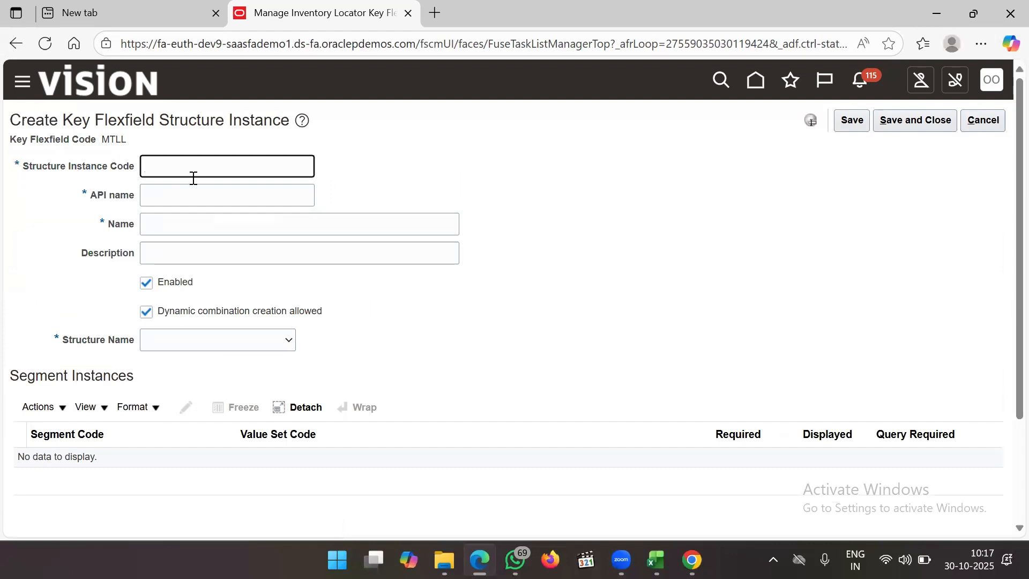
left_click_drag(1004, 123, 986, 122)
left_click(986, 122)
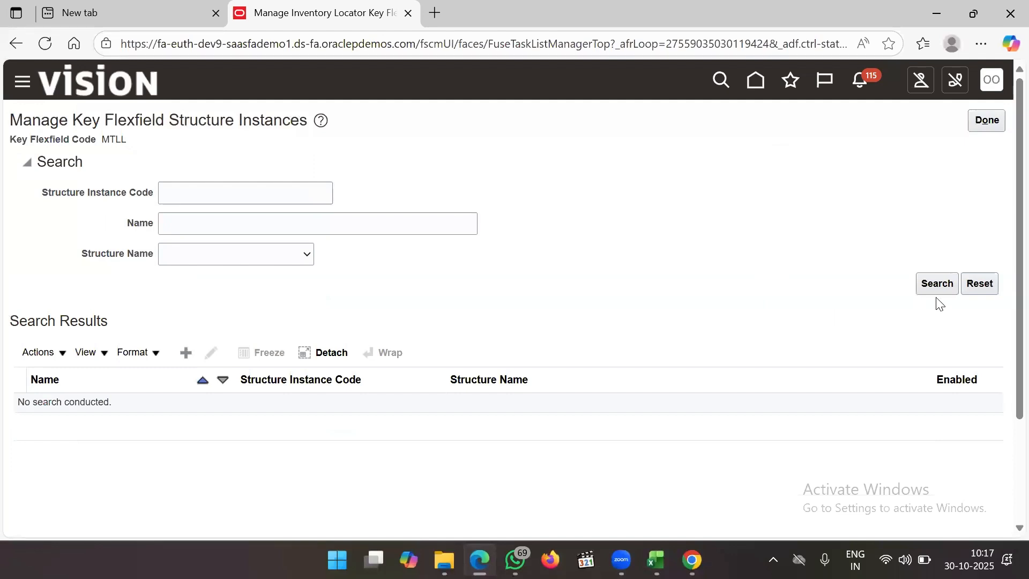
Search for all existing locator structure instances and highlight the name of the predefined four-segment instance.
left_click(941, 288)
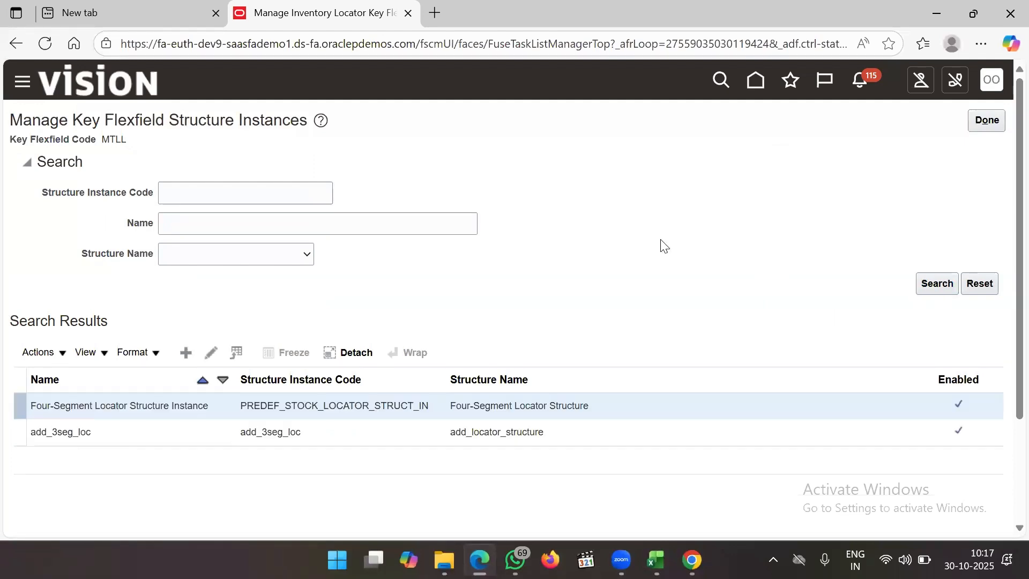
double_click(164, 407)
left_click(163, 407)
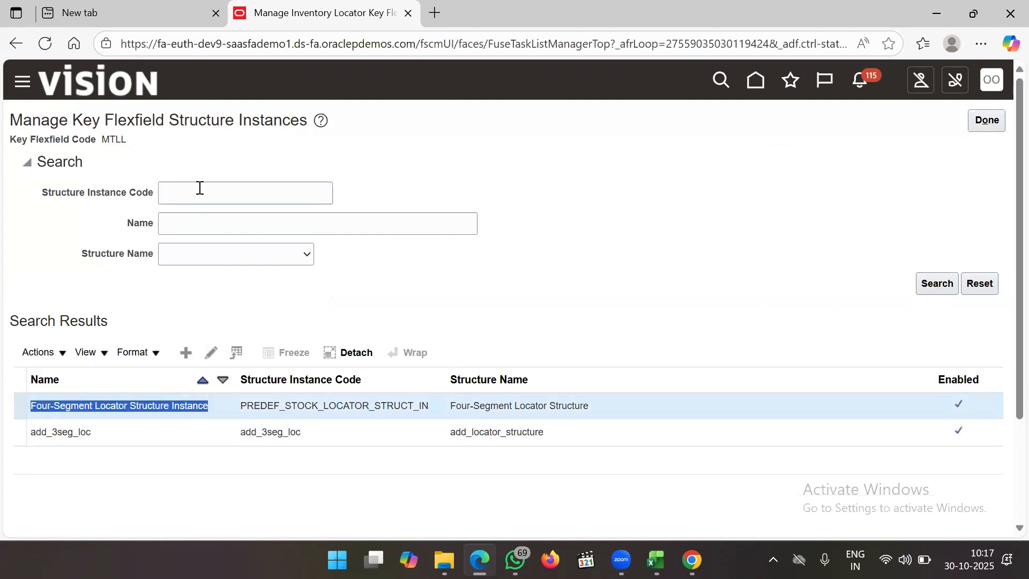
Create a new structure instance with the structure instance code ABI Four segment struc Instanc.
left_click(185, 352)
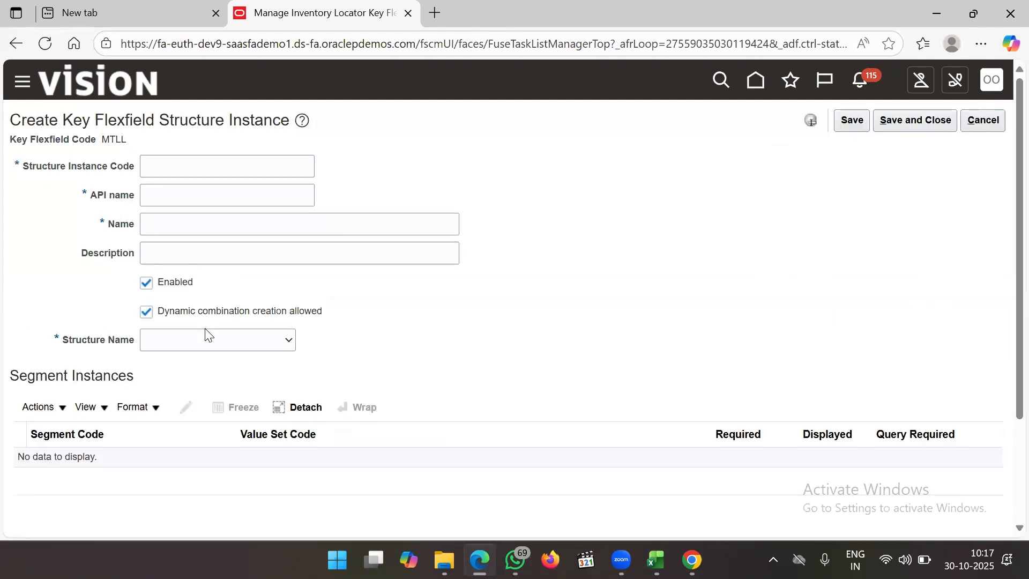
left_click(182, 175)
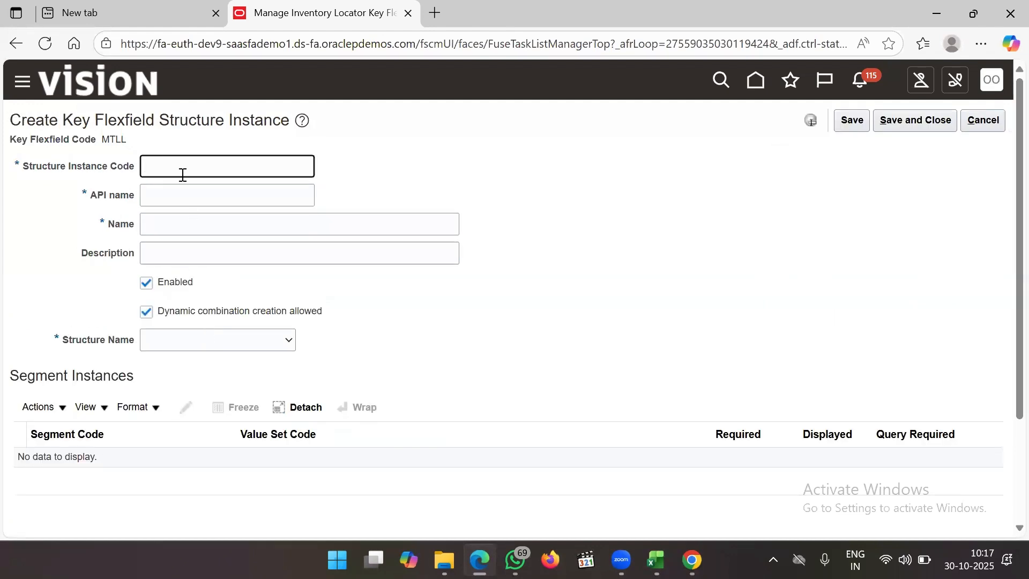
type("ABI Four segment struc Instanc")
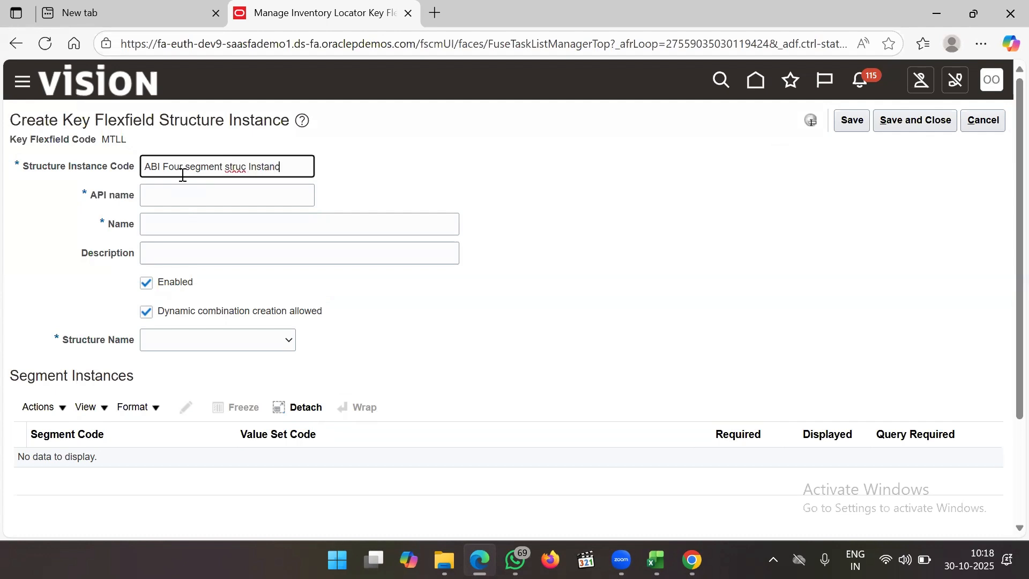
key("BackSpace")
key("ctrl+a")
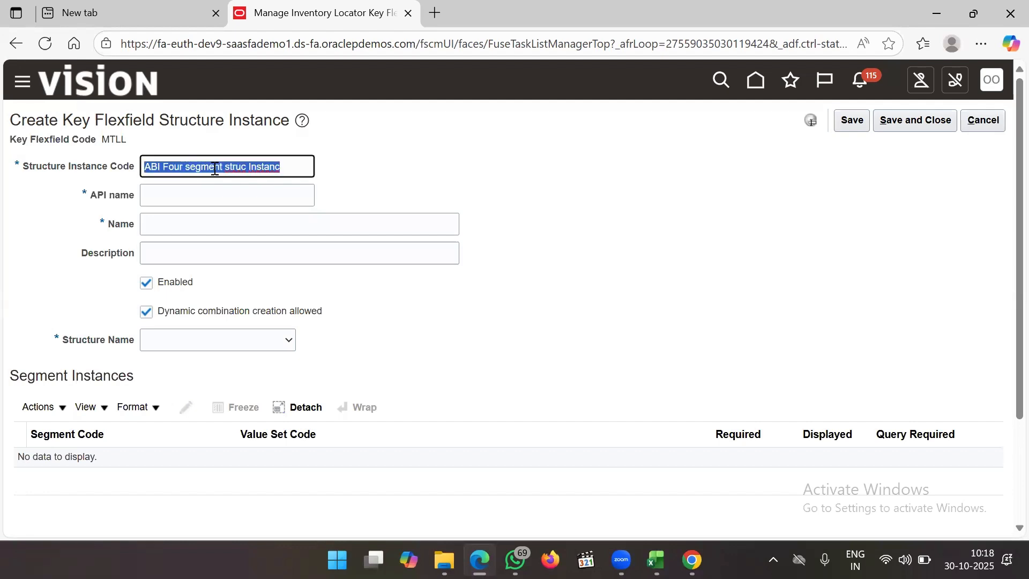
Reuse the instance code ABI Four segment struc Instanc as the structure instance's name and description.
left_click(224, 221)
key("ctrl+v")
left_click(221, 251)
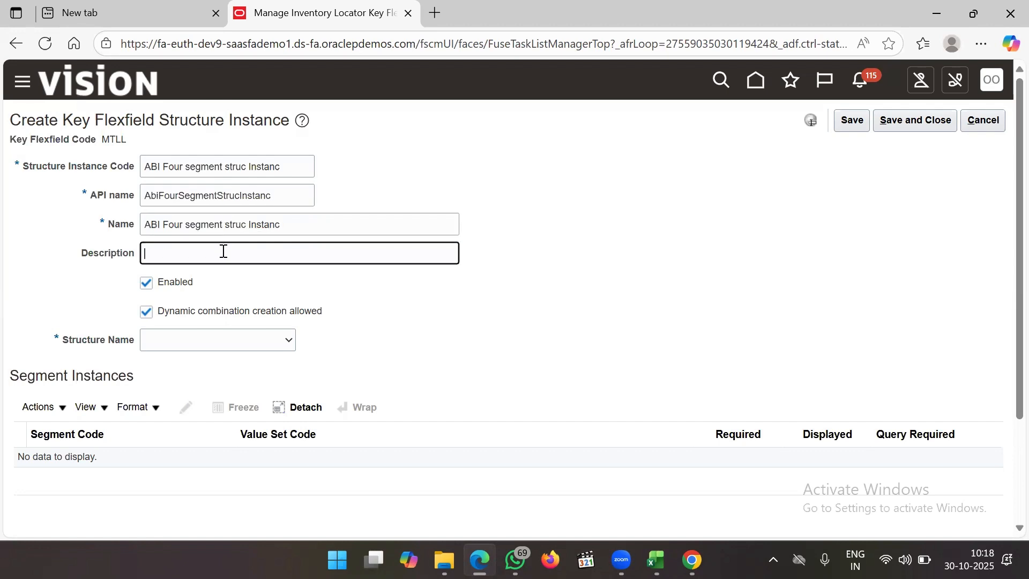
key("ctrl+v")
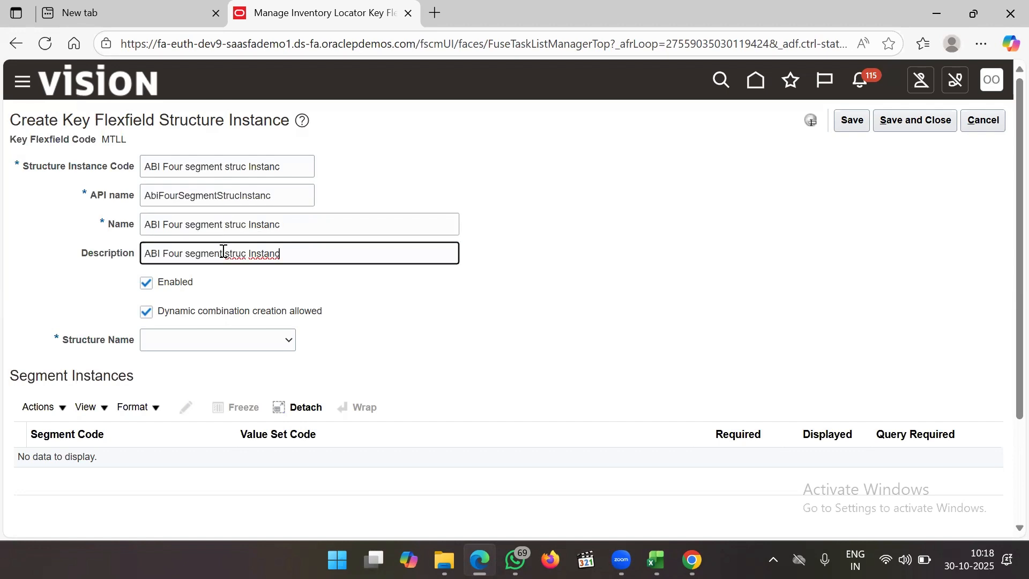
Assign the ABI Four segment structure to the new structure instance, then save and close it.
left_click(203, 343)
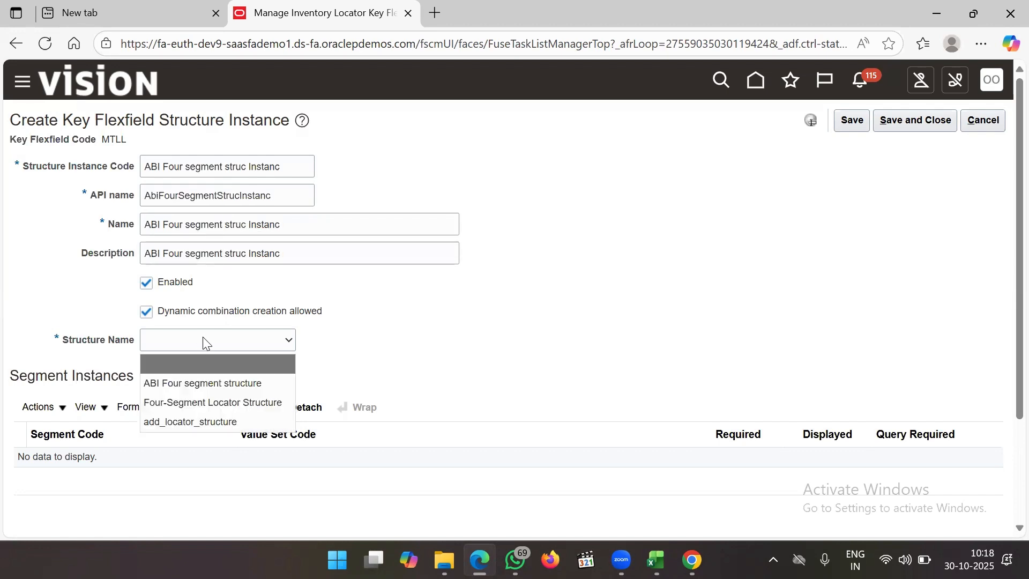
left_click(217, 386)
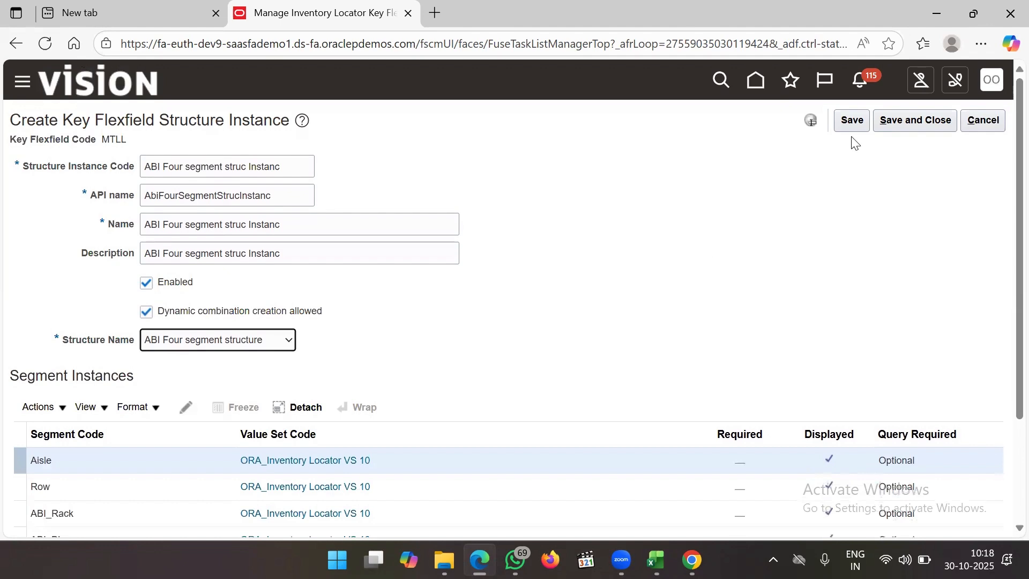
left_click(852, 121)
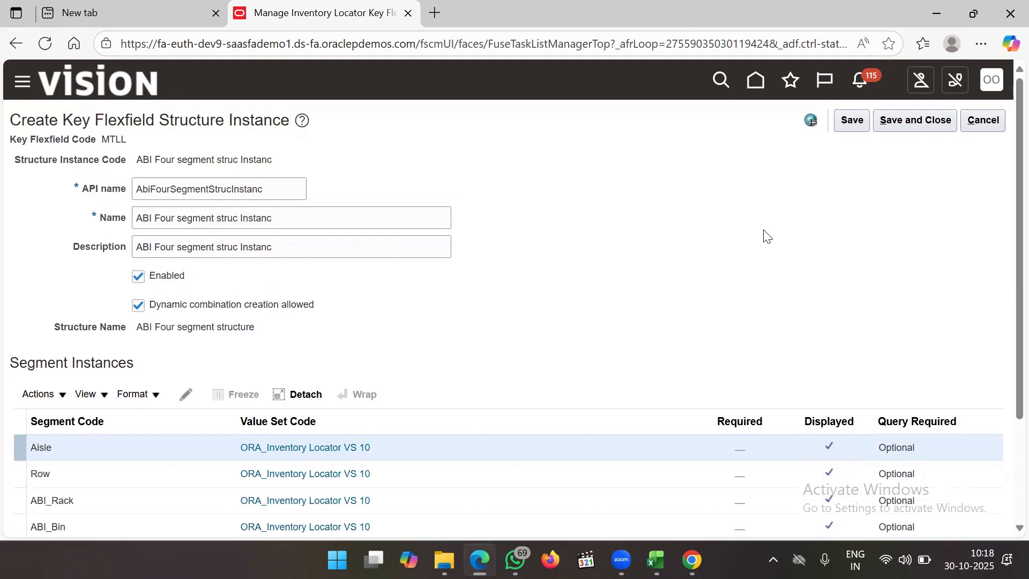
left_click(911, 121)
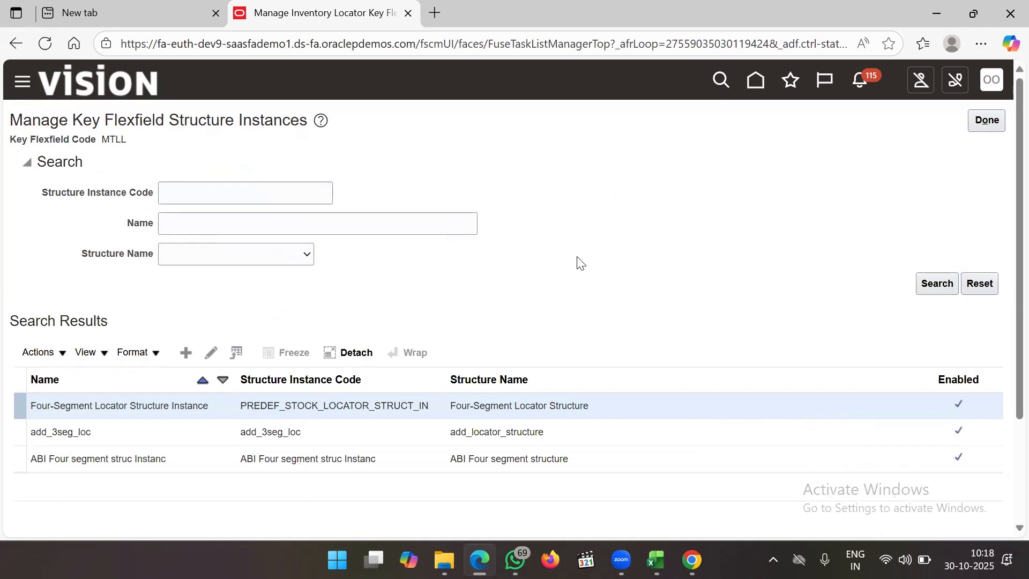
Finish managing the structure instances and deploy the inventory locator key flexfield.
left_click(989, 121)
left_click(650, 182)
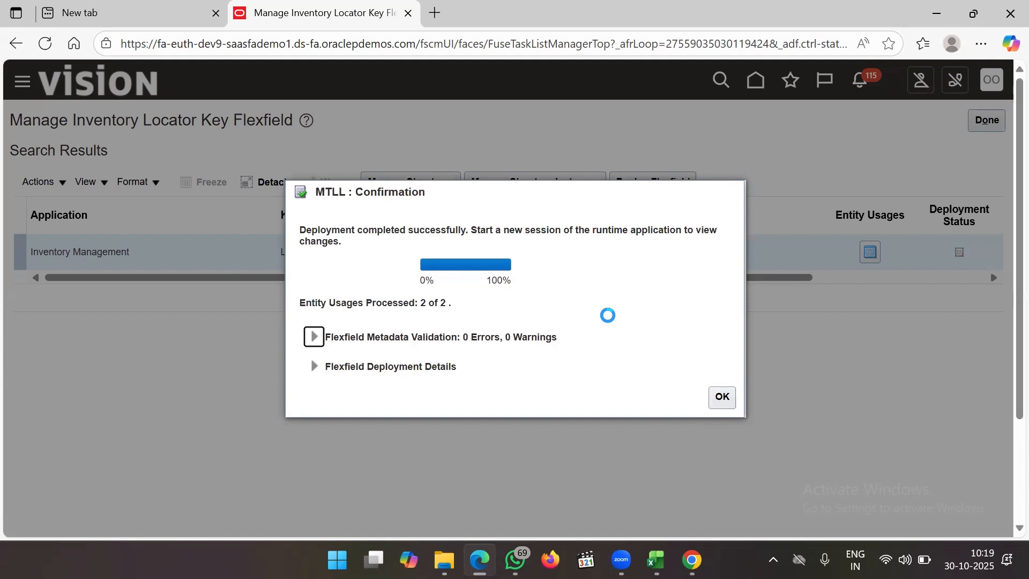
left_click(712, 395)
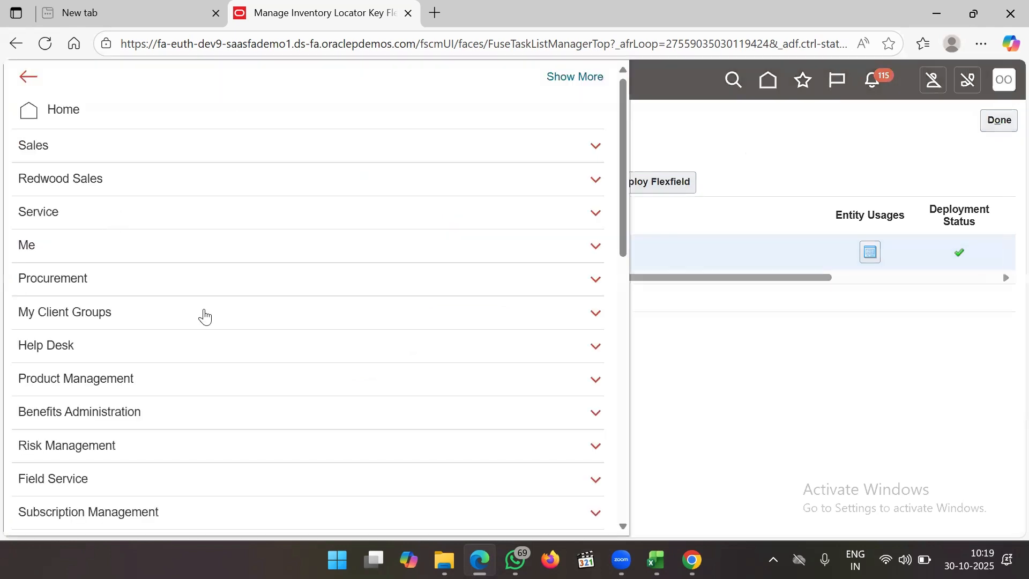
Return to Setup and Maintenance and open the search page for setup tasks.
left_click(753, 177)
left_click(990, 86)
left_click(746, 323)
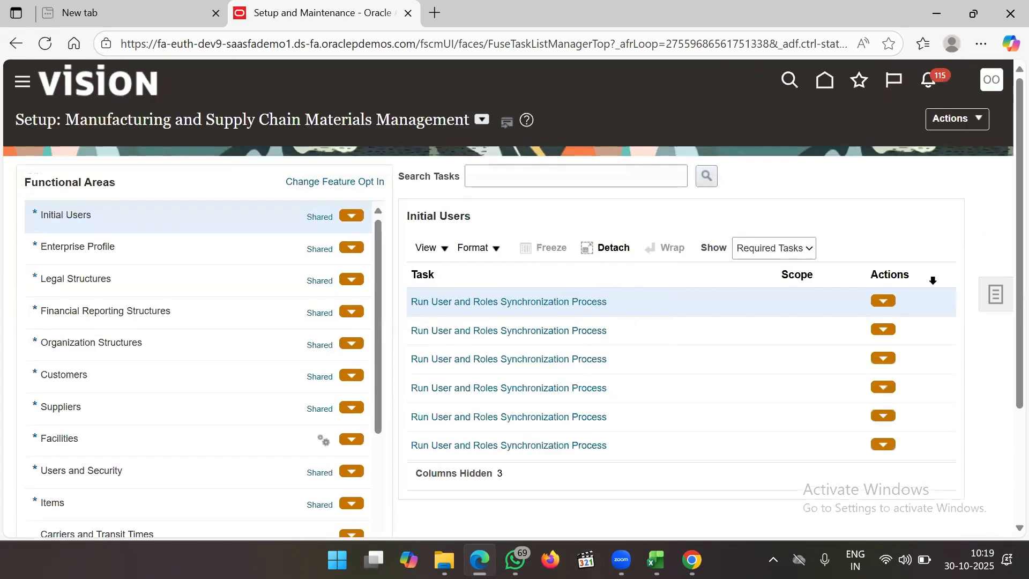
left_click(993, 296)
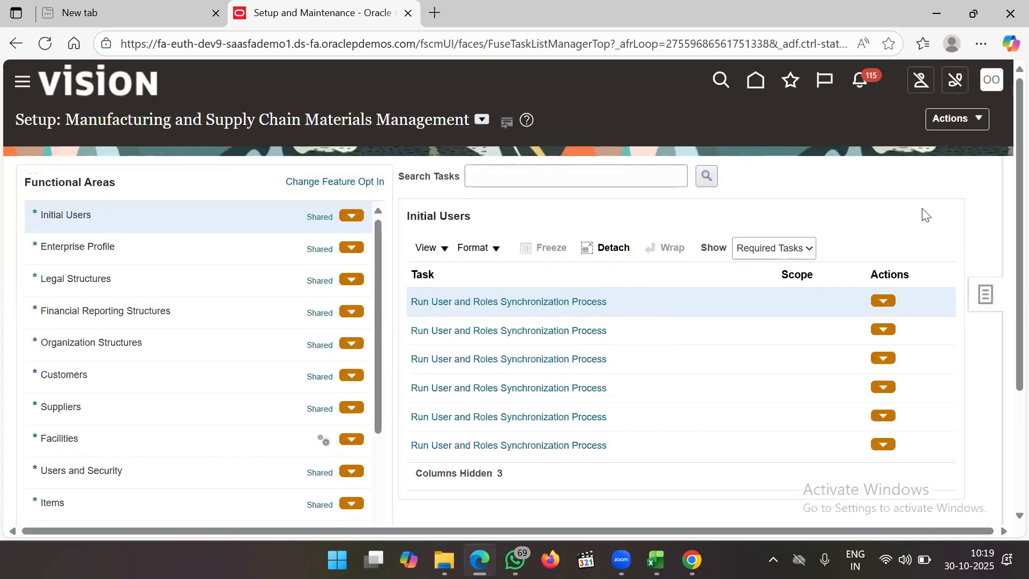
left_click(897, 349)
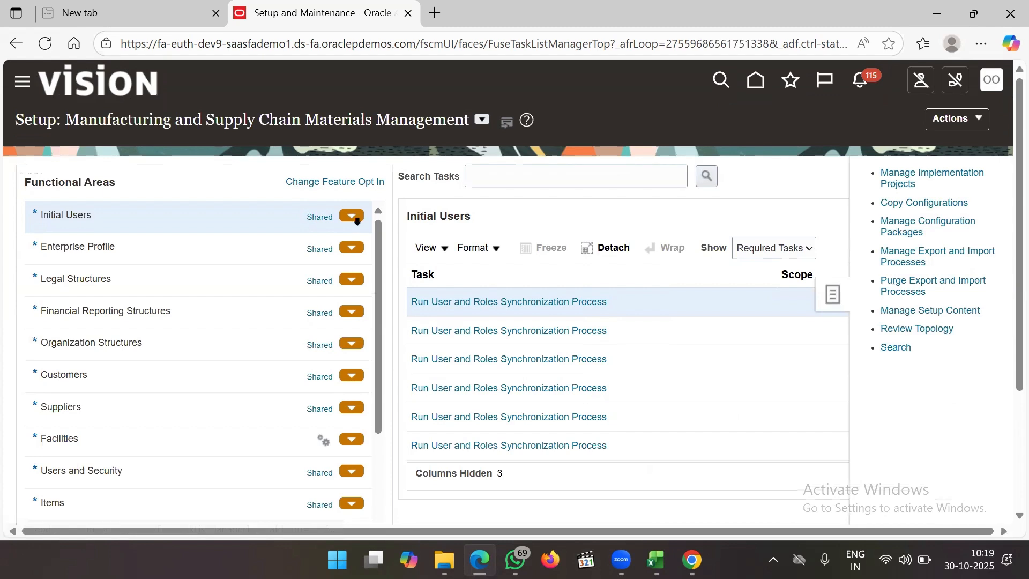
Search the setup tasks for "manage sub" and open the Manage Subinventories and Locators task.
left_click(311, 183)
type("m")
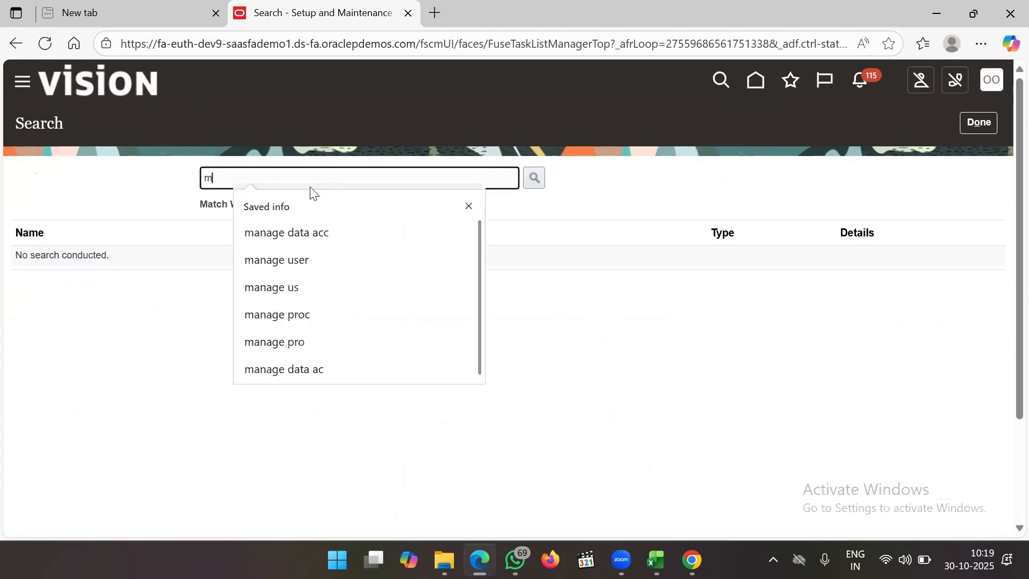
type("anage sub")
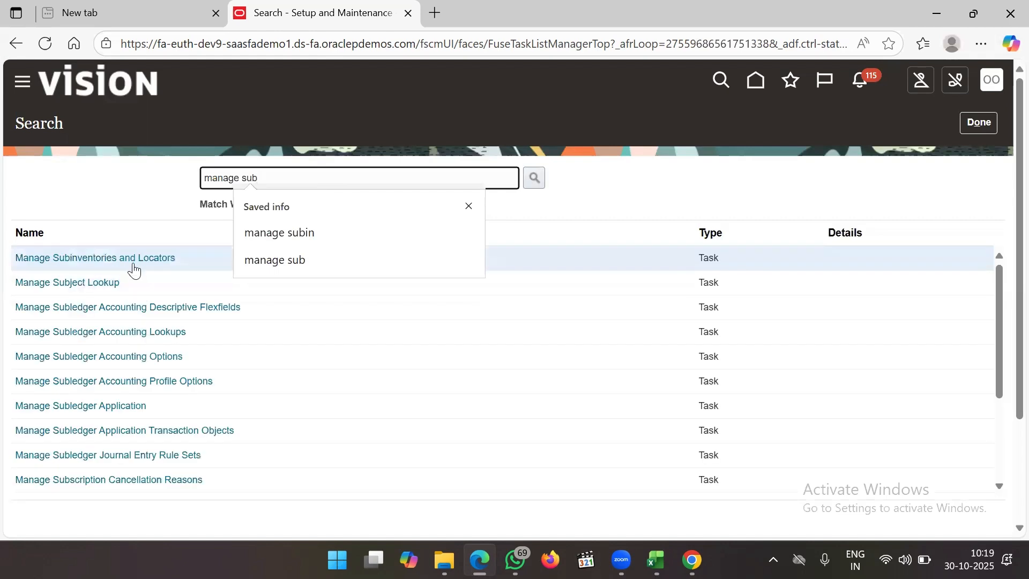
left_click(133, 262)
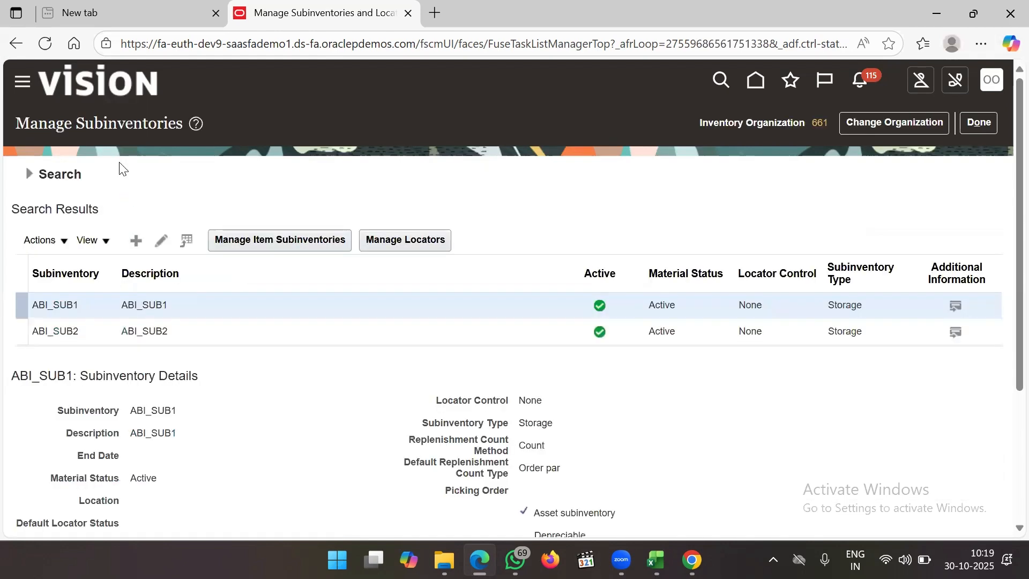
Set the locator structure of subinventory ABI_SUB1 to ABI Four segment struc Instanc, then save and close it.
left_click(160, 240)
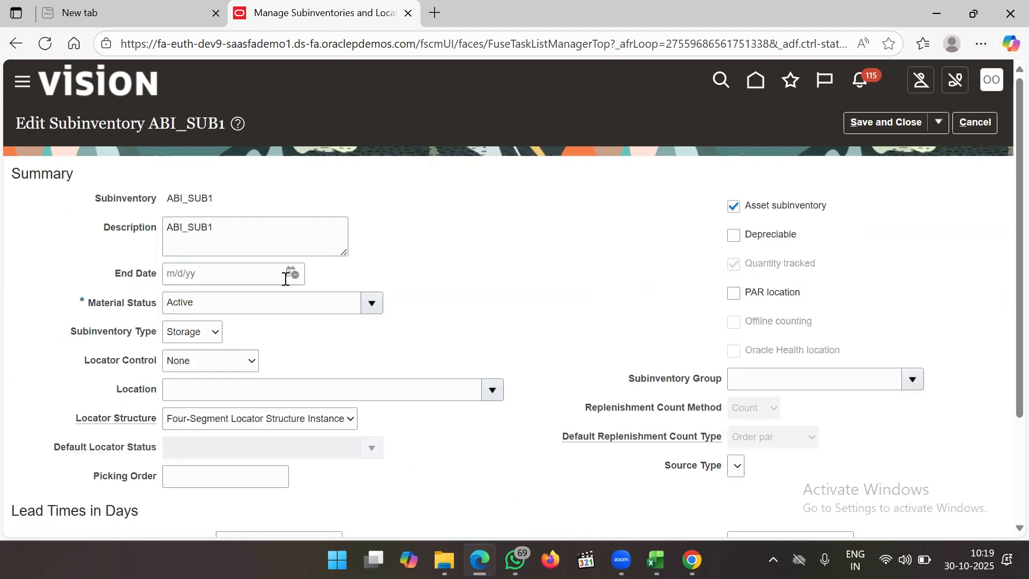
scroll(286, 276, "down", 2)
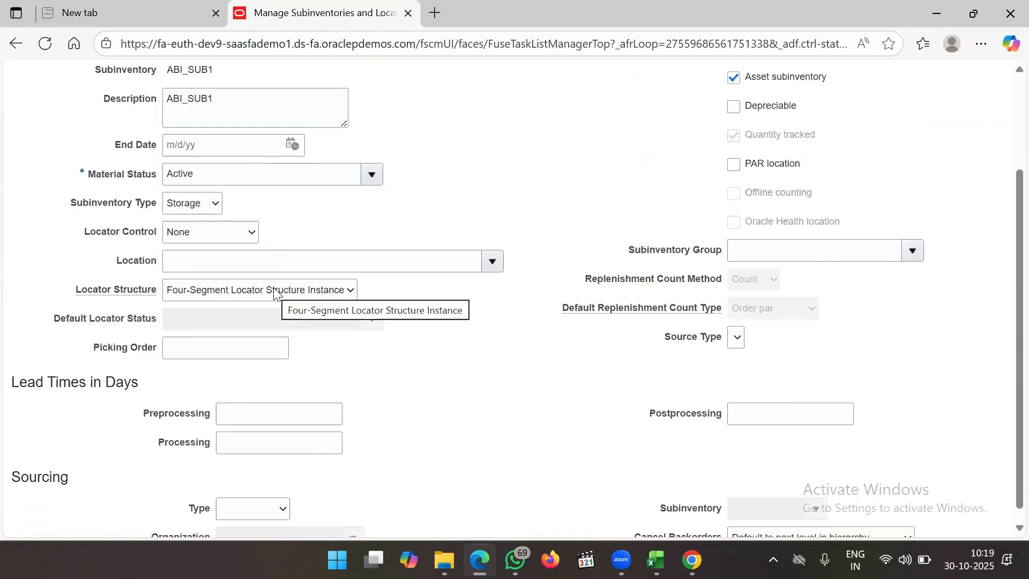
left_click(273, 288)
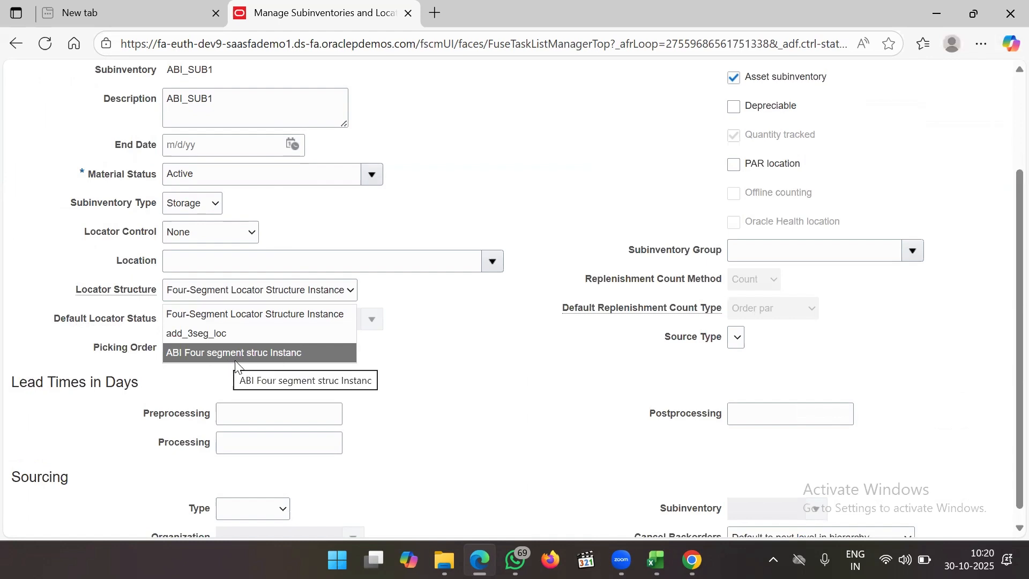
left_click(460, 303)
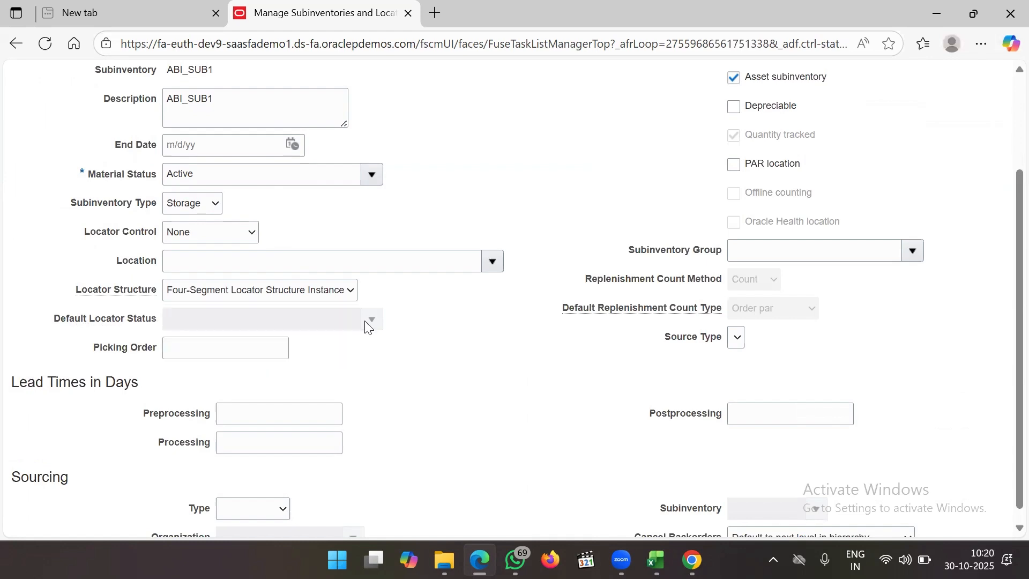
double_click(434, 315)
left_click(306, 294)
left_click(280, 349)
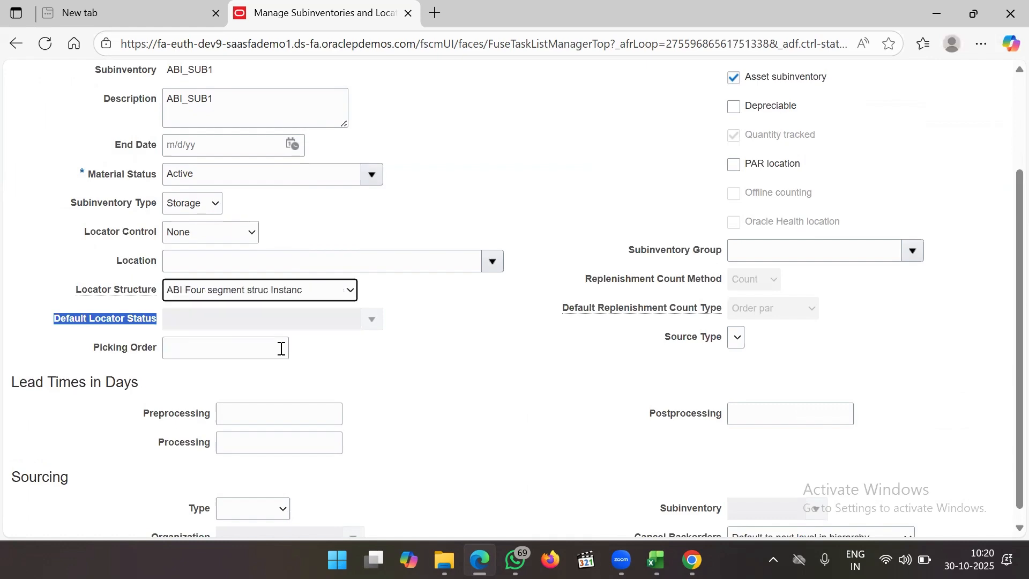
scroll(458, 362, "up", 3)
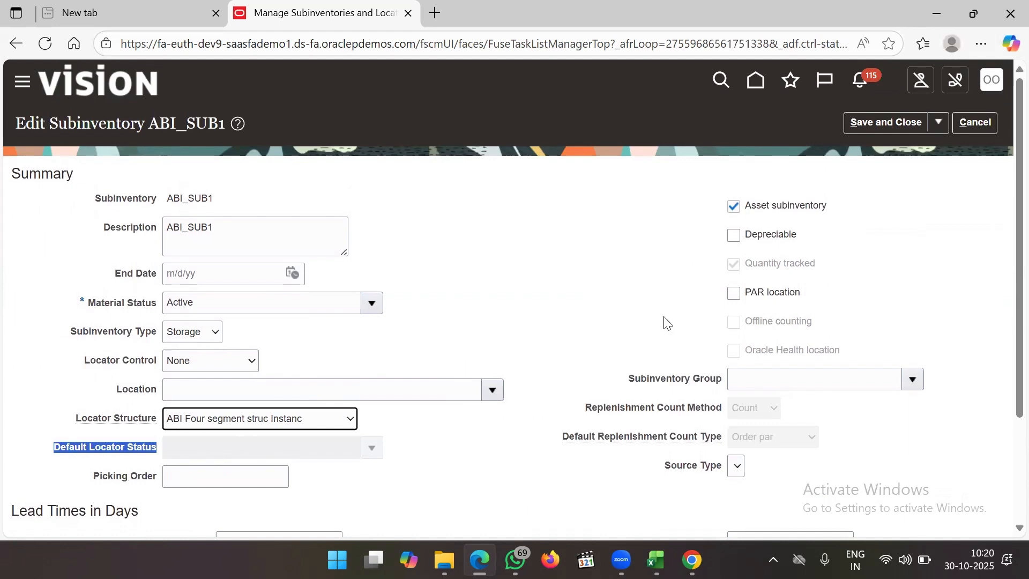
left_click(884, 125)
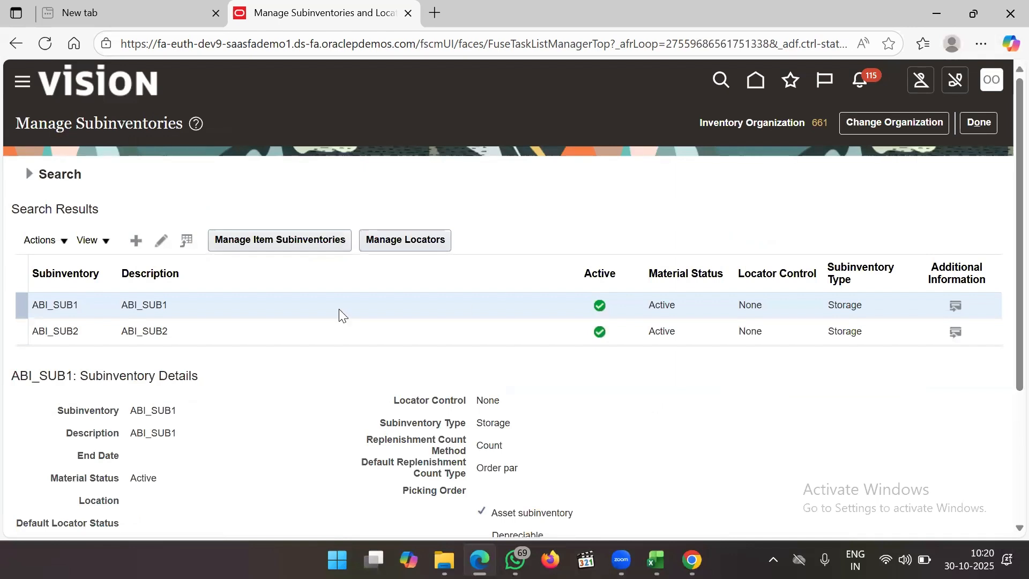
Try to change the locator control of subinventory ABI_SUB1 to Dynamic entry.
left_click(161, 243)
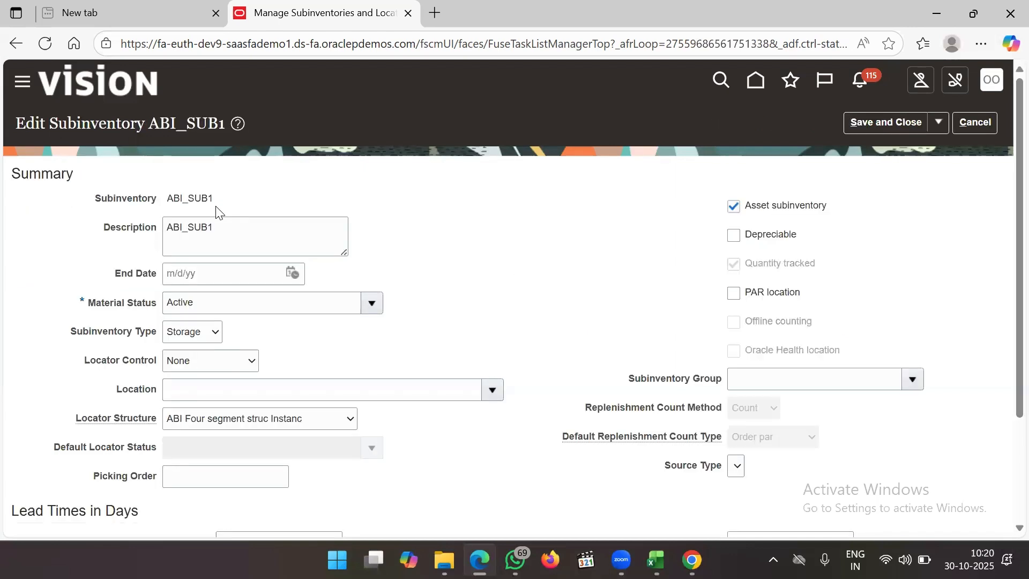
scroll(277, 308, "down", 1)
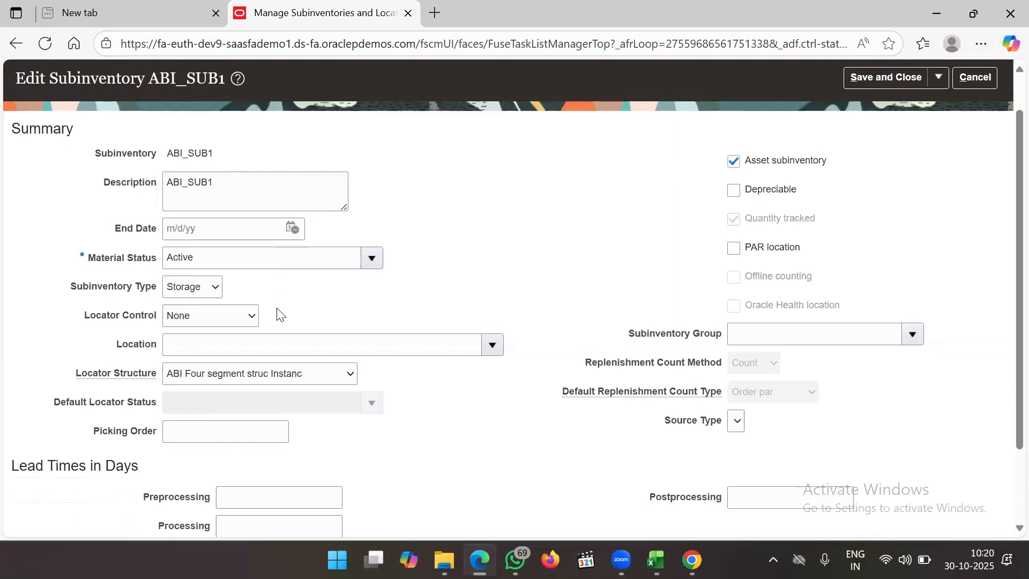
left_click(229, 322)
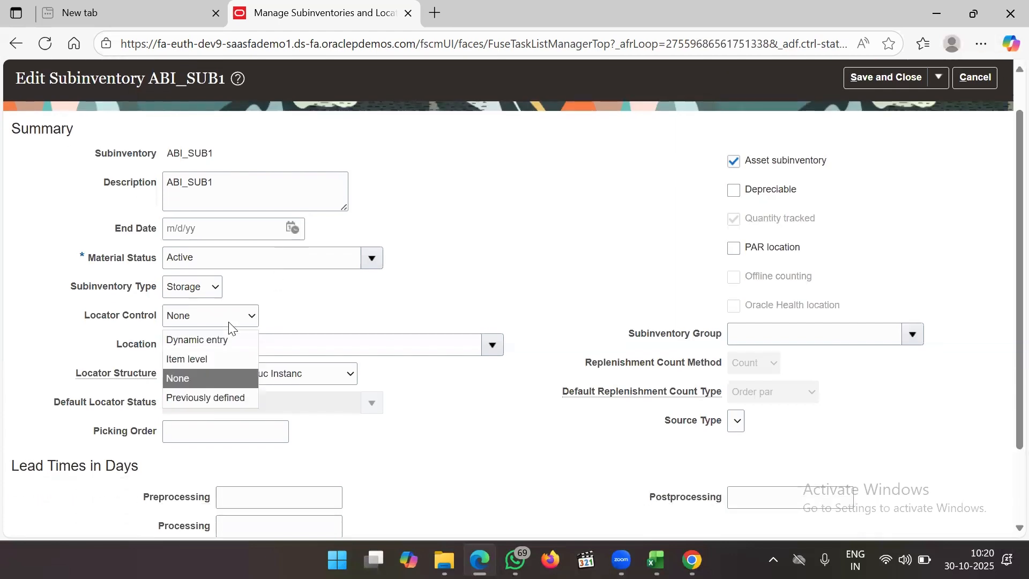
left_click(228, 322)
left_click(229, 322)
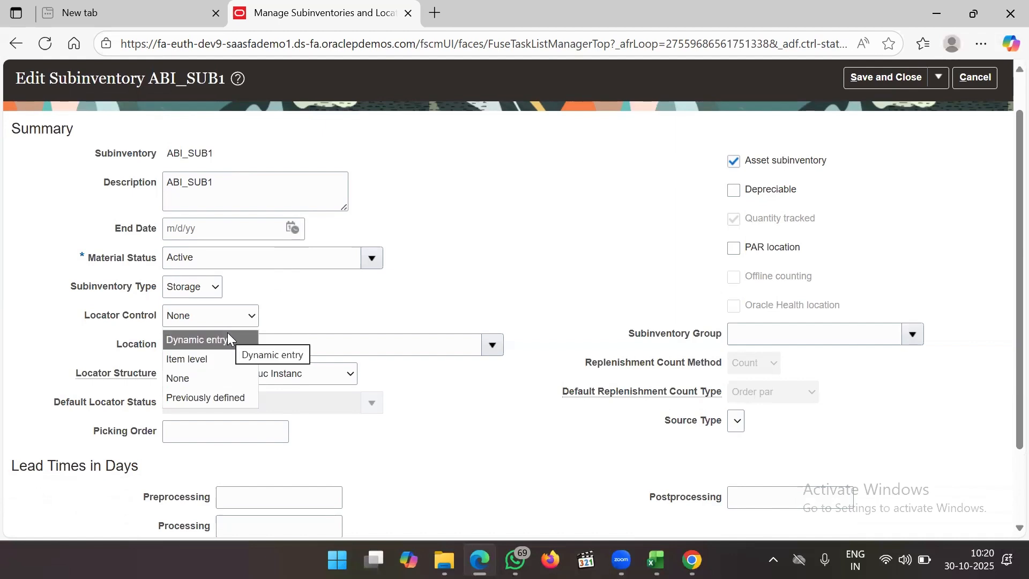
left_click(227, 333)
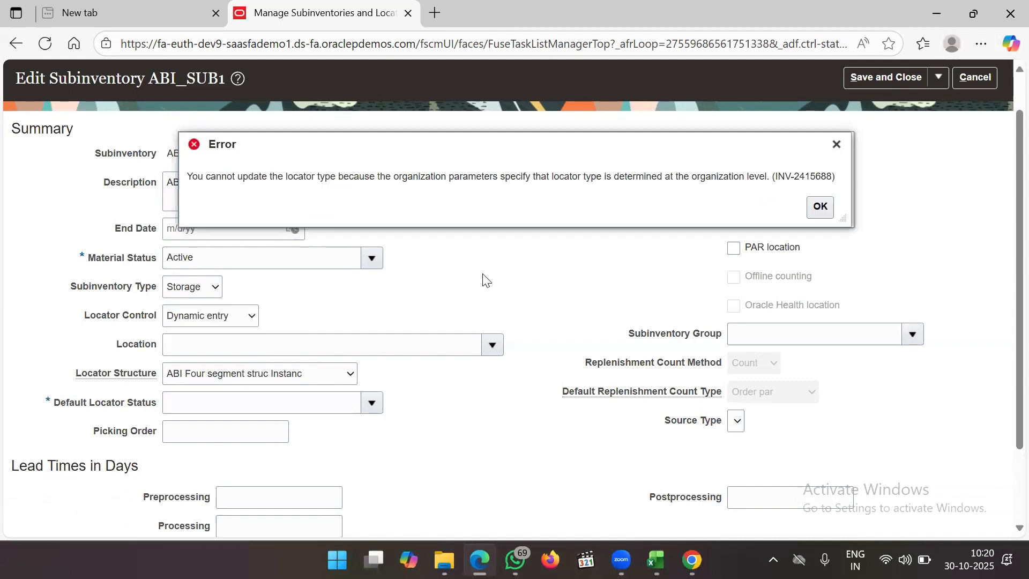
left_click(820, 206)
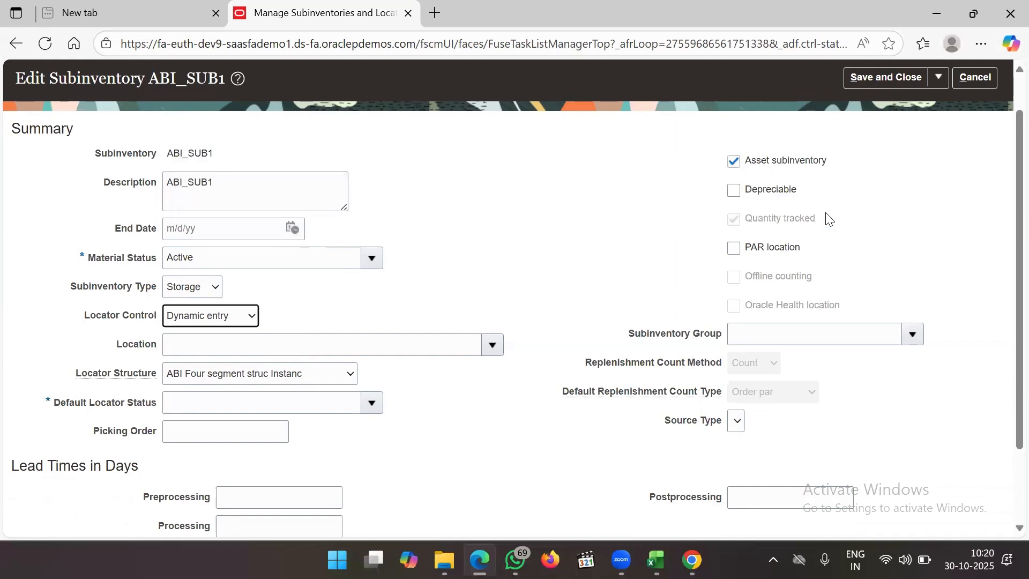
Try to save ABI_SUB1 with locator control None and default locator status Active.
left_click(191, 316)
left_click(213, 374)
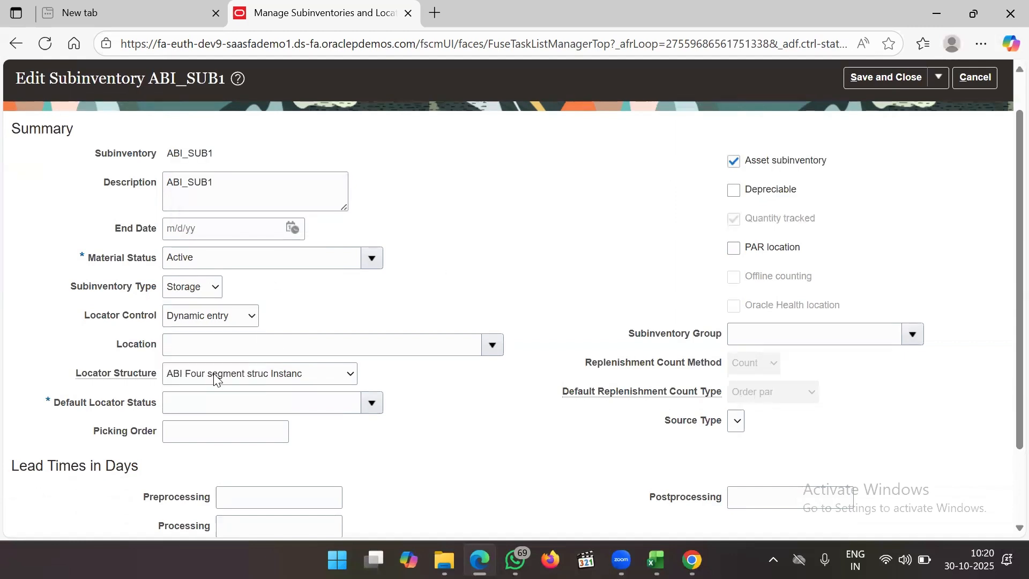
left_click(885, 84)
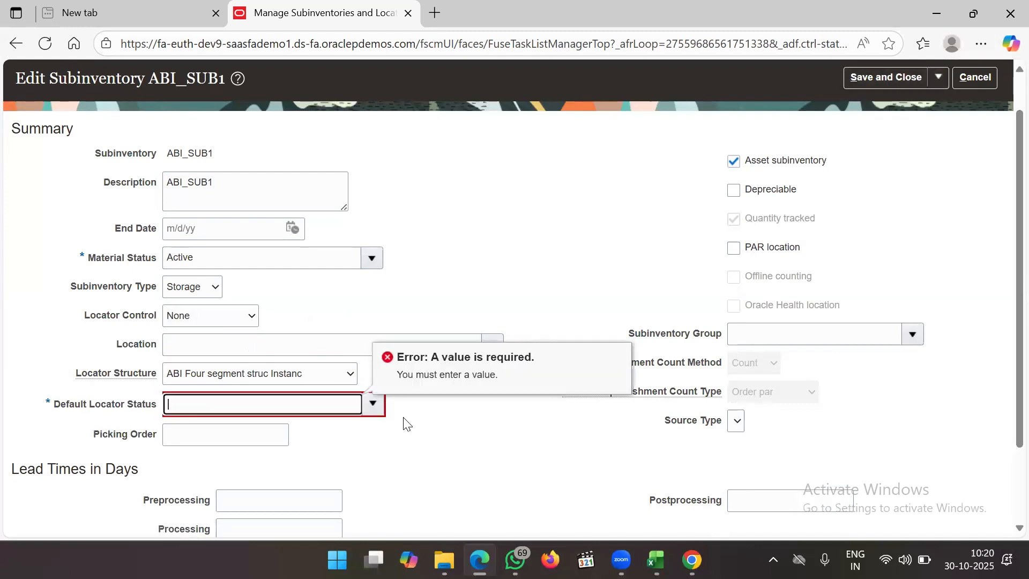
left_click(372, 404)
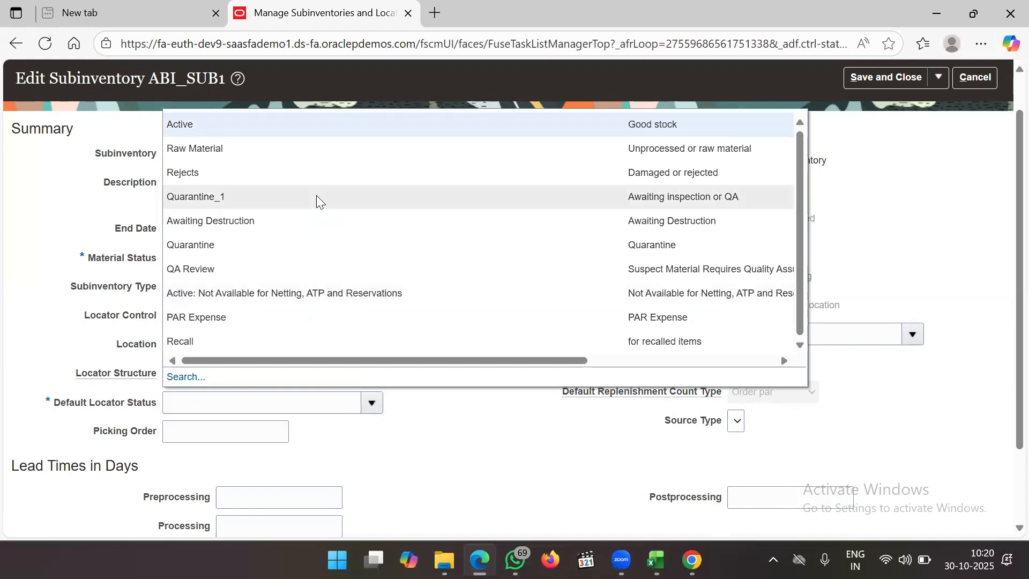
left_click(261, 125)
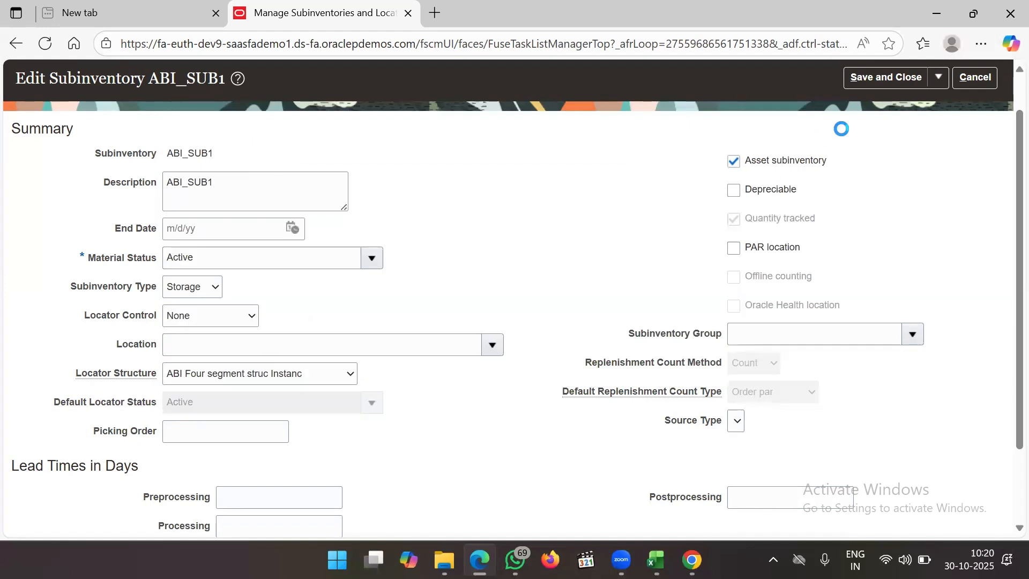
left_click(885, 77)
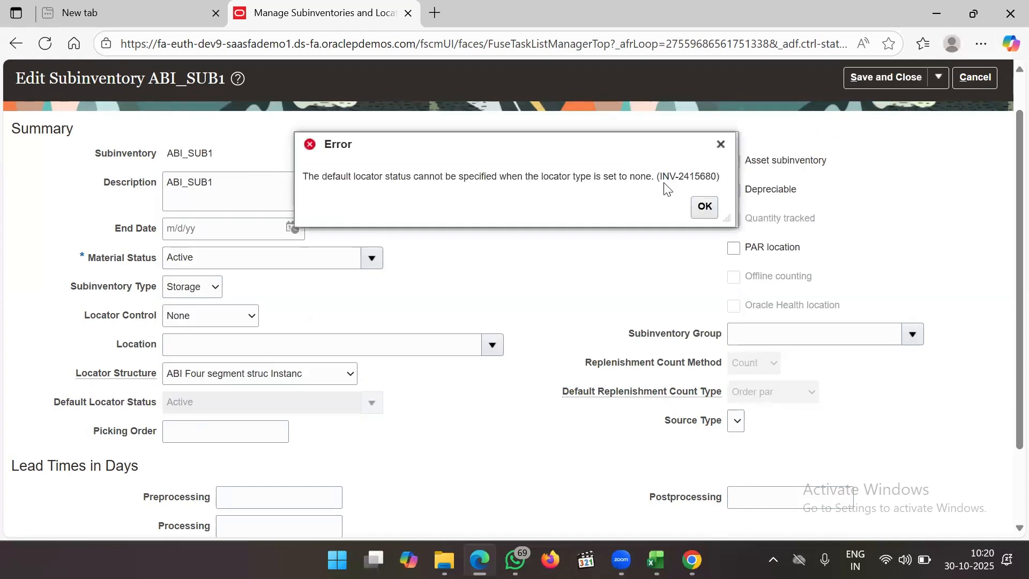
left_click(703, 206)
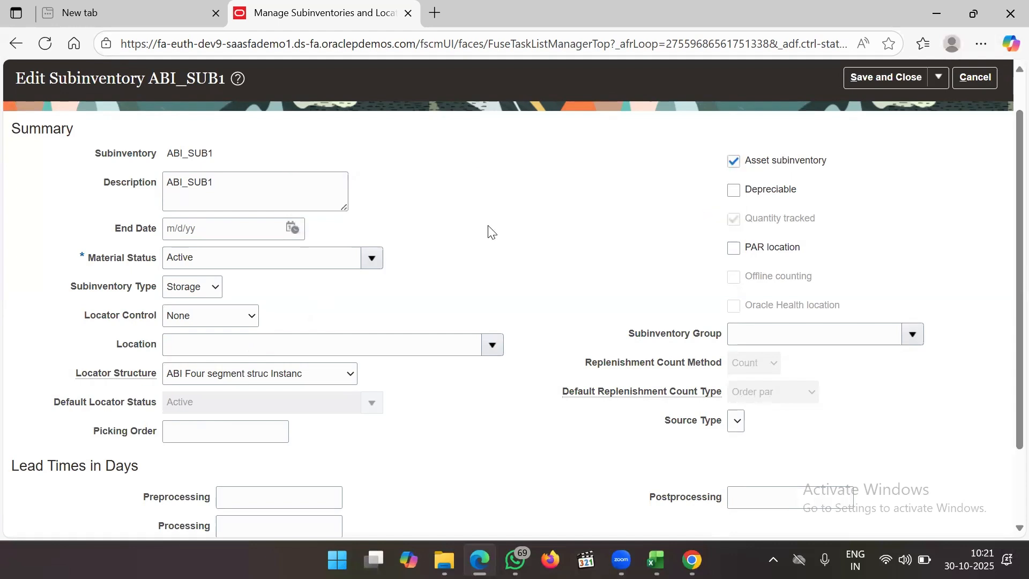
Try the Previously defined locator control for ABI_SUB1, then cancel the subinventory edit.
left_click(214, 320)
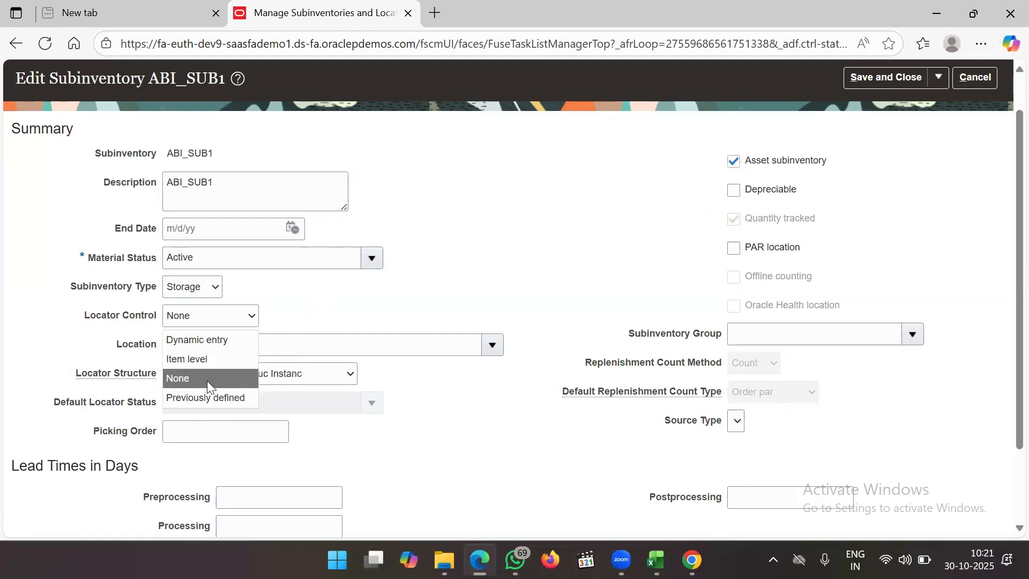
left_click(209, 397)
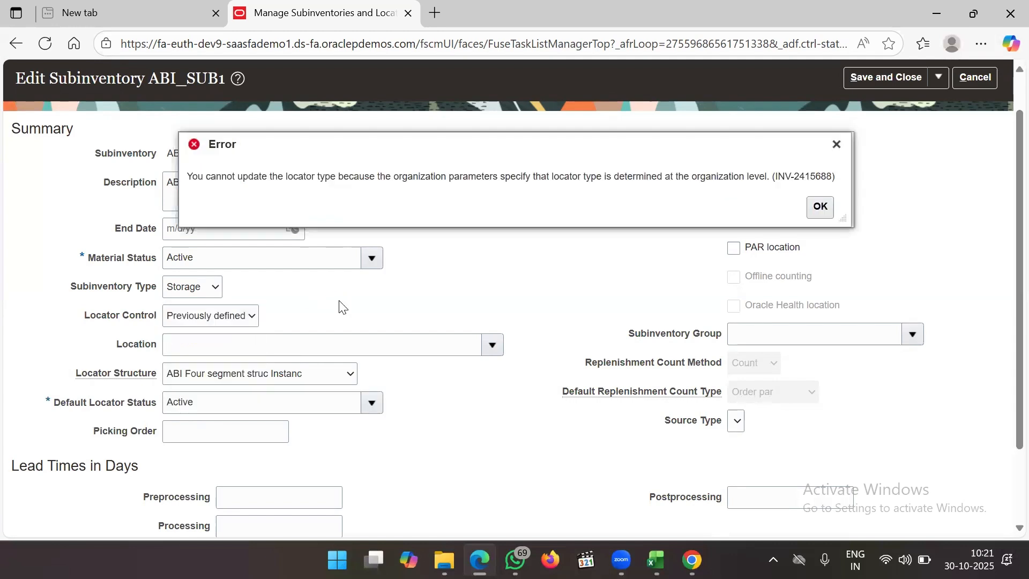
left_click(821, 209)
left_click(326, 384)
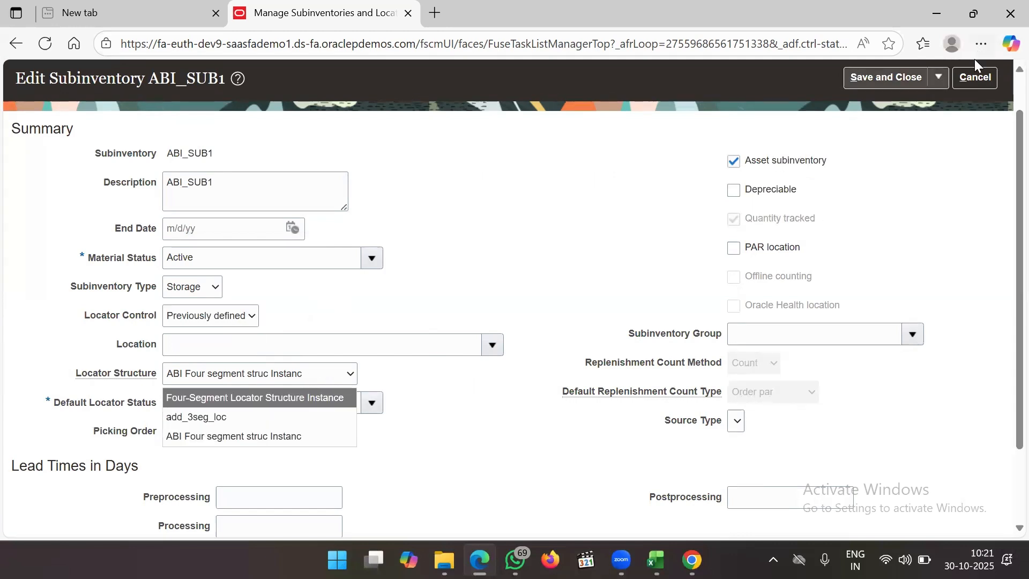
left_click(971, 73)
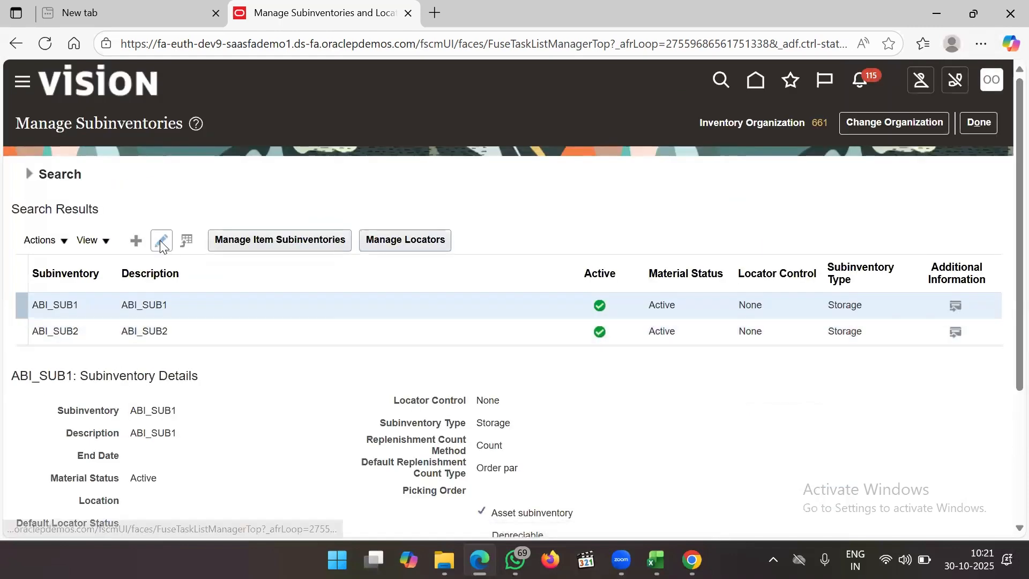
Reopen subinventory ABI_SUB1 for editing, review its summary and locator structure settings, then save and close it.
left_click(166, 247)
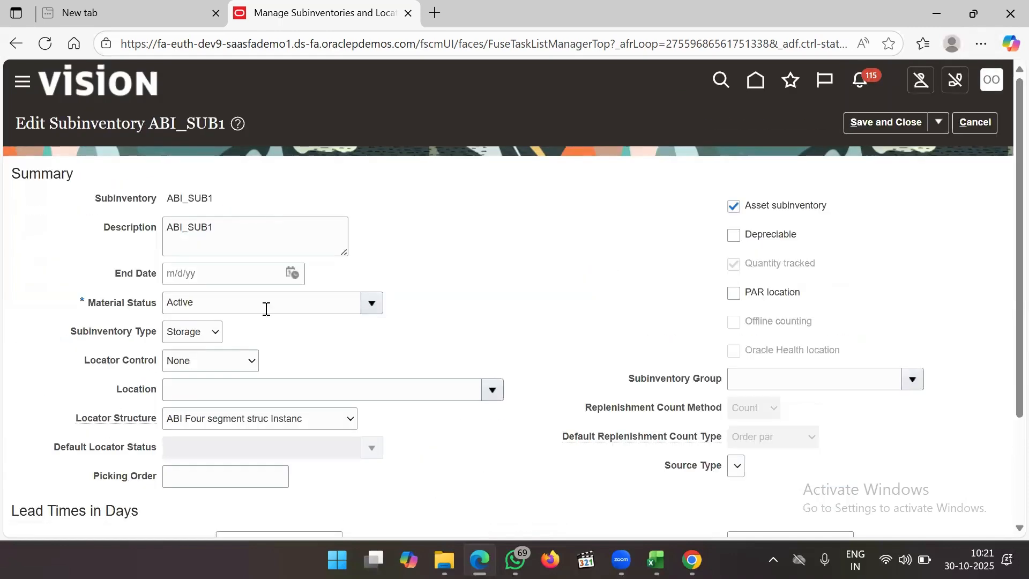
scroll(265, 311, "down", 2)
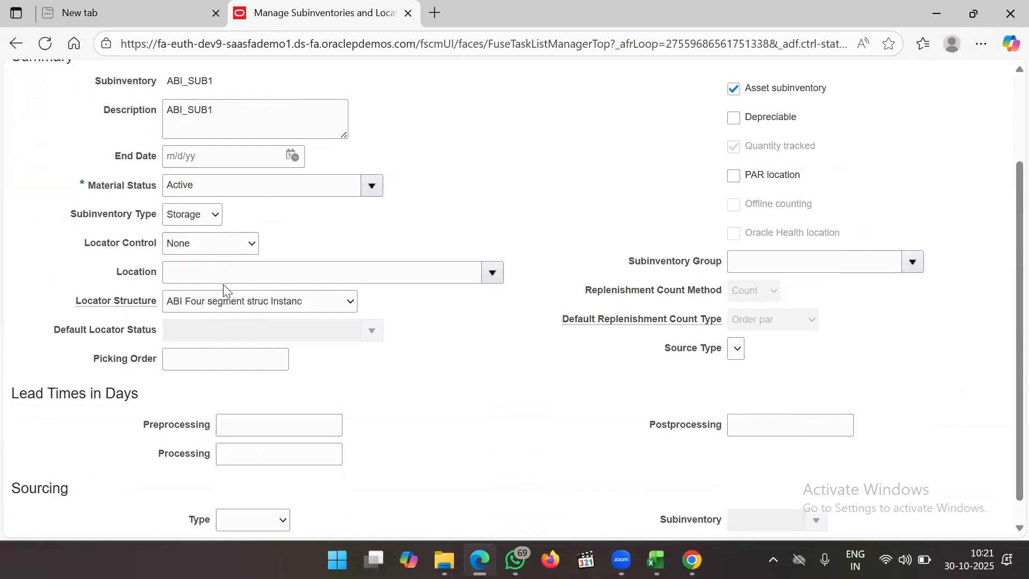
scroll(571, 303, "up", 2)
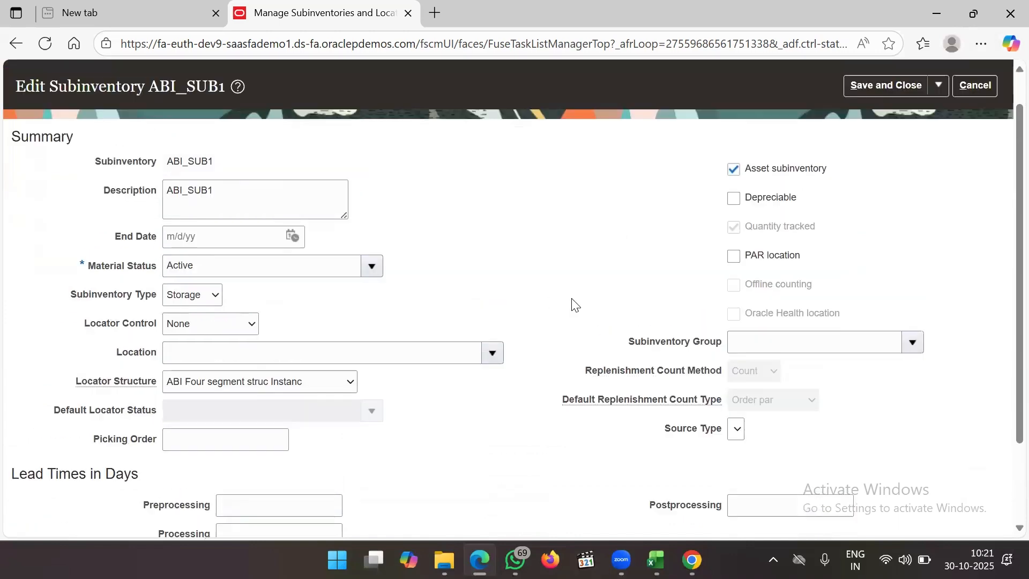
scroll(571, 303, "down", 1)
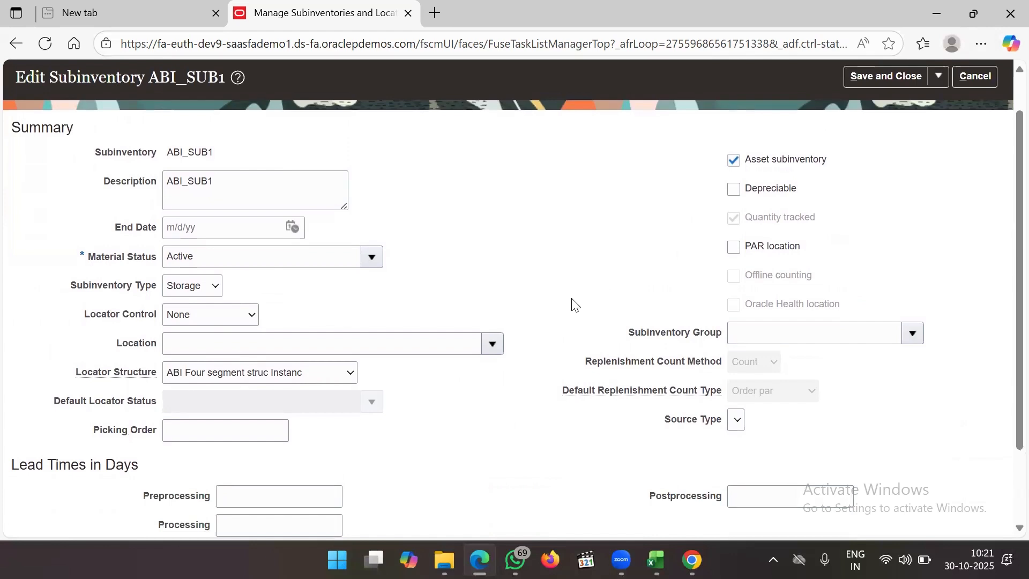
left_click(321, 374)
left_click(321, 378)
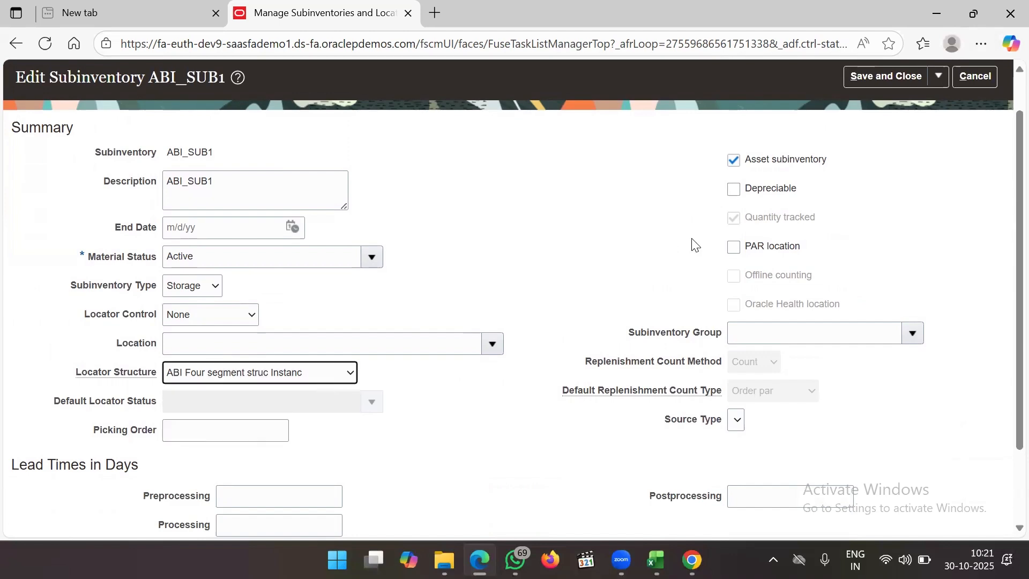
scroll(696, 241, "up", 1)
left_click(916, 122)
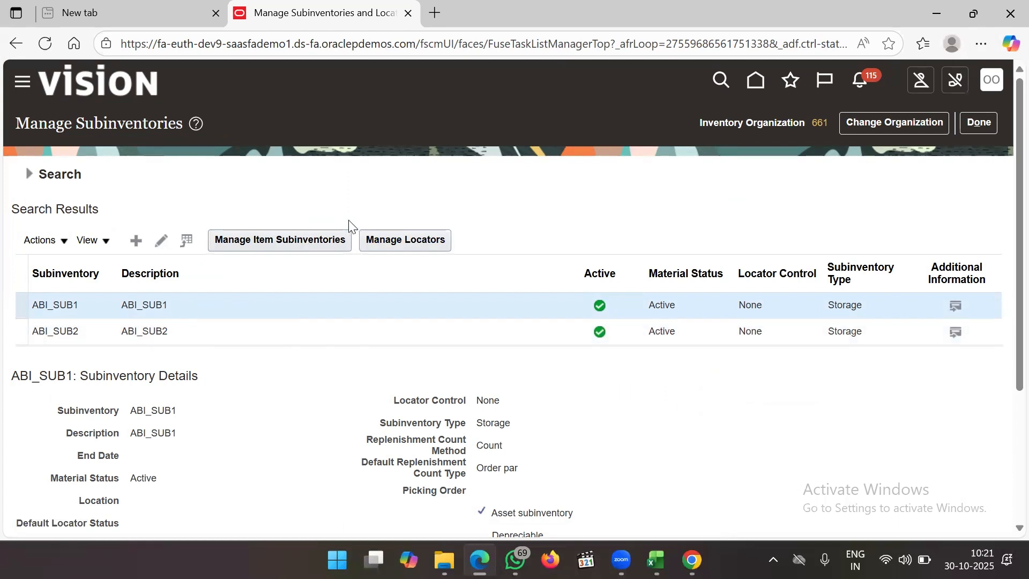
Check the locators of subinventory ABI_SUB1, then return to the subinventory list.
left_click(394, 240)
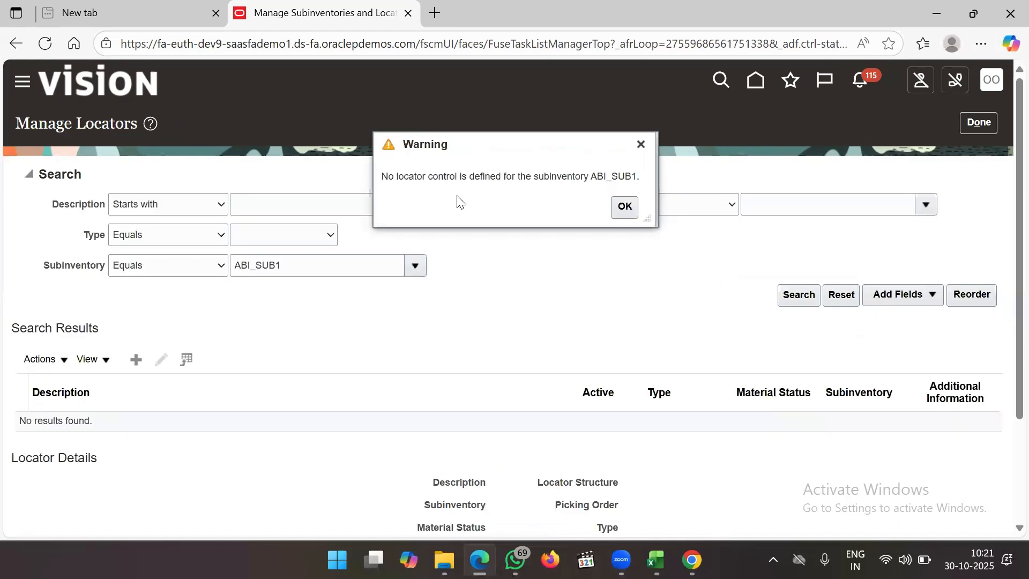
left_click(624, 208)
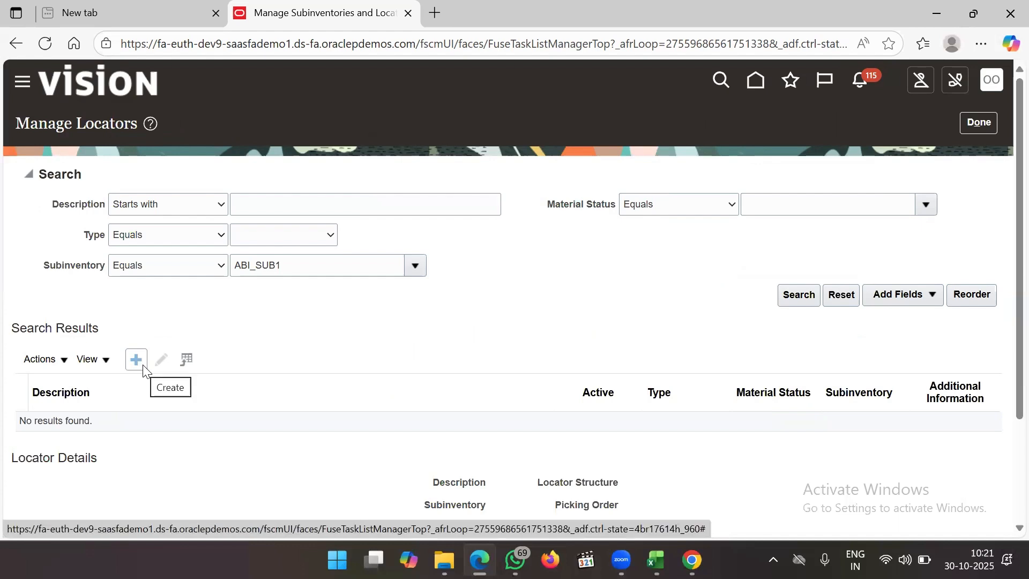
left_click(979, 122)
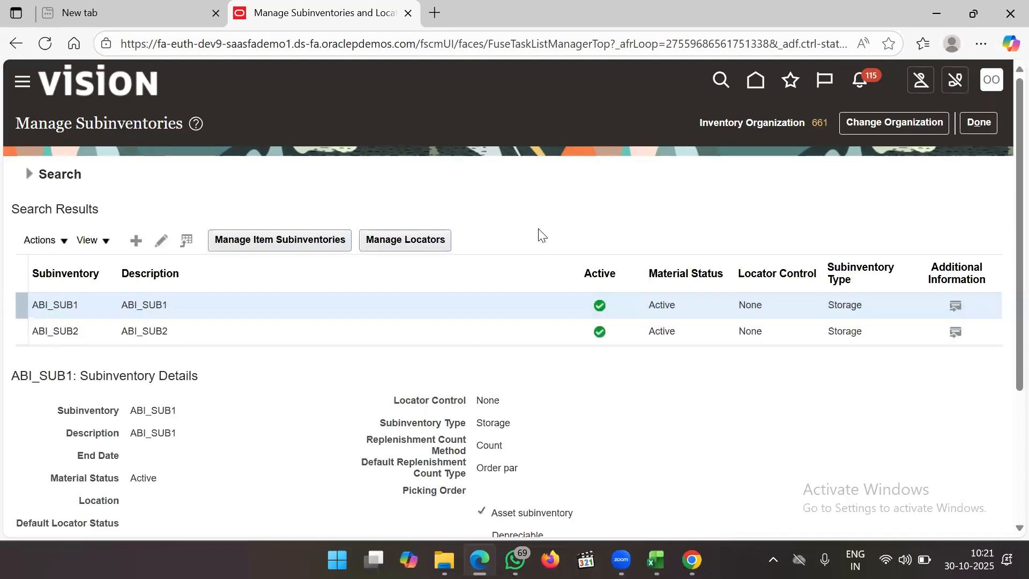
Try to change the locator control of subinventory ABI_SUB1 to Previously defined, then leave the edit form.
left_click(162, 240)
left_click(210, 367)
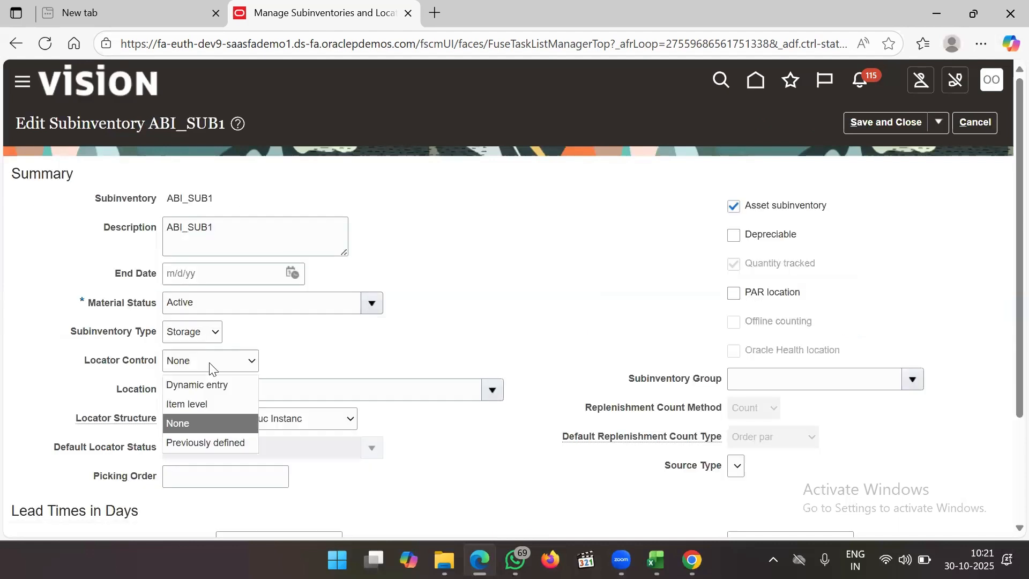
left_click(198, 442)
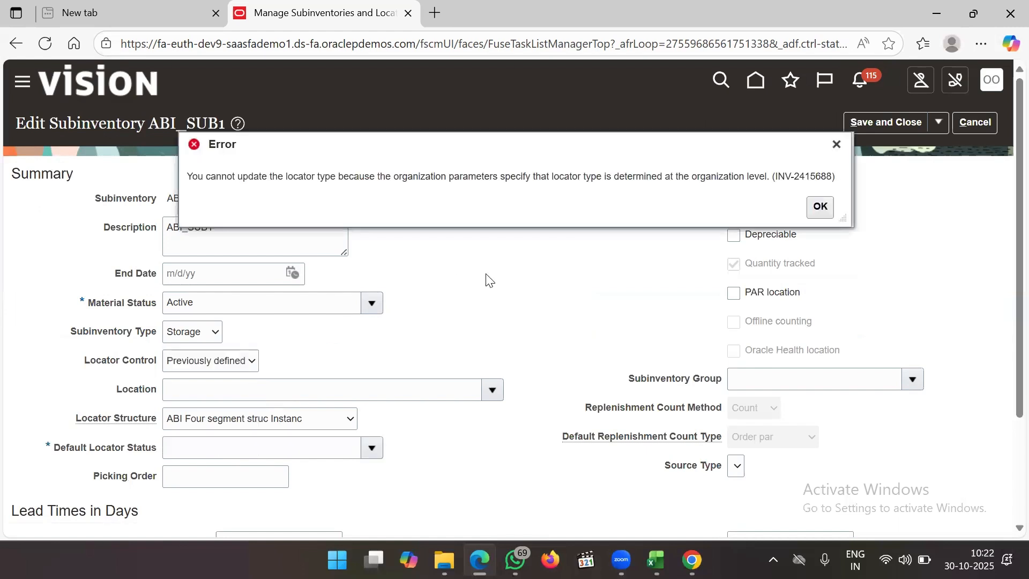
left_click(821, 207)
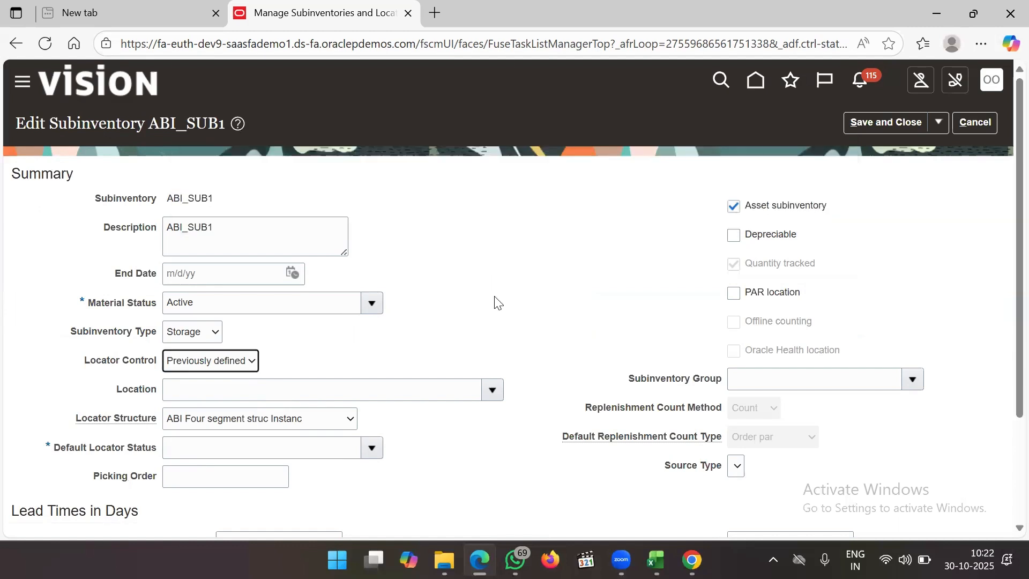
scroll(424, 313, "down", 1)
scroll(831, 268, "up", 1)
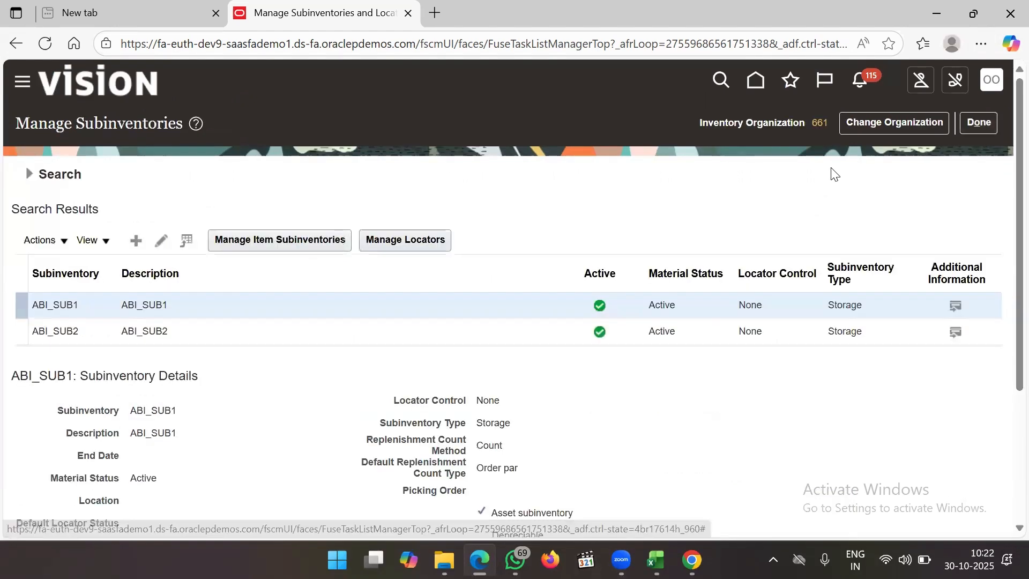
Go to Setup and Maintenance and open its setup task search page.
left_click(985, 81)
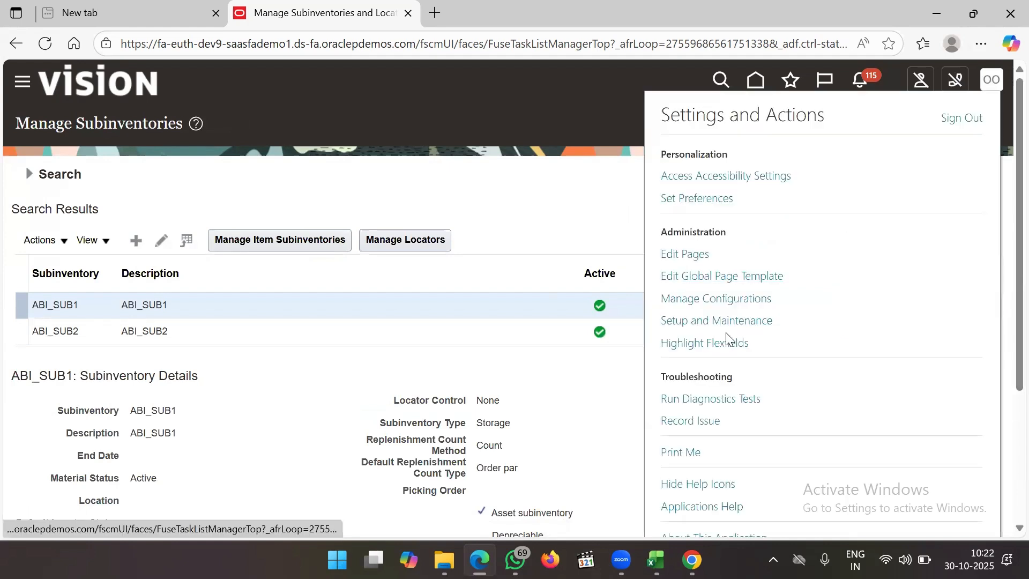
left_click(728, 322)
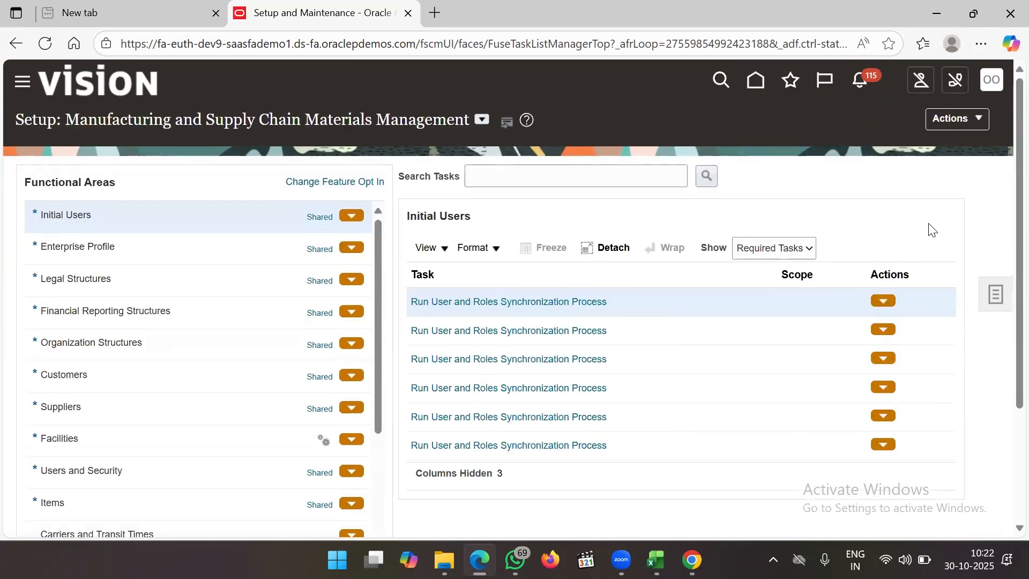
left_click(985, 306)
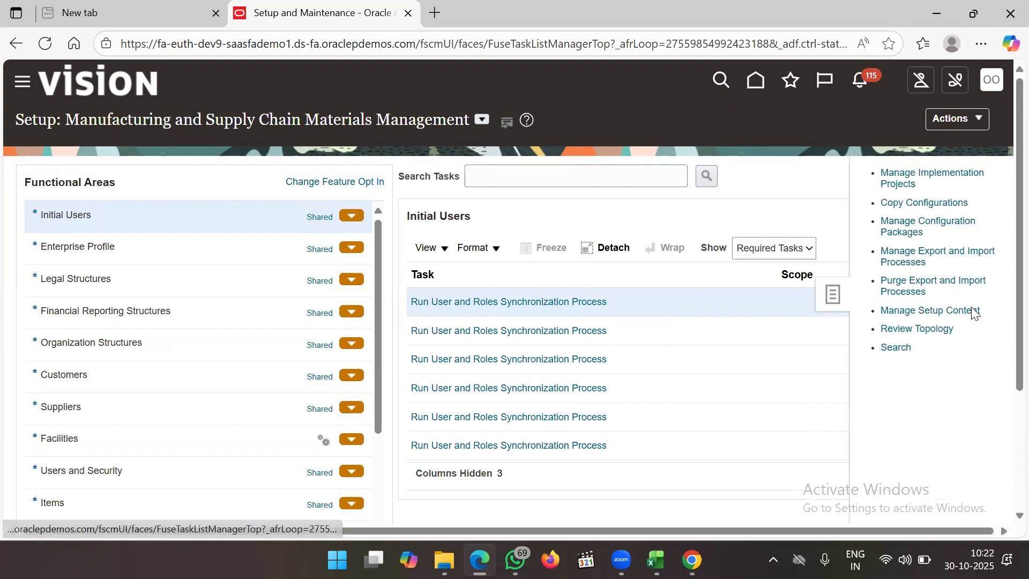
left_click(895, 348)
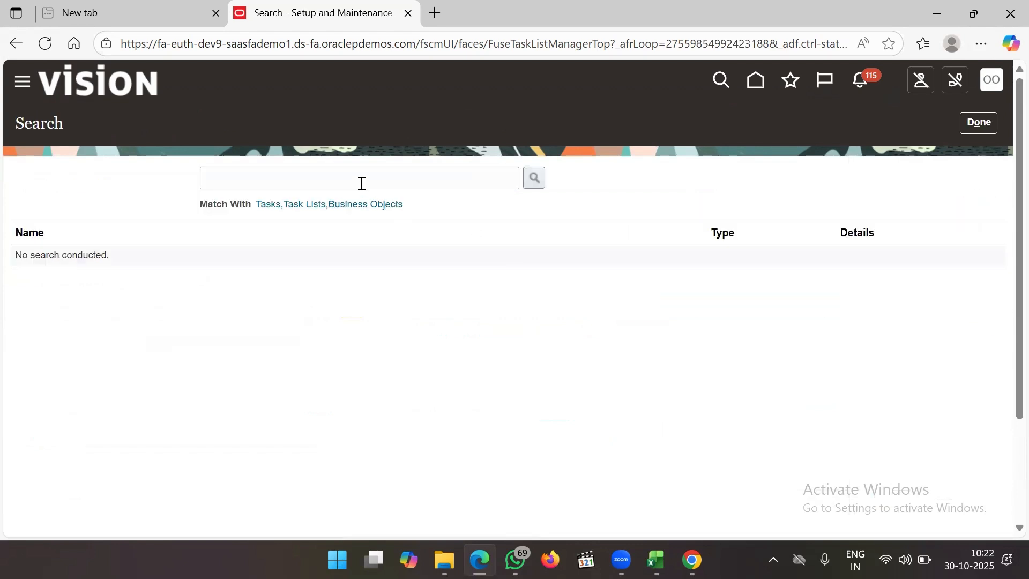
Search the setup tasks for "manage inv" and open the Manage Inventory Organizations task.
left_click(352, 175)
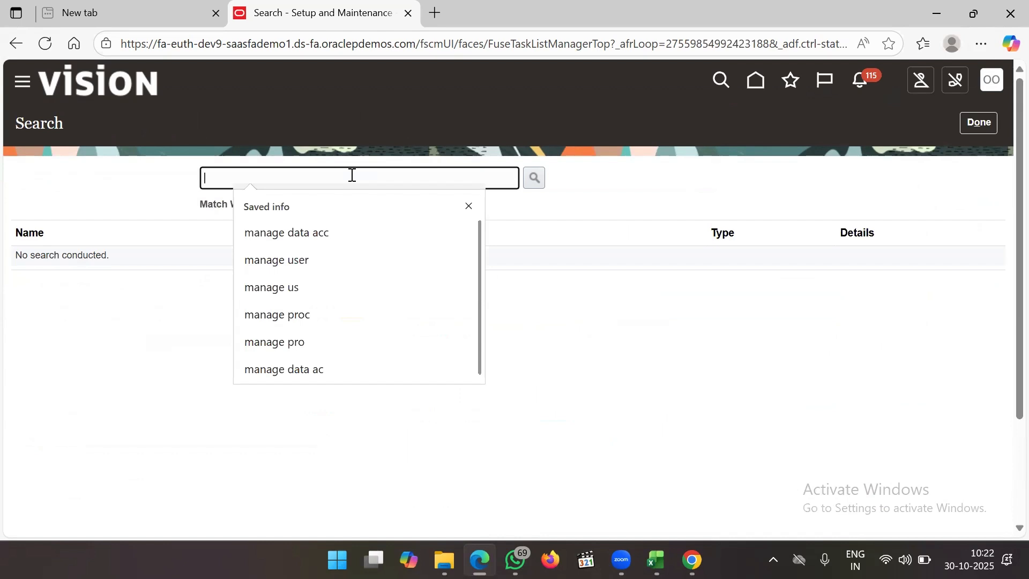
type("manage i")
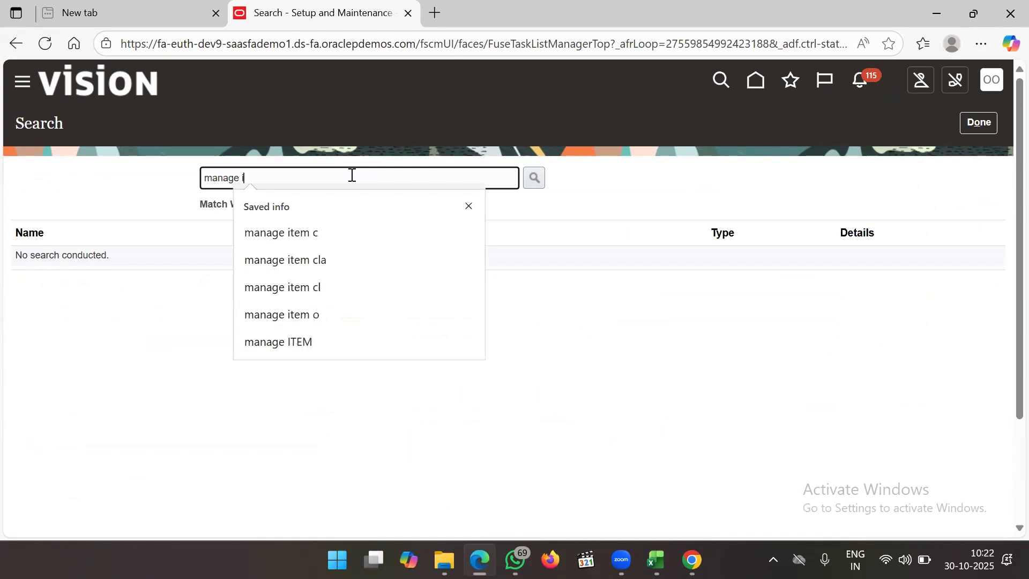
type("nv")
key("Return")
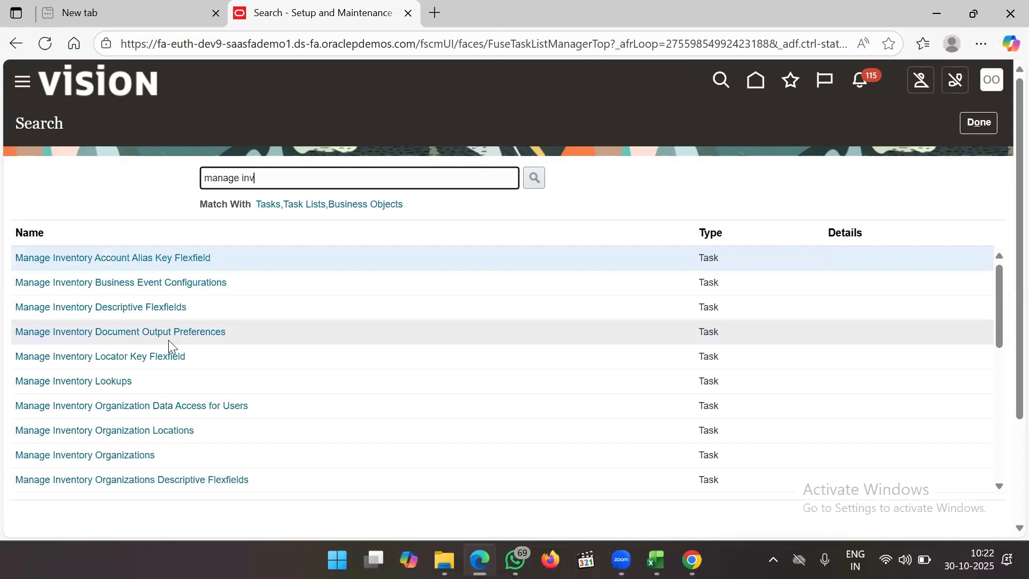
scroll(168, 339, "down", 1)
left_click(129, 396)
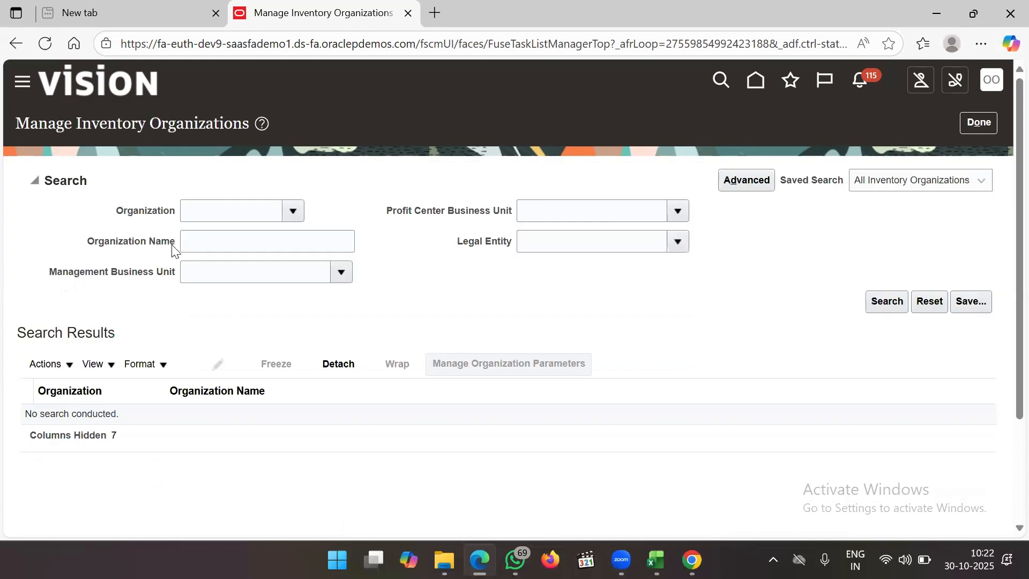
Search the inventory organizations by the organization name ABI.
left_click(200, 235)
type("AB")
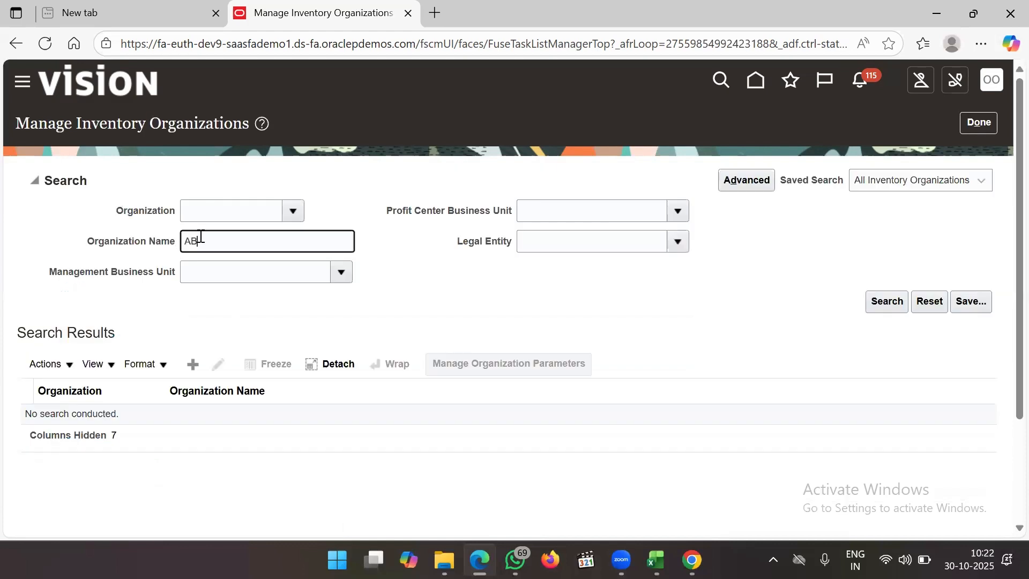
type("I")
key("Return")
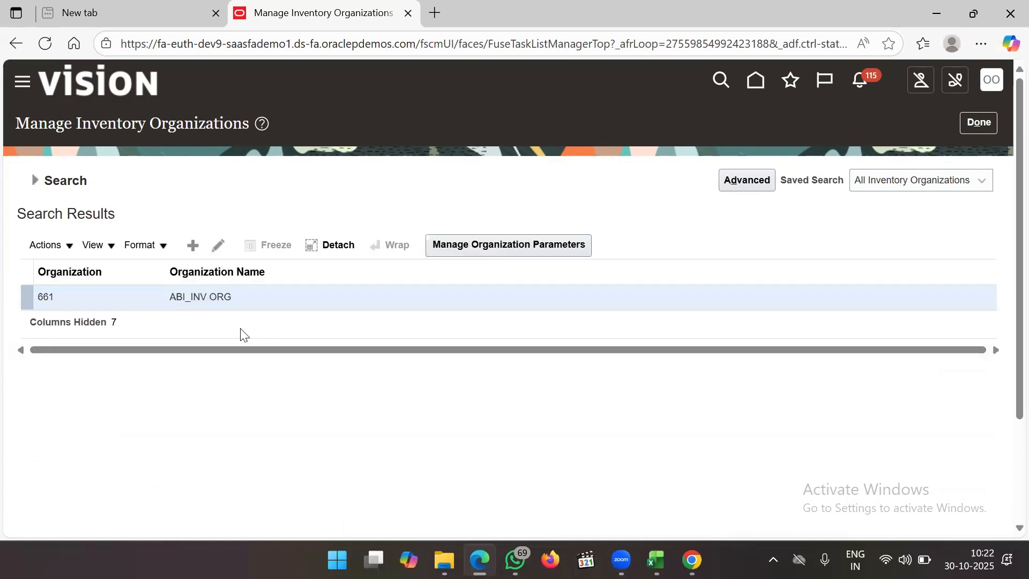
Open ABI_INV ORG for editing and go to the inventory settings in its general organization parameters.
left_click(217, 246)
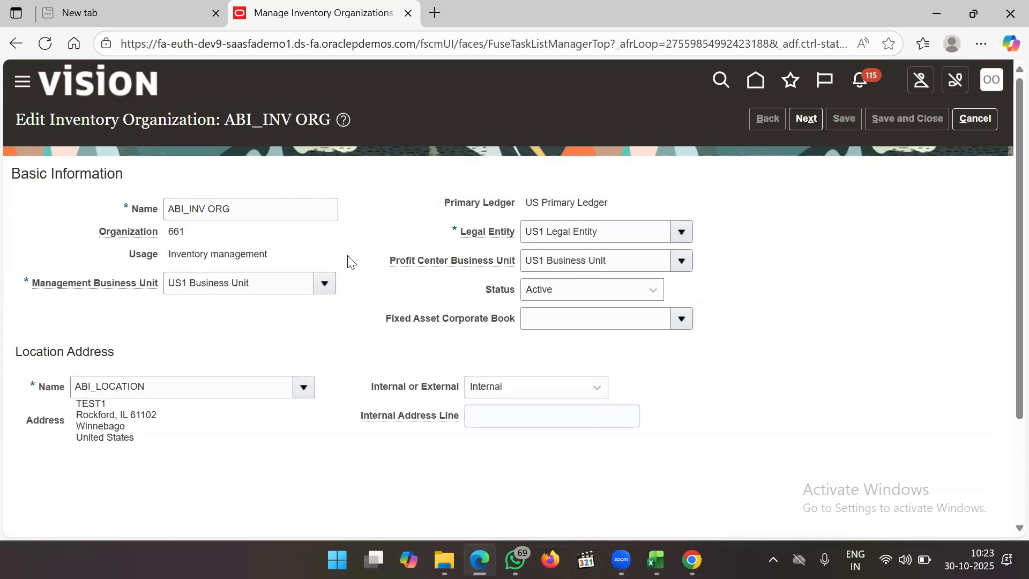
left_click(805, 118)
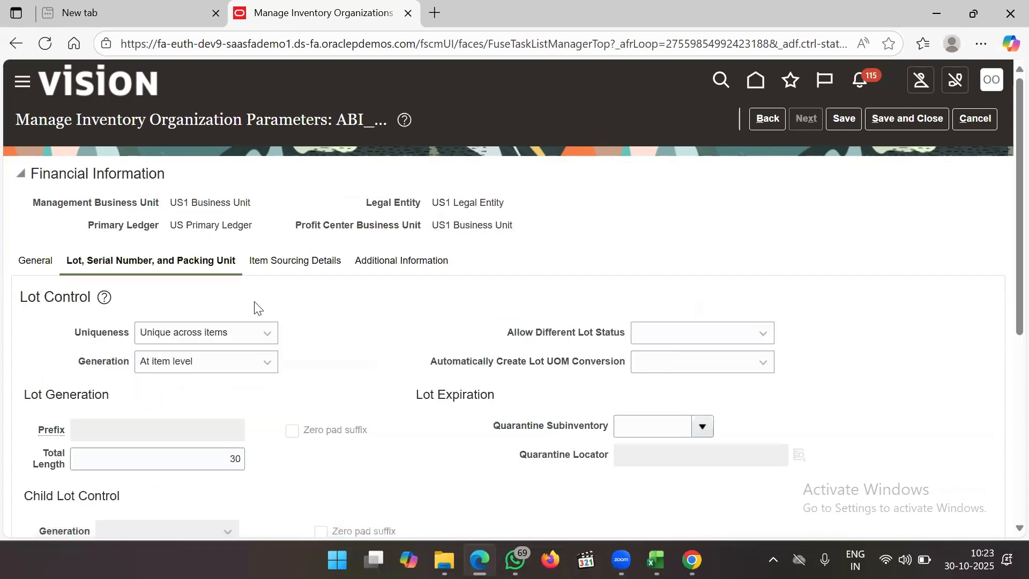
scroll(335, 324, "down", 3)
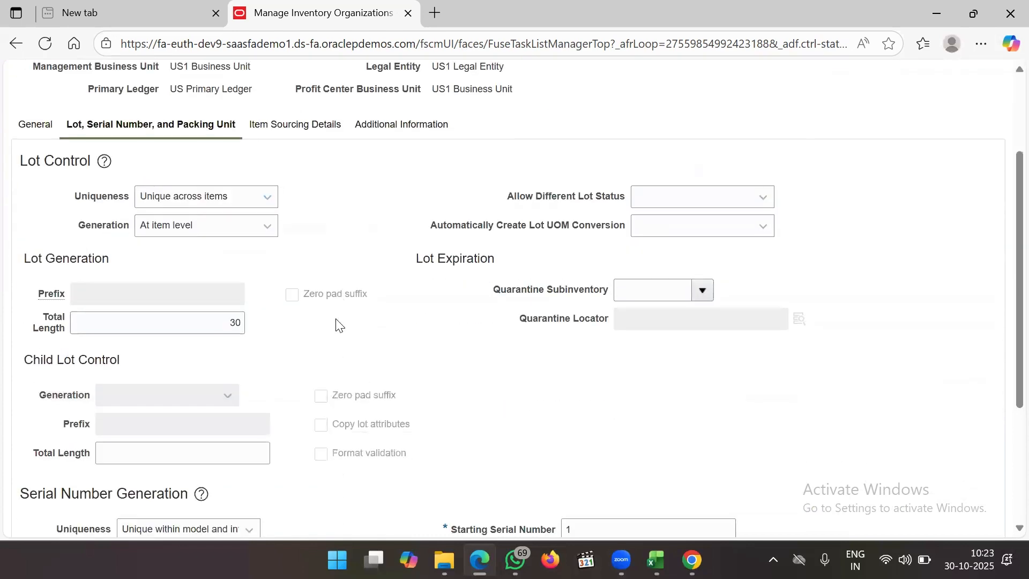
scroll(336, 323, "down", 3)
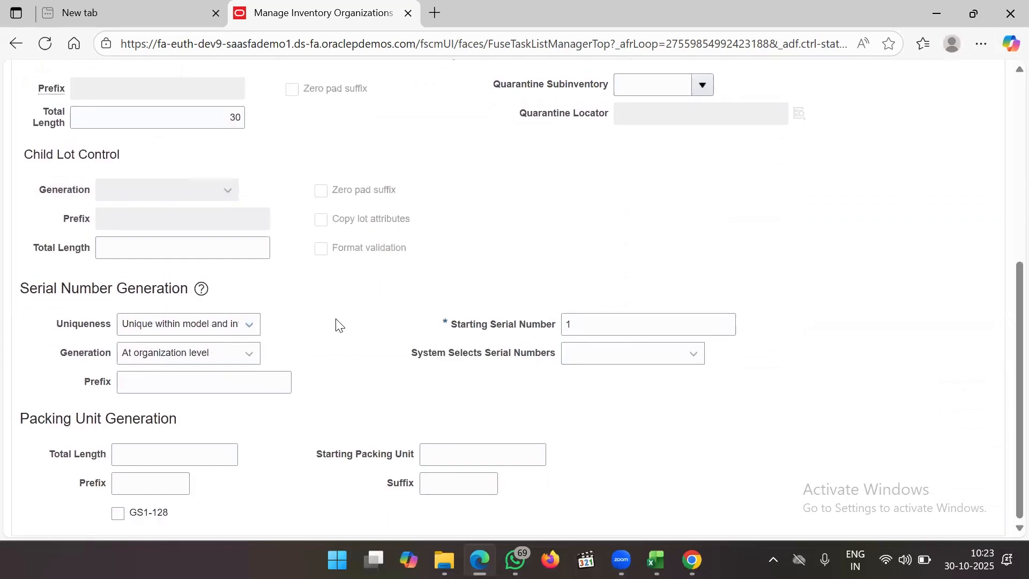
scroll(335, 323, "up", 3)
scroll(336, 324, "up", 3)
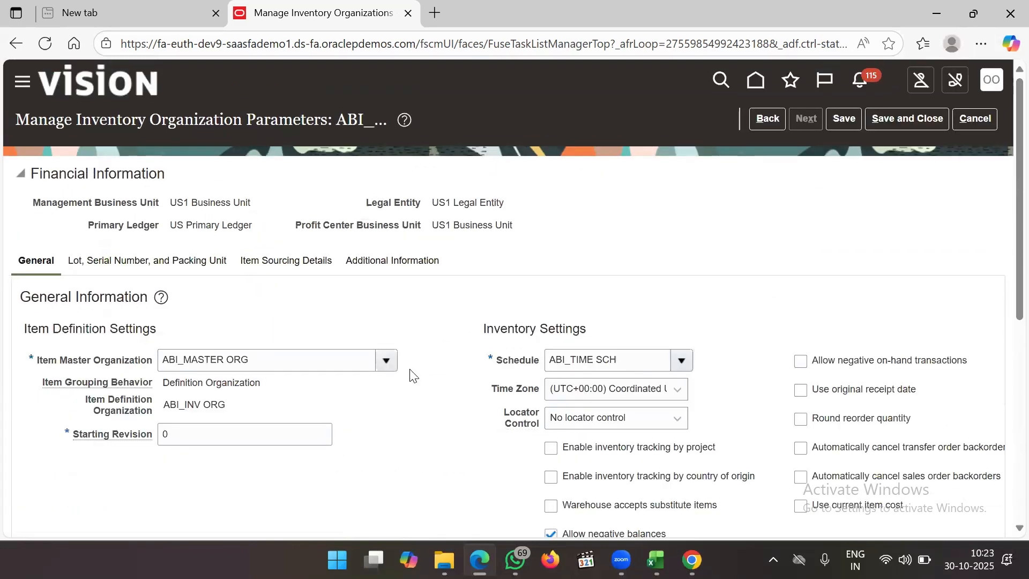
scroll(454, 425, "down", 2)
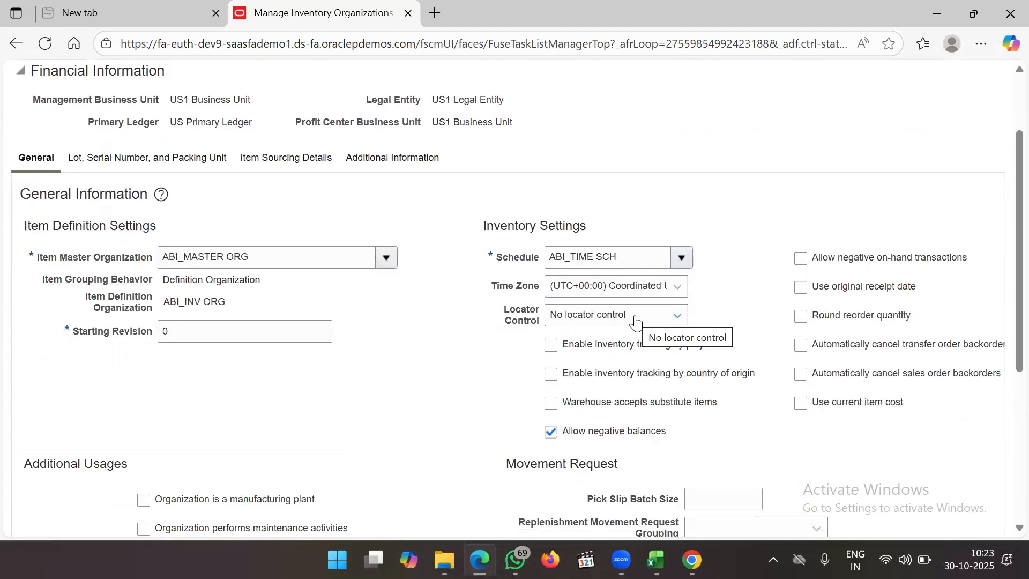
Set the organization's locator control to Dynamic entry locator control.
left_click(635, 323)
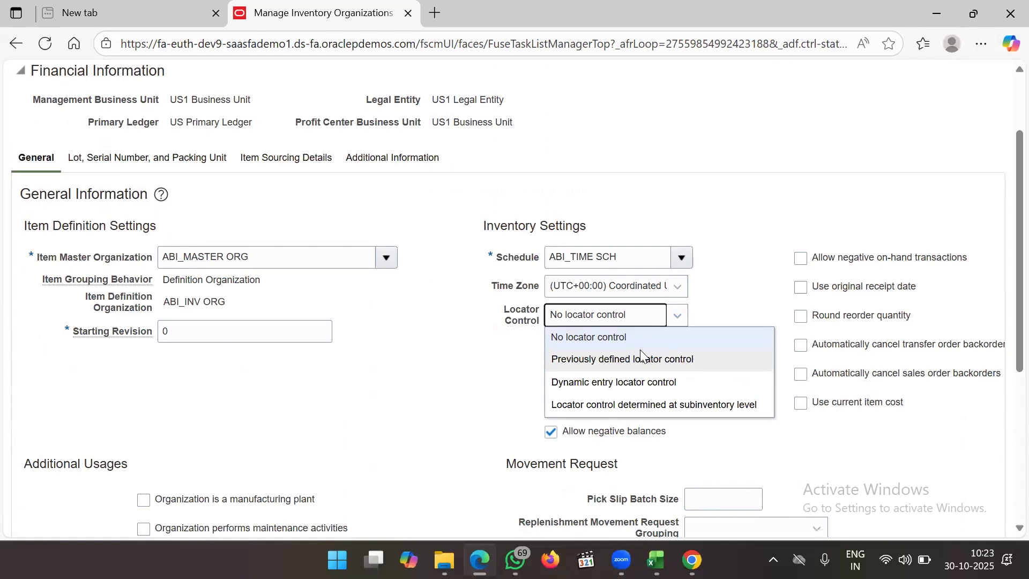
left_click(642, 384)
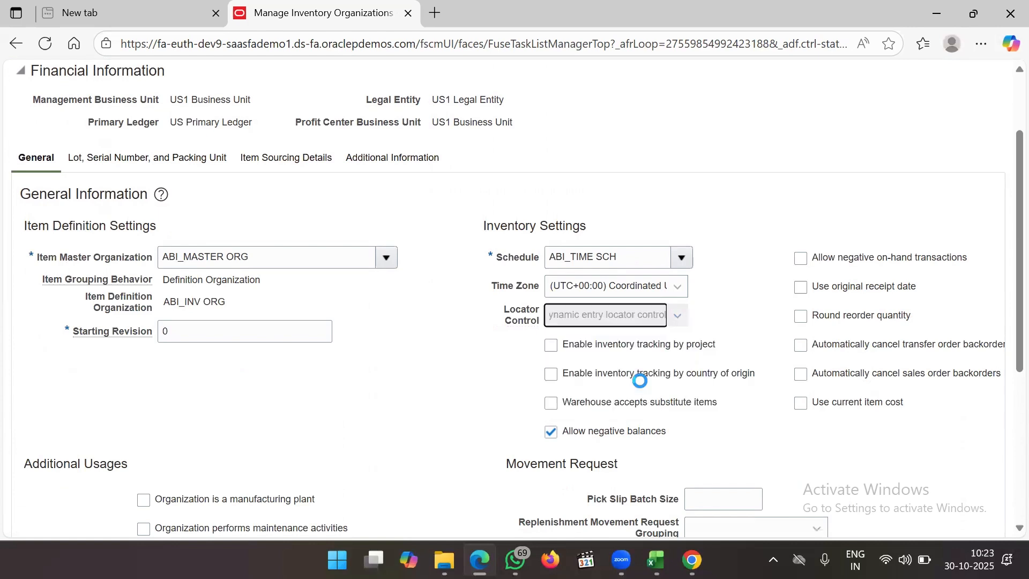
double_click(638, 313)
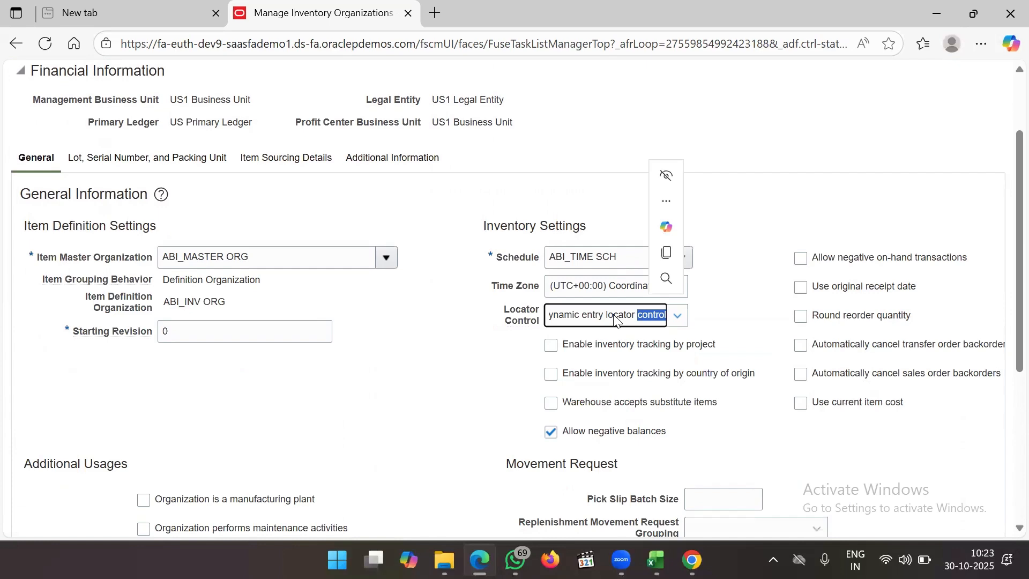
left_click(767, 145)
scroll(739, 165, "up", 3)
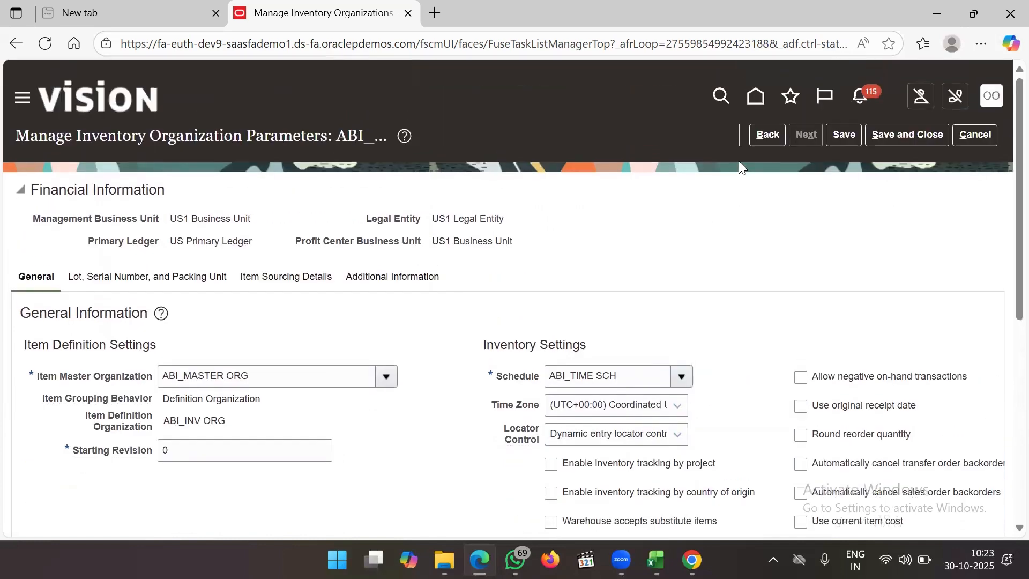
Change the locator control of ABI_INV ORG to Previously defined locator control.
scroll(734, 257, "down", 2)
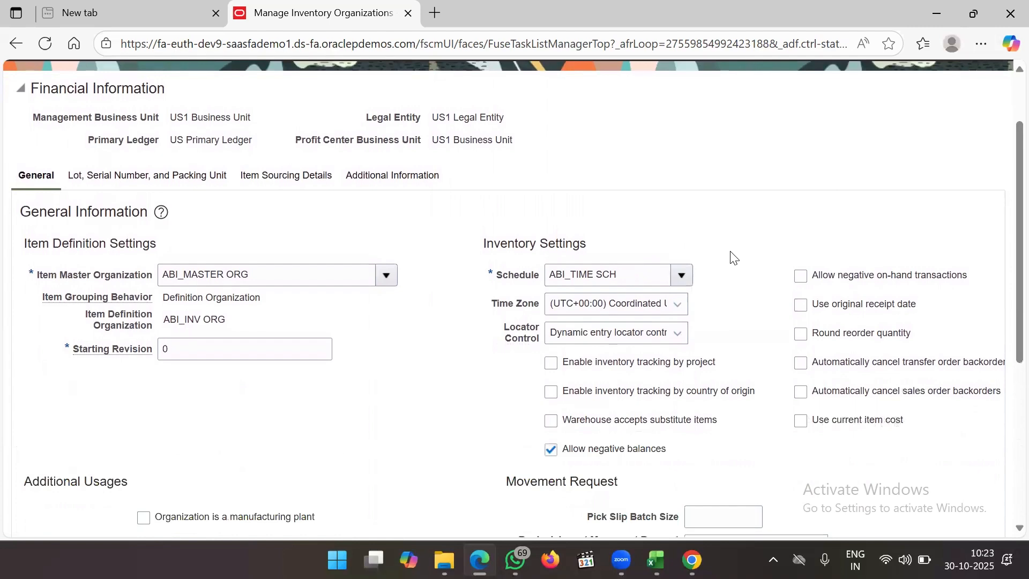
left_click(628, 337)
left_click(622, 380)
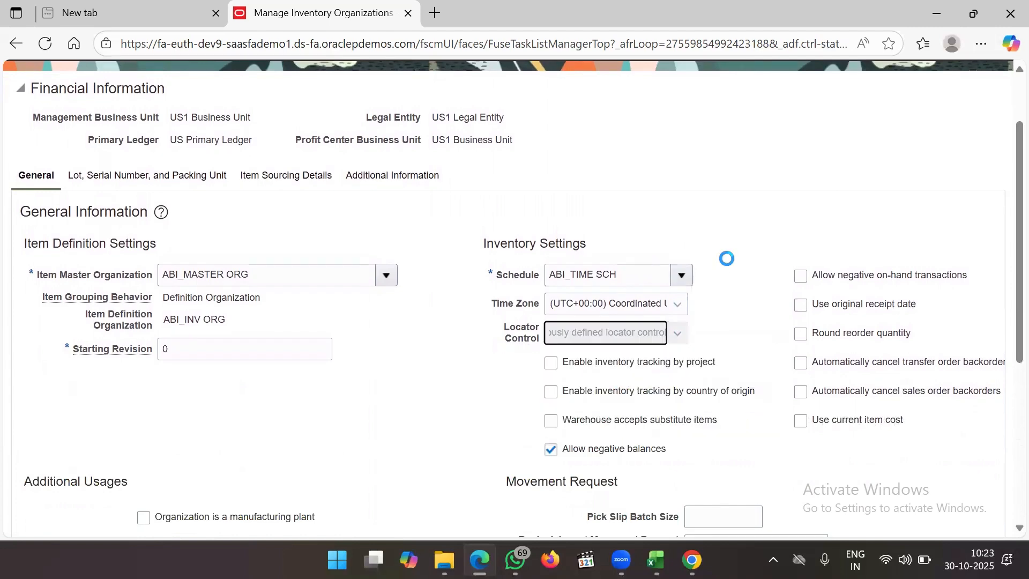
Save the parameters of ABI_INV ORG and close the inventory organizations page to return to the task search.
scroll(755, 208, "up", 2)
left_click(894, 117)
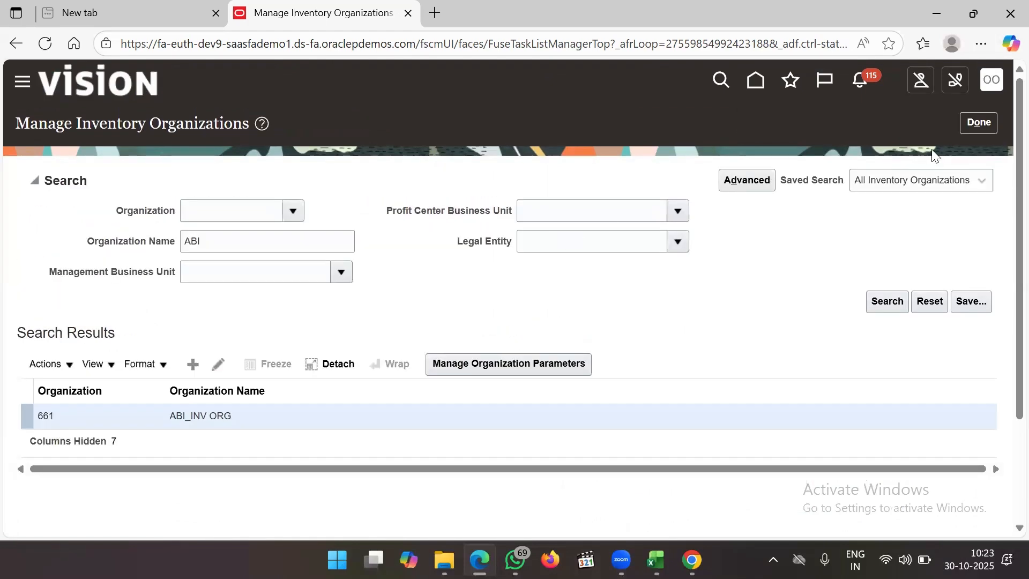
left_click(983, 125)
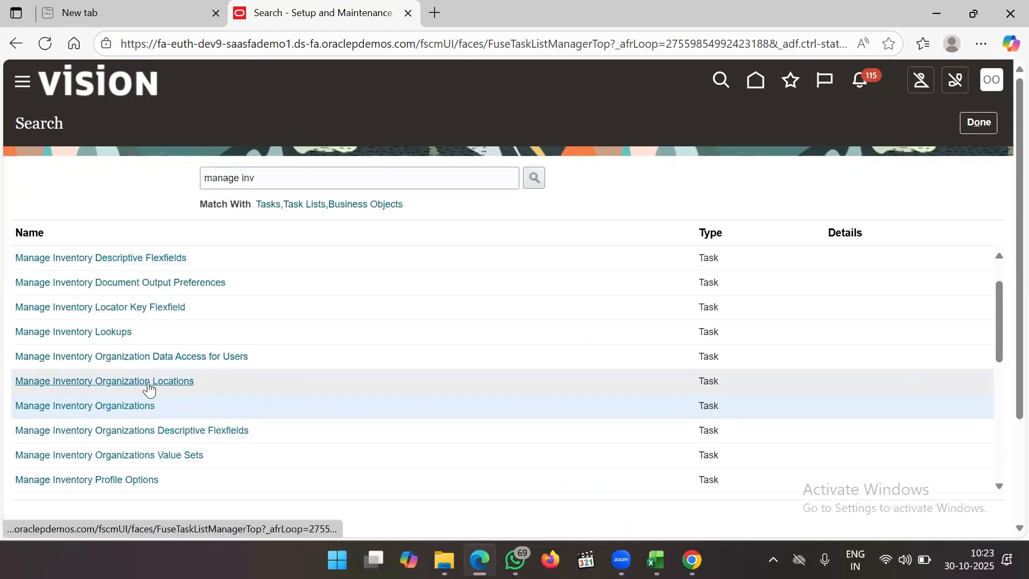
Search the setup tasks for "manage SUB" and open Manage Subinventories and Locators.
left_click(288, 168)
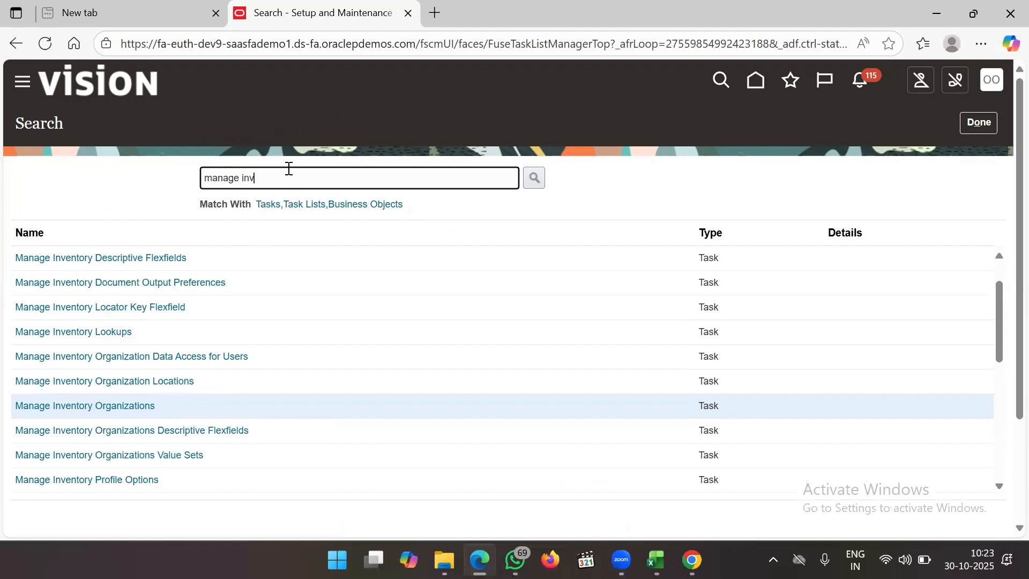
key("BackSpace")
key("BackSpace")
key("BackSpace")
type("SUB")
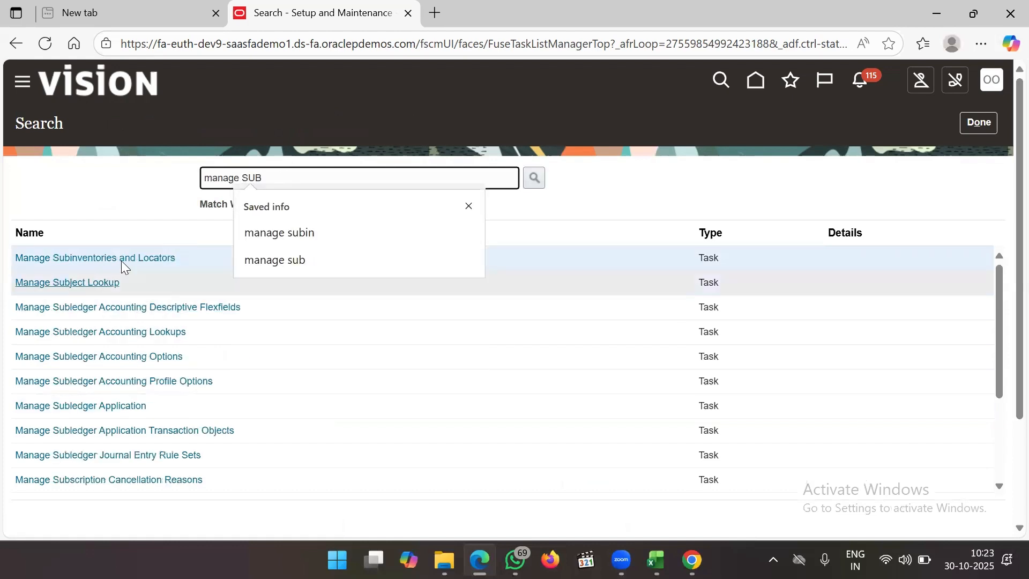
left_click(123, 259)
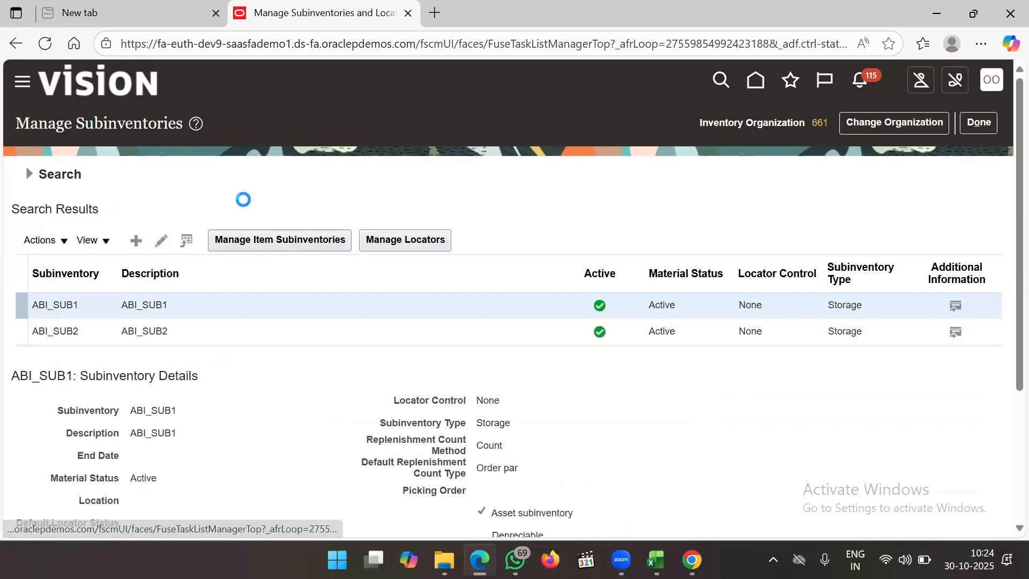
Set ABI_SUB1's locator control to Previously defined with the ABI Four segment struc Instanc locator structure, and try to save.
left_click(194, 369)
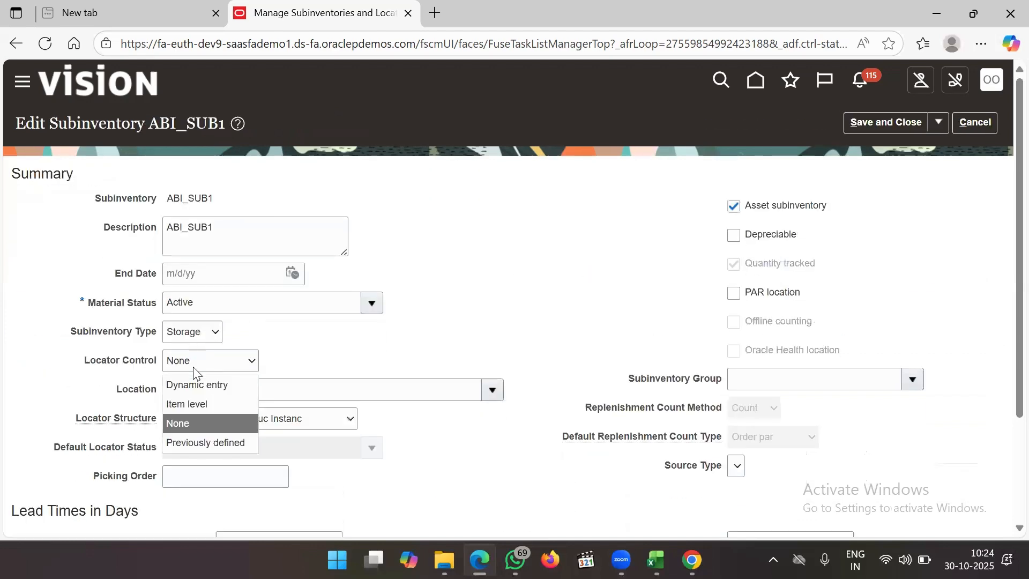
left_click(206, 441)
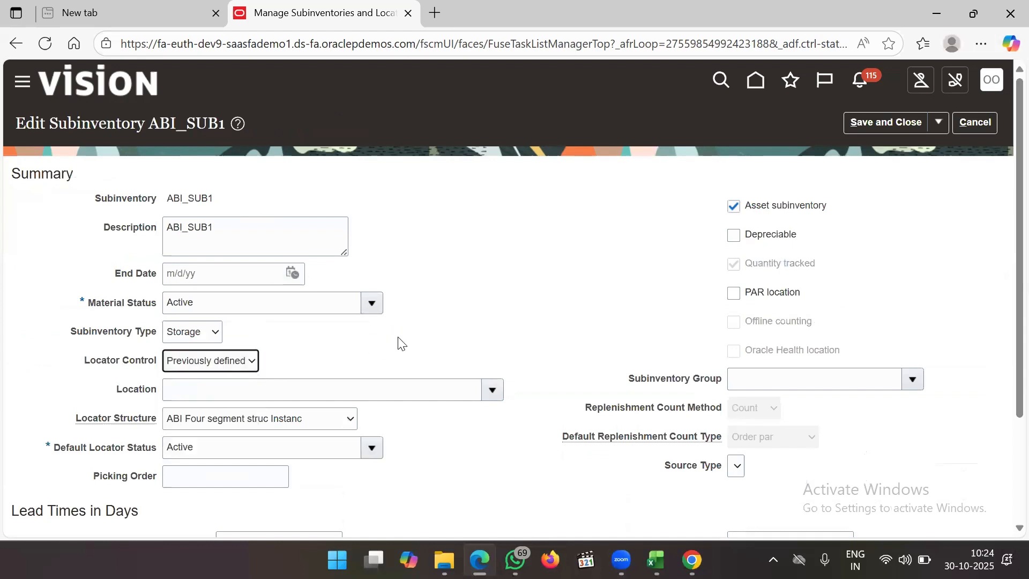
left_click(289, 424)
left_click(289, 423)
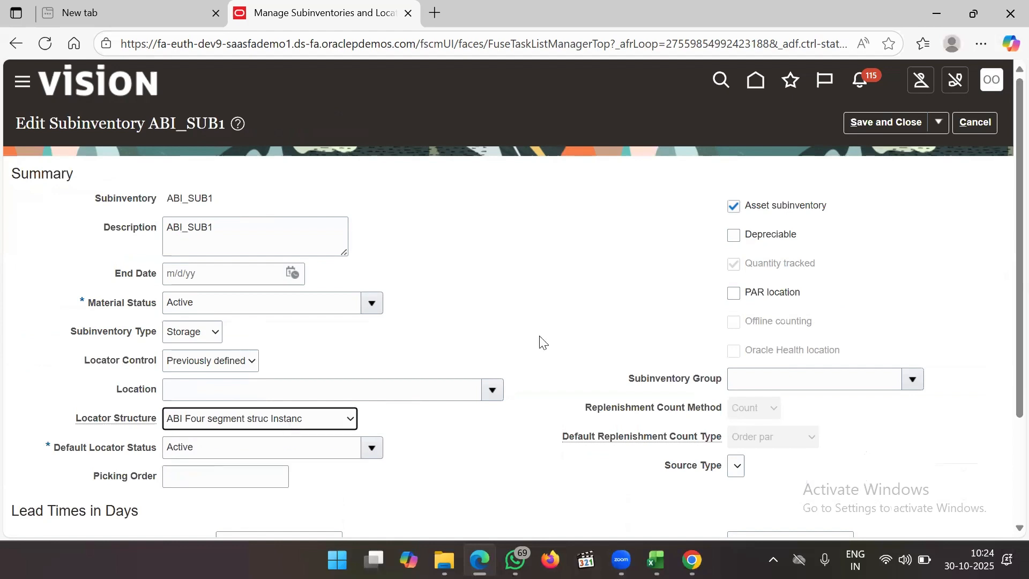
left_click(884, 121)
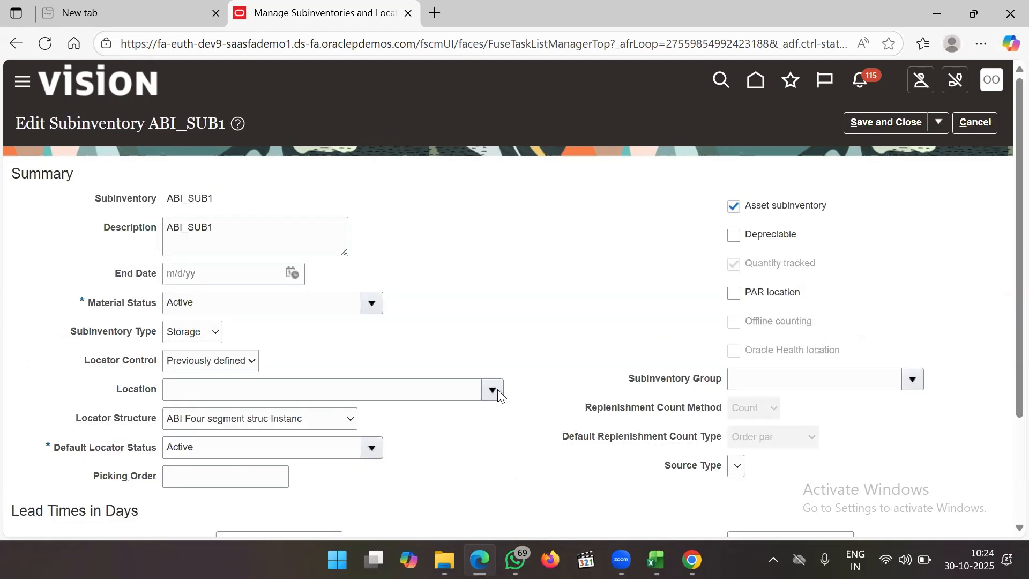
Assign the location ABI_LOCATION to subinventory ABI_SUB1 and save the subinventory.
left_click(394, 386)
type("ABI")
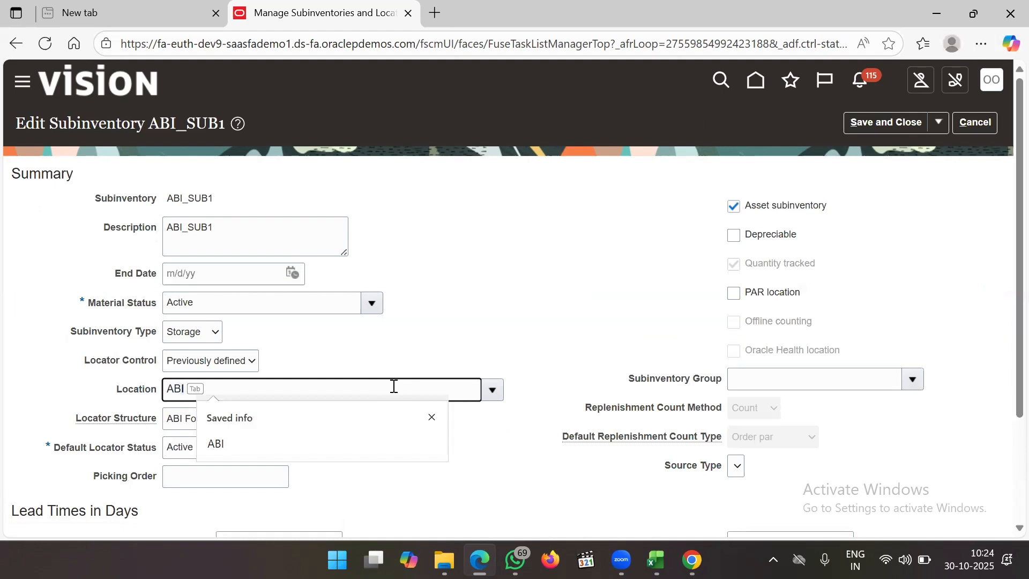
key("Tab")
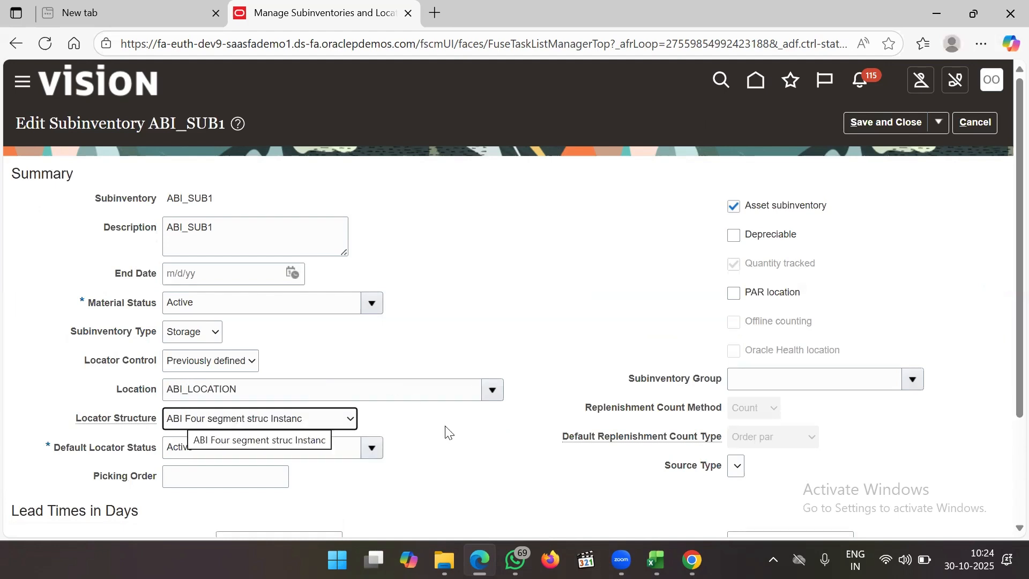
left_click(889, 123)
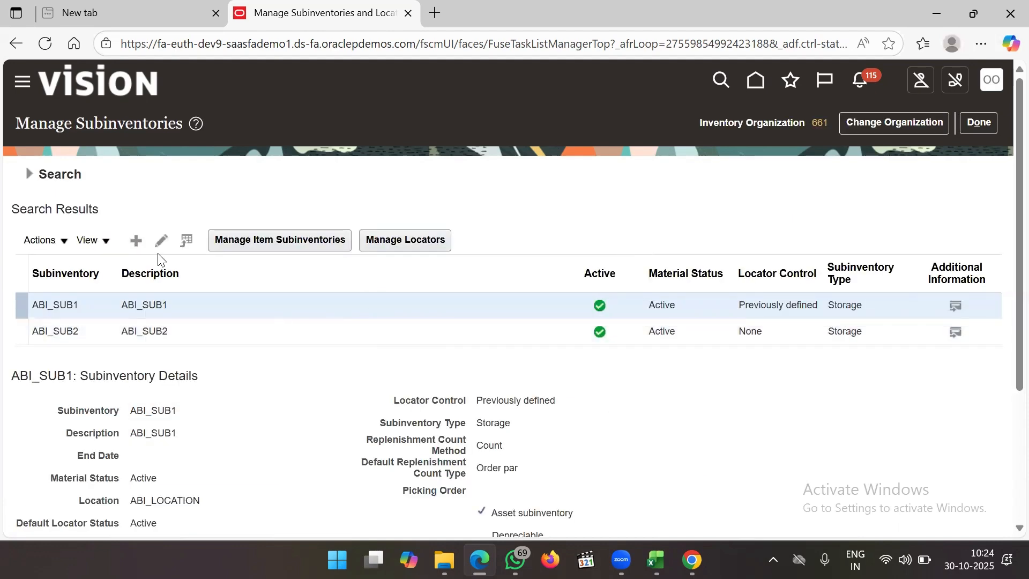
Reopen subinventory ABI_SUB1 to review its locator control, location and locator structure, and save and close it.
left_click(162, 240)
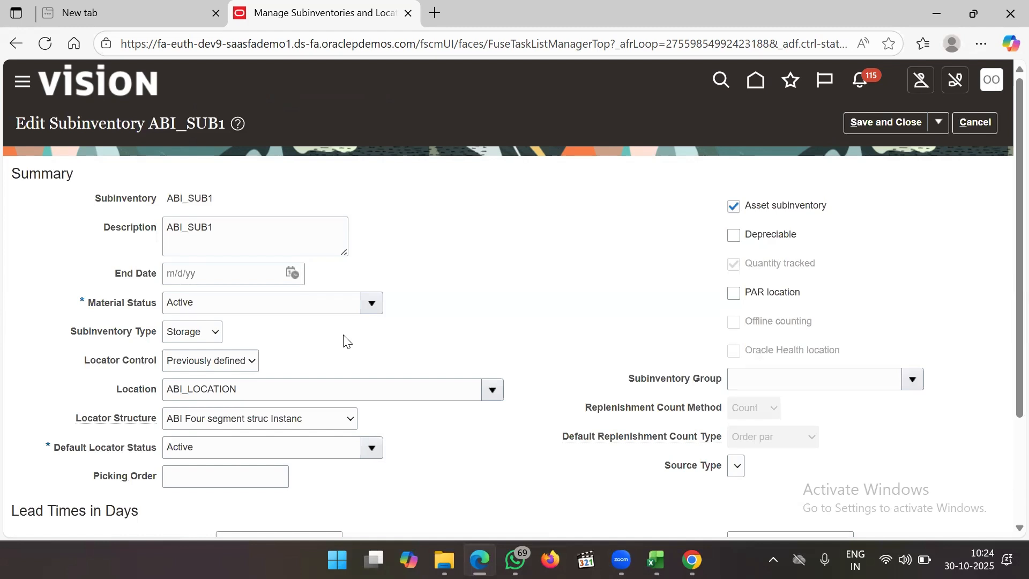
scroll(354, 343, "down", 1)
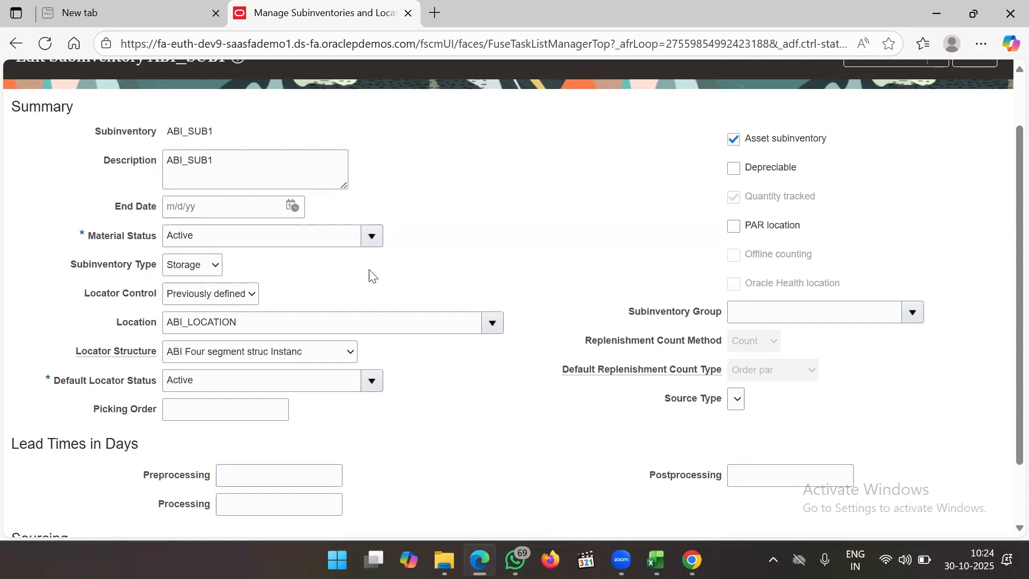
scroll(428, 442, "up", 1)
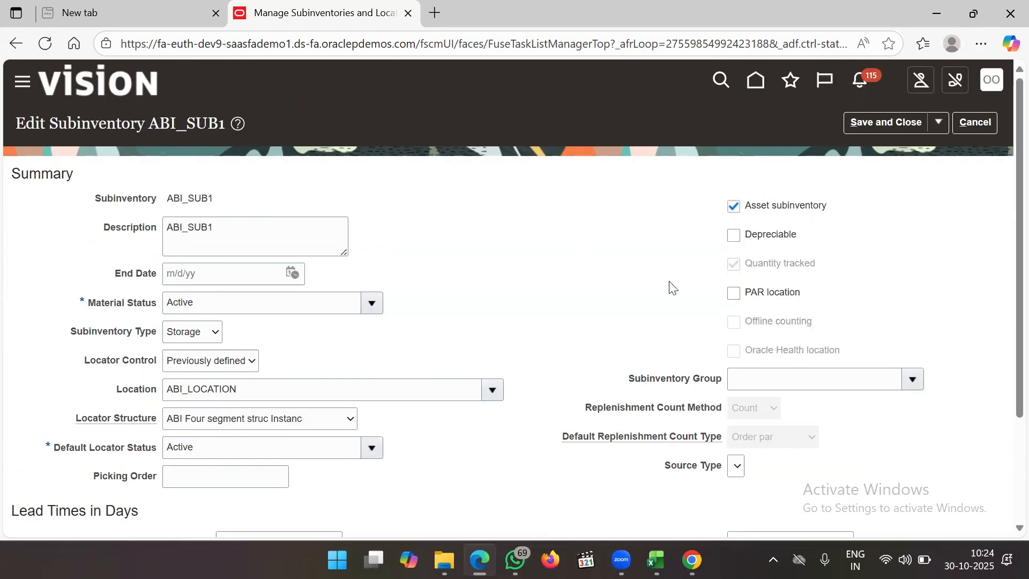
left_click(884, 123)
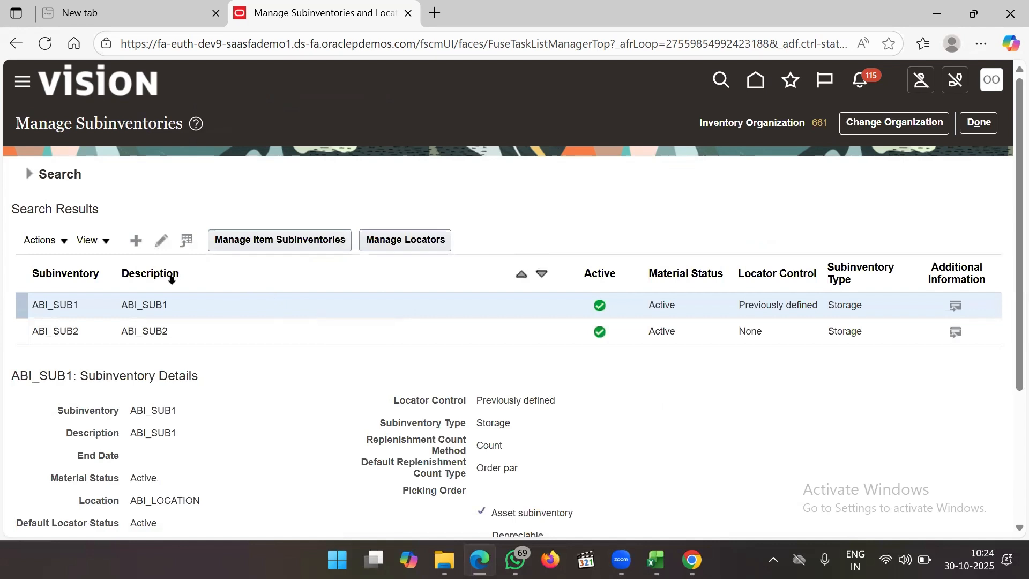
Inspect the Aisle, Row, Rack and Bin segments in a blank new locator for ABI_SUB1 and cancel its creation.
left_click(211, 328)
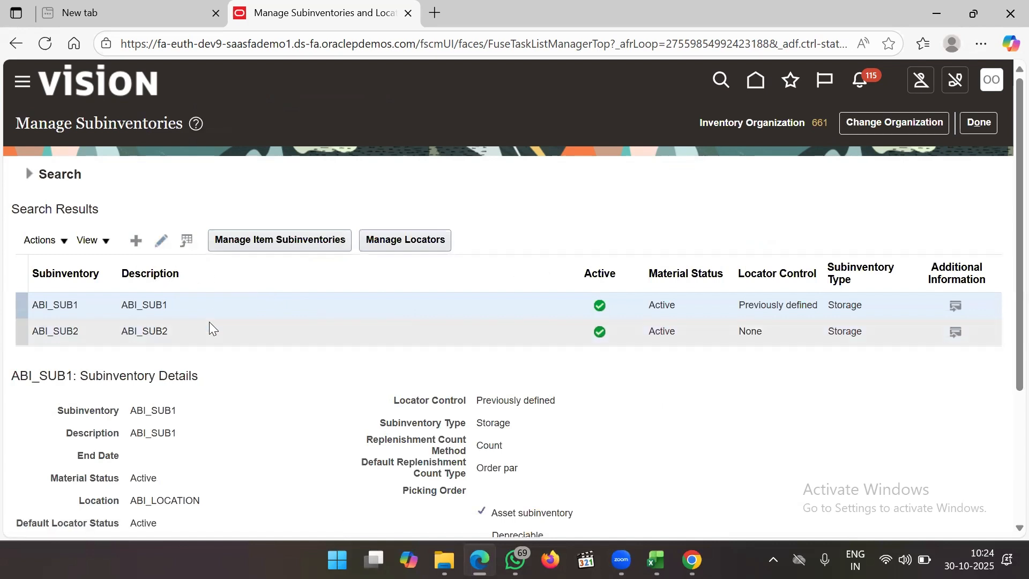
left_click(234, 294)
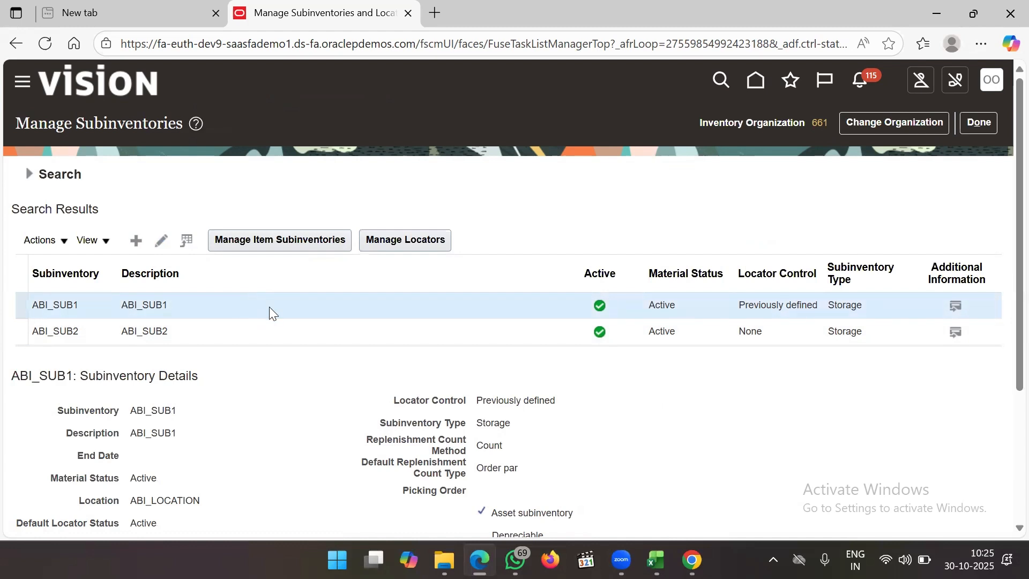
left_click(394, 243)
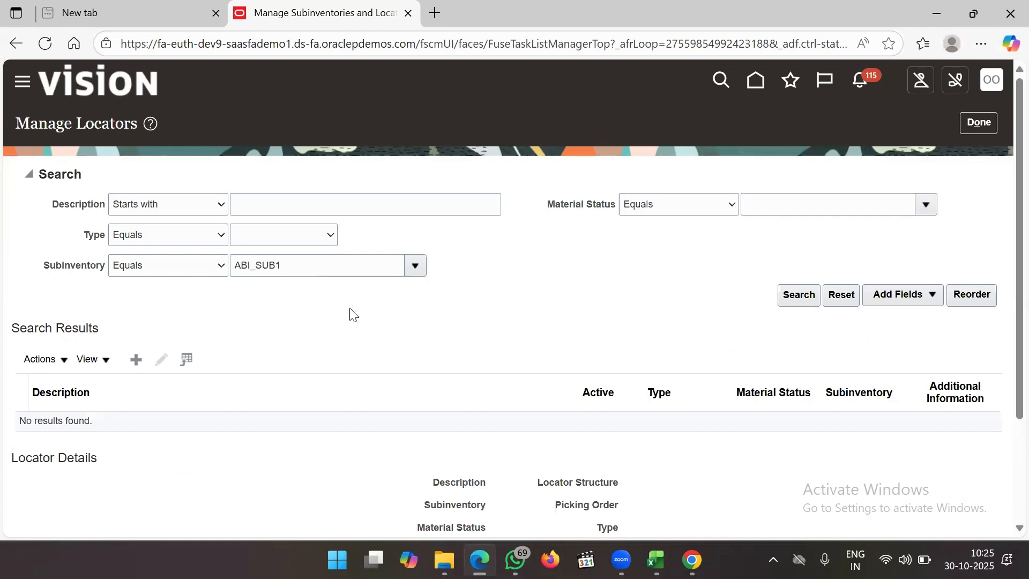
scroll(351, 314, "down", 2)
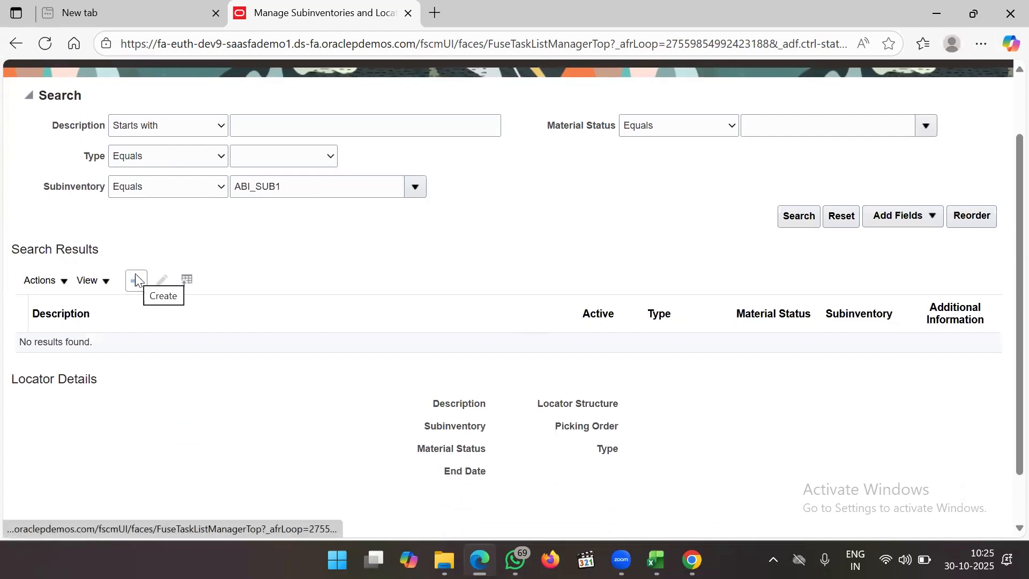
left_click(135, 279)
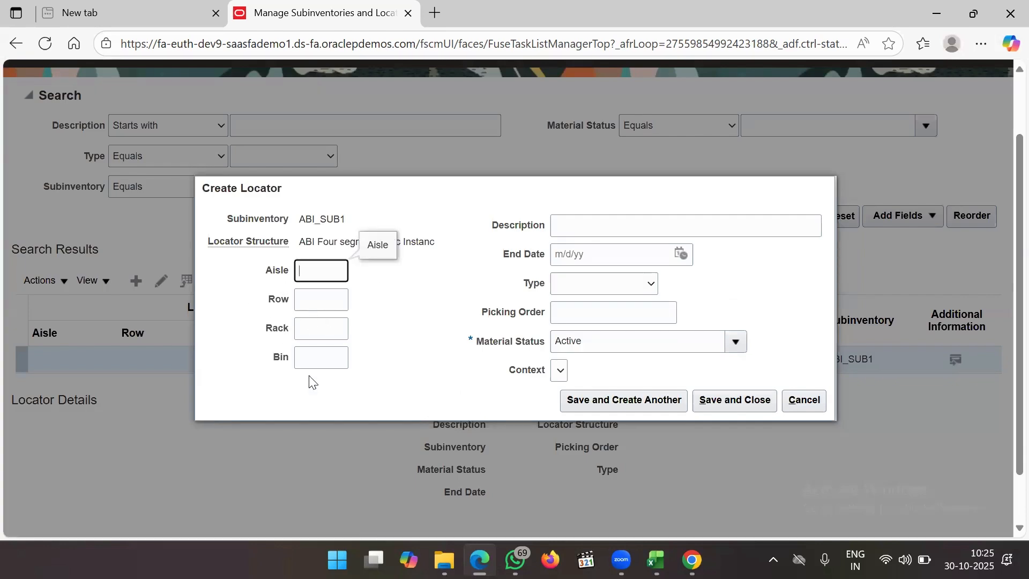
left_click(375, 351)
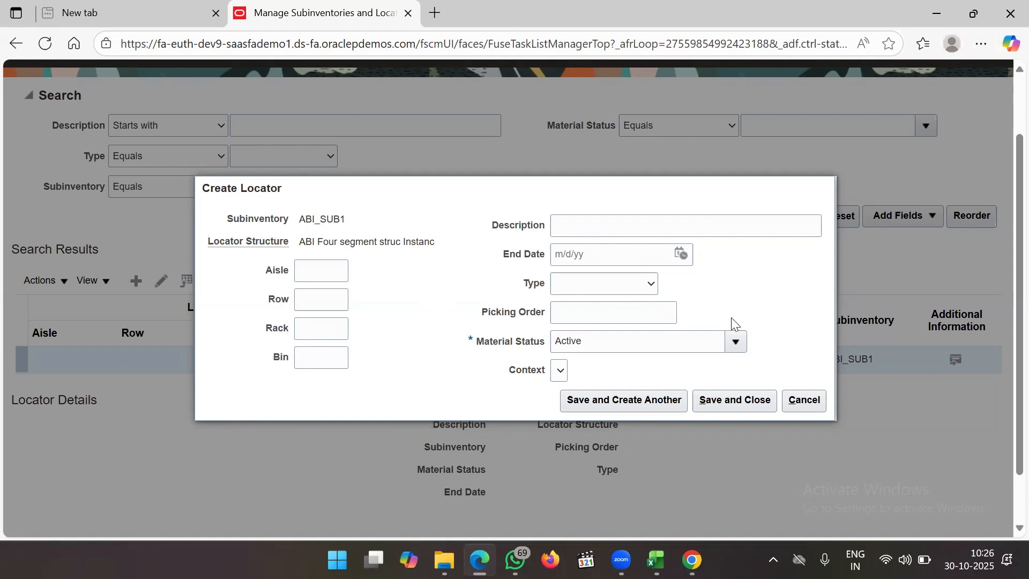
left_click(803, 406)
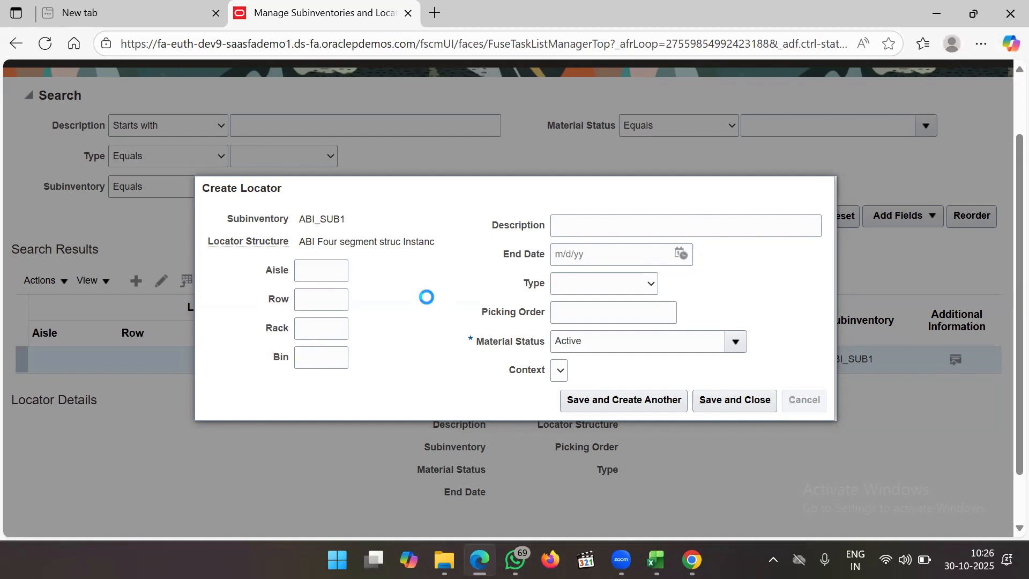
Close the locators, subinventories and task search pages to return to the Manufacturing and Supply Chain Materials Management setup.
scroll(423, 295, "up", 3)
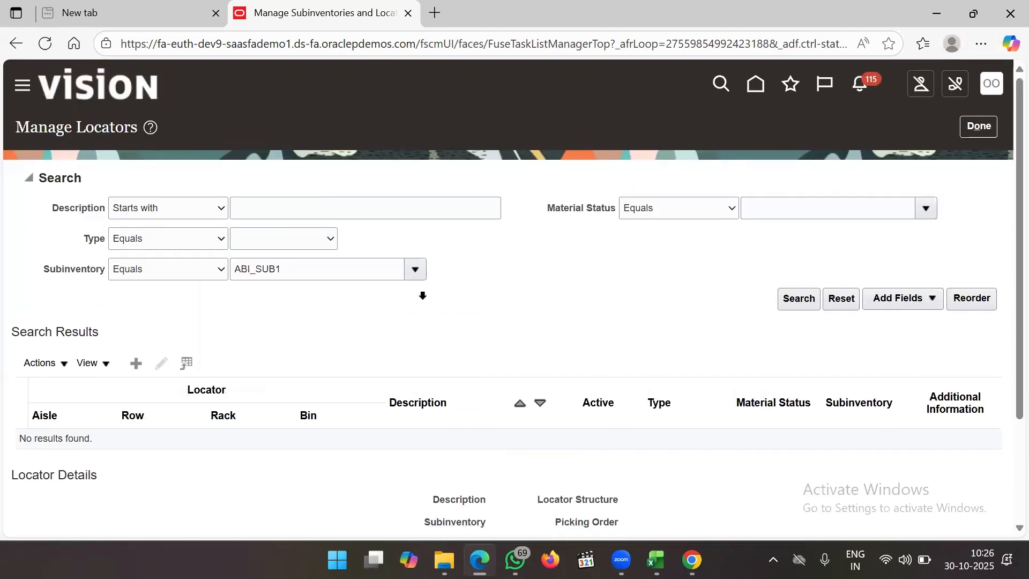
left_click(984, 131)
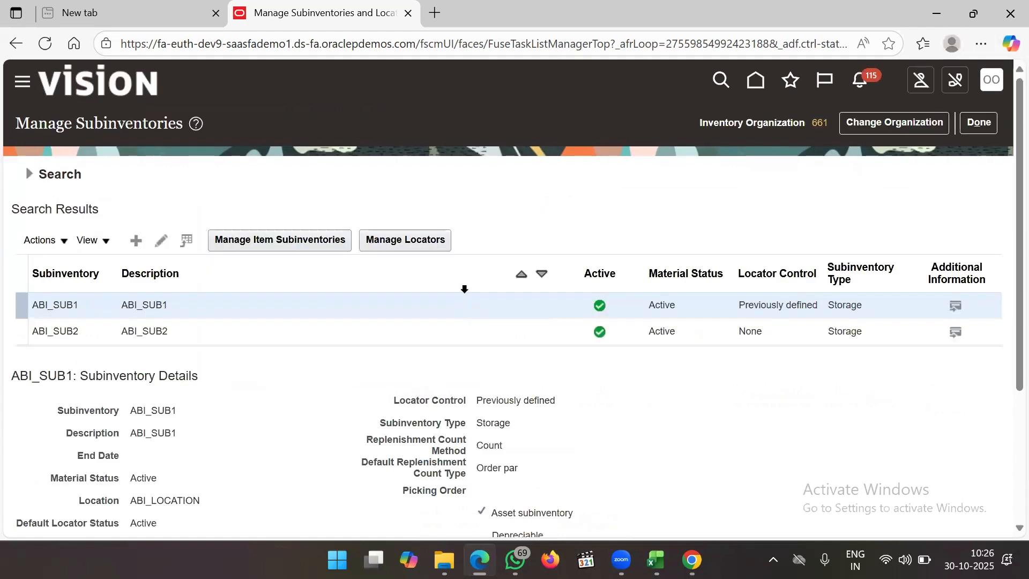
left_click(981, 126)
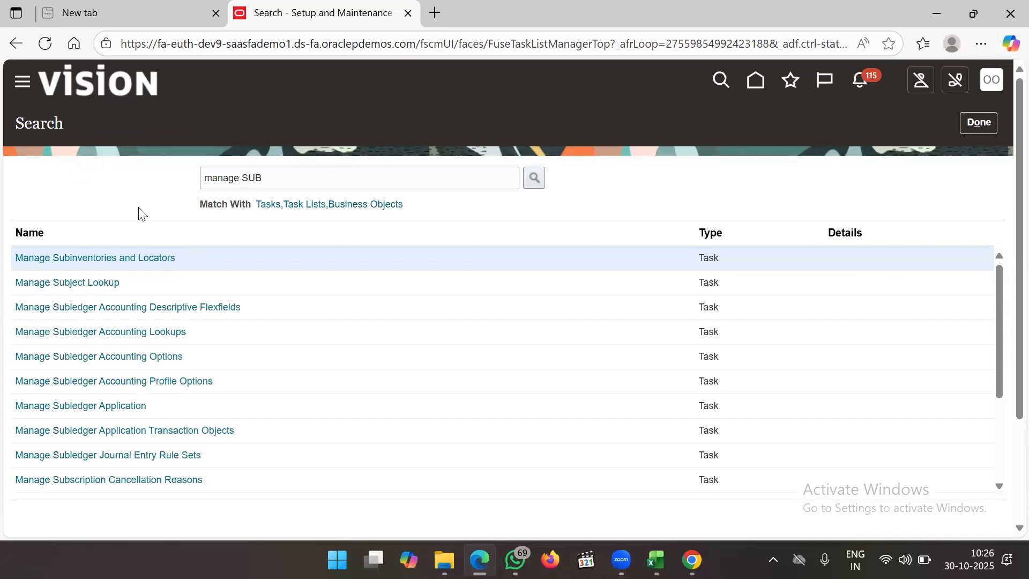
left_click(274, 177)
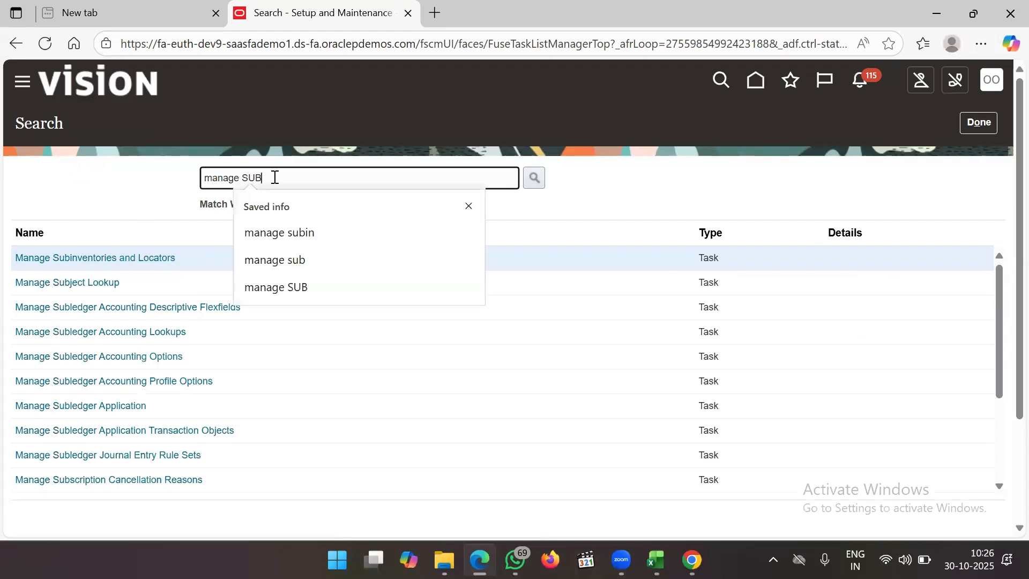
left_click(978, 131)
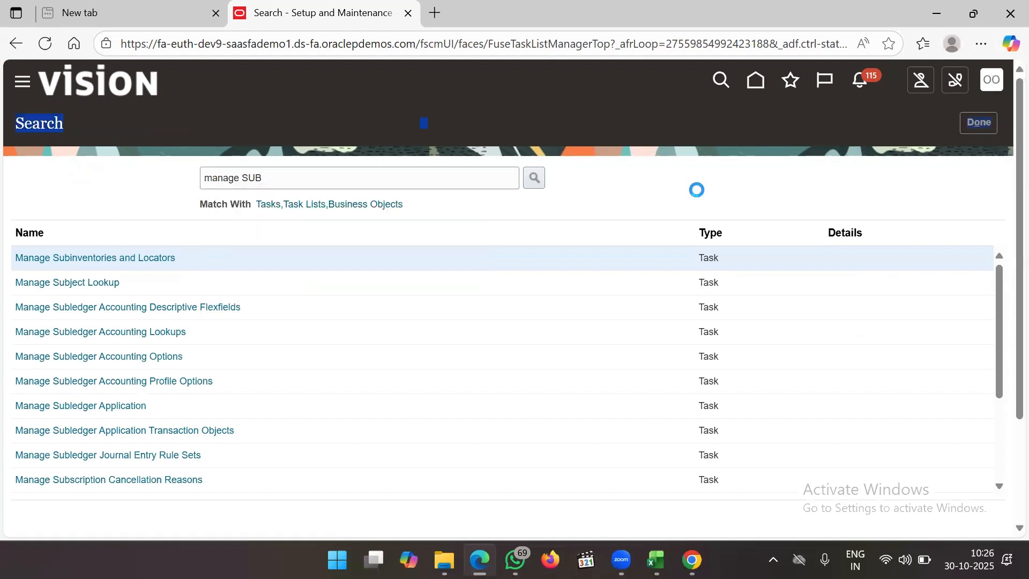
Display the setup tasks of the Inventory Management functional area.
left_click(529, 174)
scroll(517, 334, "down", 3)
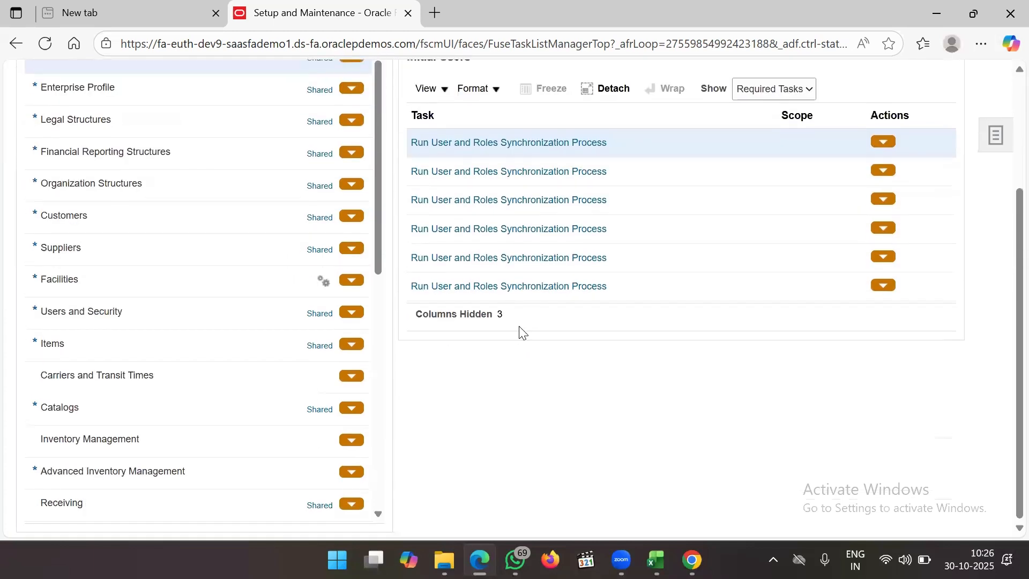
scroll(533, 268, "up", 3)
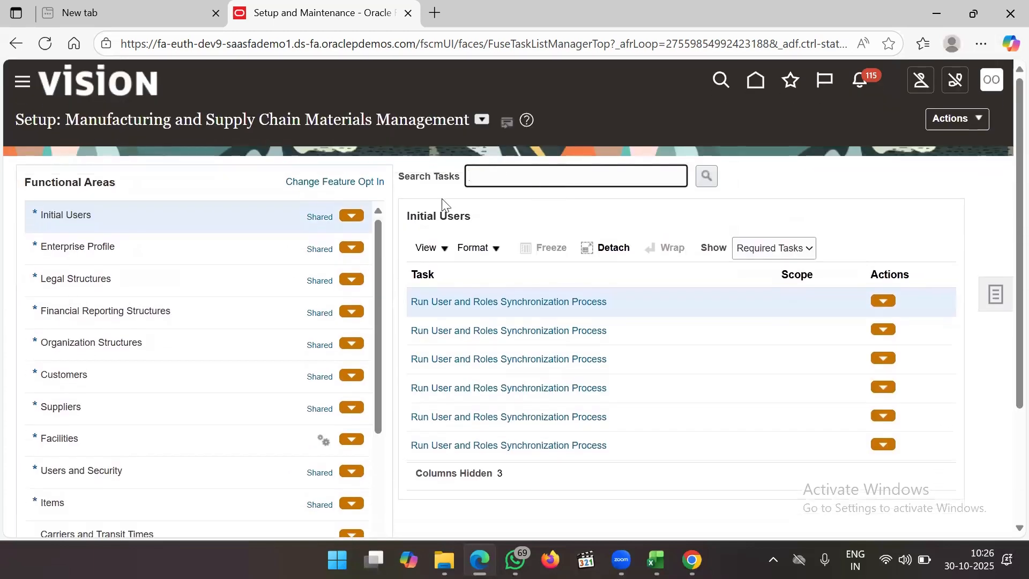
scroll(147, 372, "down", 8)
scroll(149, 373, "down", 5)
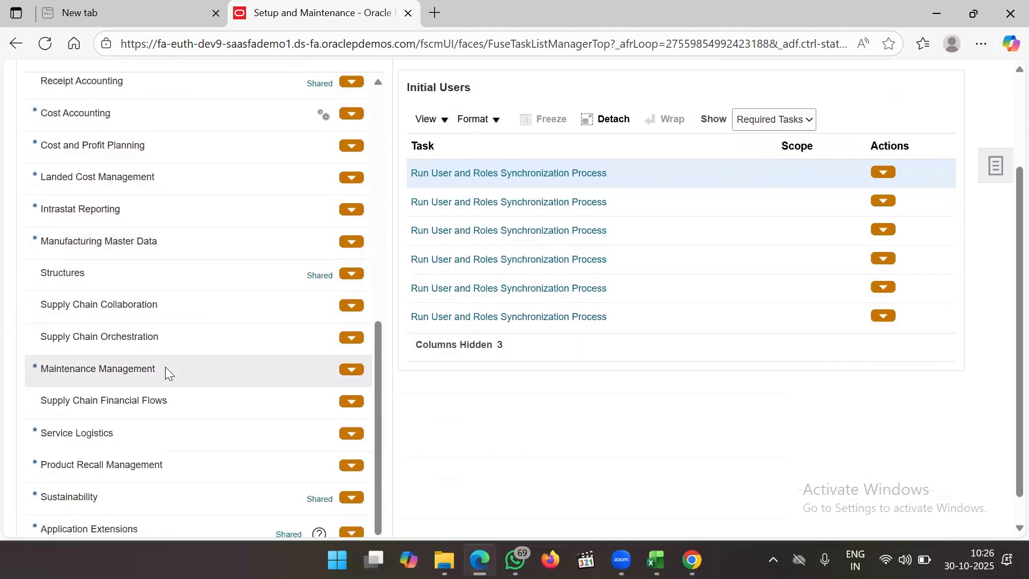
scroll(165, 366, "down", 1)
scroll(165, 367, "up", 5)
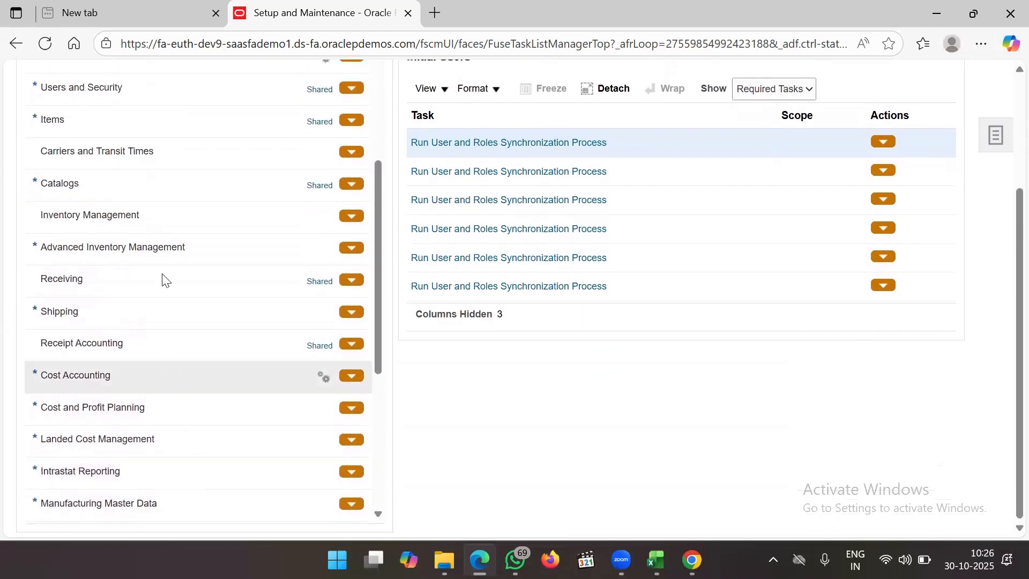
left_click(169, 214)
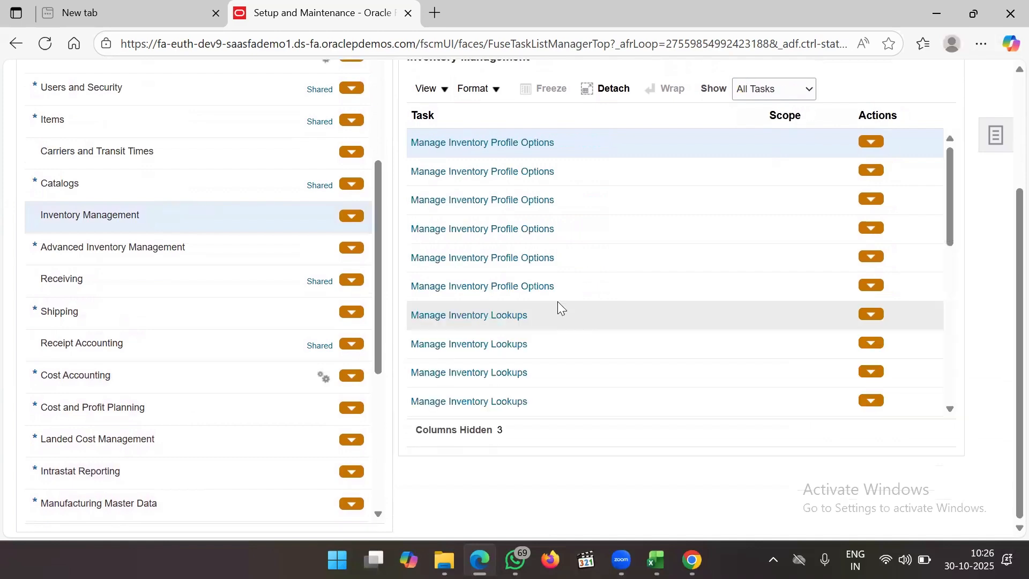